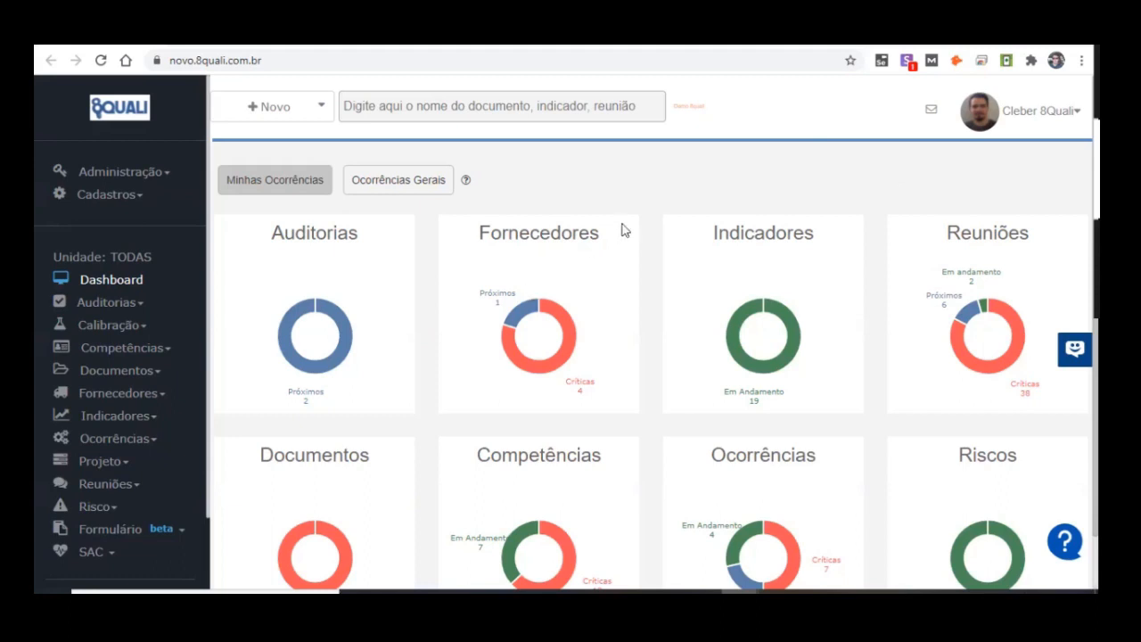
# Step: Examine the status segments of the Ocorrências chart on the main dashboard
pyautogui.scroll(-1, 853, 273)
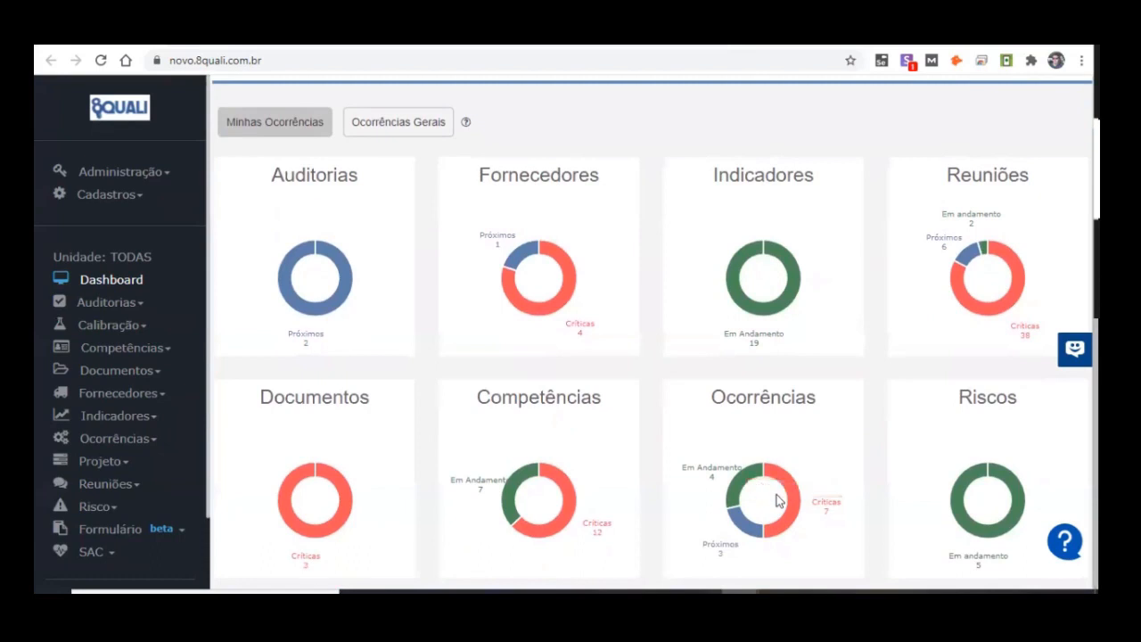
pyautogui.moveTo(731, 523)
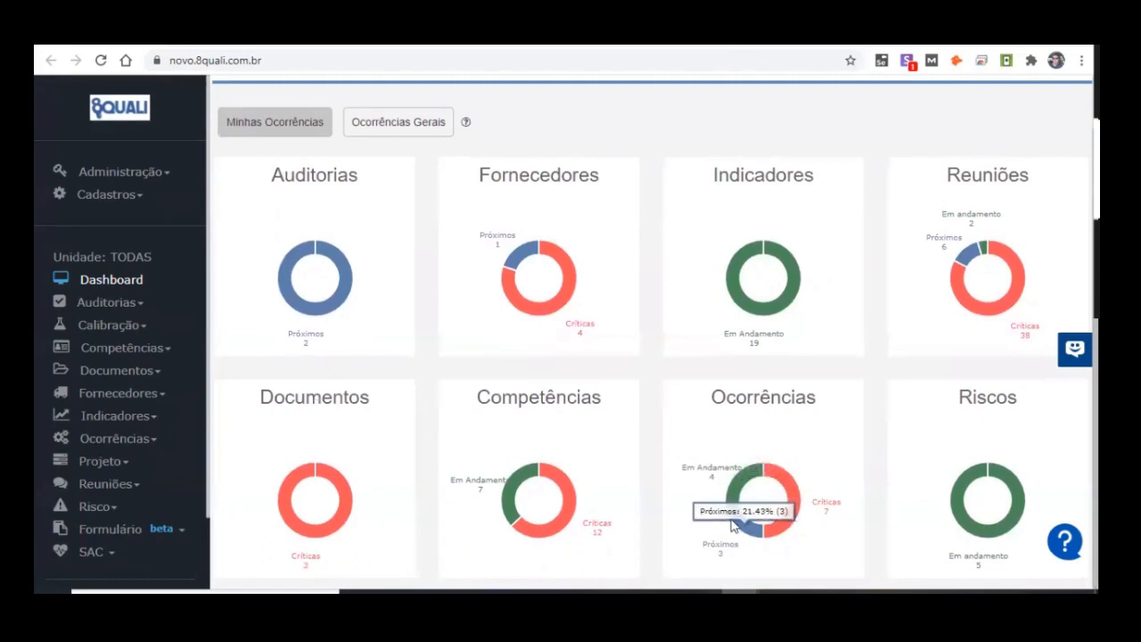
pyautogui.moveTo(756, 483)
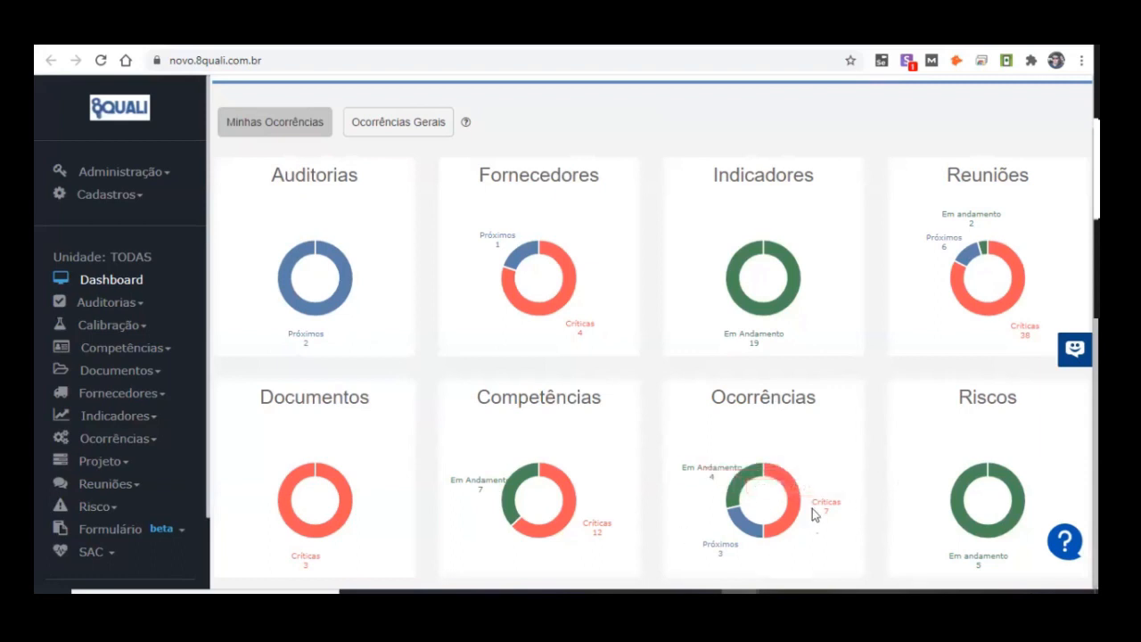
pyautogui.moveTo(724, 397); pyautogui.dragTo(815, 399)
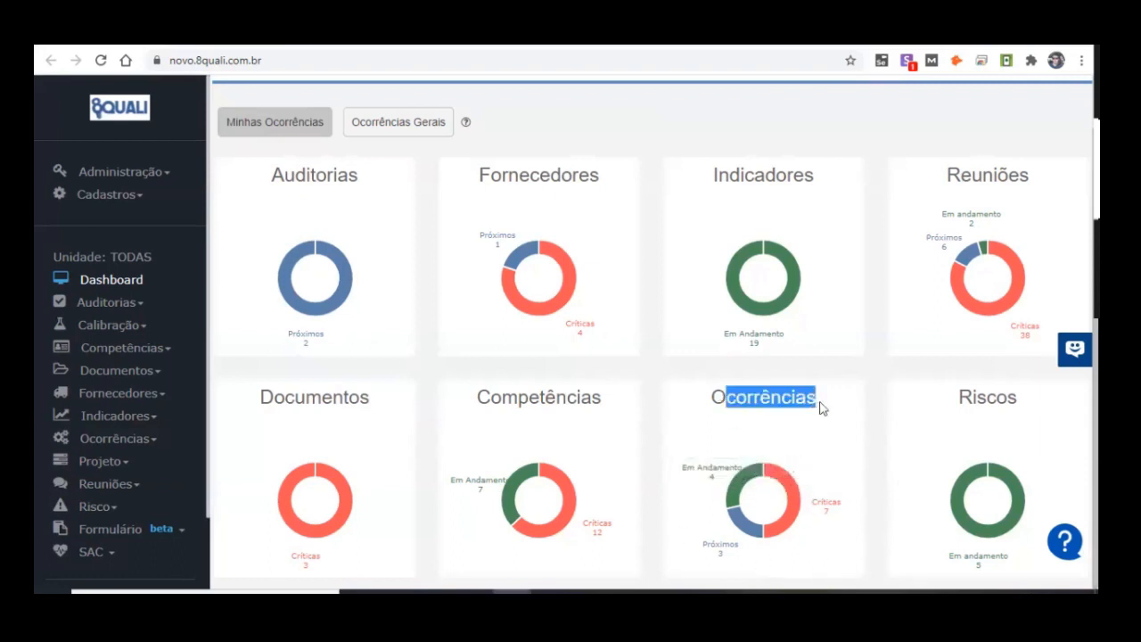
pyautogui.click(830, 410)
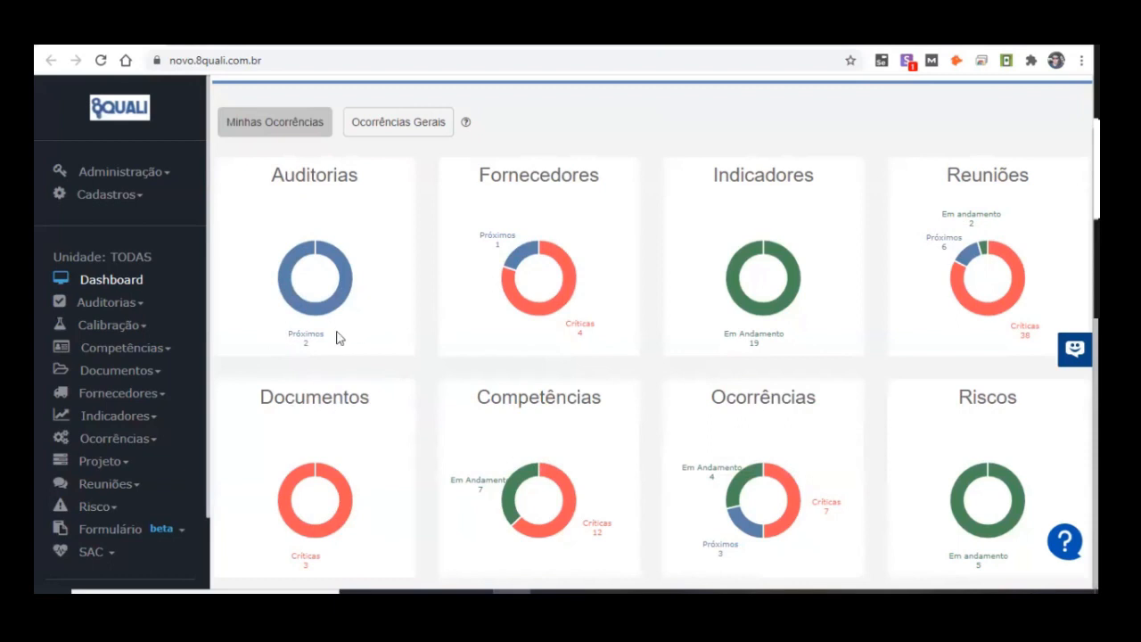
# Step: Examine the status breakdowns in the Auditorias, Fornecedores, Indicadores and Reuniões charts, comparing them with the critical share of Ocorrências
pyautogui.moveTo(314, 323)
pyautogui.moveTo(342, 289)
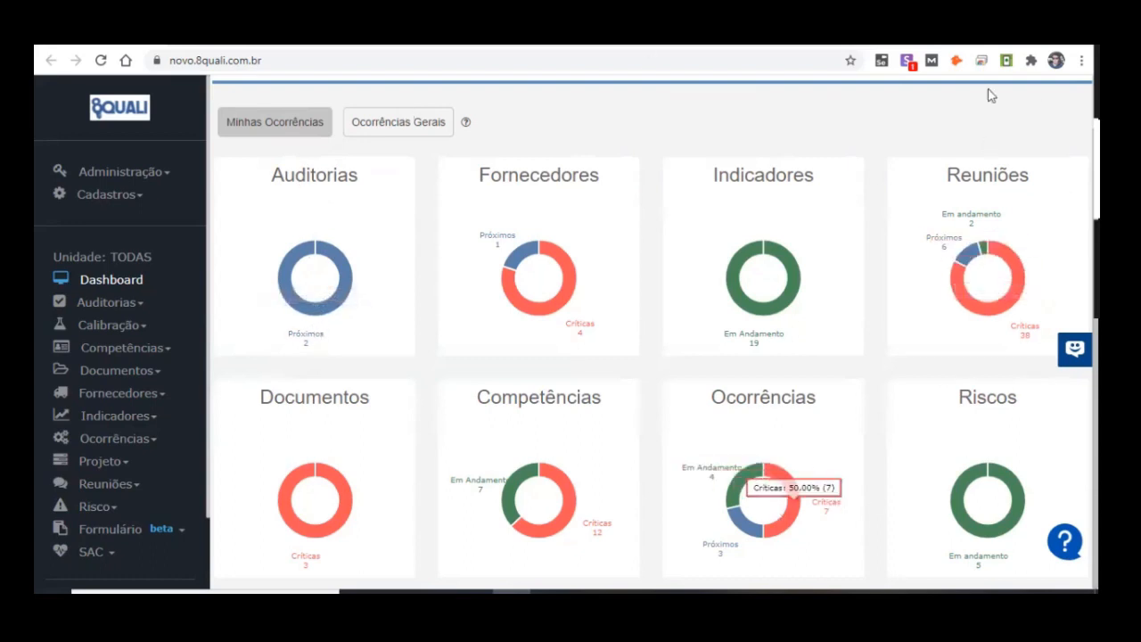
pyautogui.moveTo(546, 305)
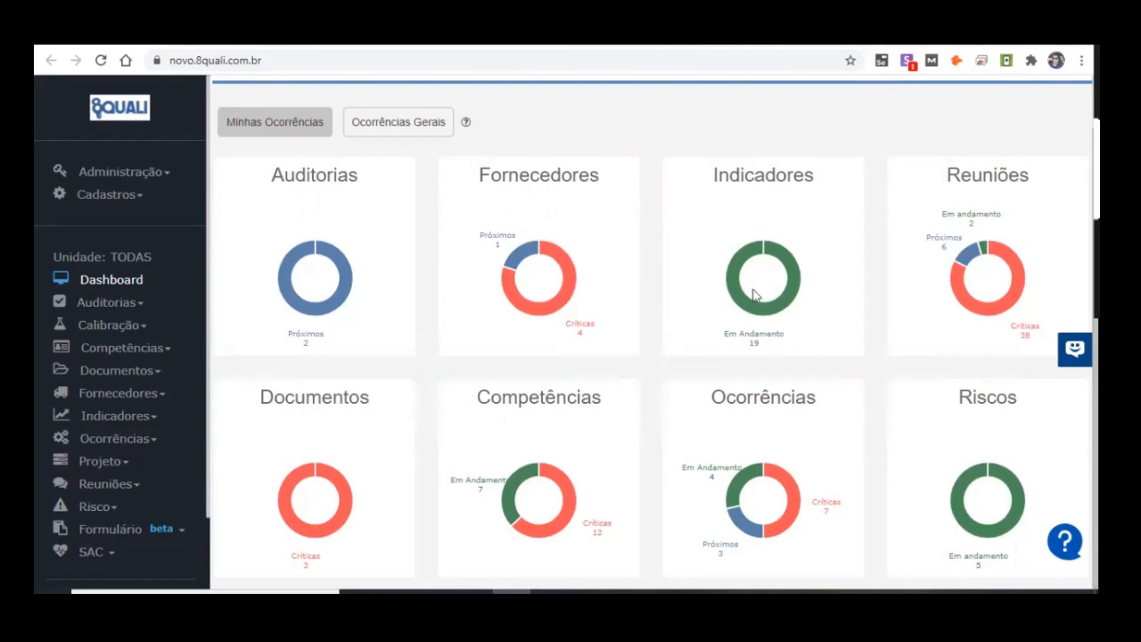
pyautogui.moveTo(789, 261)
pyautogui.moveTo(764, 312)
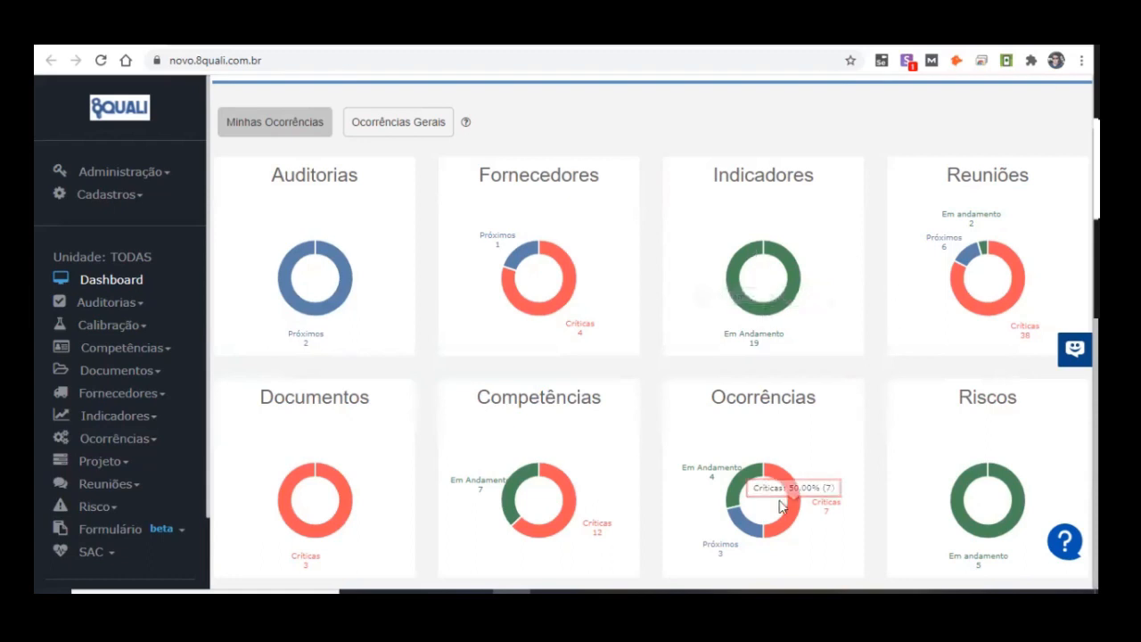
pyautogui.moveTo(798, 508)
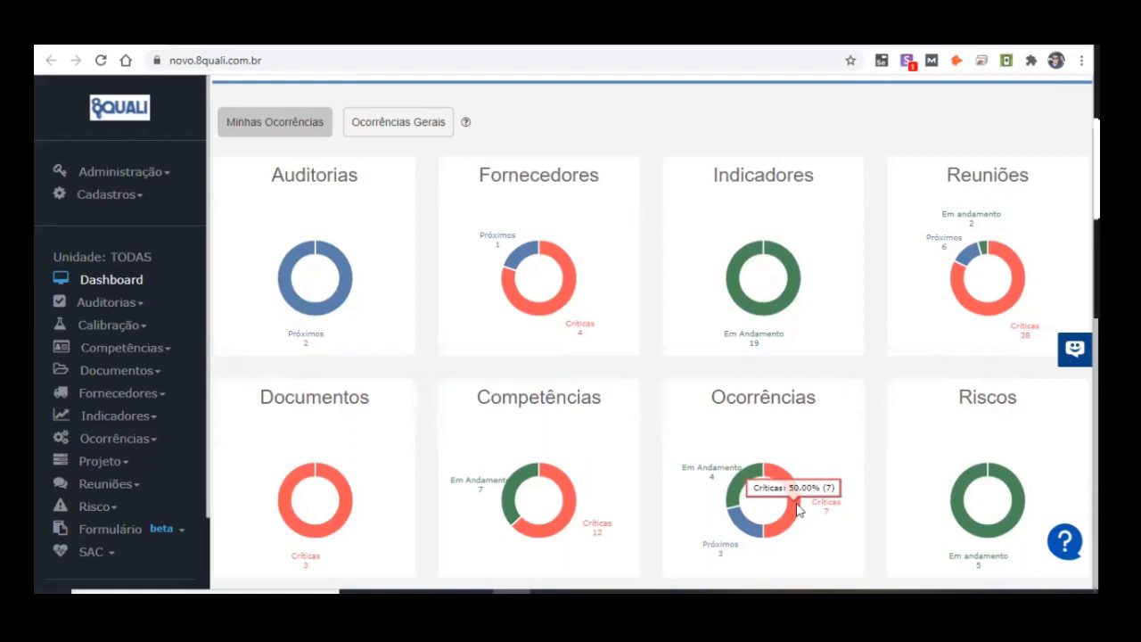
pyautogui.moveTo(792, 329)
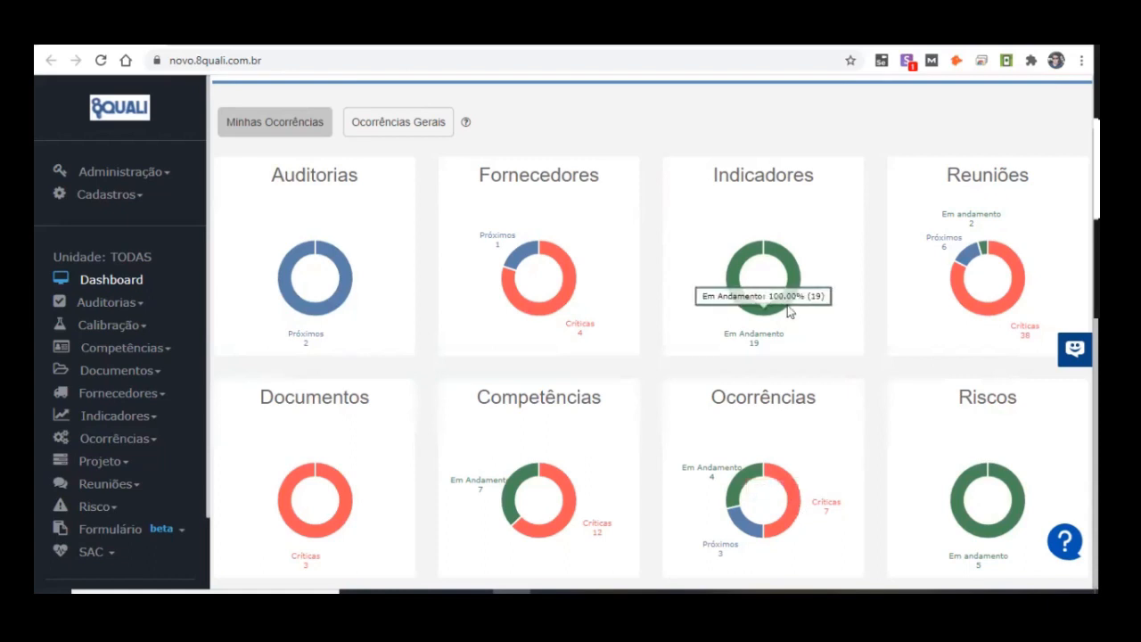
pyautogui.moveTo(980, 309)
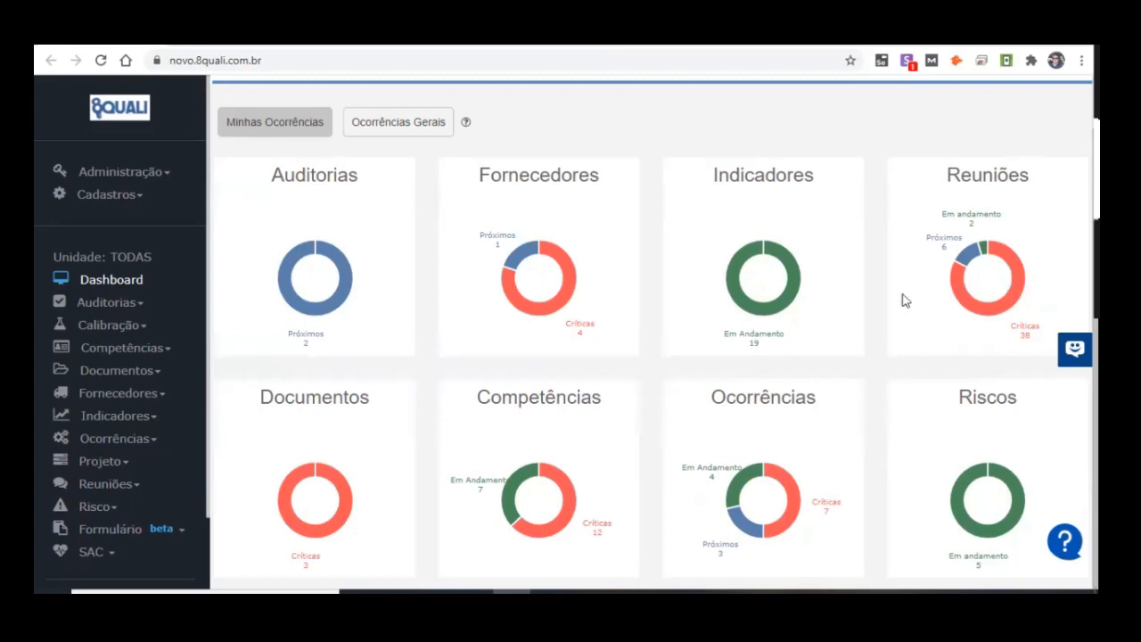
pyautogui.moveTo(1017, 287)
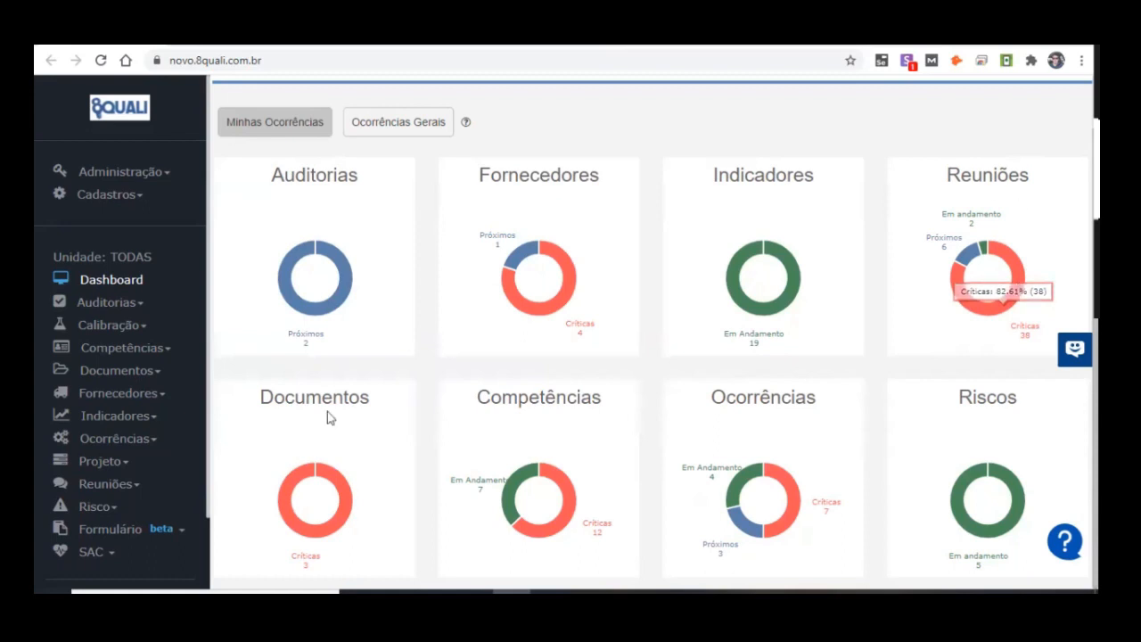
# Step: Examine the status breakdowns in the Documentos, Competências and Riscos charts
pyautogui.moveTo(304, 503)
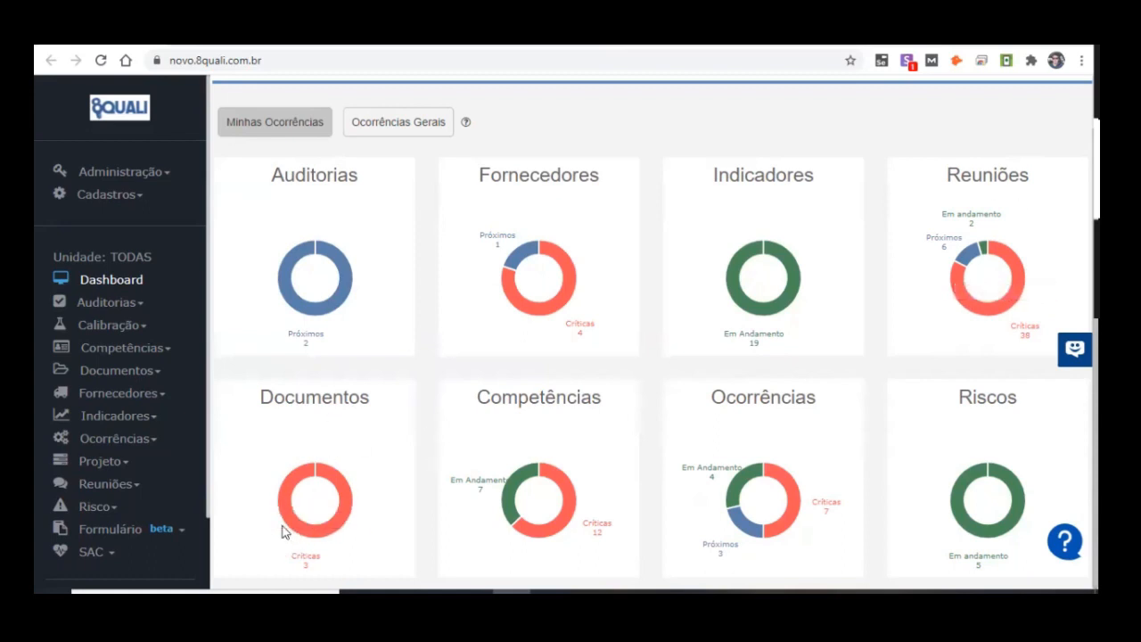
pyautogui.moveTo(326, 484)
pyautogui.moveTo(298, 524)
pyautogui.moveTo(563, 534)
pyautogui.moveTo(1013, 522)
pyautogui.moveTo(943, 505)
pyautogui.scroll(1, 767, 193)
pyautogui.scroll(-1, 840, 428)
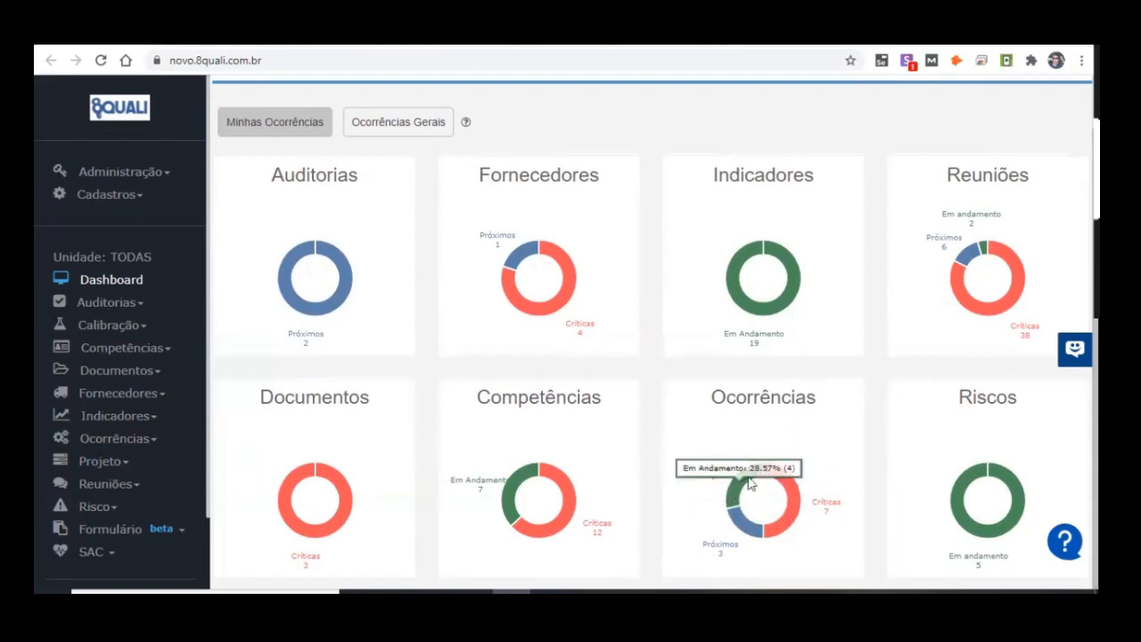
# Step: Check which account is signed in through the user account options, and close them
pyautogui.scroll(1, 1041, 220)
pyautogui.click(1038, 111)
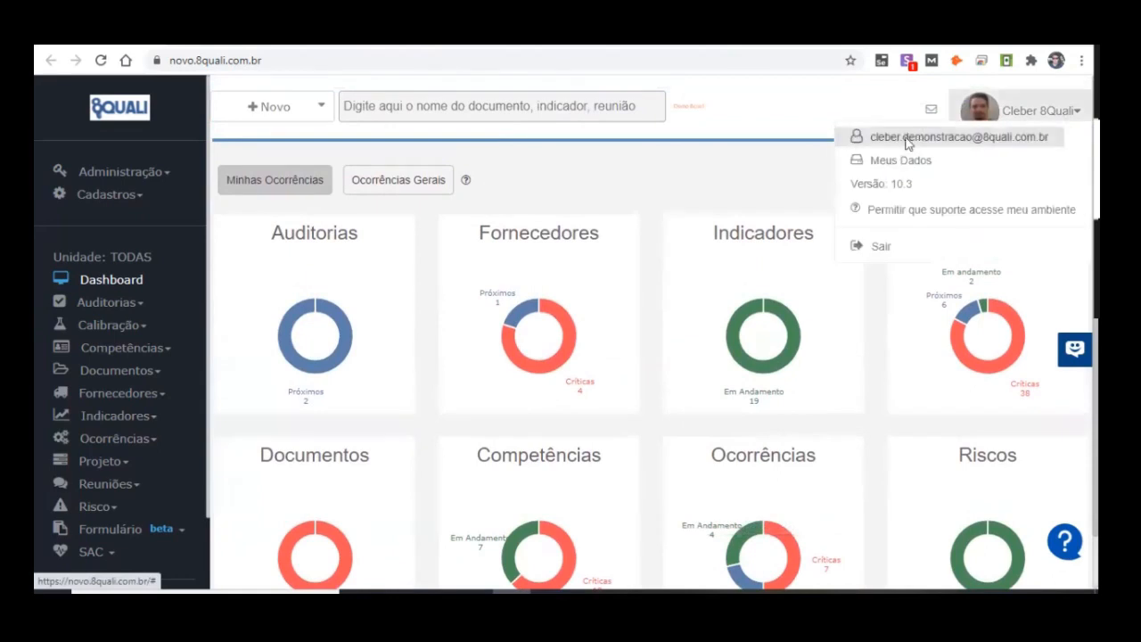
pyautogui.moveTo(902, 136); pyautogui.dragTo(871, 151)
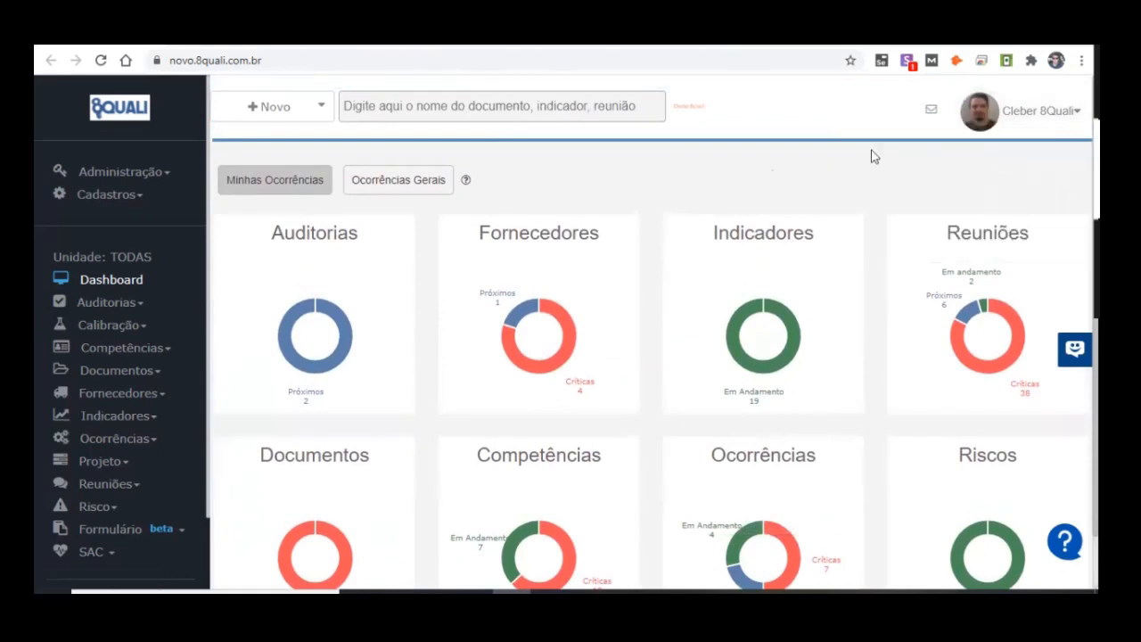
# Step: Review the personal occurrences overview, comparing the in-progress, critical and upcoming segments of Ocorrências with the other charts
pyautogui.scroll(-1, 577, 297)
pyautogui.moveTo(753, 491)
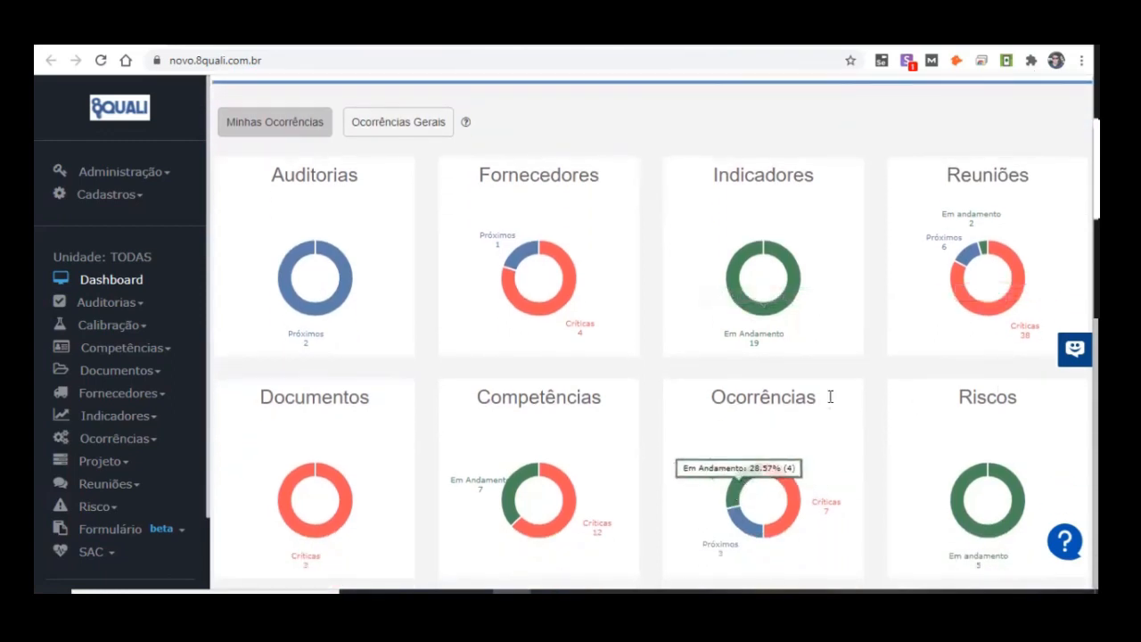
pyautogui.moveTo(800, 513)
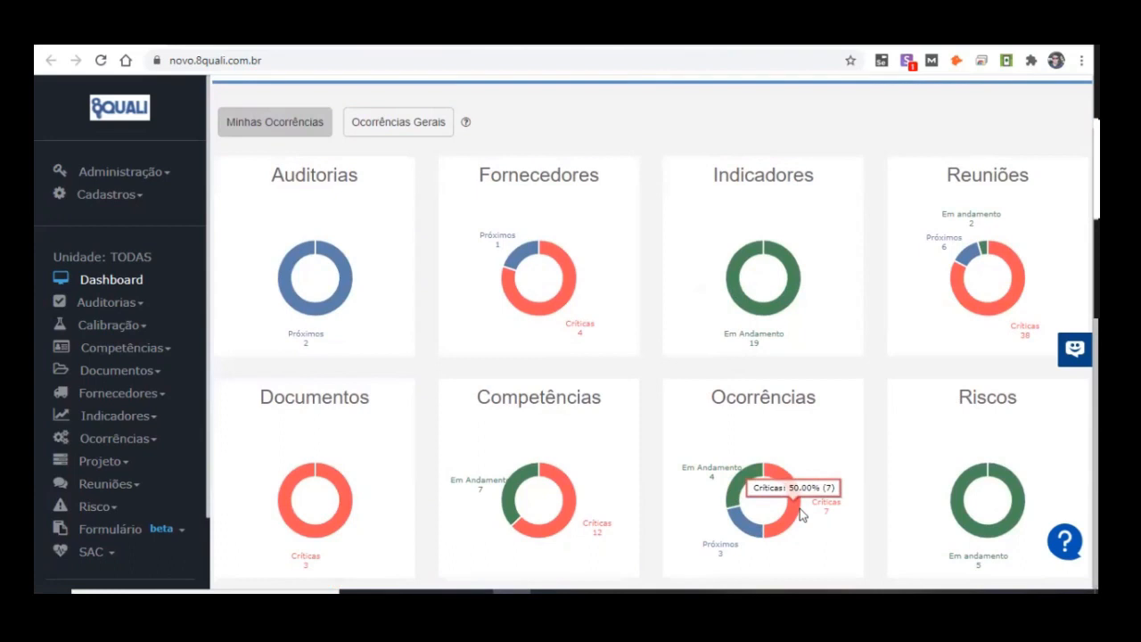
pyautogui.moveTo(744, 529)
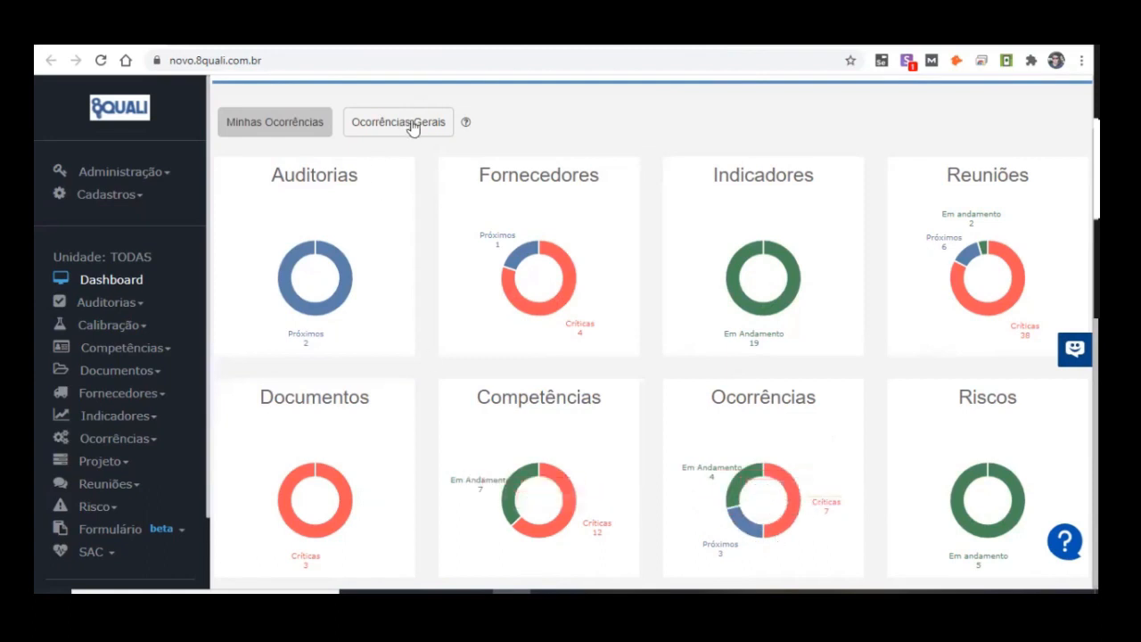
pyautogui.scroll(1, 1040, 276)
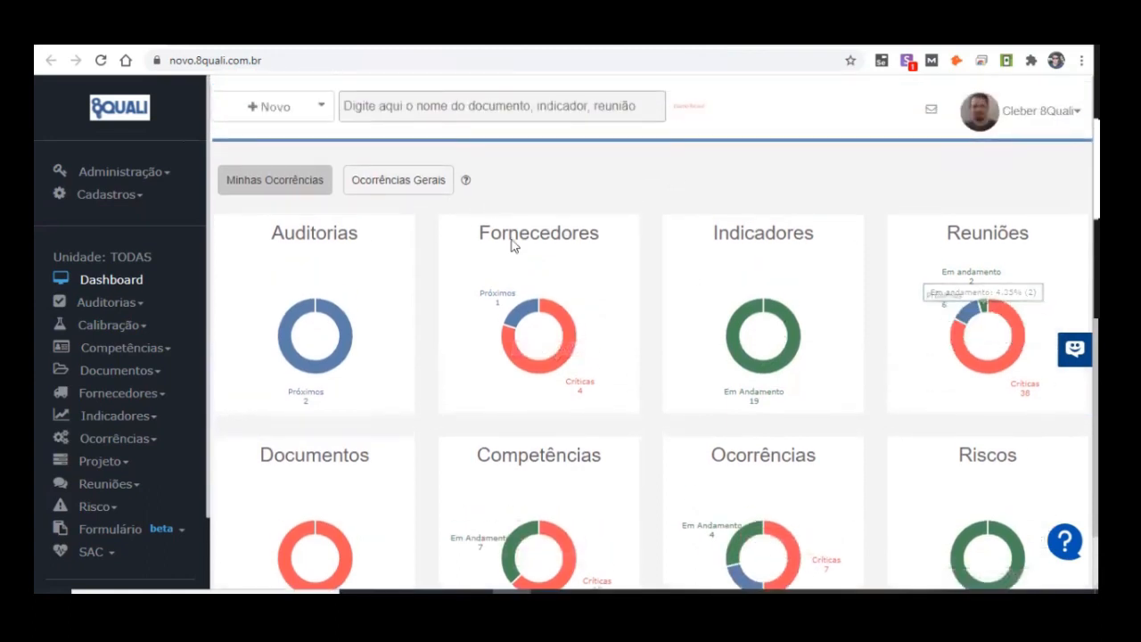
pyautogui.scroll(-1, 594, 190)
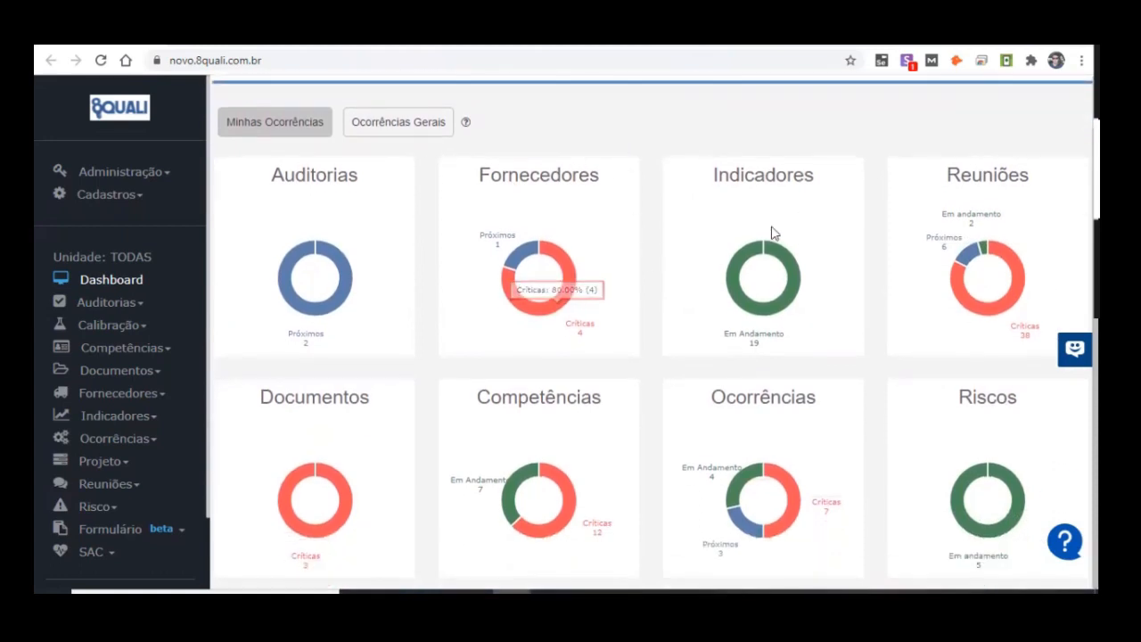
pyautogui.moveTo(736, 299)
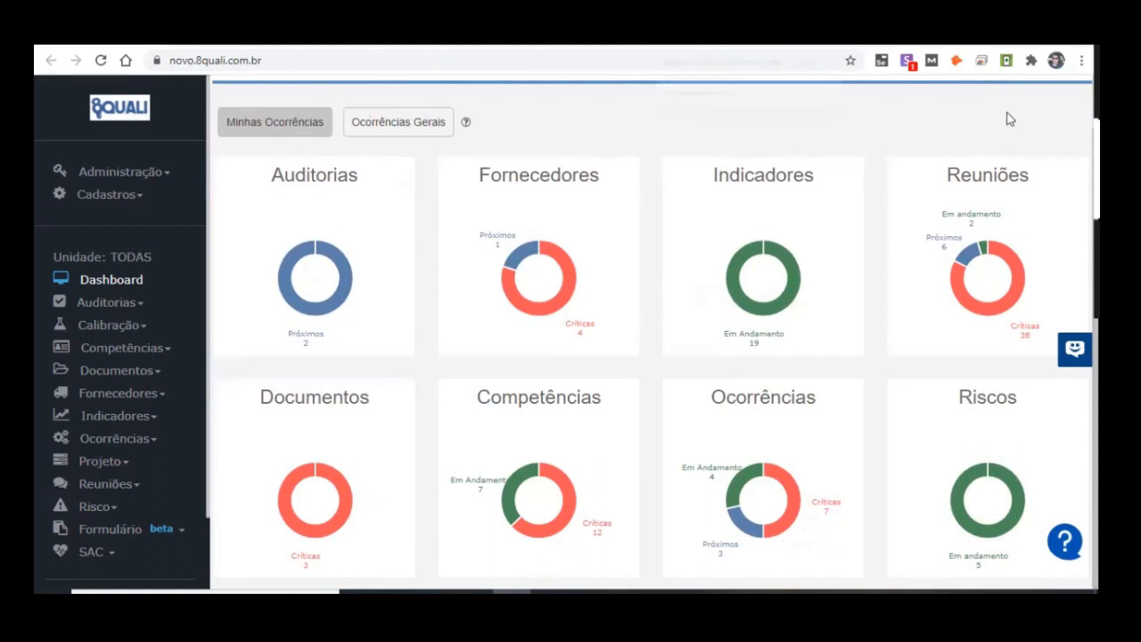
# Step: Open the occurrences dashboard from the critical segment of the Ocorrências chart and list the overdue occurrences
pyautogui.moveTo(778, 536)
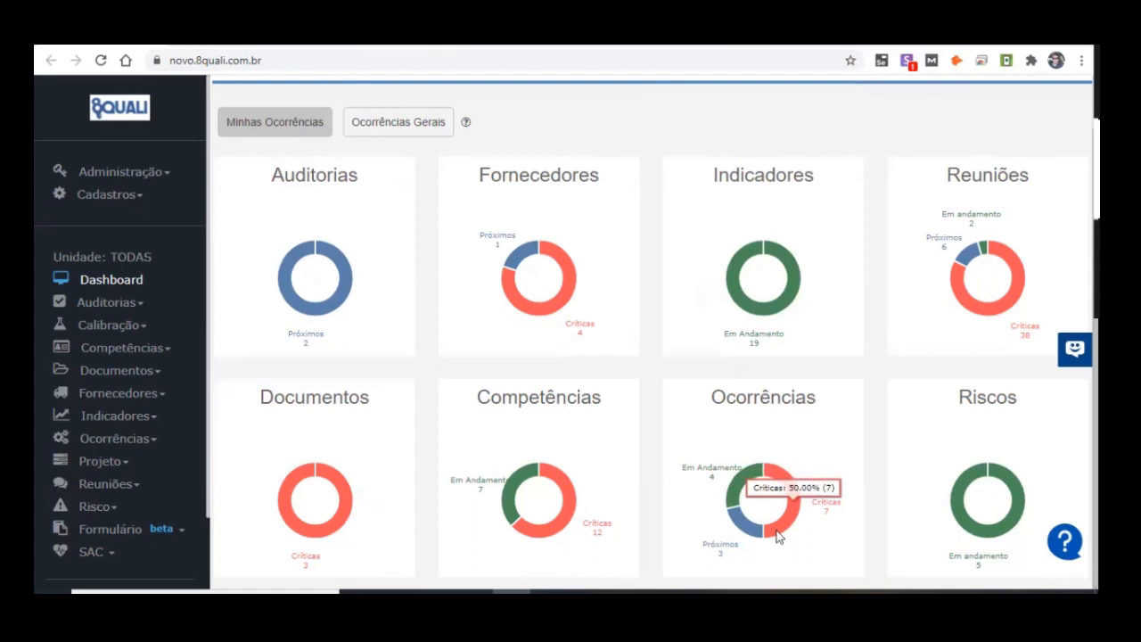
pyautogui.click(778, 536)
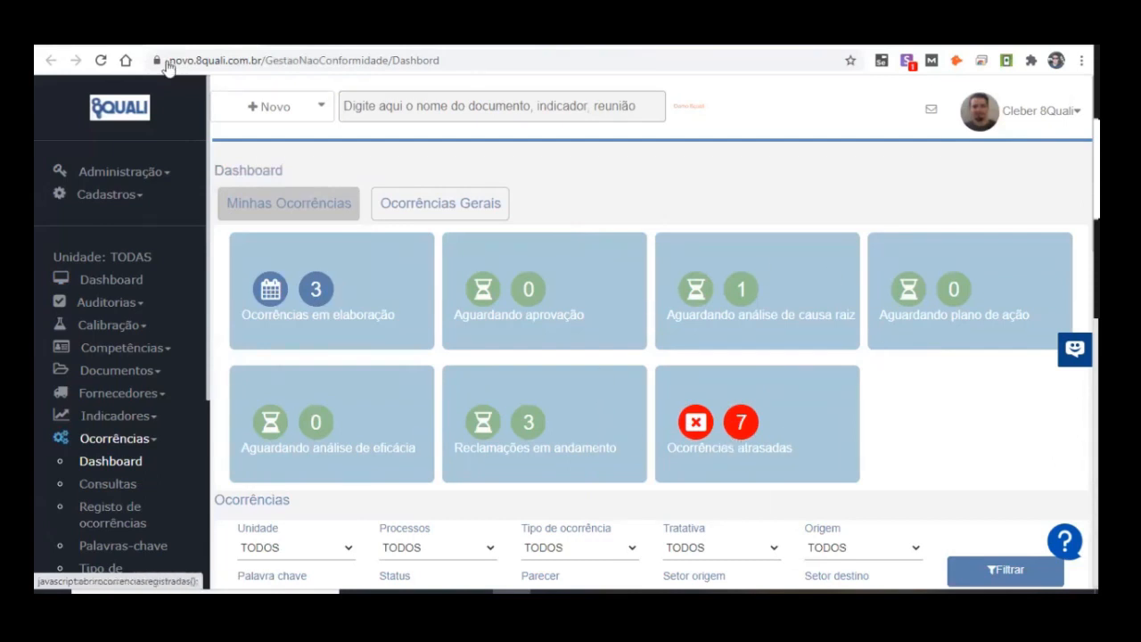
pyautogui.click(704, 453)
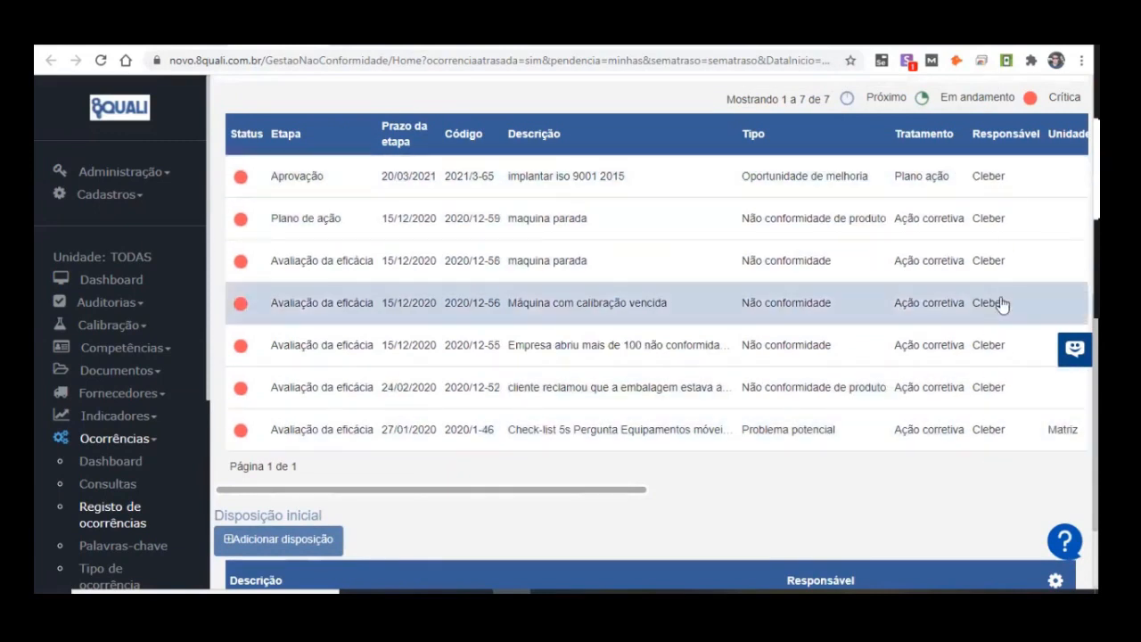
# Step: Return to the occurrences dashboard and review its status cards and filter section
pyautogui.click(223, 37)
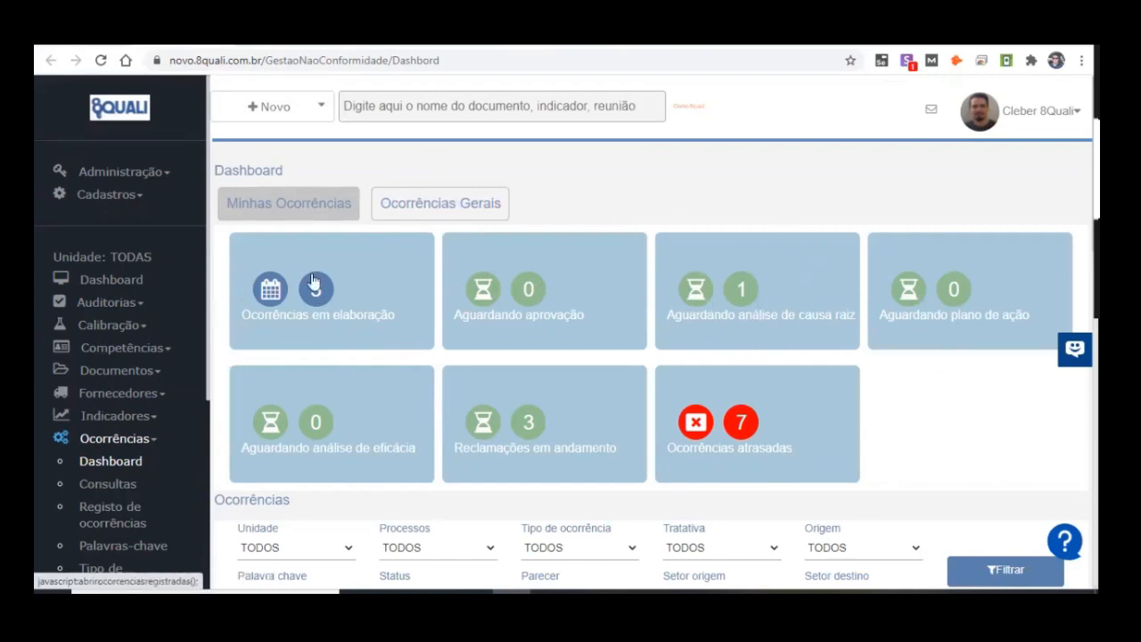
pyautogui.click(1031, 130)
pyautogui.click(663, 173)
pyautogui.scroll(-2, 675, 196)
pyautogui.scroll(2, 674, 197)
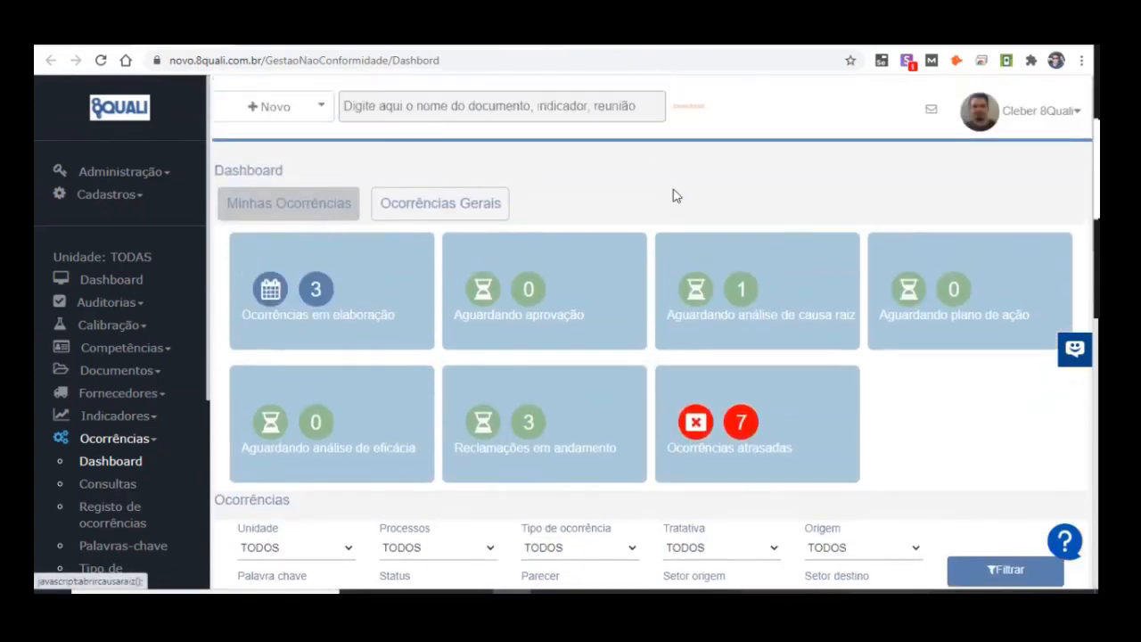
pyautogui.scroll(-2, 675, 196)
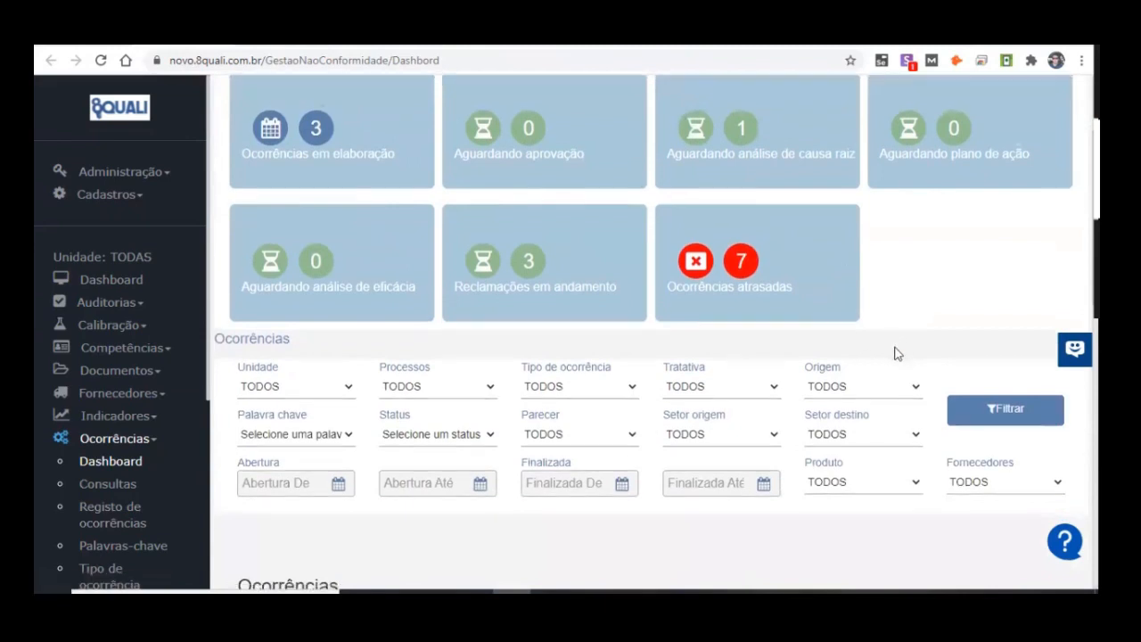
pyautogui.scroll(-4, 894, 345)
pyautogui.scroll(2, 896, 346)
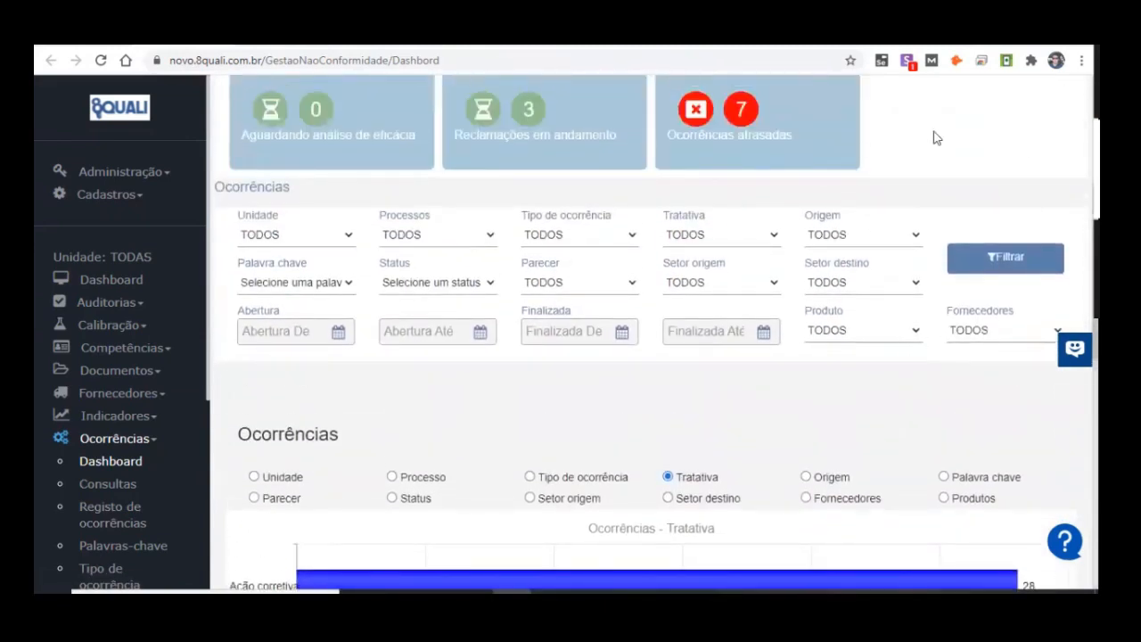
pyautogui.scroll(3, 526, 381)
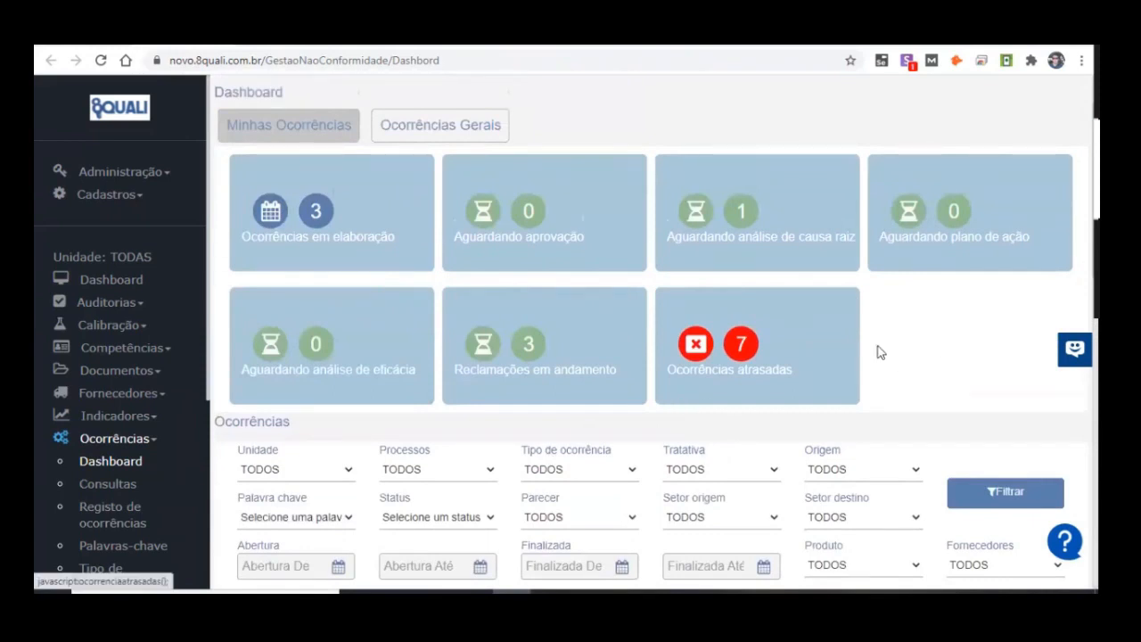
# Step: Examine the occurrence filters, the chart grouping options and the bar chart of occurrences by Tratativa
pyautogui.scroll(-3, 877, 352)
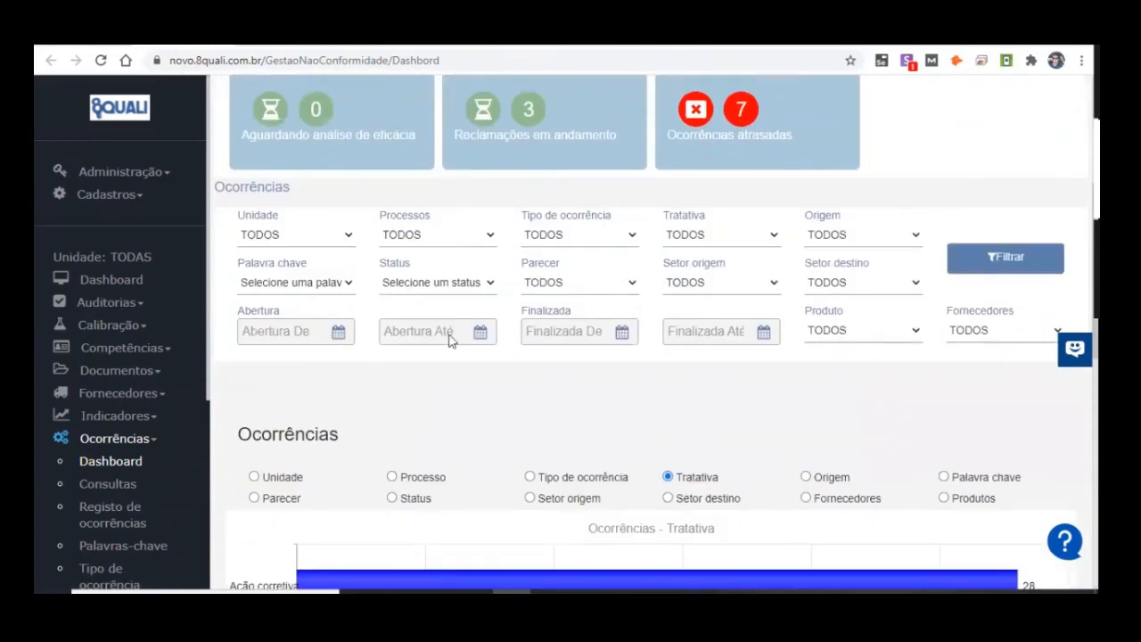
pyautogui.scroll(-1, 570, 340)
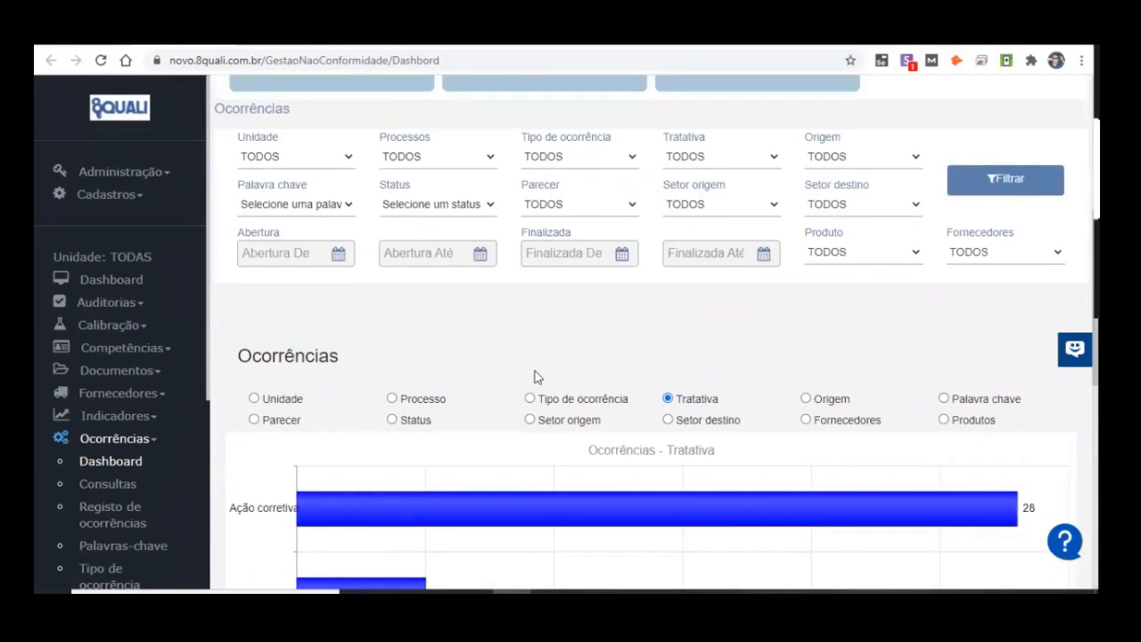
pyautogui.scroll(-2, 535, 374)
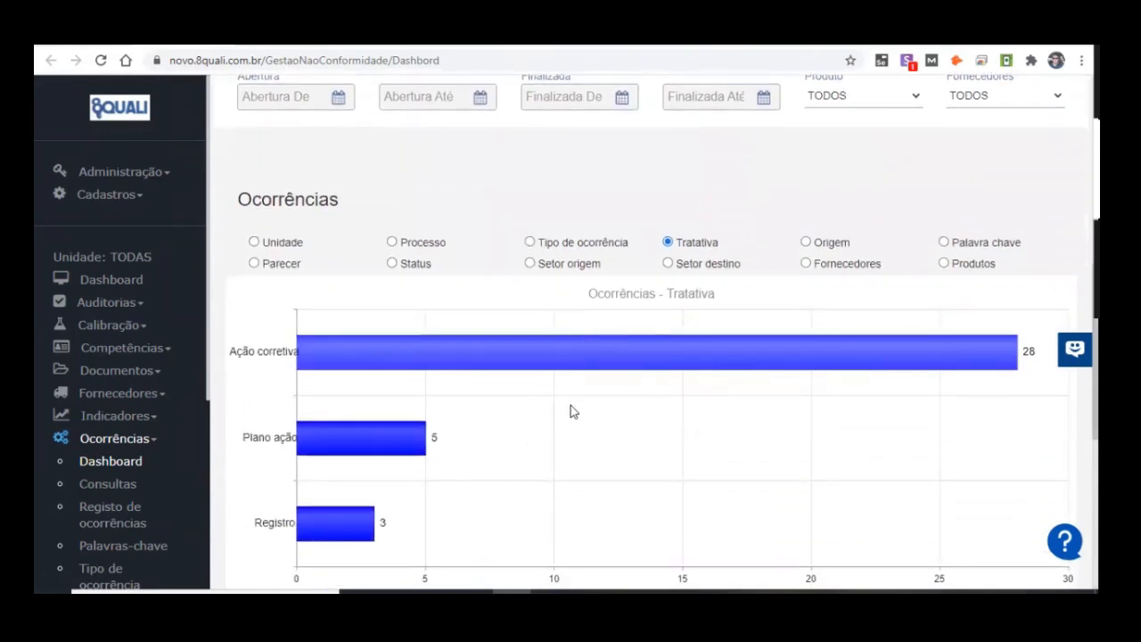
pyautogui.scroll(3, 407, 208)
pyautogui.scroll(-5, 389, 290)
pyautogui.scroll(-3, 339, 439)
pyautogui.scroll(6, 1000, 390)
pyautogui.scroll(1, 1007, 386)
# Step: Inspect the start and end date filters for Abertura and Finalizada in the occurrences dashboard
pyautogui.click(276, 253)
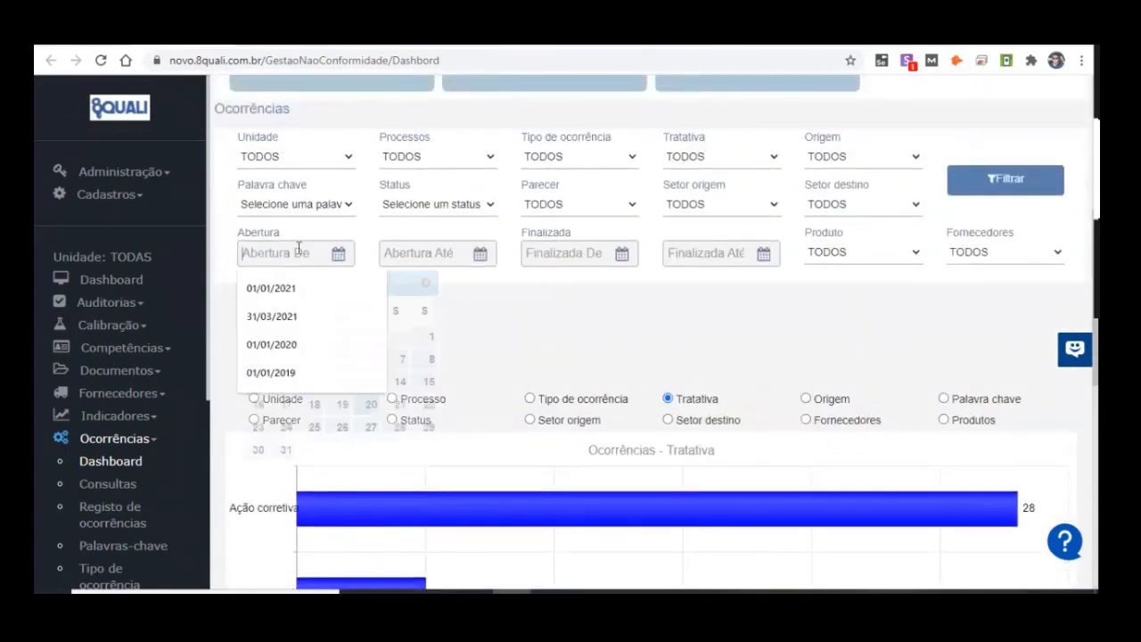
pyautogui.click(450, 253)
pyautogui.click(599, 257)
pyautogui.click(704, 253)
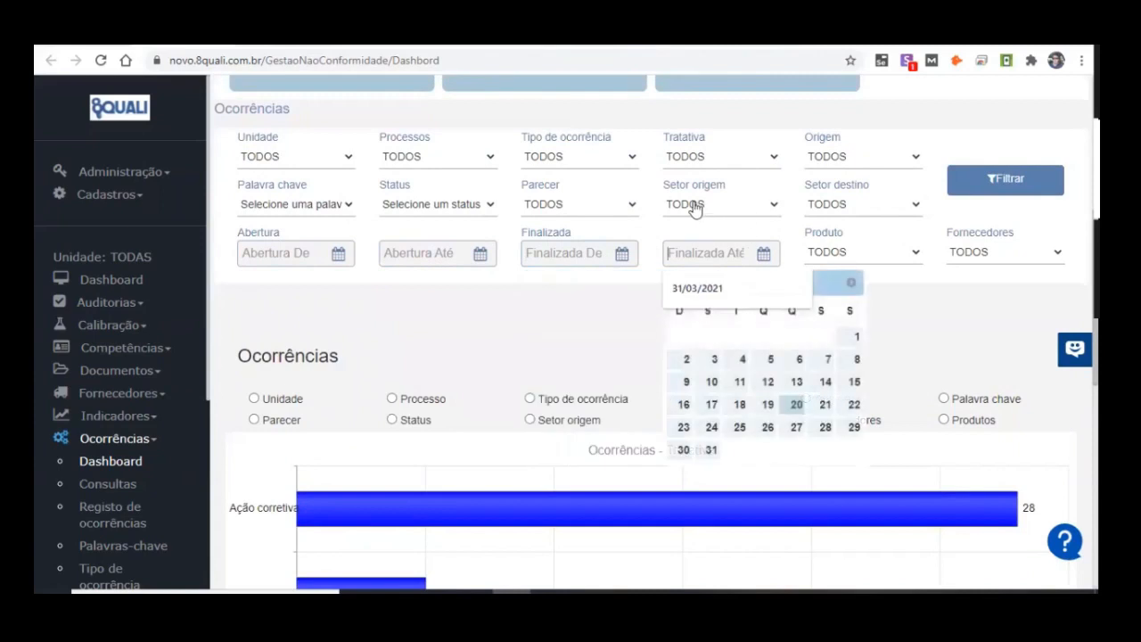
# Step: Group the occurrences chart by Origem and review its bars
pyautogui.click(862, 156)
pyautogui.click(575, 329)
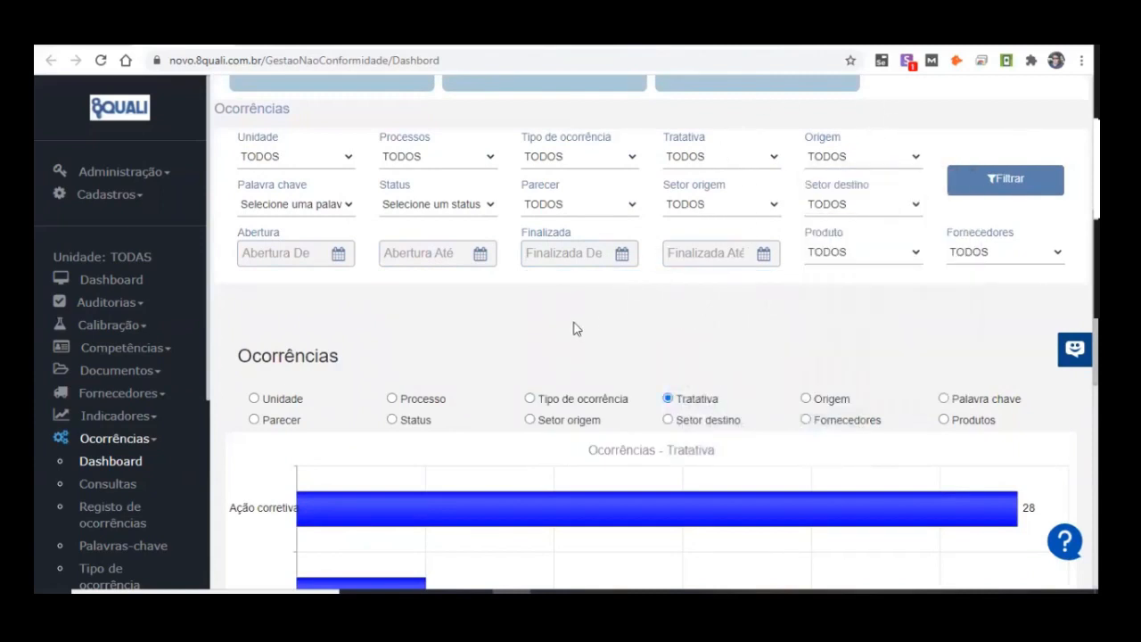
pyautogui.click(805, 399)
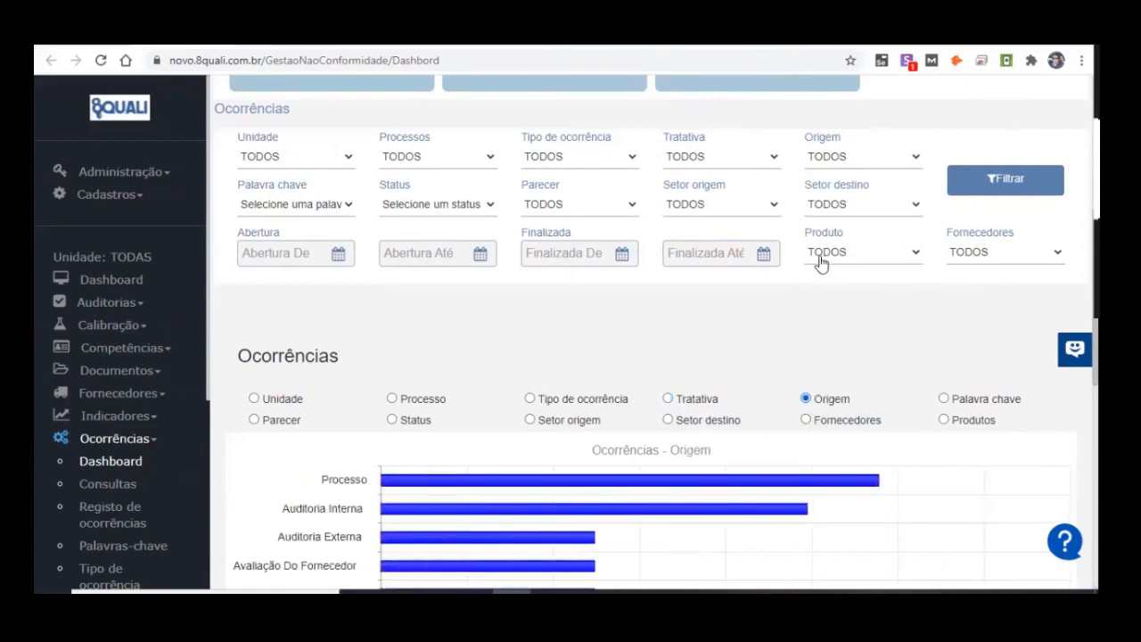
pyautogui.scroll(-3, 819, 262)
pyautogui.scroll(-1, 725, 175)
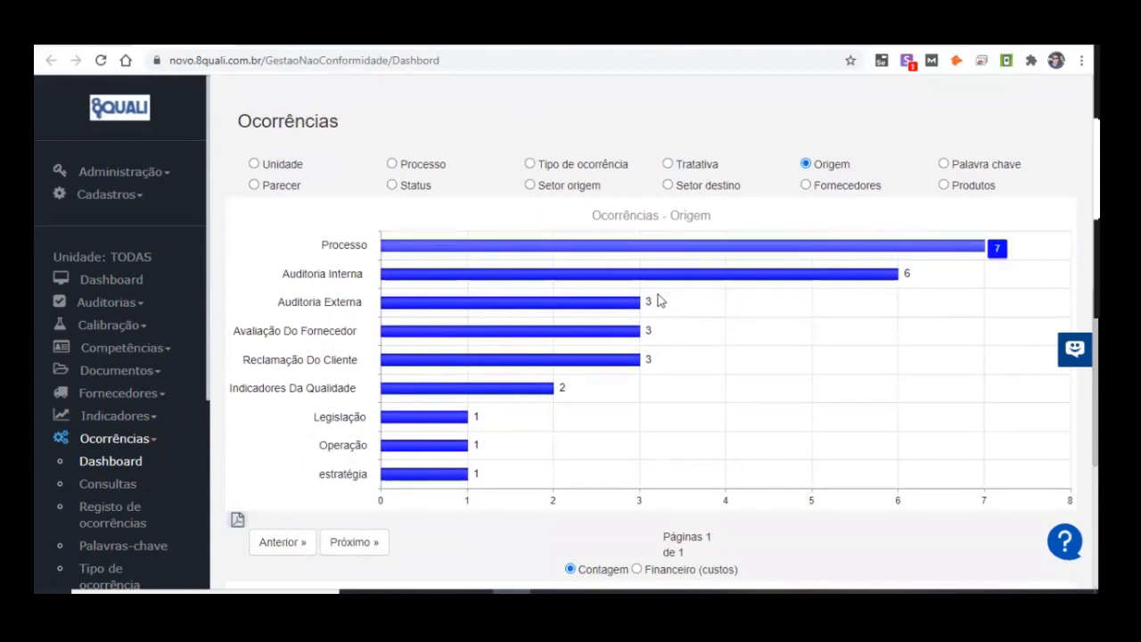
pyautogui.scroll(1, 733, 289)
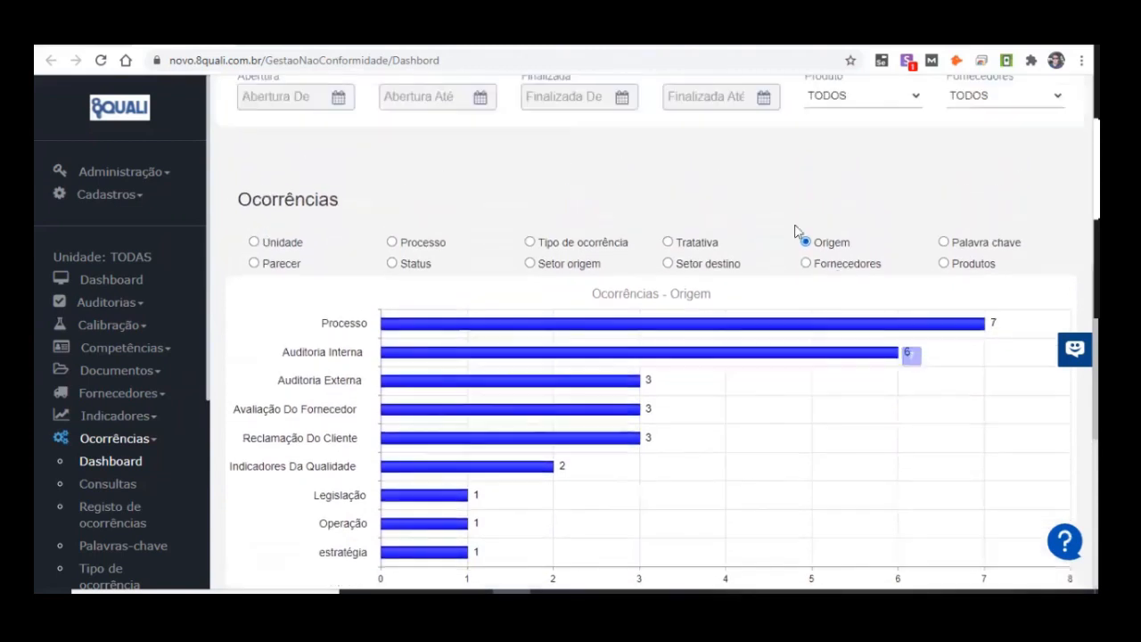
# Step: Group the occurrences chart by Processo and then by Unidade, and examine the bar and column charts alongside the filters
pyautogui.click(392, 241)
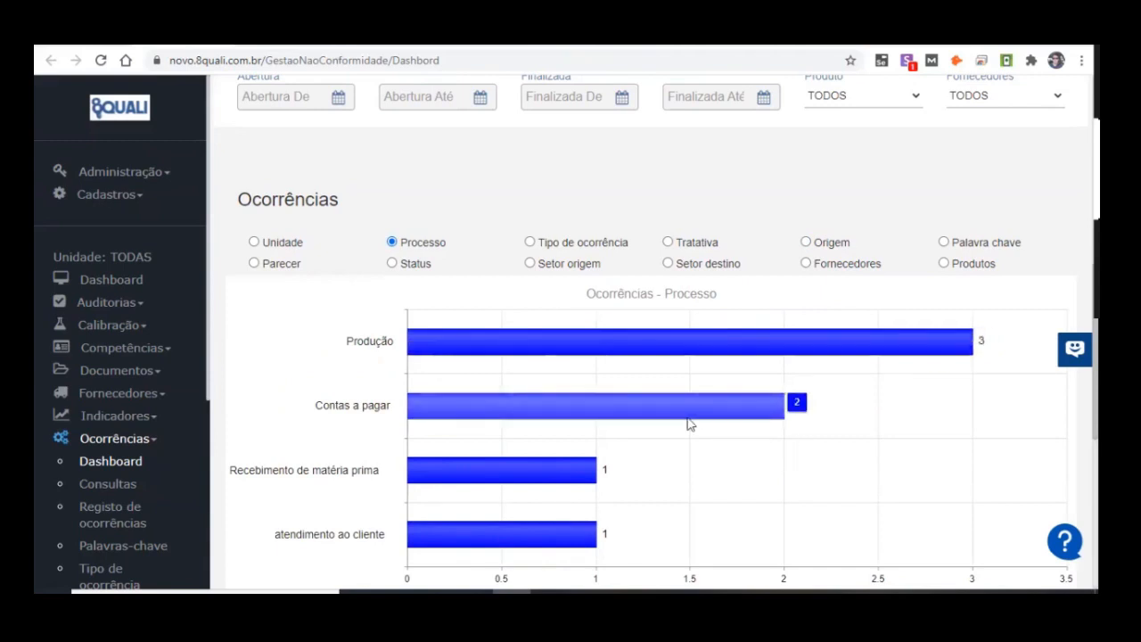
pyautogui.click(254, 242)
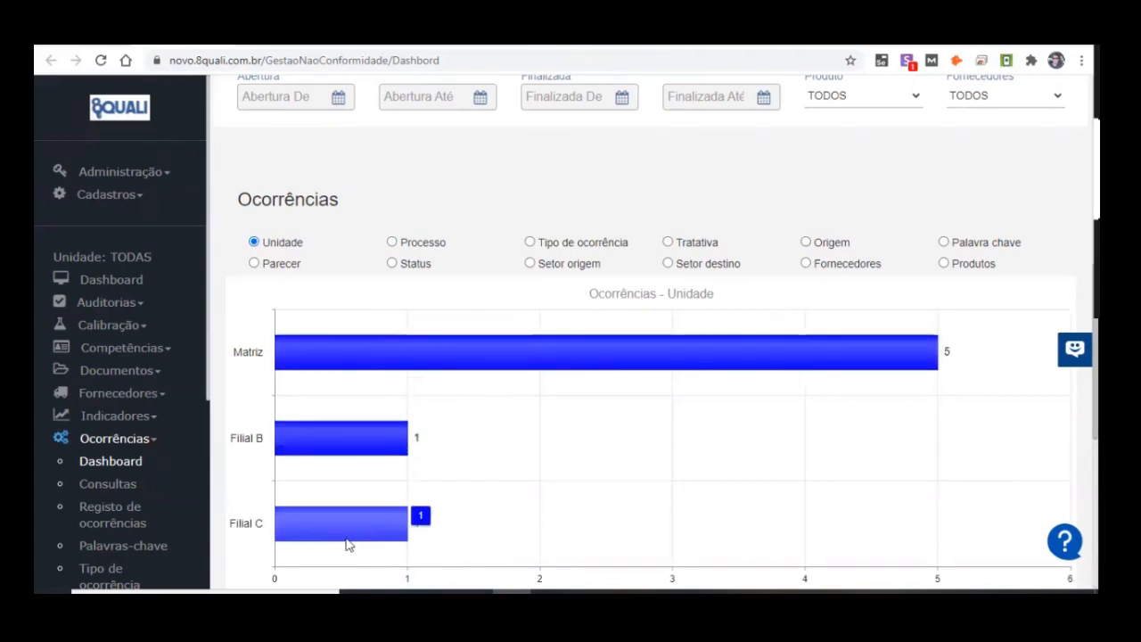
pyautogui.scroll(1, 528, 239)
pyautogui.scroll(-1, 524, 227)
pyautogui.scroll(2, 528, 326)
pyautogui.scroll(-1, 475, 384)
pyautogui.scroll(1, 558, 370)
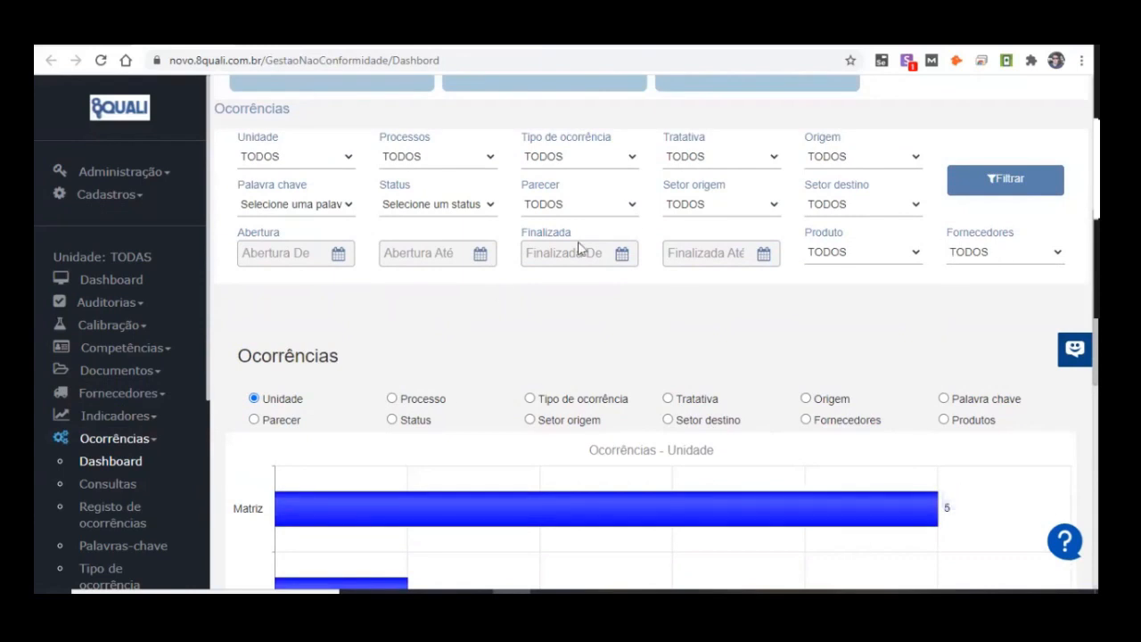
pyautogui.scroll(-2, 348, 400)
pyautogui.scroll(-4, 537, 450)
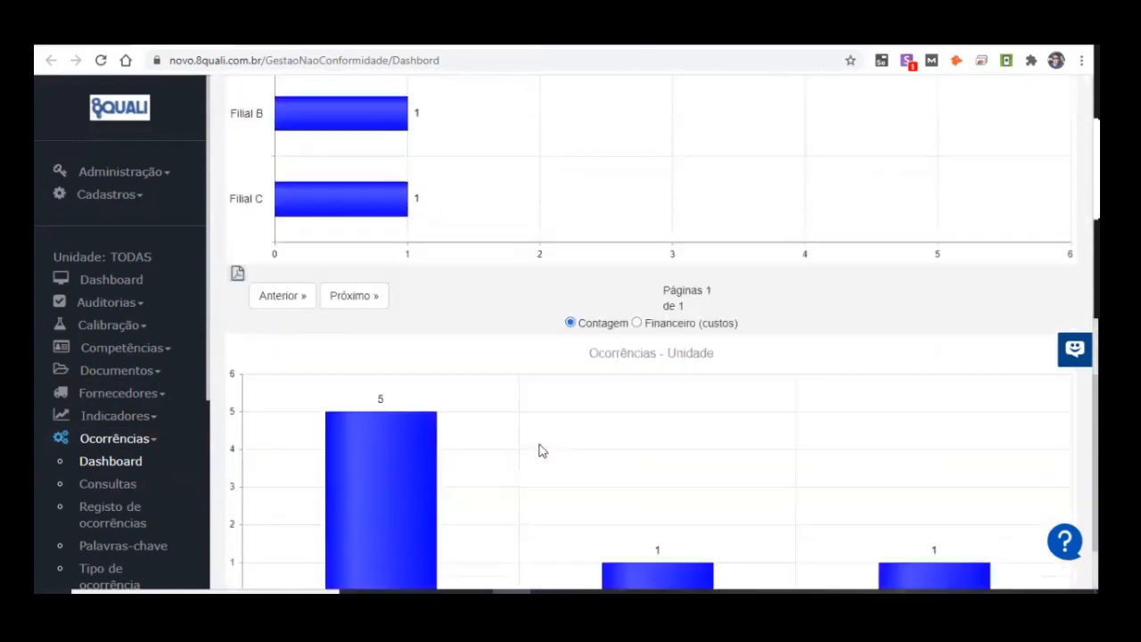
pyautogui.scroll(1, 702, 433)
pyautogui.scroll(3, 702, 433)
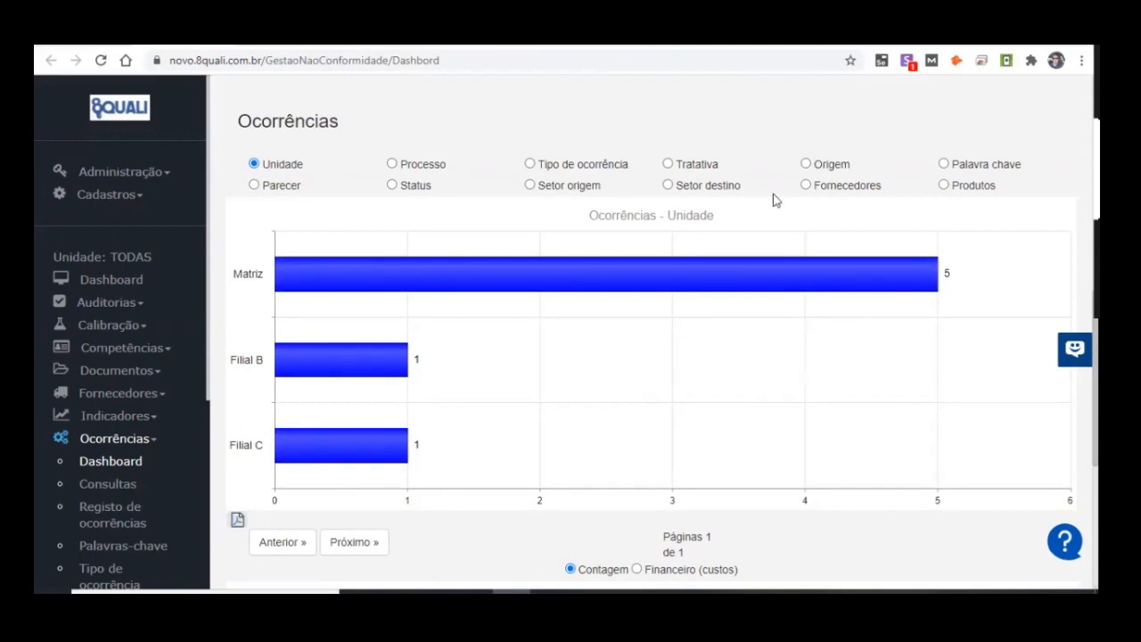
# Step: Review the occurrences dashboard's status cards, then return to the Registro de Ocorrências page and examine its filters and overdue list
pyautogui.scroll(2, 725, 293)
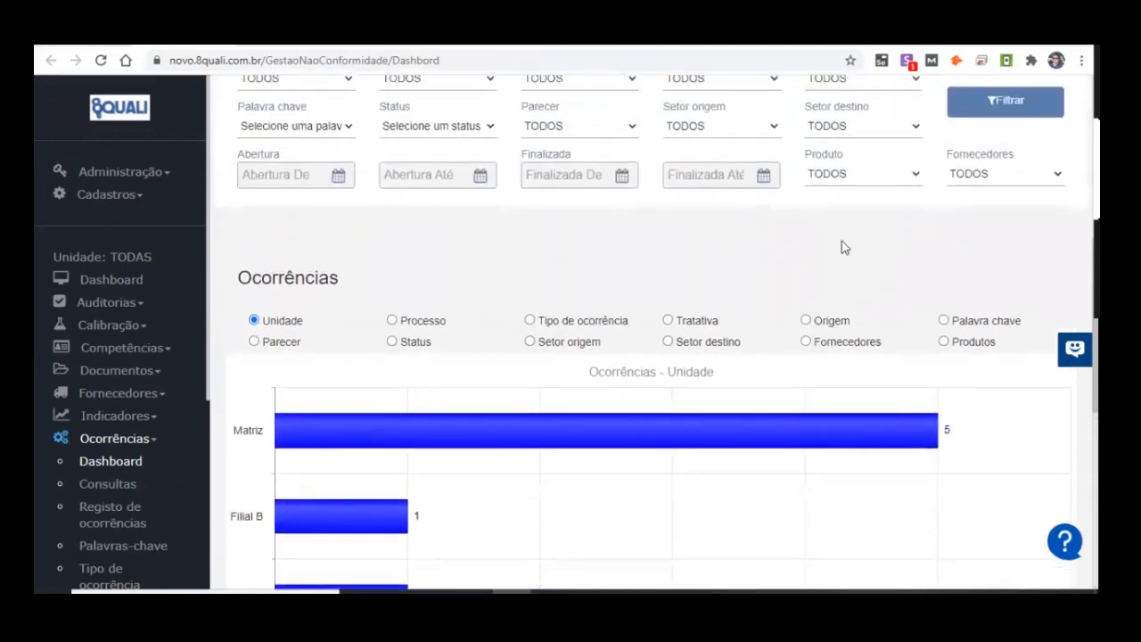
pyautogui.scroll(3, 715, 285)
pyautogui.scroll(3, 739, 169)
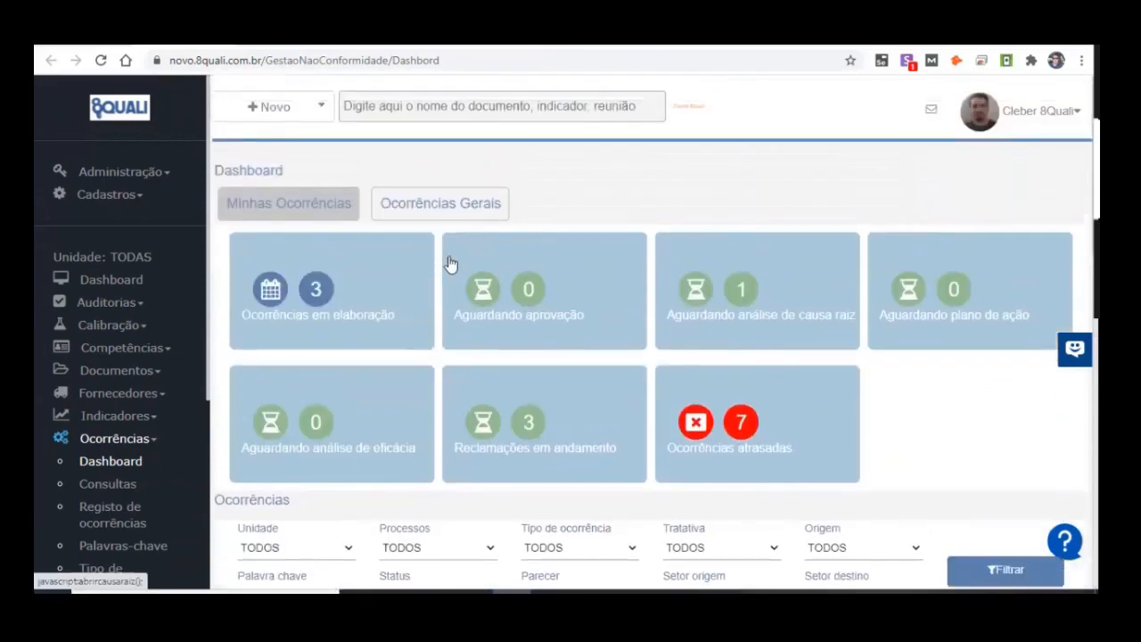
pyautogui.click(288, 40)
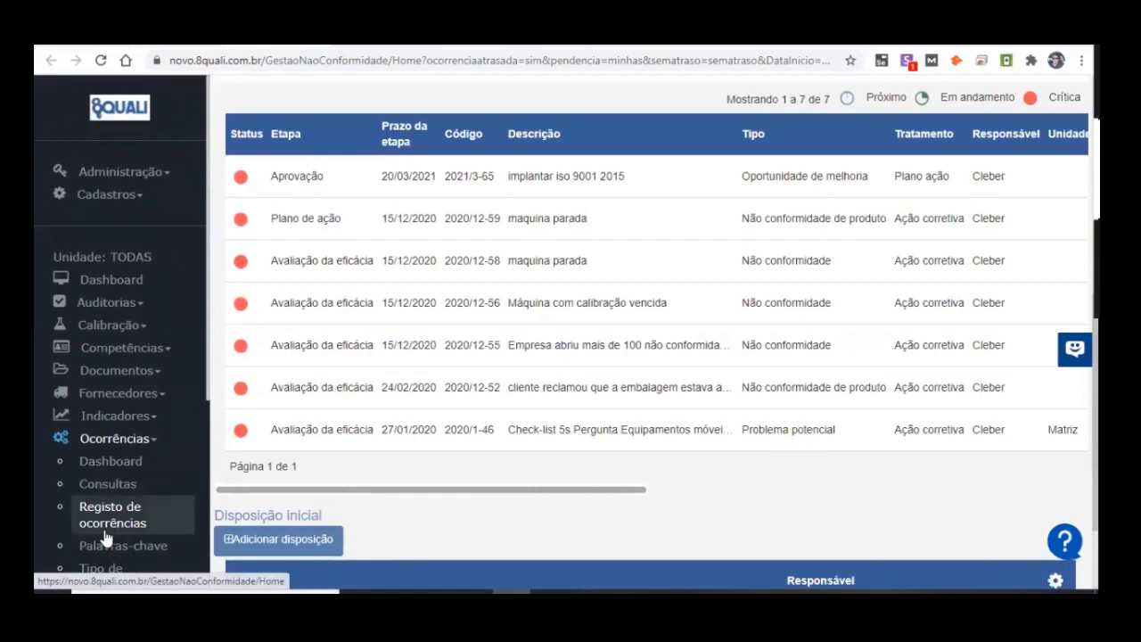
pyautogui.scroll(5, 522, 384)
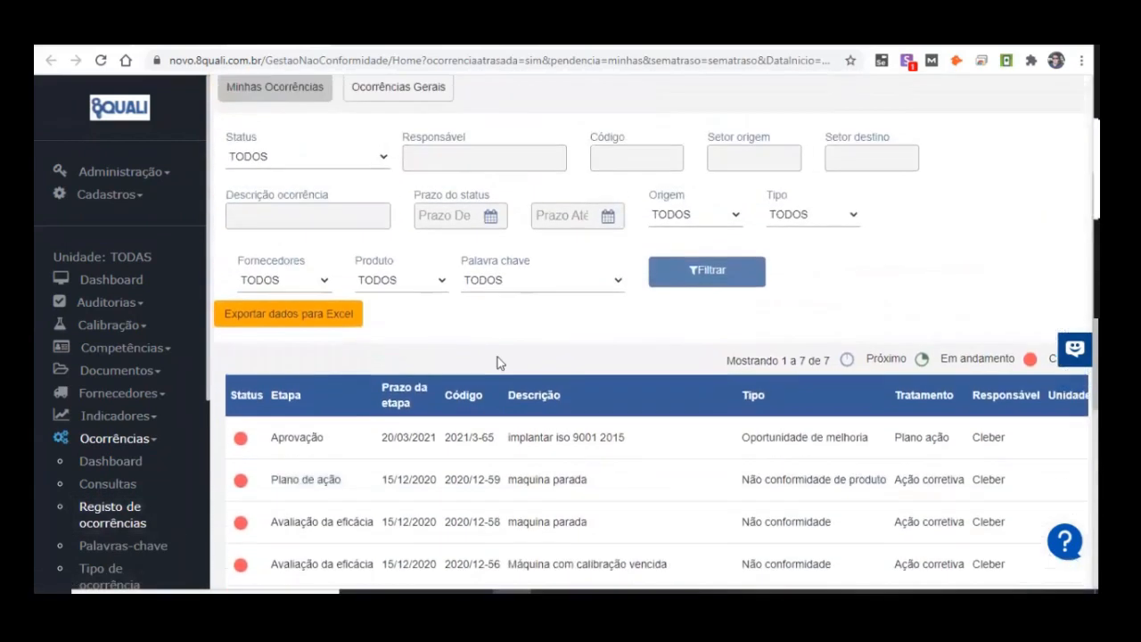
pyautogui.scroll(1, 462, 364)
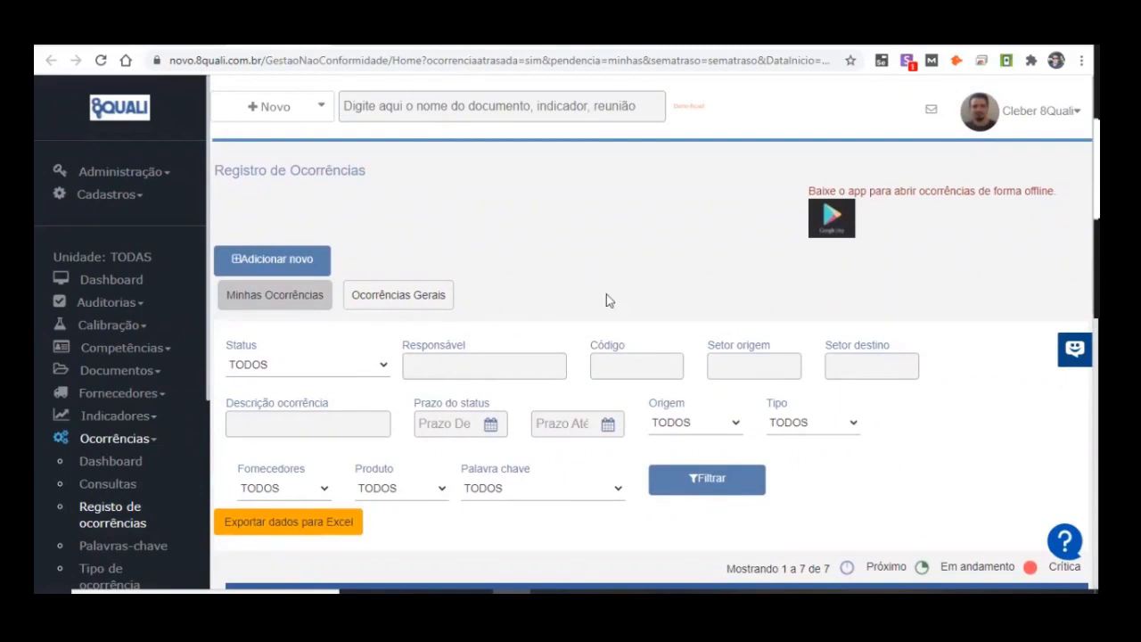
pyautogui.scroll(-4, 606, 298)
pyautogui.scroll(4, 605, 294)
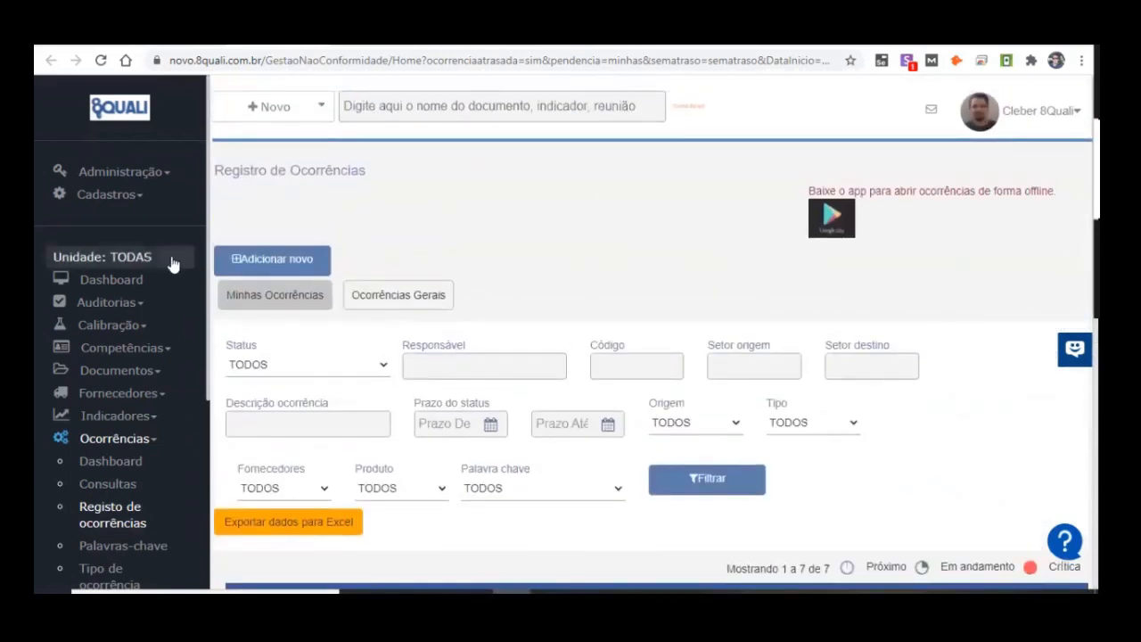
# Step: Start a new occurrence record and set its Tipo da ocorrência to Não conformidade
pyautogui.click(302, 260)
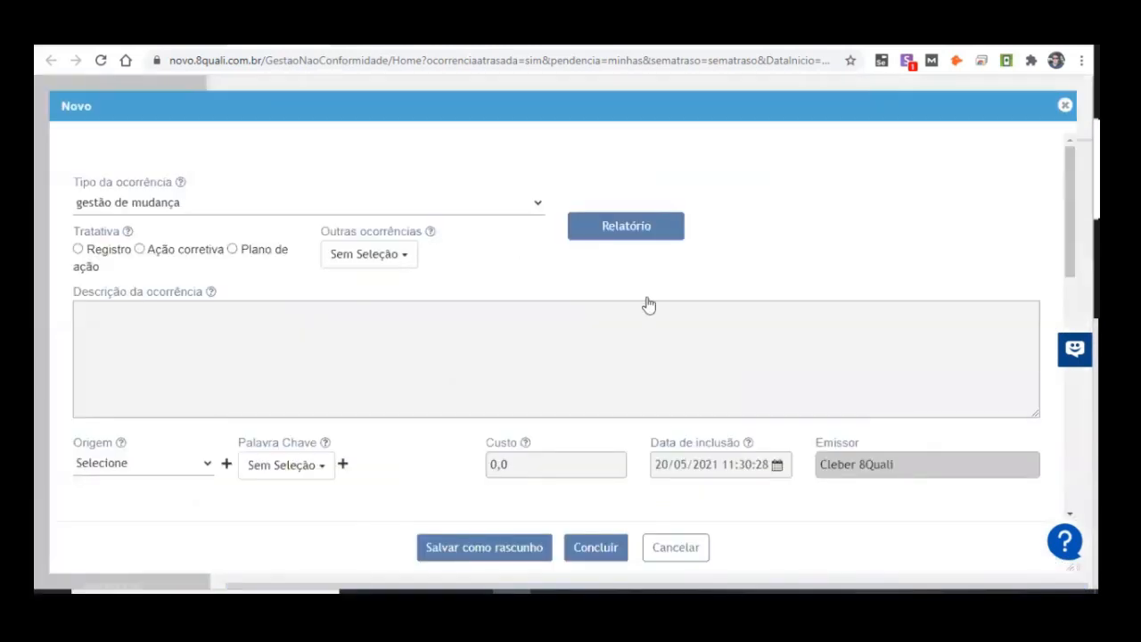
pyautogui.click(182, 205)
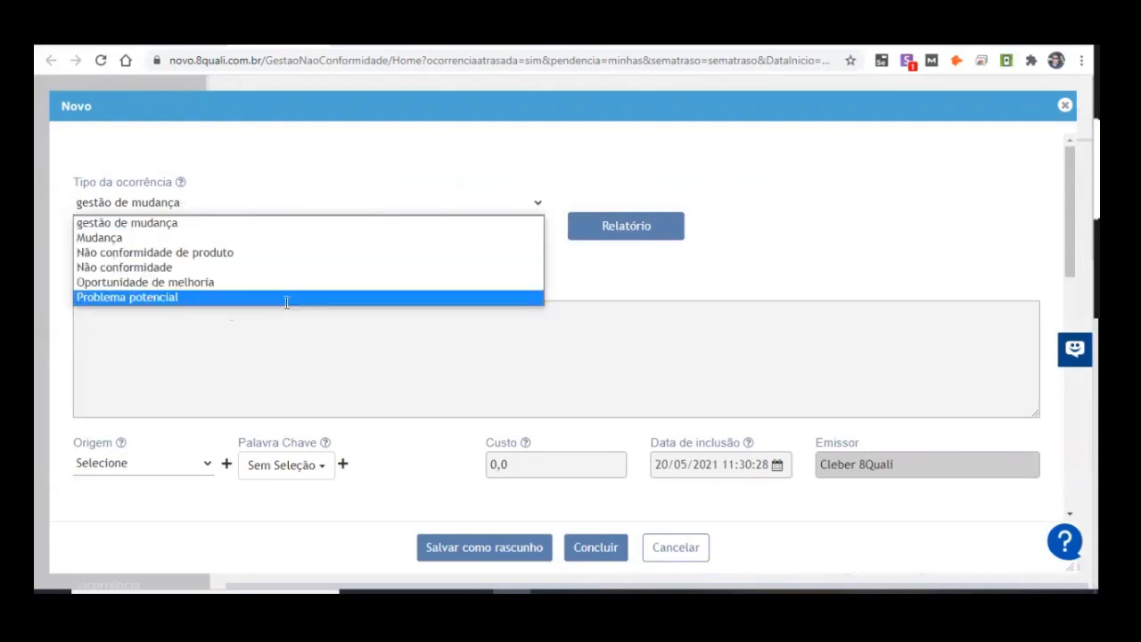
pyautogui.click(169, 282)
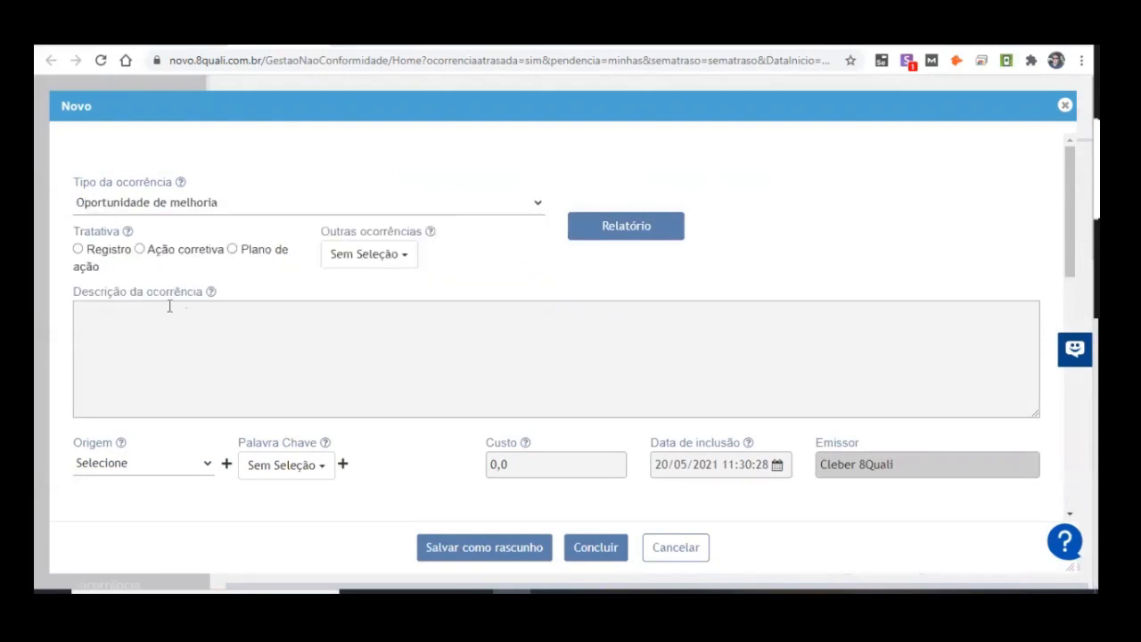
pyautogui.click(149, 201)
pyautogui.click(177, 266)
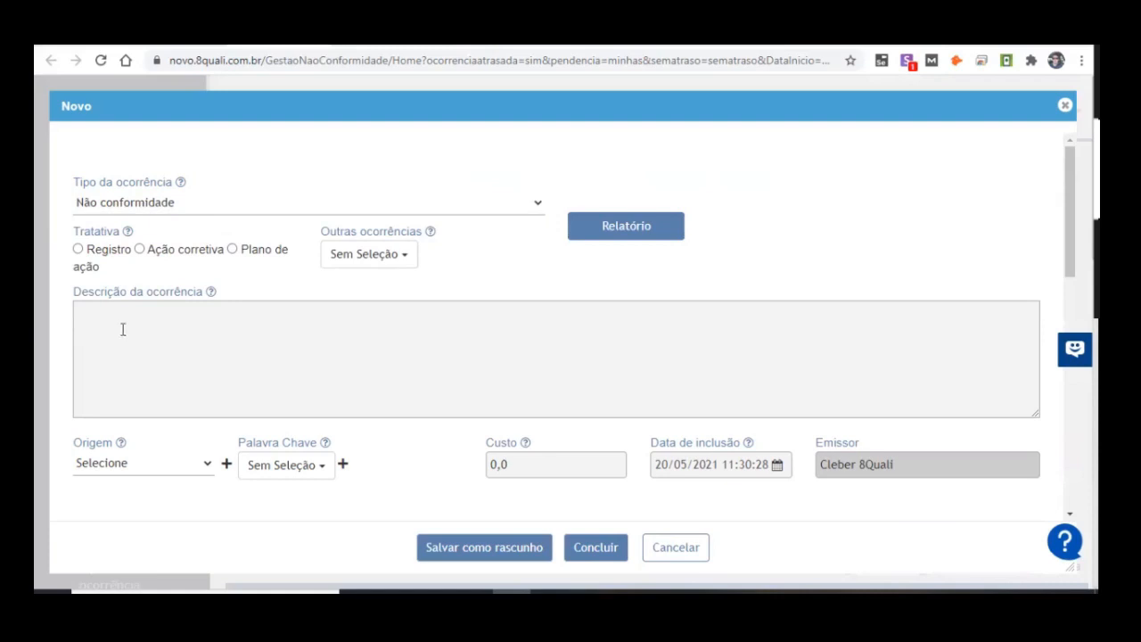
# Step: Set the occurrence's Tratativa to Ação corretiva and enter "teste" as its description
pyautogui.click(139, 249)
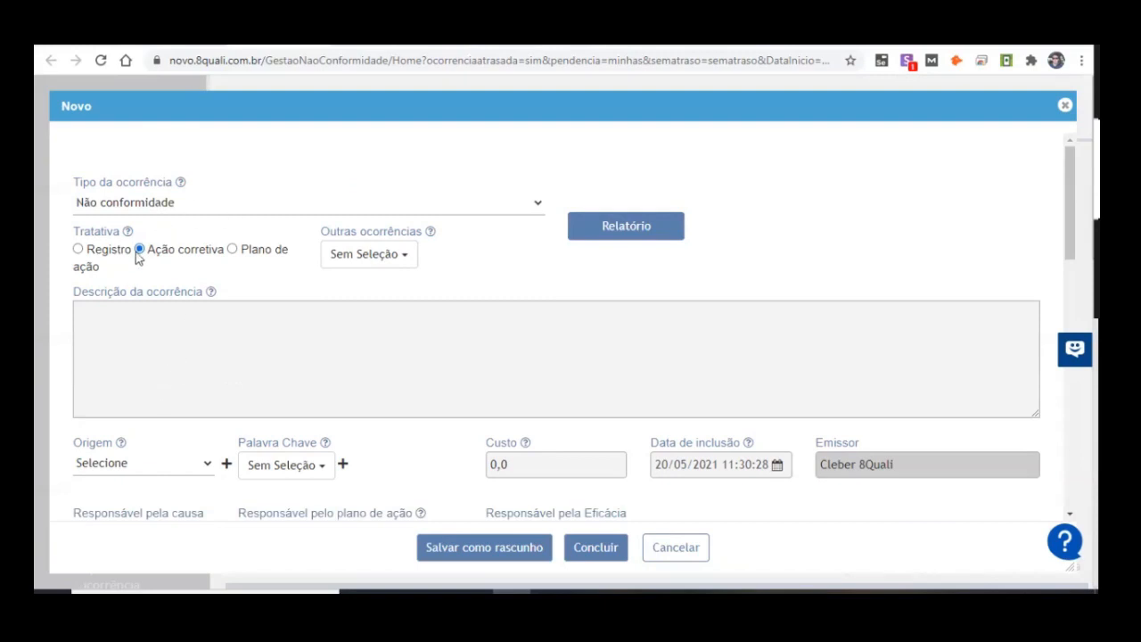
pyautogui.click(315, 356)
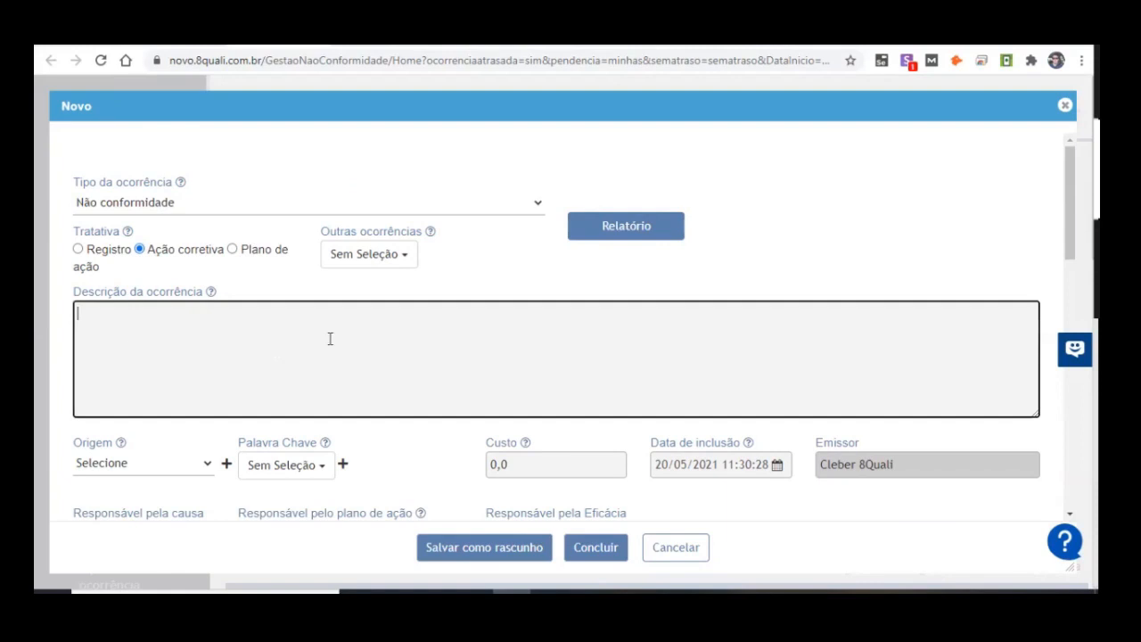
pyautogui.write('teste')
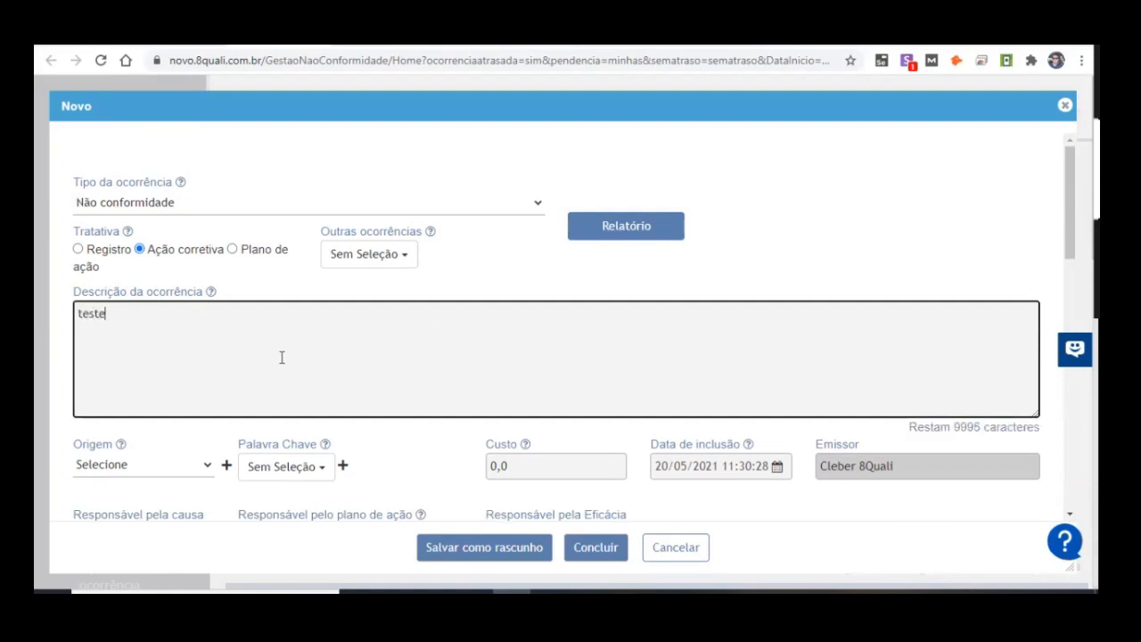
# Step: Set the occurrence's Origem to Reclamação Do Cliente
pyautogui.scroll(-2, 280, 356)
pyautogui.click(170, 307)
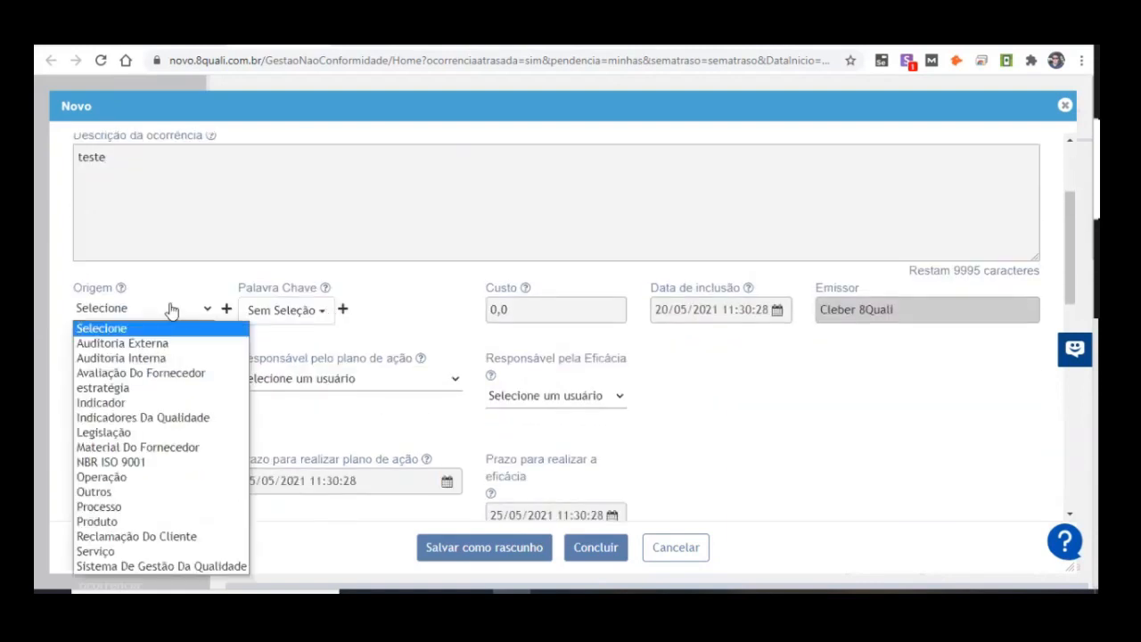
pyautogui.press('Down')
pyautogui.press('Down')
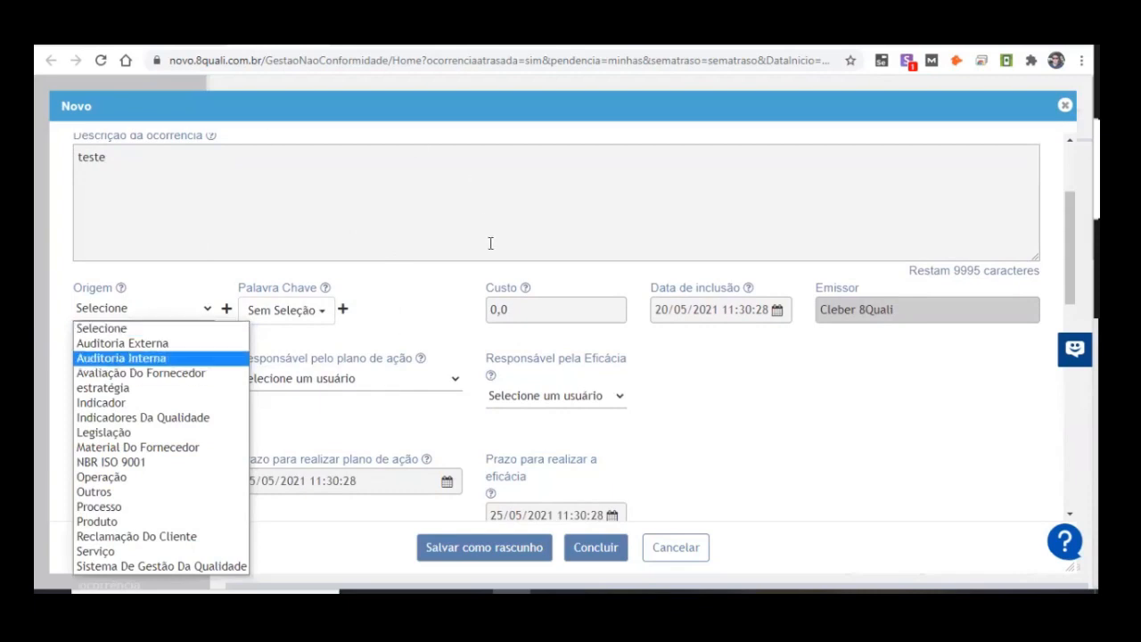
pyautogui.click(189, 535)
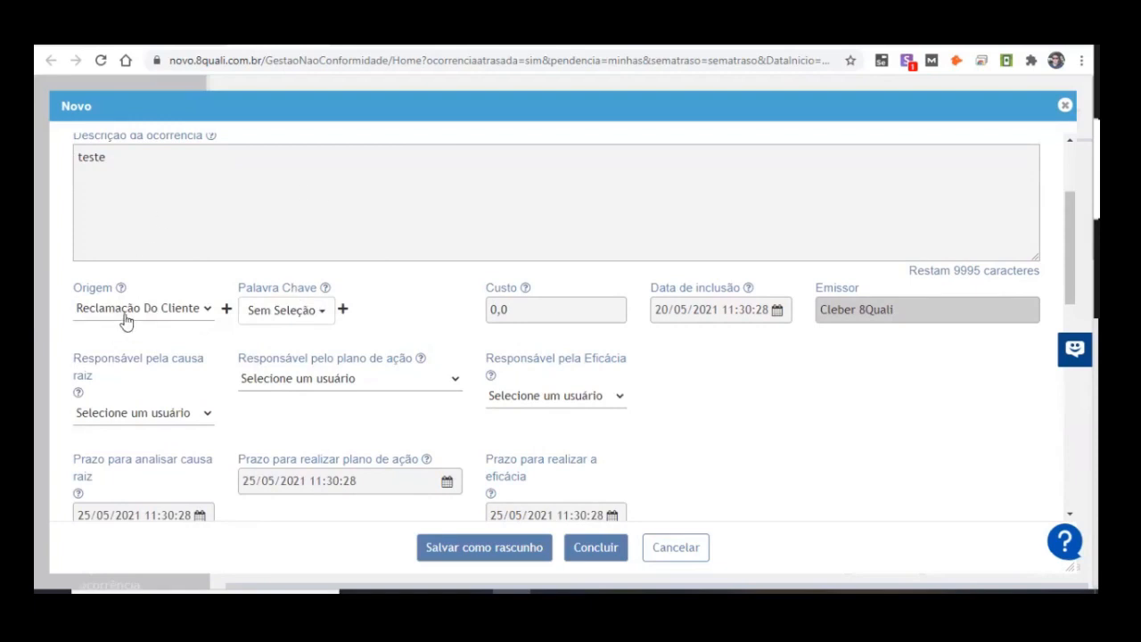
# Step: Assign only the keyword "embalagem aberta" to the occurrence under Palavra Chave
pyautogui.click(292, 315)
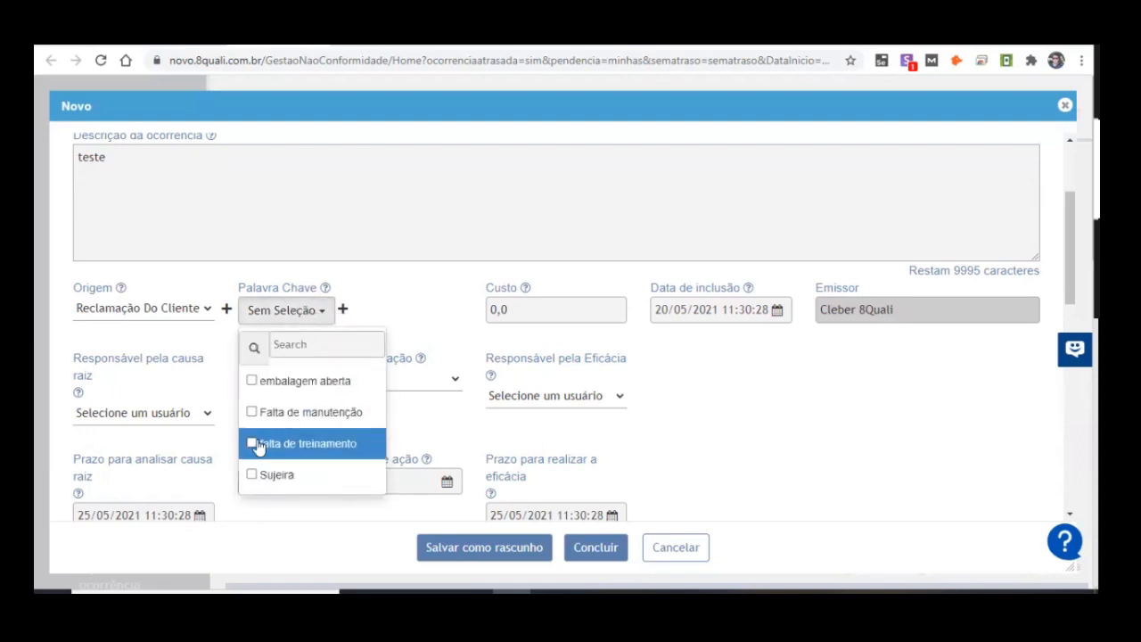
pyautogui.click(310, 381)
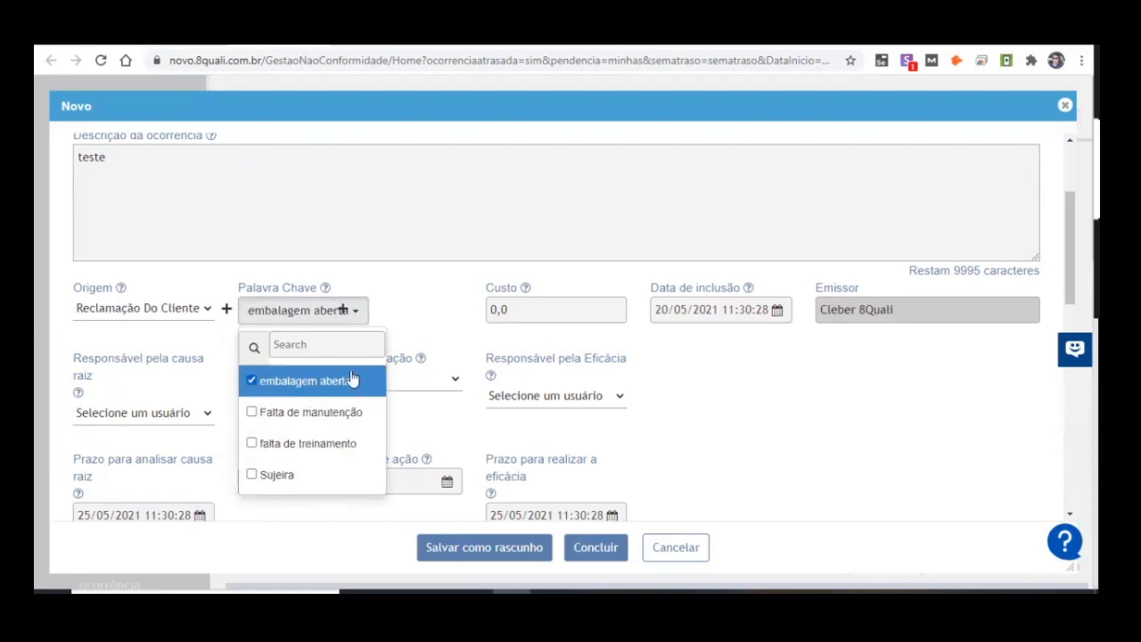
pyautogui.click(251, 474)
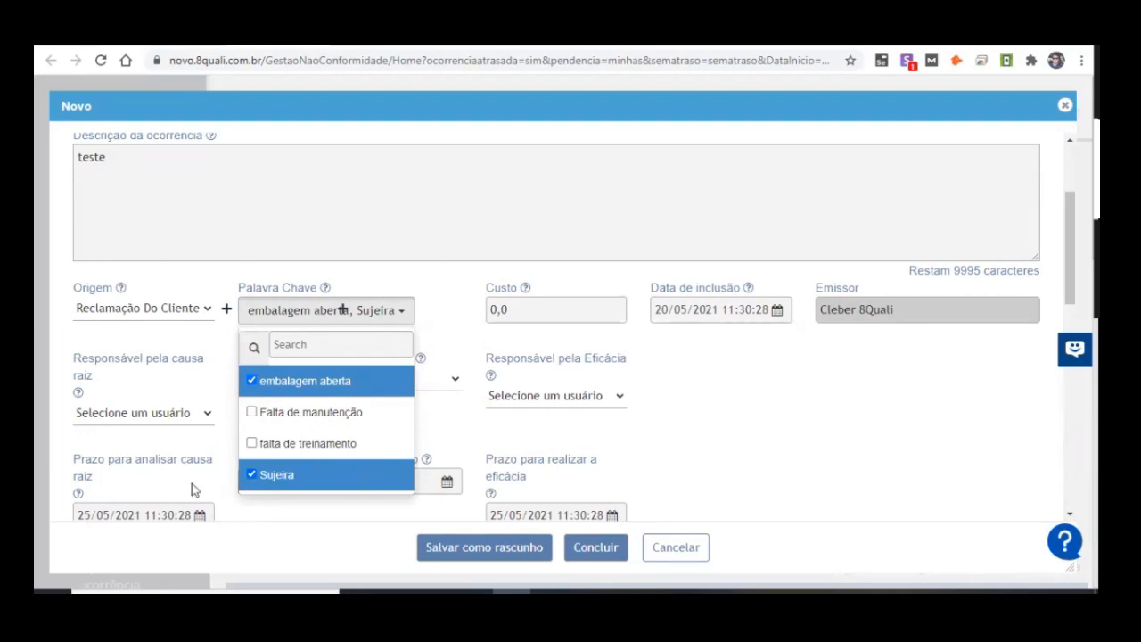
pyautogui.click(276, 480)
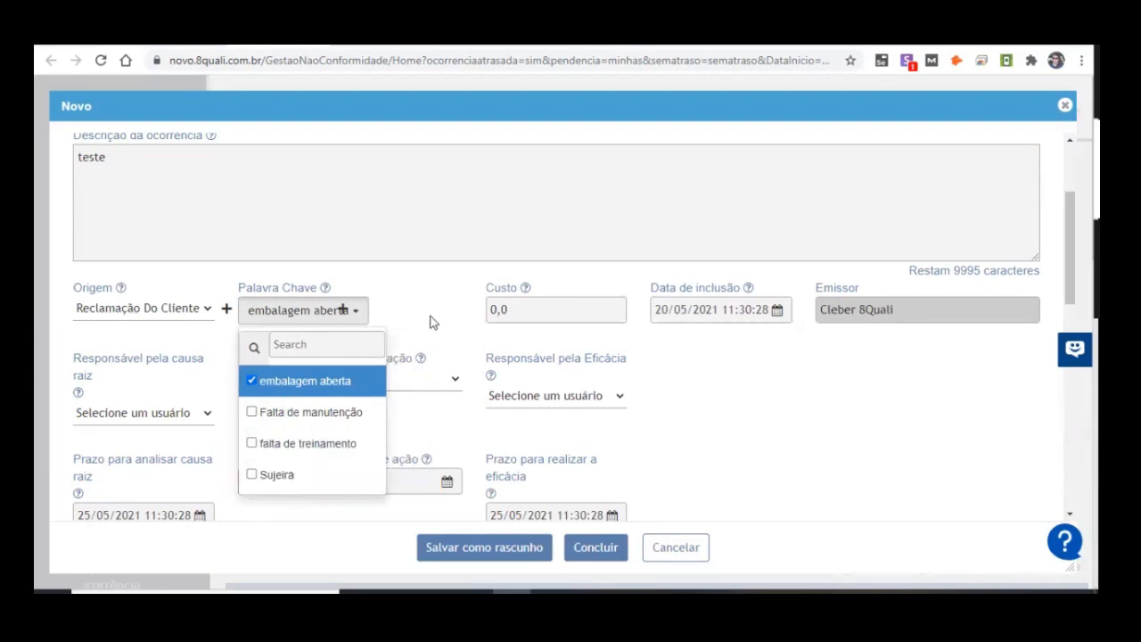
pyautogui.click(430, 321)
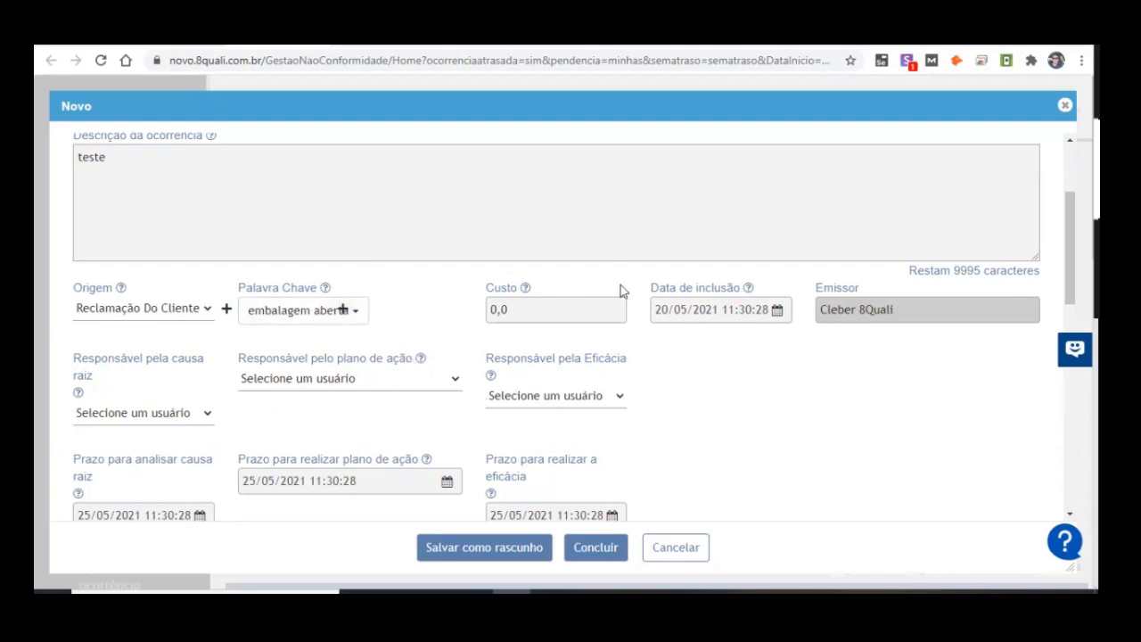
# Step: Assign the 8Quali user who is the record's issuer as Responsável pela causa raiz
pyautogui.scroll(1, 295, 204)
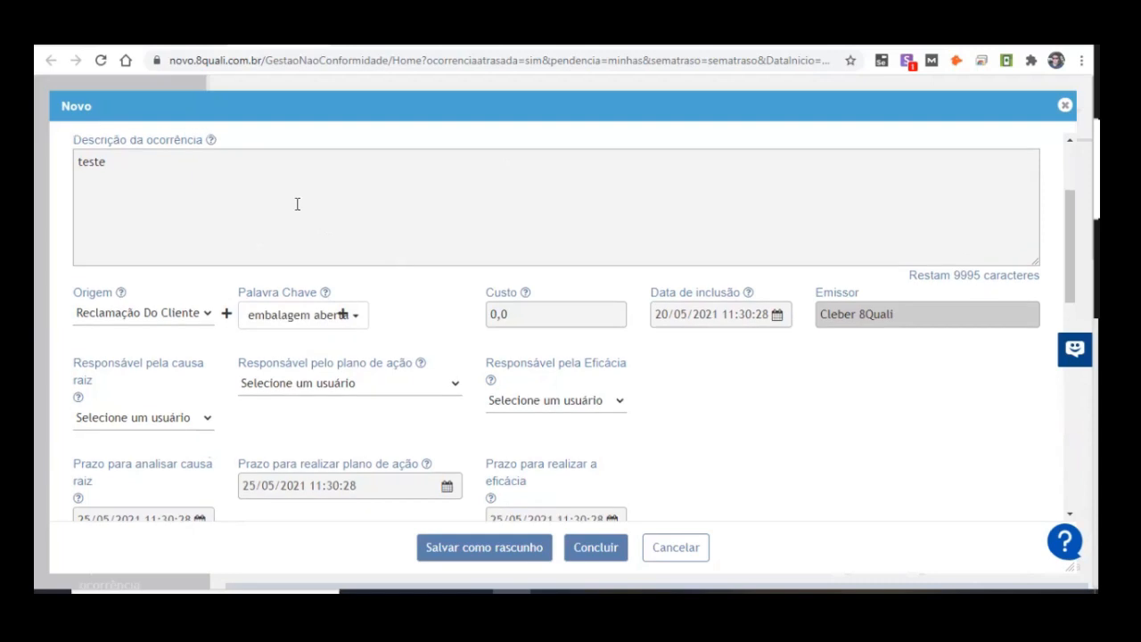
pyautogui.scroll(-2, 204, 212)
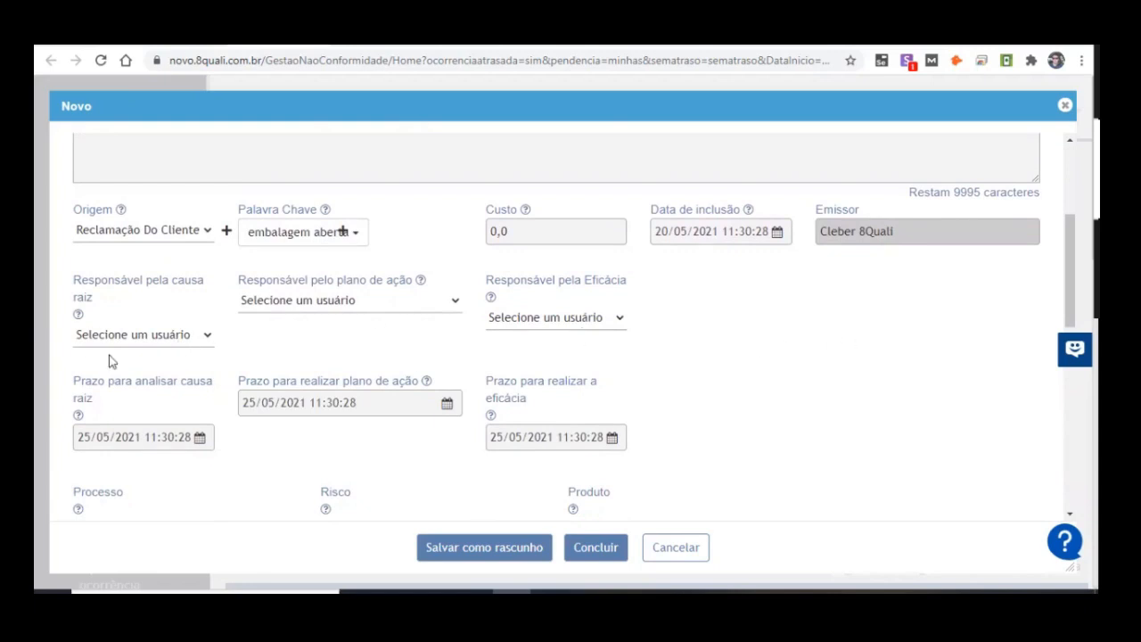
pyautogui.click(194, 336)
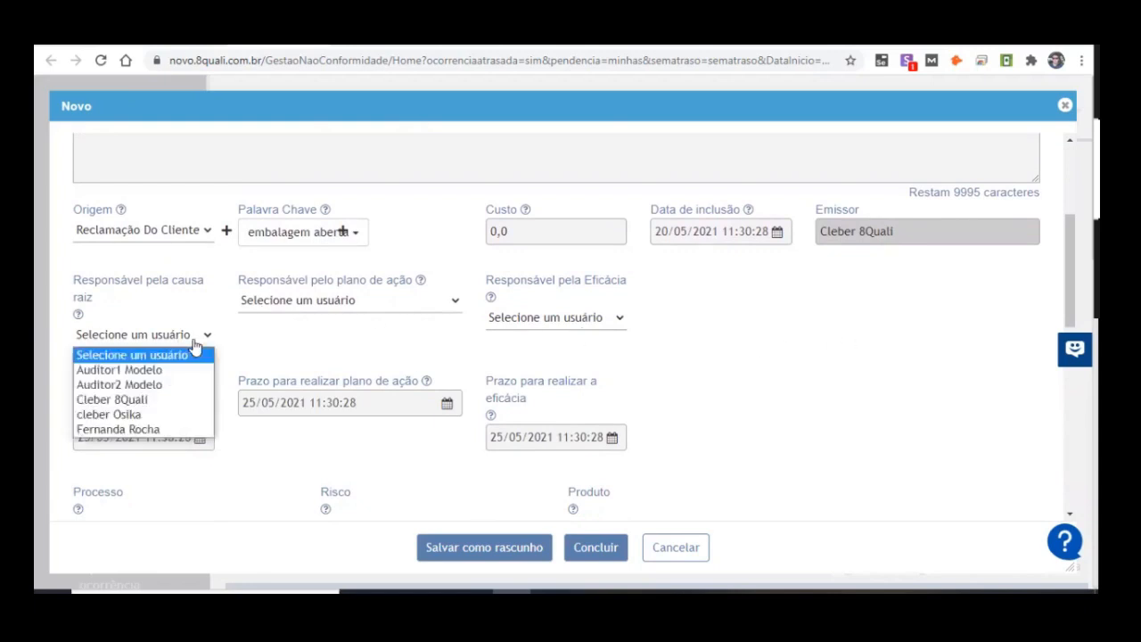
pyautogui.click(148, 399)
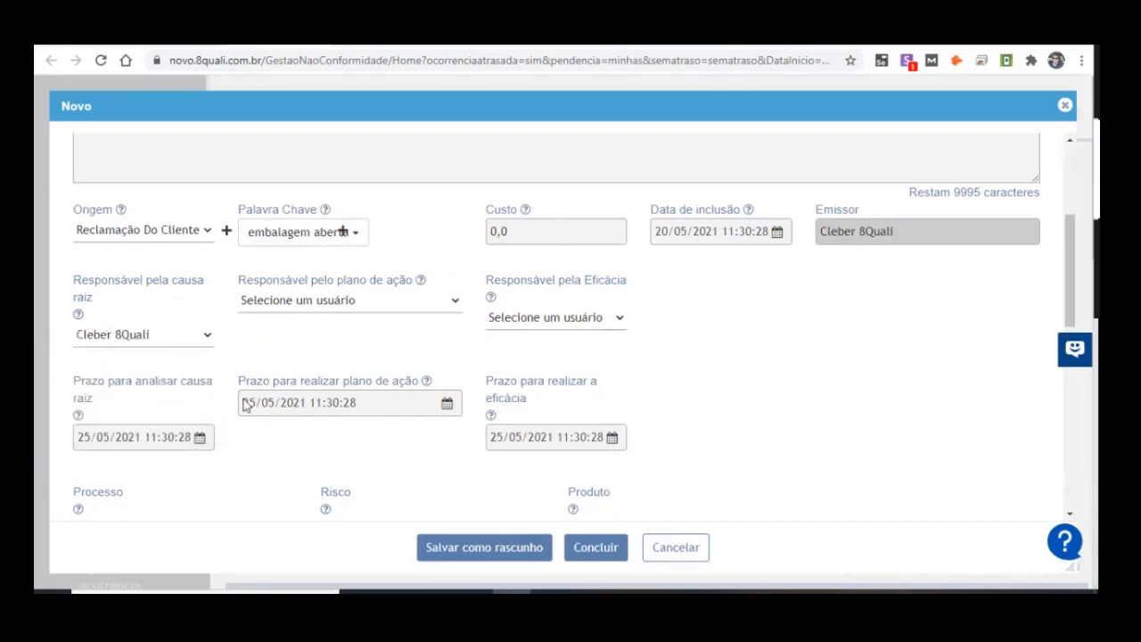
# Step: Set the occurrence's Prazo para analisar causa raiz to 30/06/2021
pyautogui.click(100, 440)
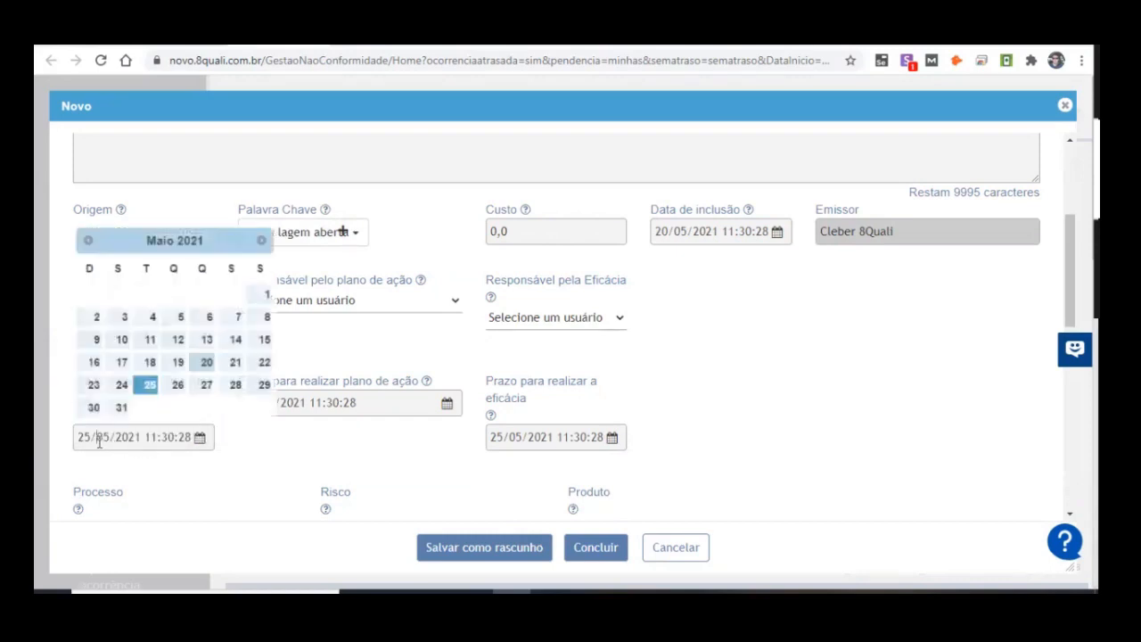
pyautogui.click(262, 240)
pyautogui.click(177, 385)
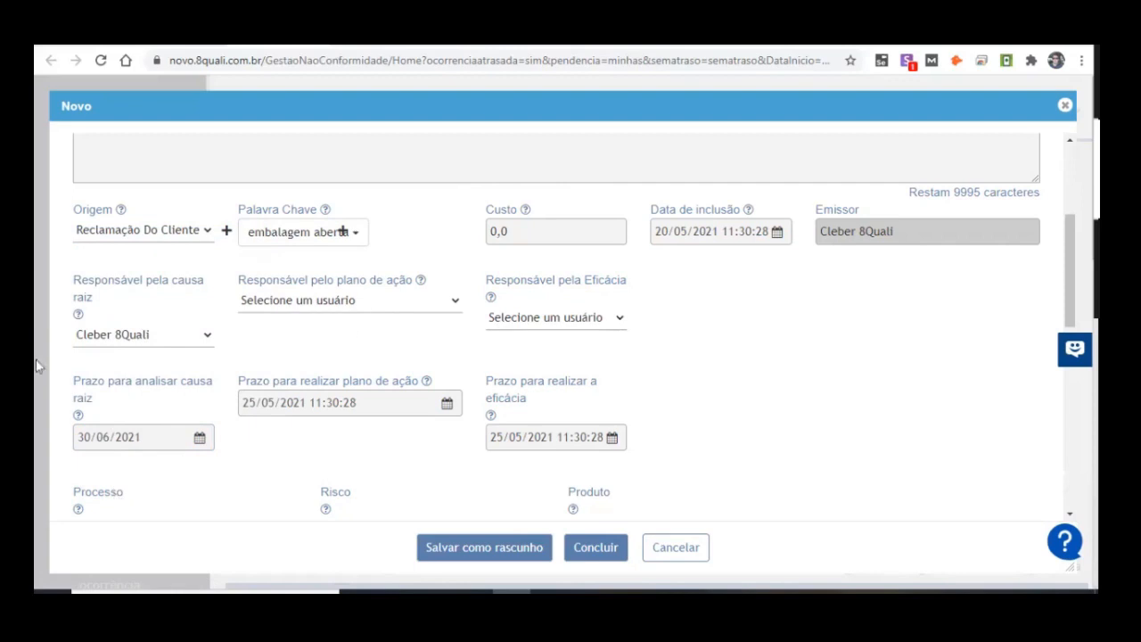
# Step: Assign a user other than the issuer as Responsável pelo plano de ação and set Prazo para realizar plano de ação to 31/07/2021
pyautogui.click(348, 303)
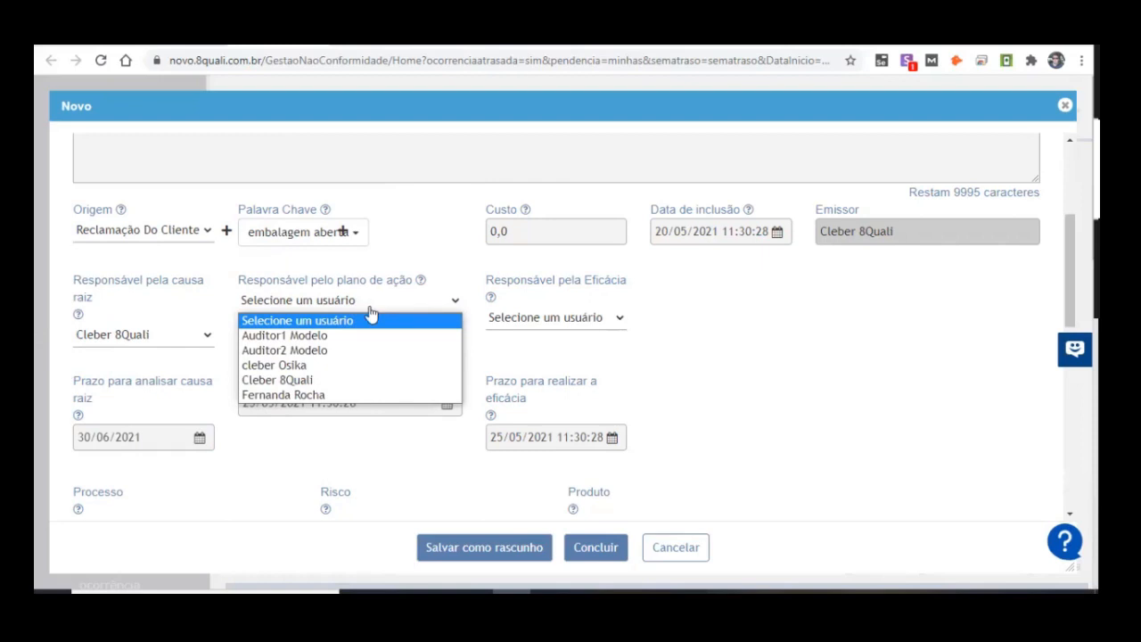
pyautogui.click(317, 365)
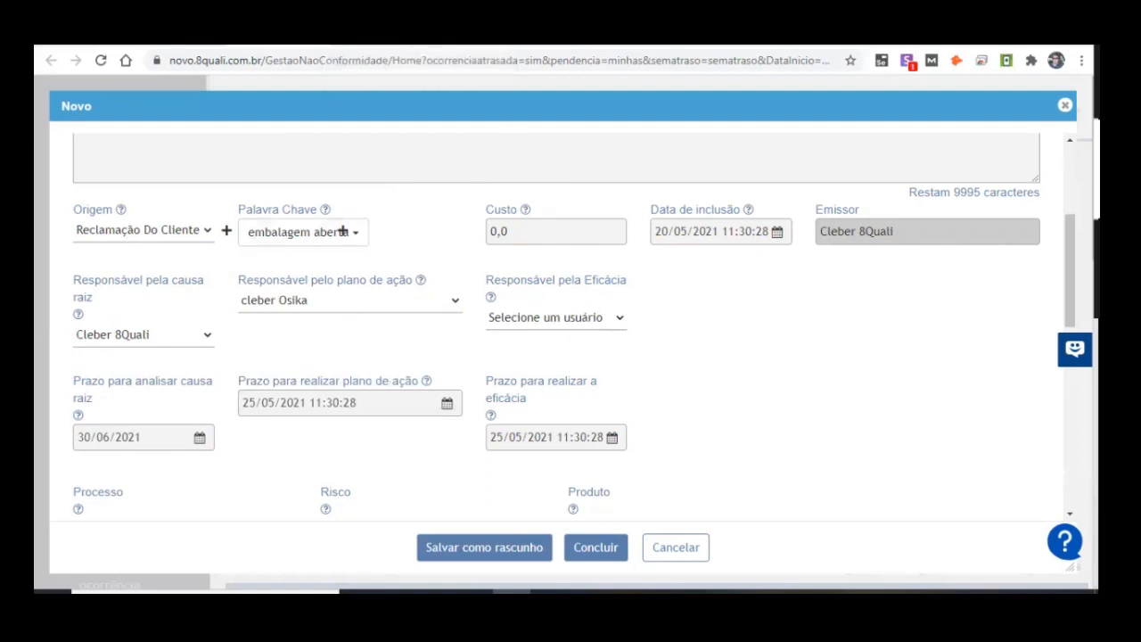
pyautogui.click(332, 402)
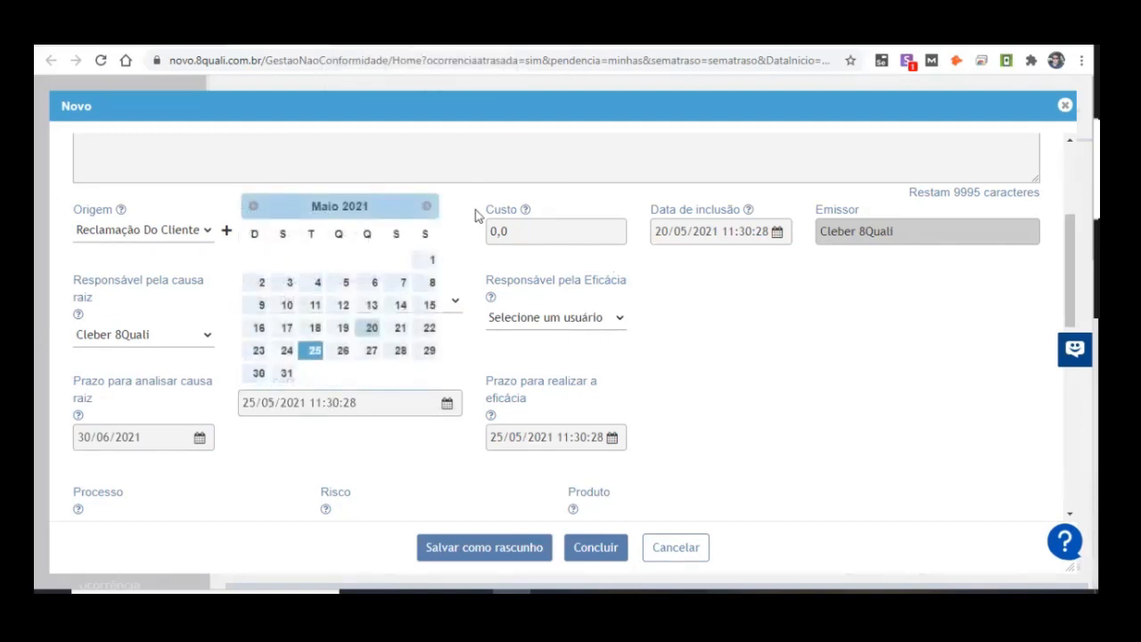
pyautogui.click(426, 206)
pyautogui.click(426, 206)
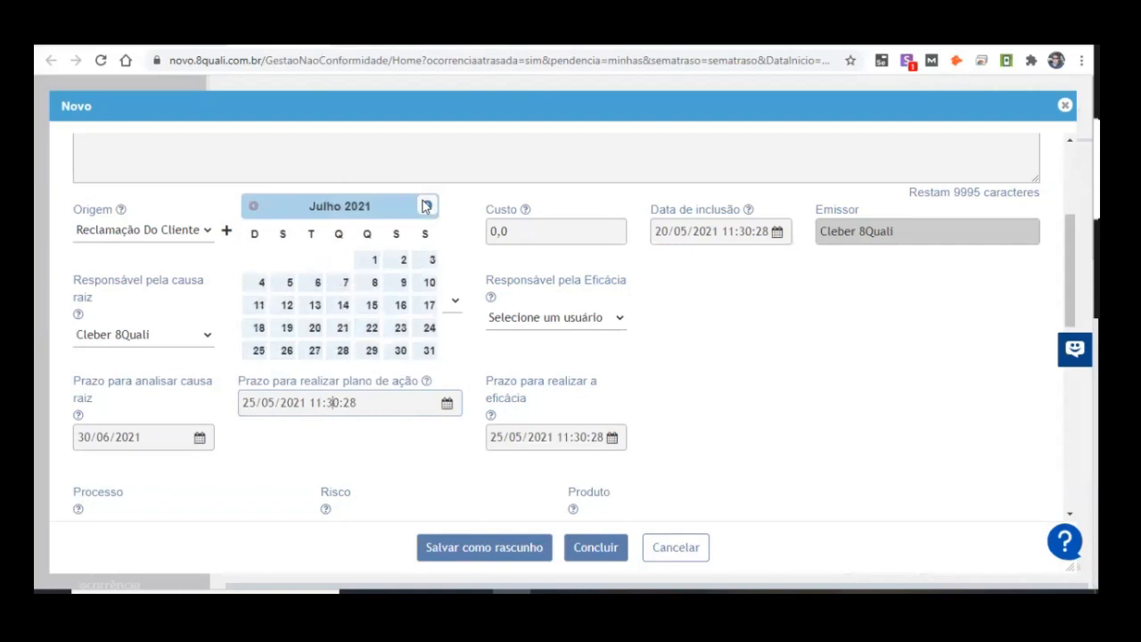
pyautogui.click(431, 350)
pyautogui.moveTo(241, 405); pyautogui.dragTo(415, 428)
pyautogui.click(392, 437)
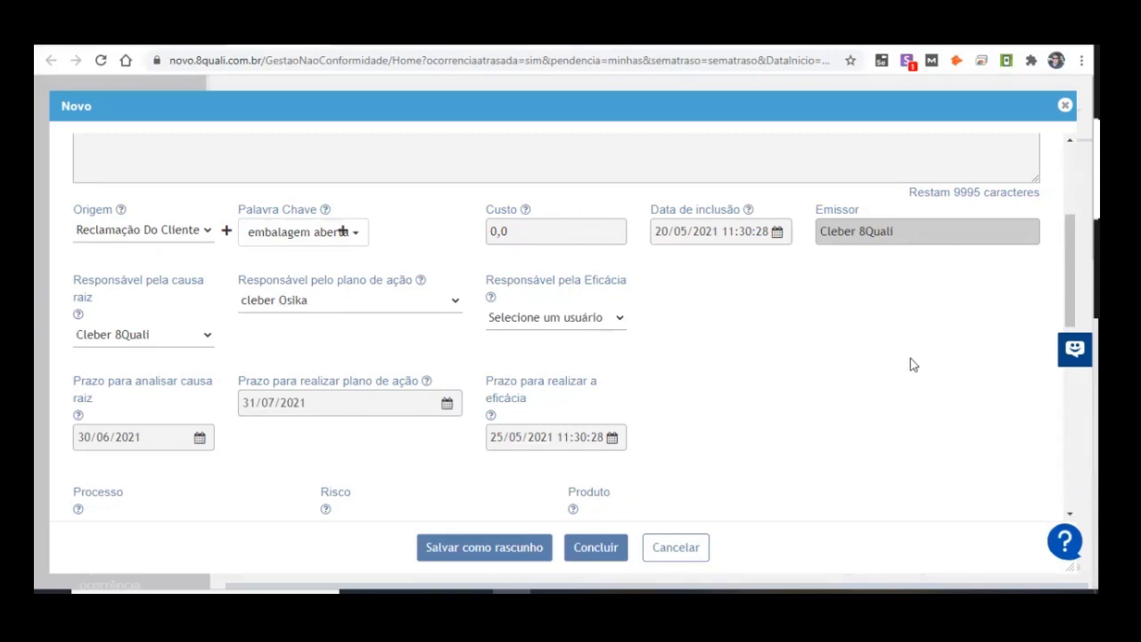
# Step: Assign the user responsible for the action plan as Responsável pela Eficácia too
pyautogui.click(518, 319)
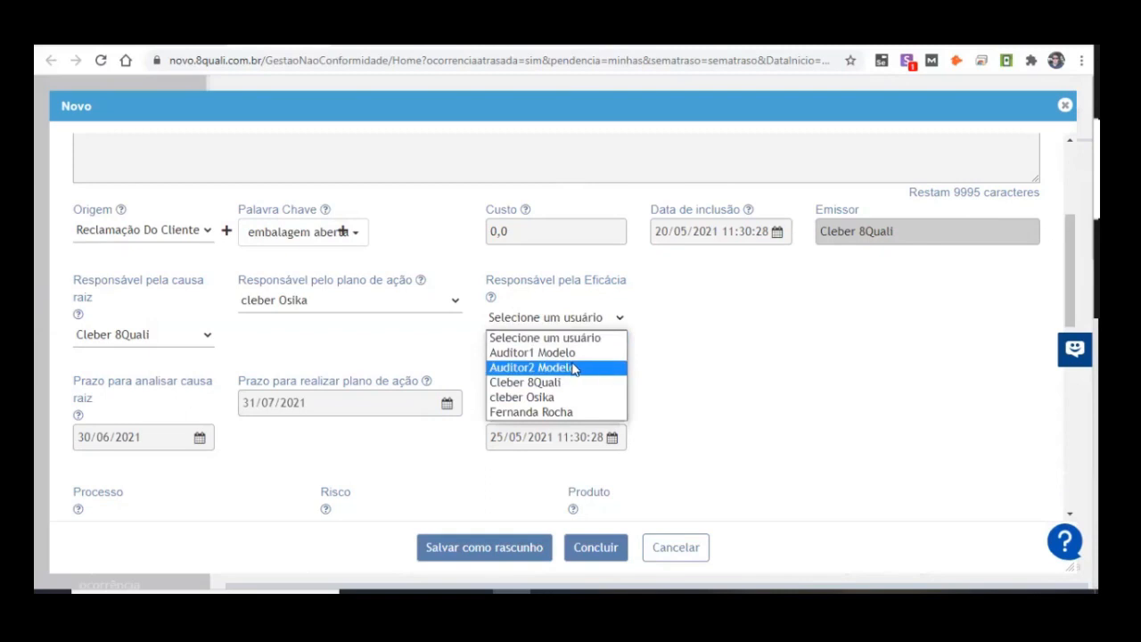
pyautogui.click(587, 397)
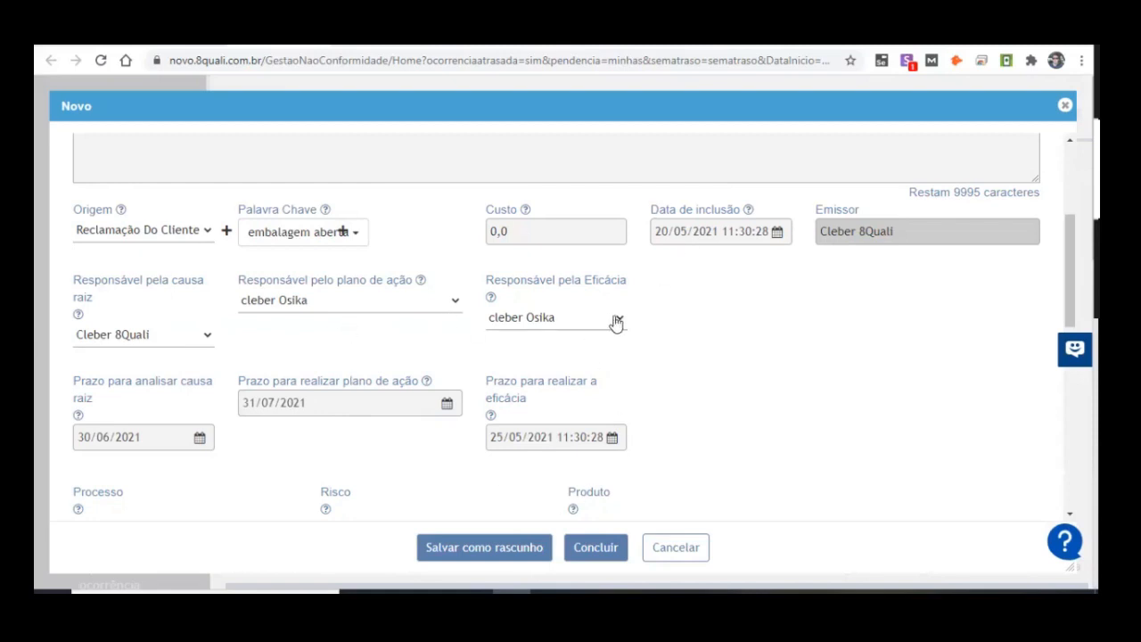
# Step: Review the new occurrence's type, cost, responsible users and deadlines, and the Processo, Risco, Produto and Fornecedor fields
pyautogui.scroll(2, 190, 213)
pyautogui.scroll(1, 152, 192)
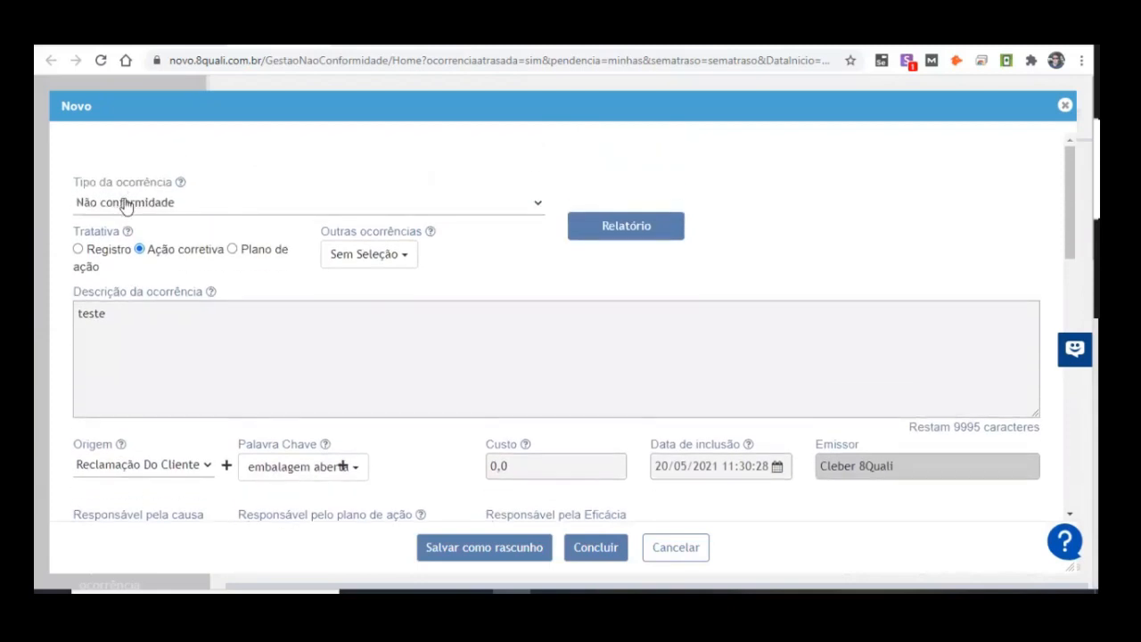
pyautogui.scroll(-2, 562, 290)
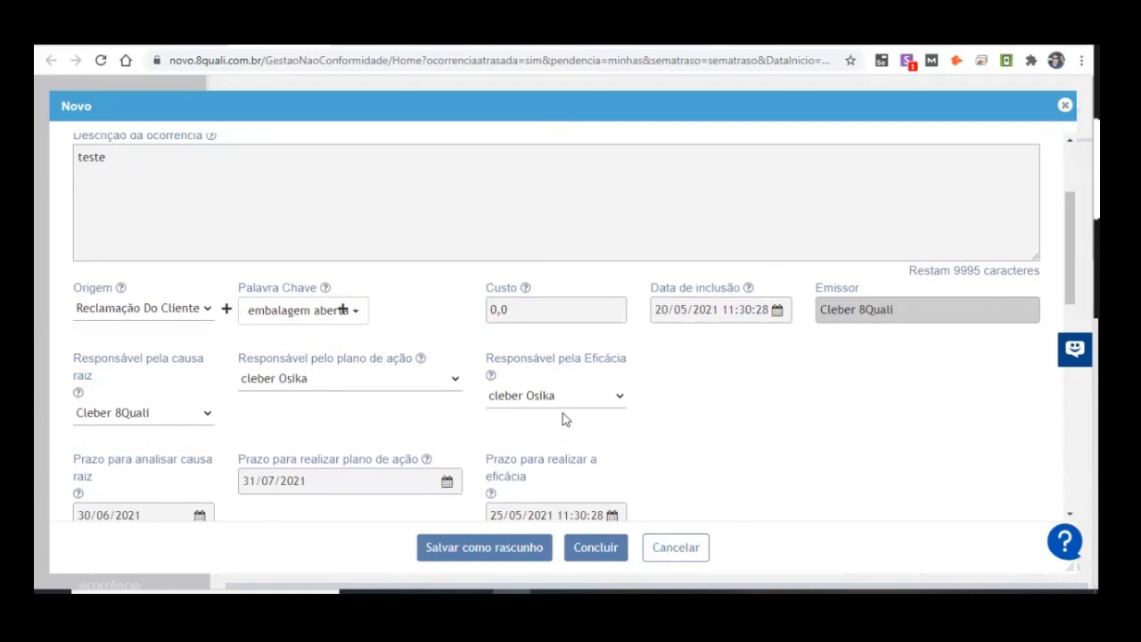
pyautogui.scroll(-1, 570, 329)
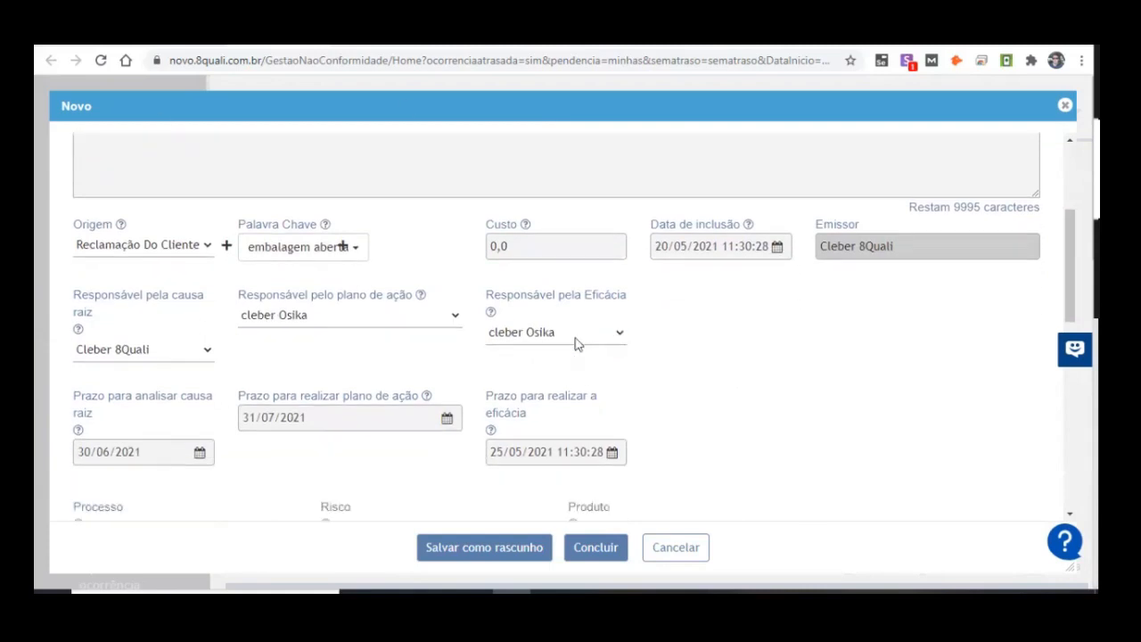
pyautogui.scroll(-2, 575, 344)
pyautogui.scroll(2, 636, 333)
pyautogui.click(566, 226)
pyautogui.scroll(-1, 762, 299)
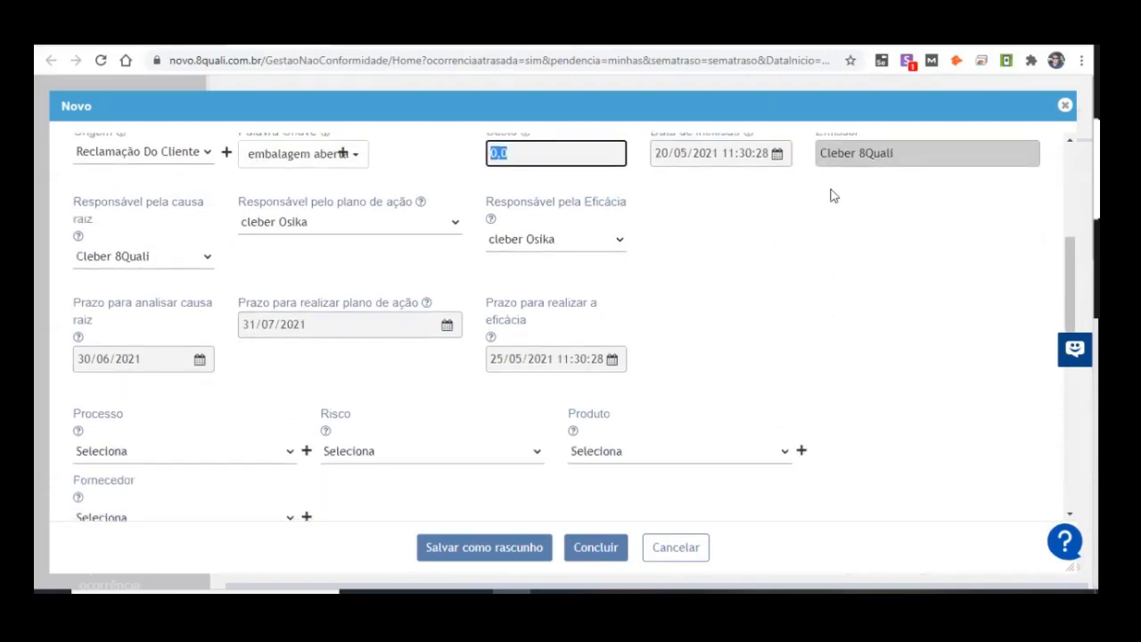
pyautogui.scroll(-1, 402, 273)
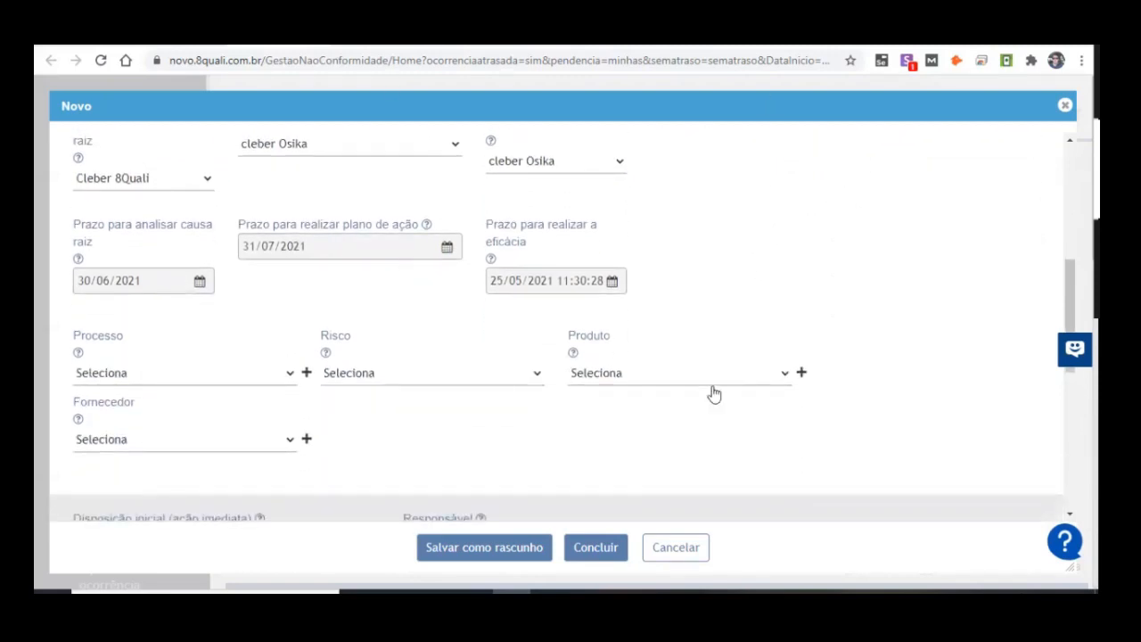
pyautogui.scroll(-2, 178, 446)
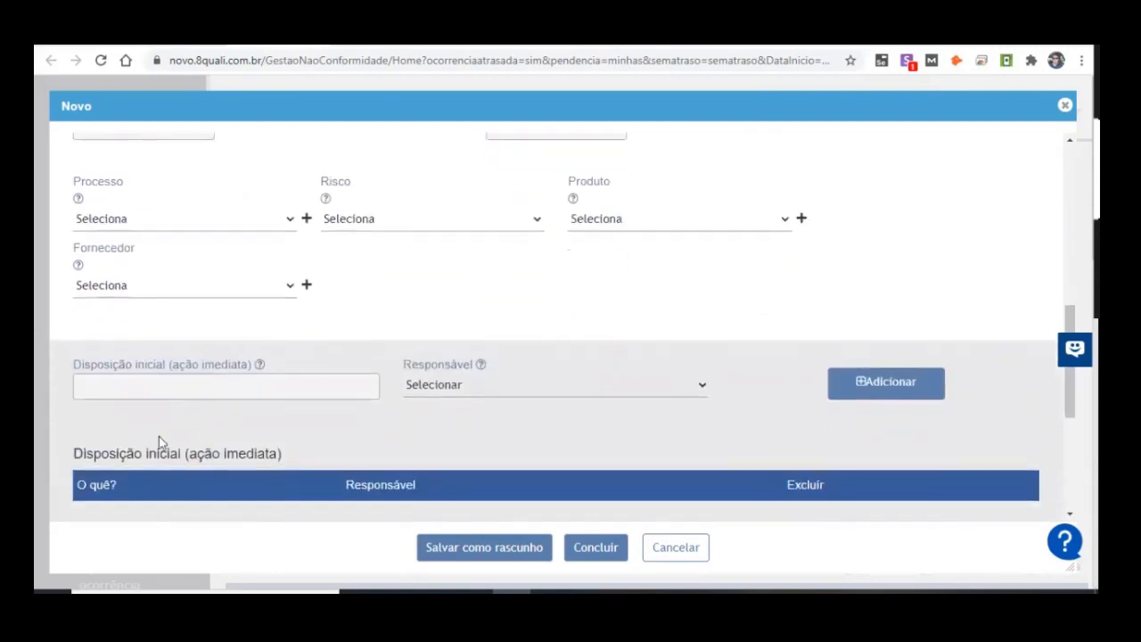
# Step: Examine the occurrence form's Disposição inicial, Evidências, approval and notification fields, and cancel the form without saving
pyautogui.click(142, 383)
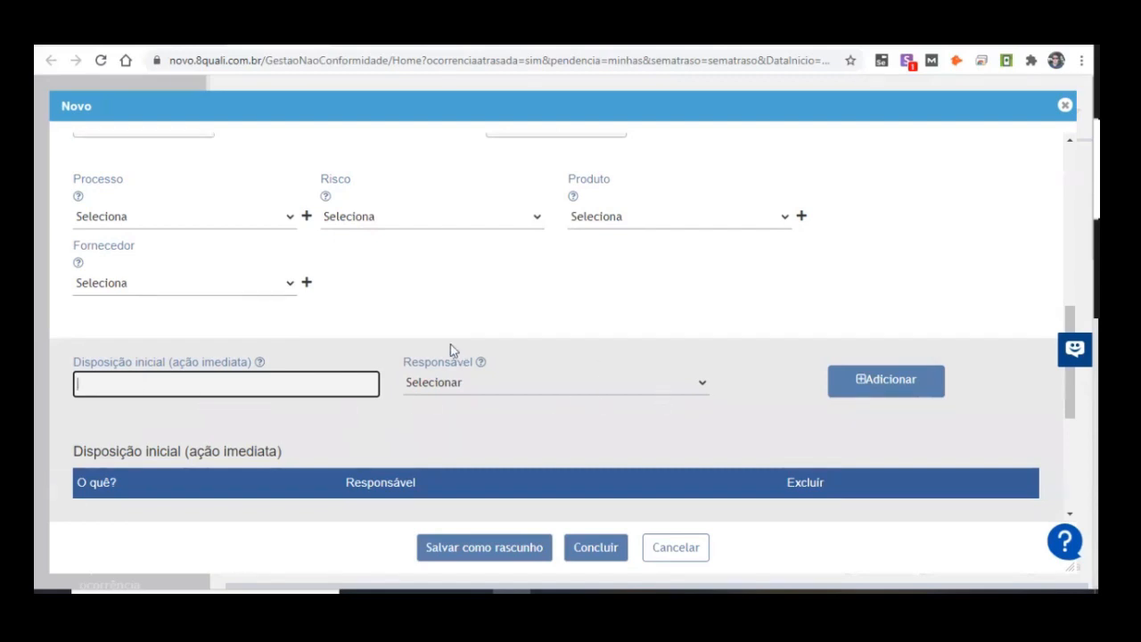
pyautogui.scroll(-1, 517, 394)
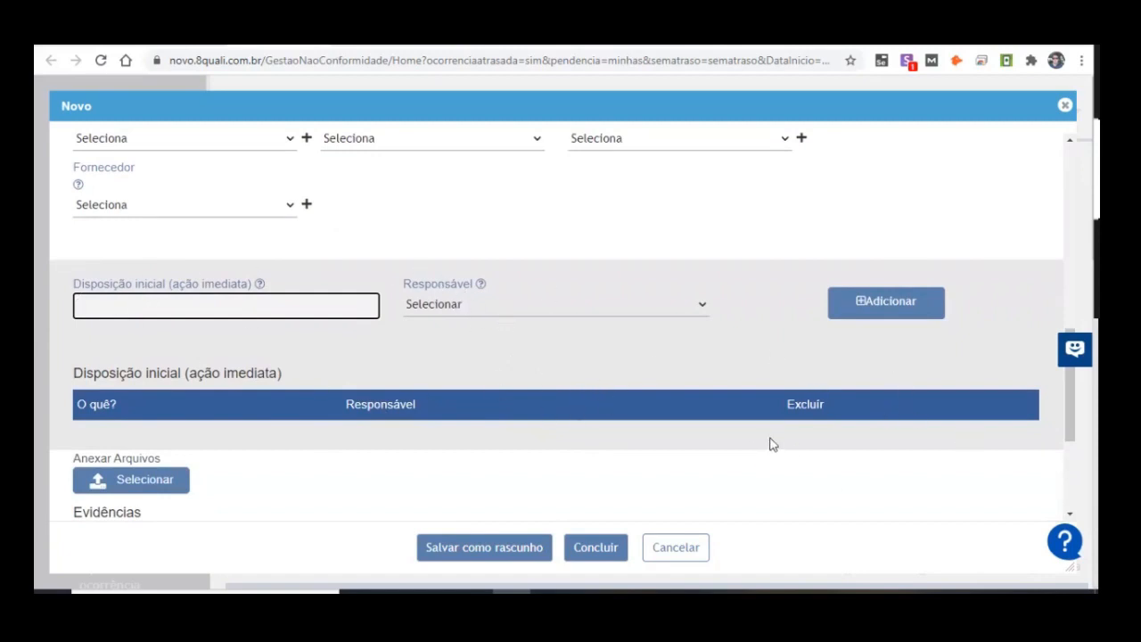
pyautogui.click(452, 308)
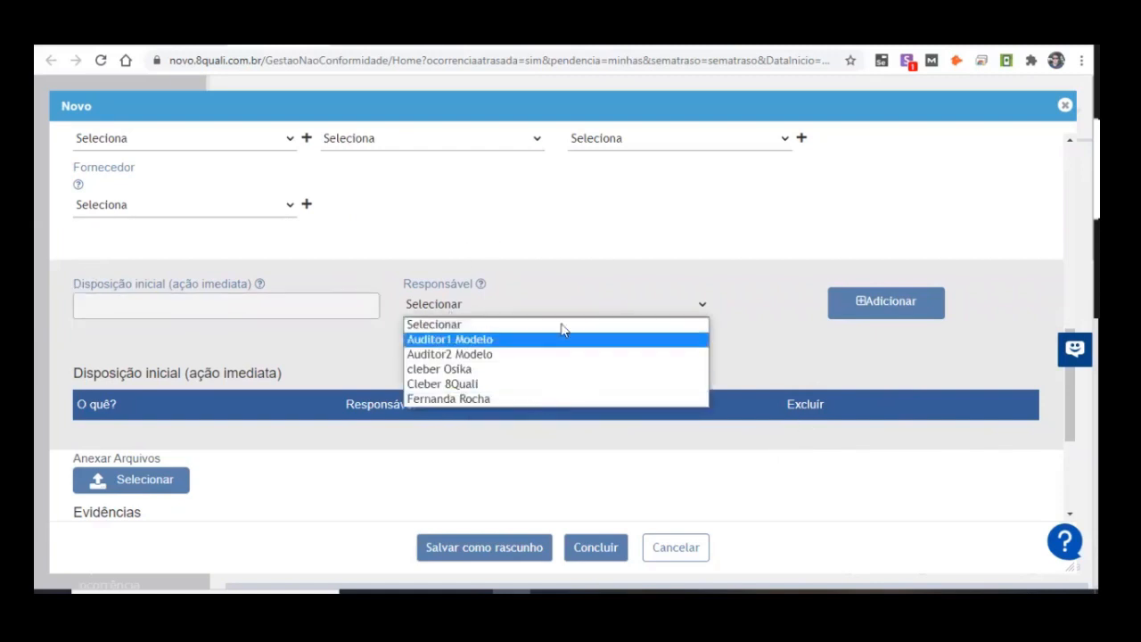
pyautogui.click(265, 333)
pyautogui.click(74, 302)
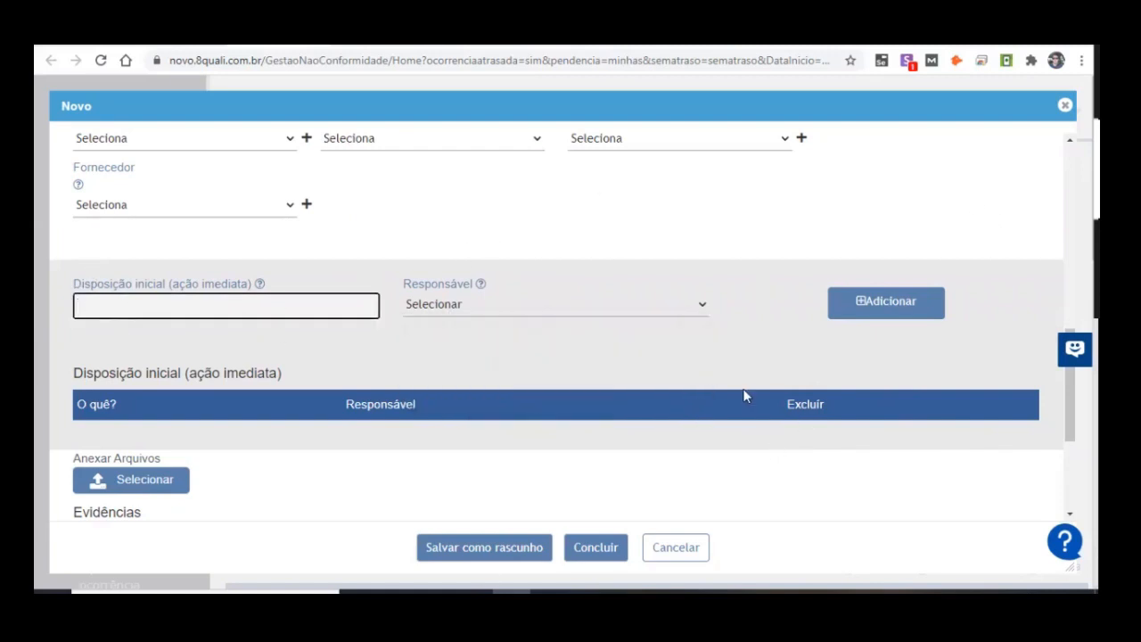
pyautogui.scroll(-3, 546, 363)
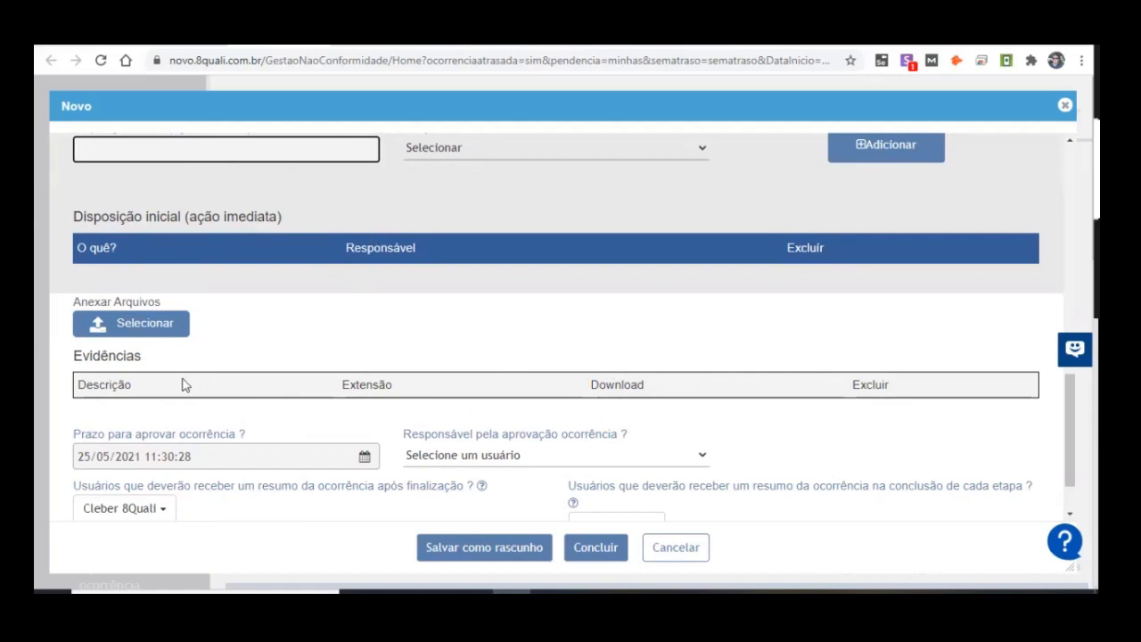
pyautogui.scroll(-2, 743, 338)
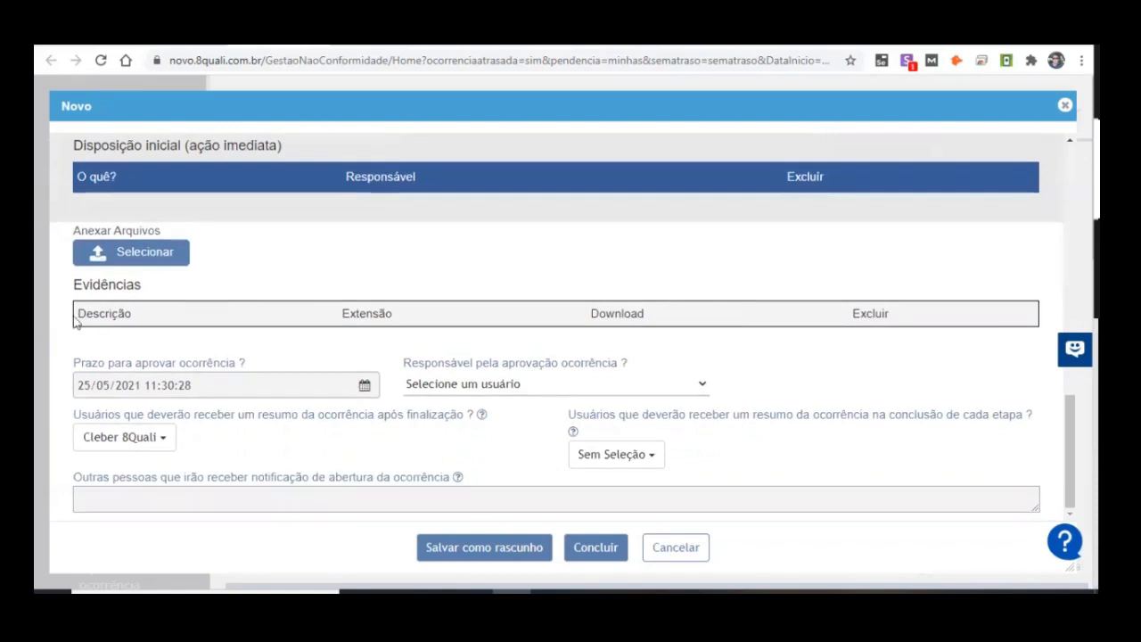
pyautogui.scroll(5, 725, 328)
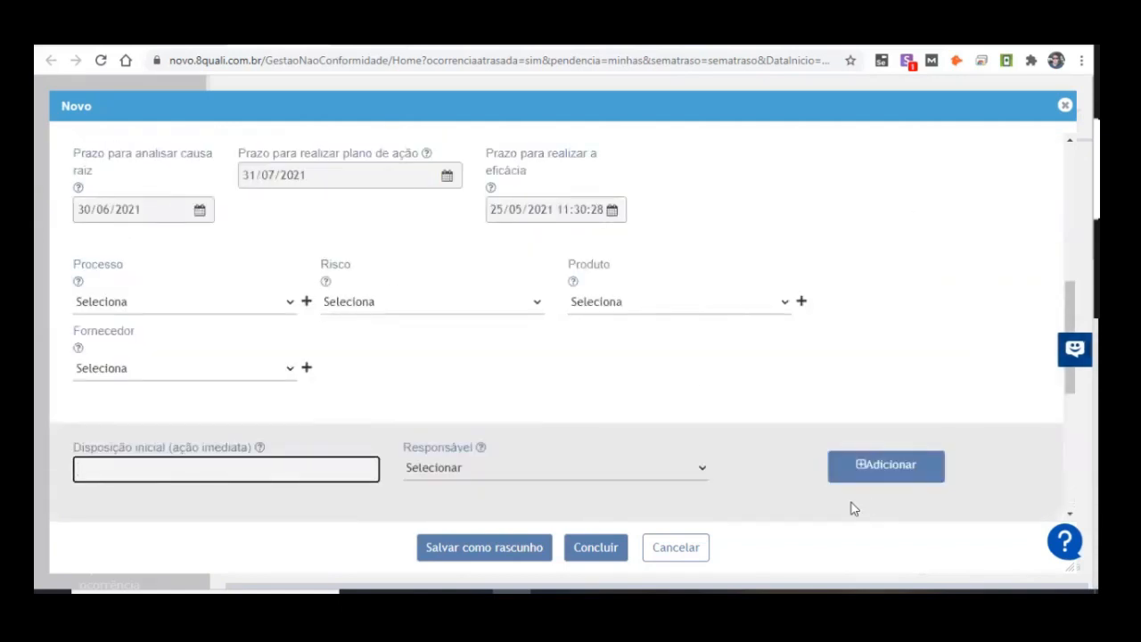
pyautogui.click(680, 548)
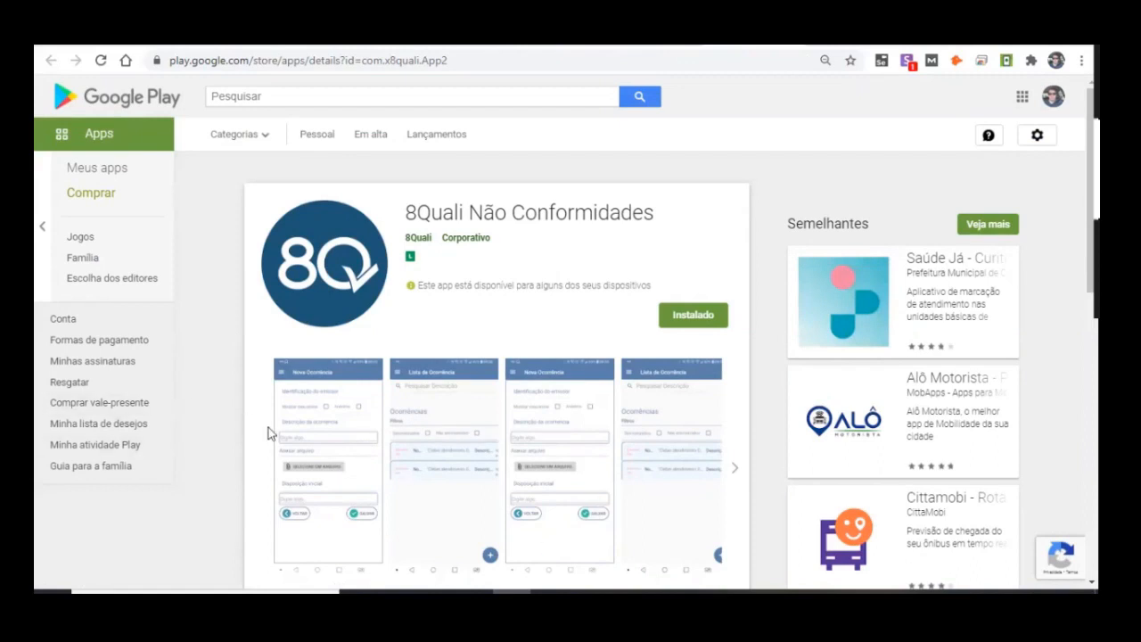
# Step: View the Nova Ocorrência screenshot enlarged on the 8Quali Não Conformidades page in Google Play
pyautogui.click(329, 431)
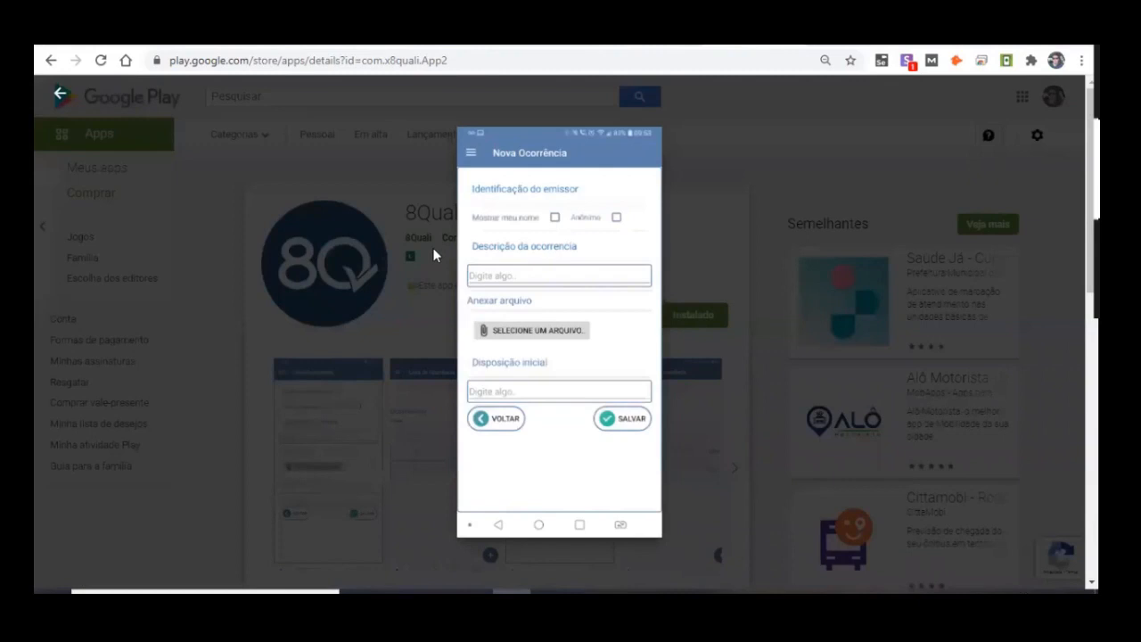
pyautogui.click(403, 328)
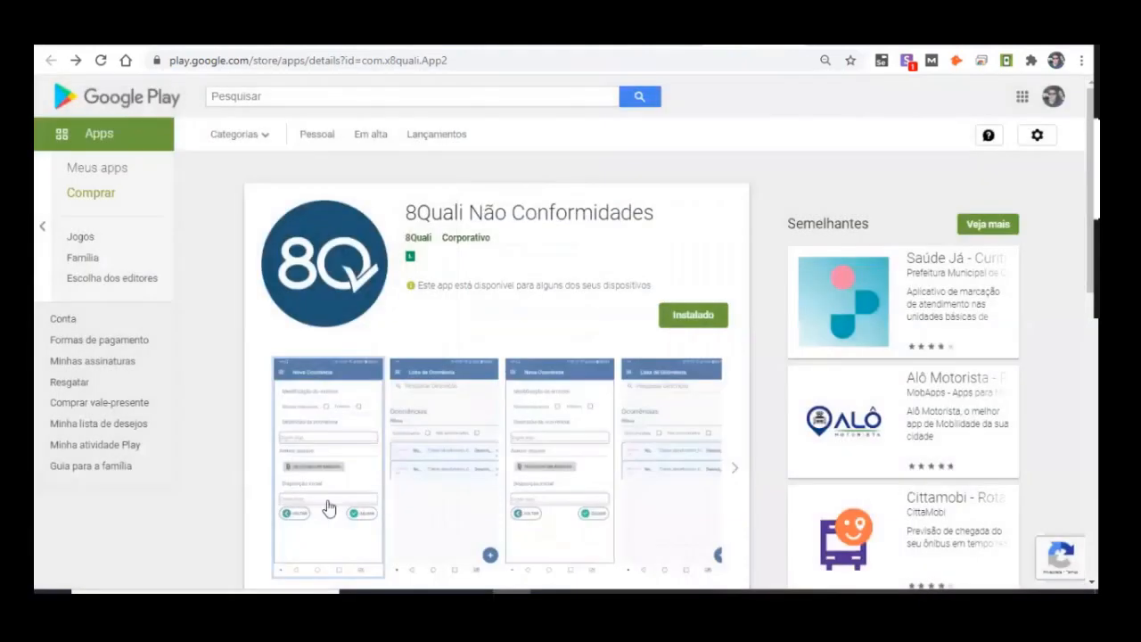
pyautogui.click(329, 507)
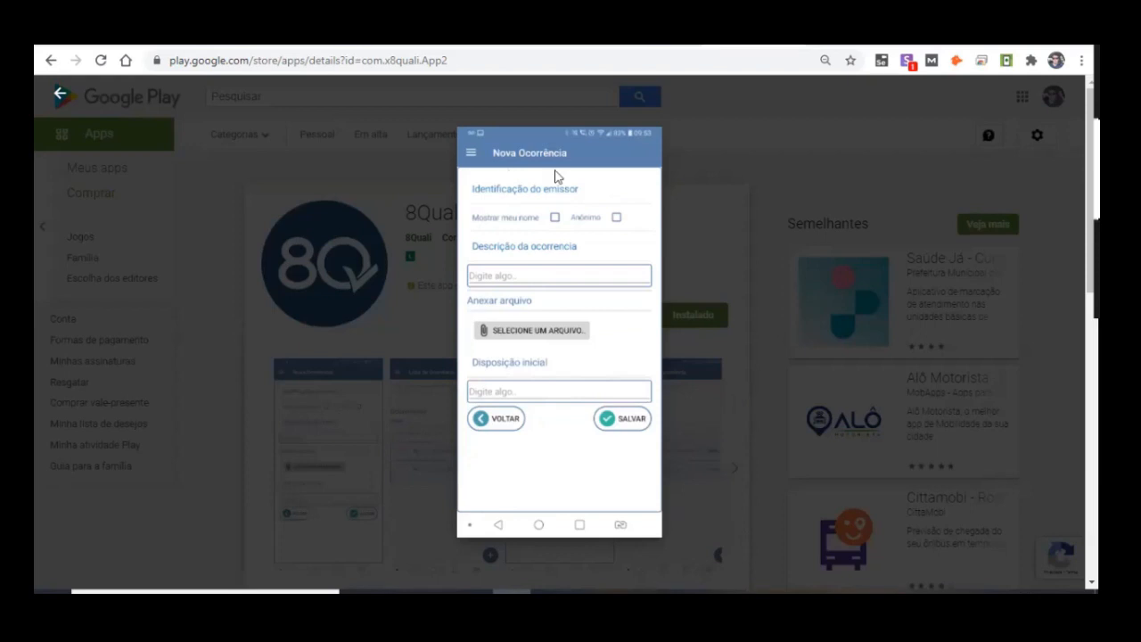
pyautogui.click(760, 351)
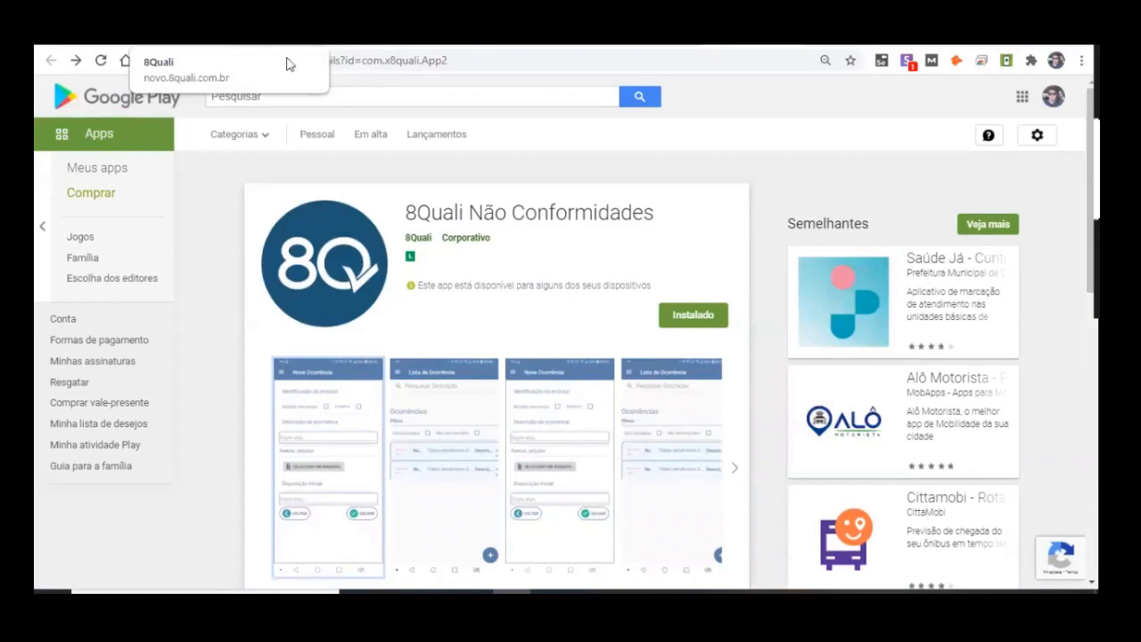
# Step: Switch back to 8Quali and filter Ocorrências Gerais by the status Avaliação da eficácia
pyautogui.click(286, 65)
pyautogui.scroll(-3, 370, 461)
pyautogui.scroll(5, 370, 461)
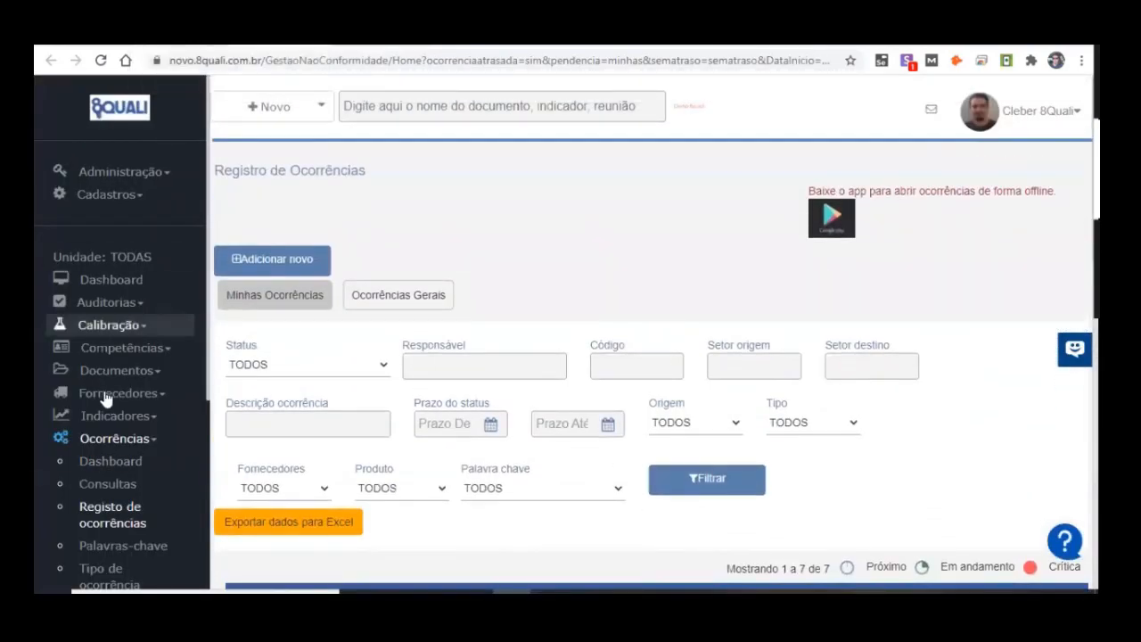
pyautogui.click(258, 367)
pyautogui.click(636, 303)
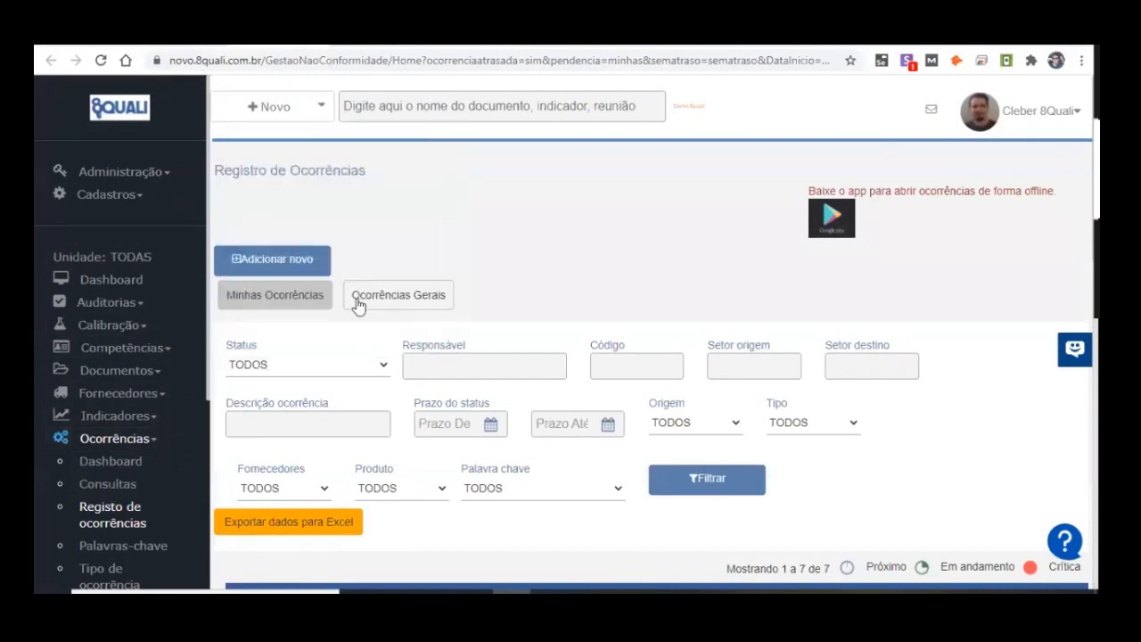
pyautogui.click(377, 367)
pyautogui.click(353, 232)
pyautogui.click(723, 478)
pyautogui.scroll(-4, 456, 175)
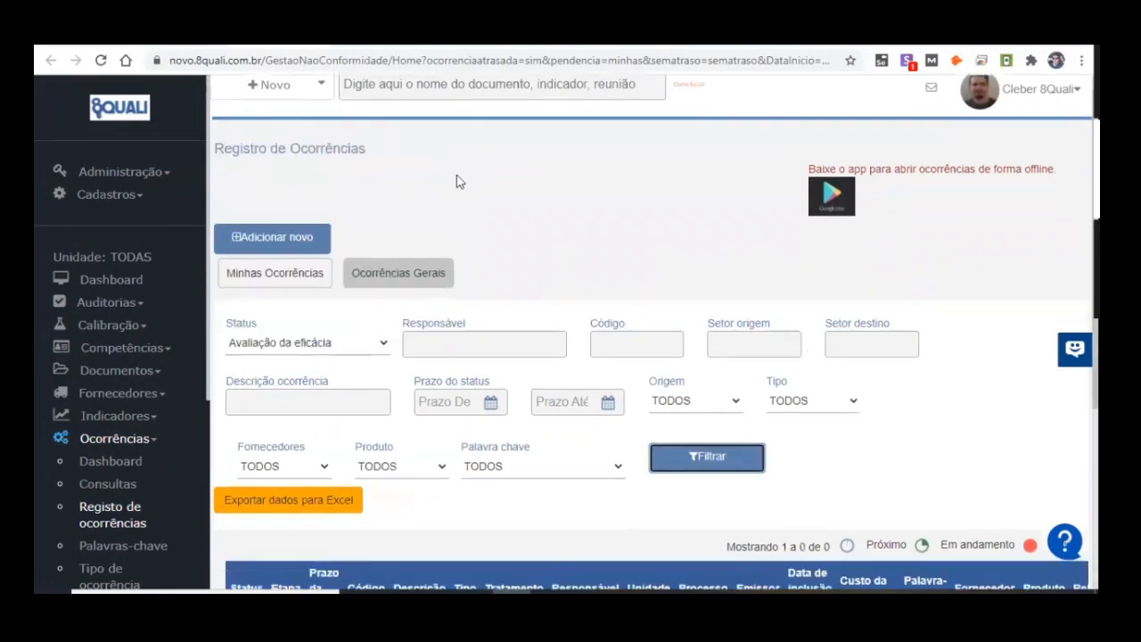
pyautogui.scroll(2, 533, 229)
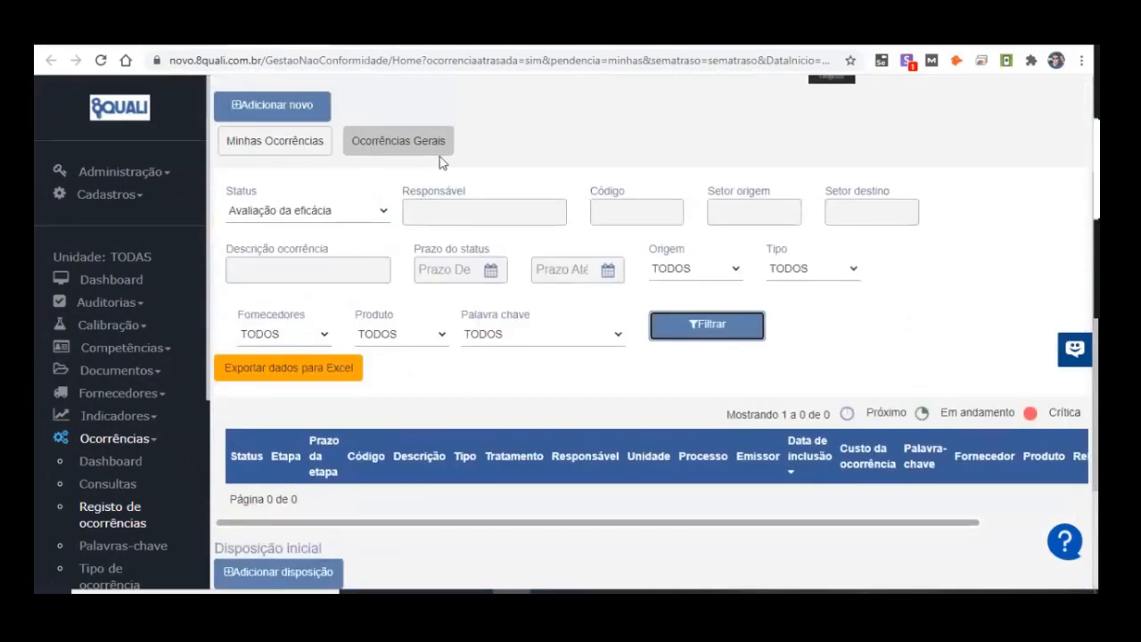
# Step: Reopen Registo de ocorrências without the earlier filters and list the Ocorrências Gerais with status Avaliação da eficácia
pyautogui.click(114, 516)
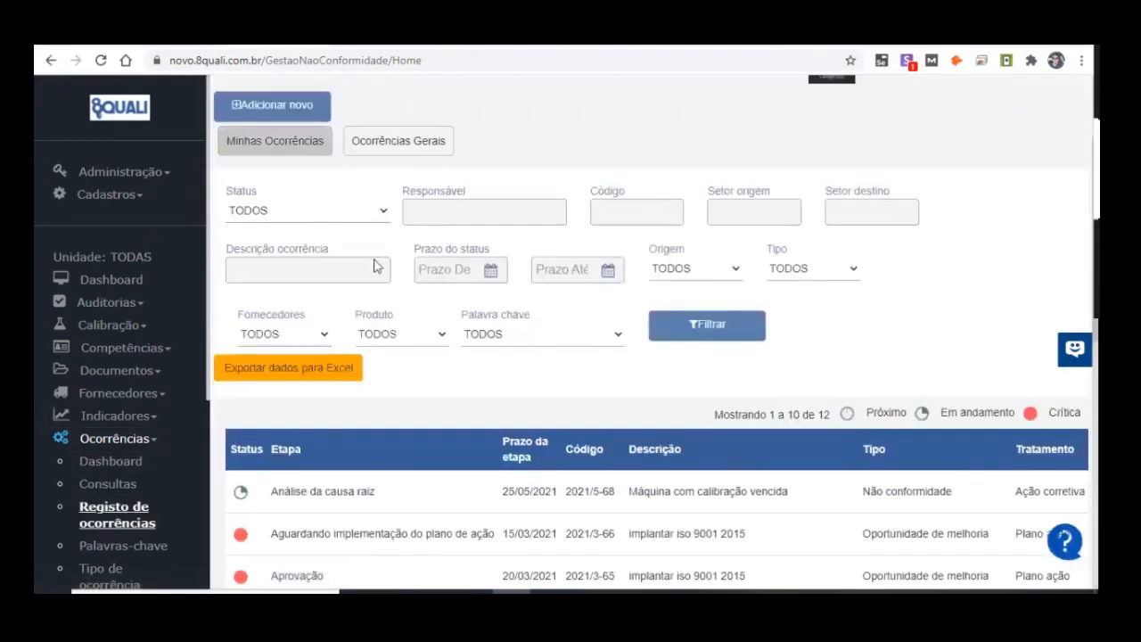
pyautogui.click(331, 212)
pyautogui.click(279, 327)
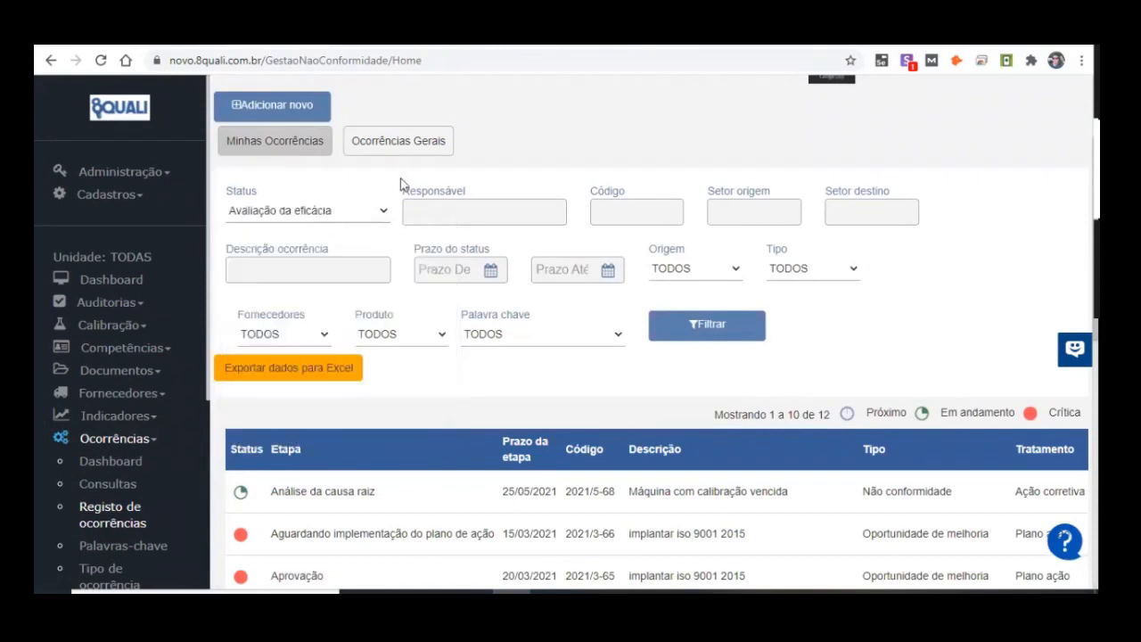
pyautogui.click(408, 152)
pyautogui.scroll(-4, 975, 347)
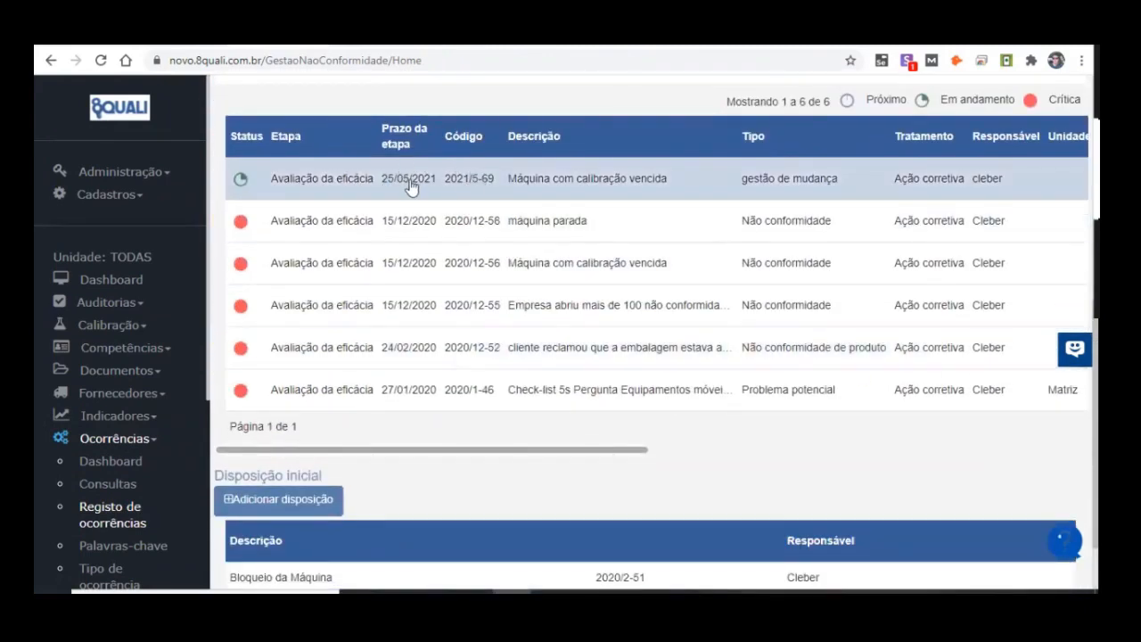
pyautogui.scroll(1, 482, 185)
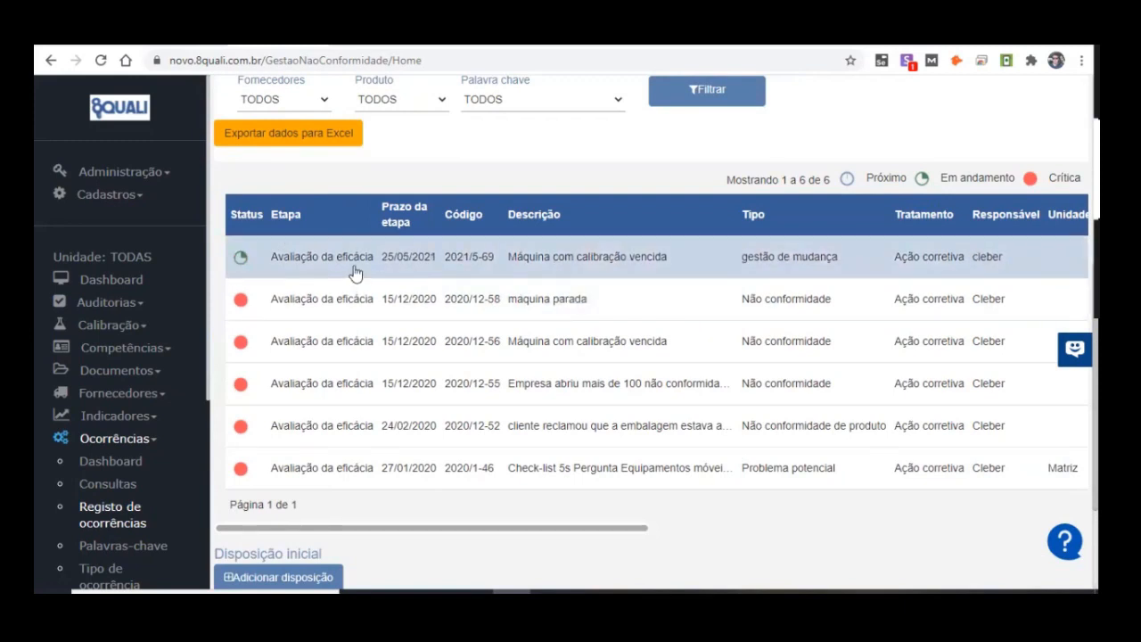
pyautogui.scroll(5, 354, 274)
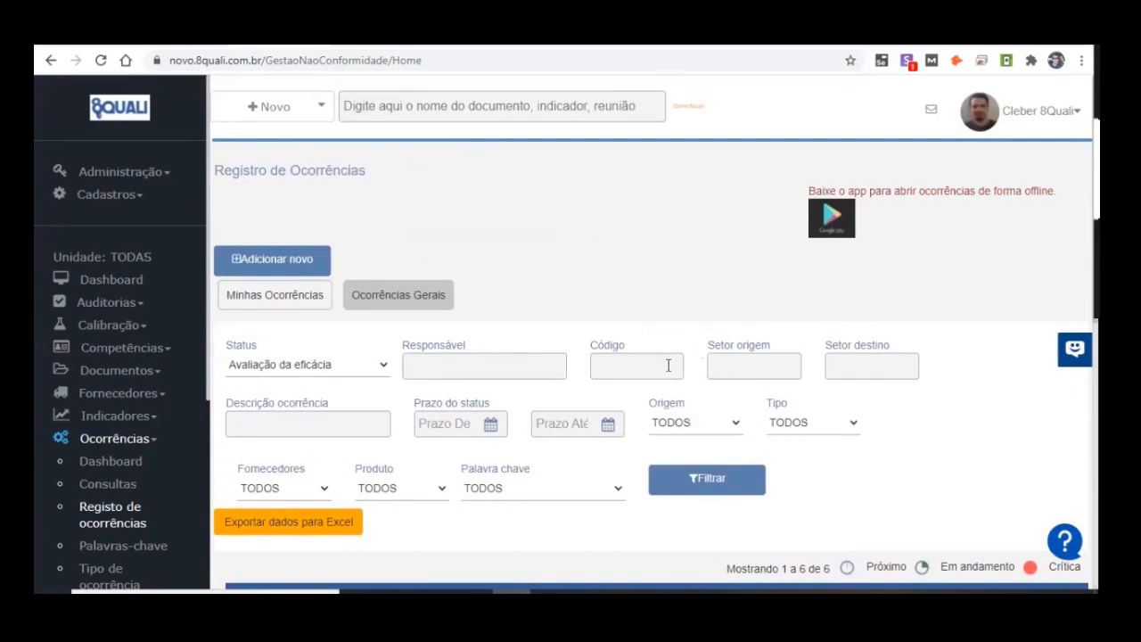
# Step: Open the log of emails sent by the system
pyautogui.click(931, 109)
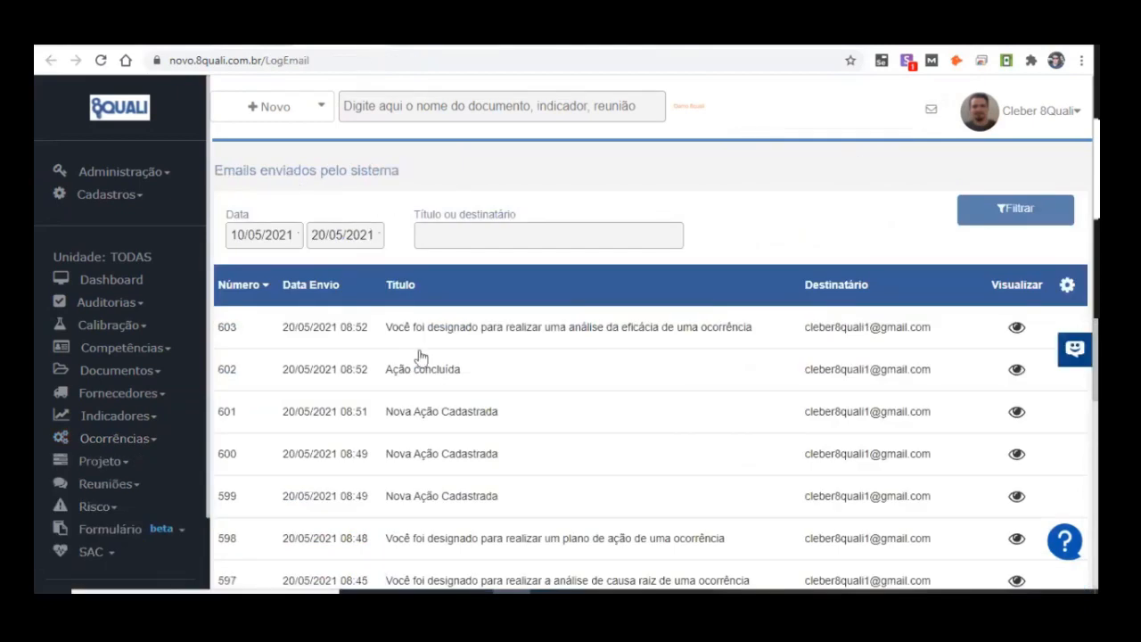
# Step: Open the logged email Ação concluída sent on 20/05/2021 at 08:52 and read its content through to the end
pyautogui.moveTo(282, 381); pyautogui.dragTo(355, 374)
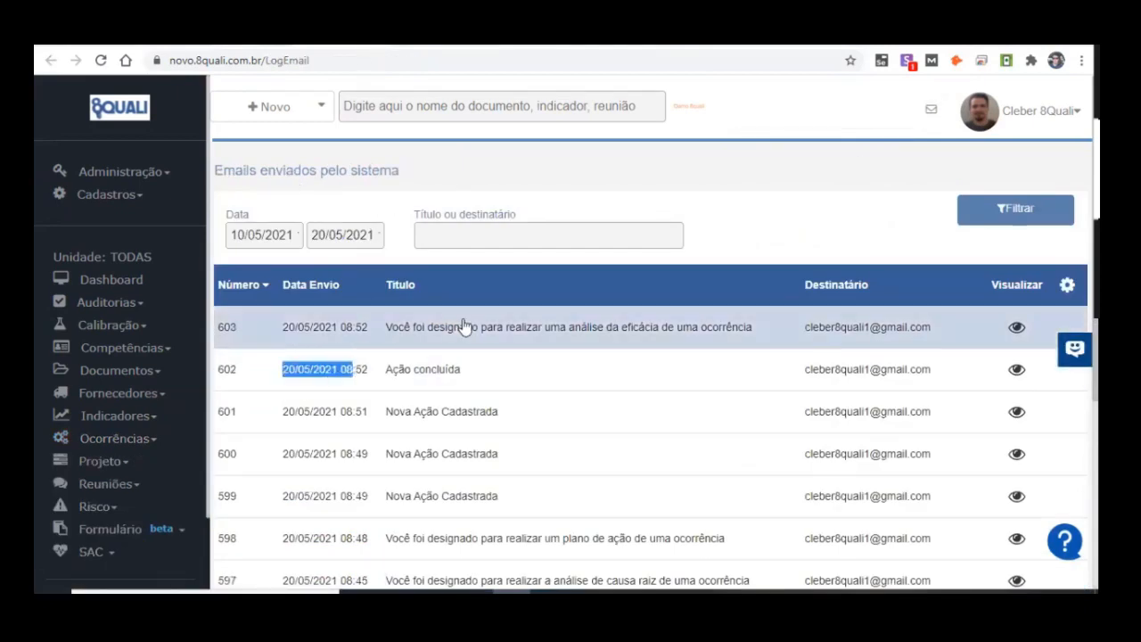
pyautogui.moveTo(387, 382); pyautogui.dragTo(461, 372)
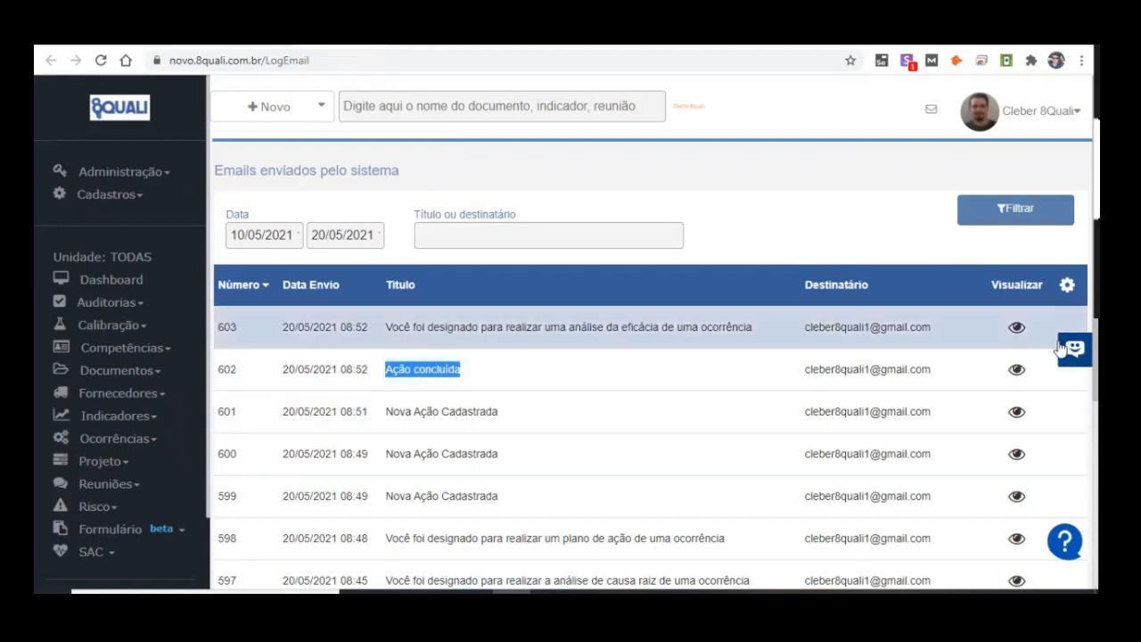
pyautogui.click(1015, 371)
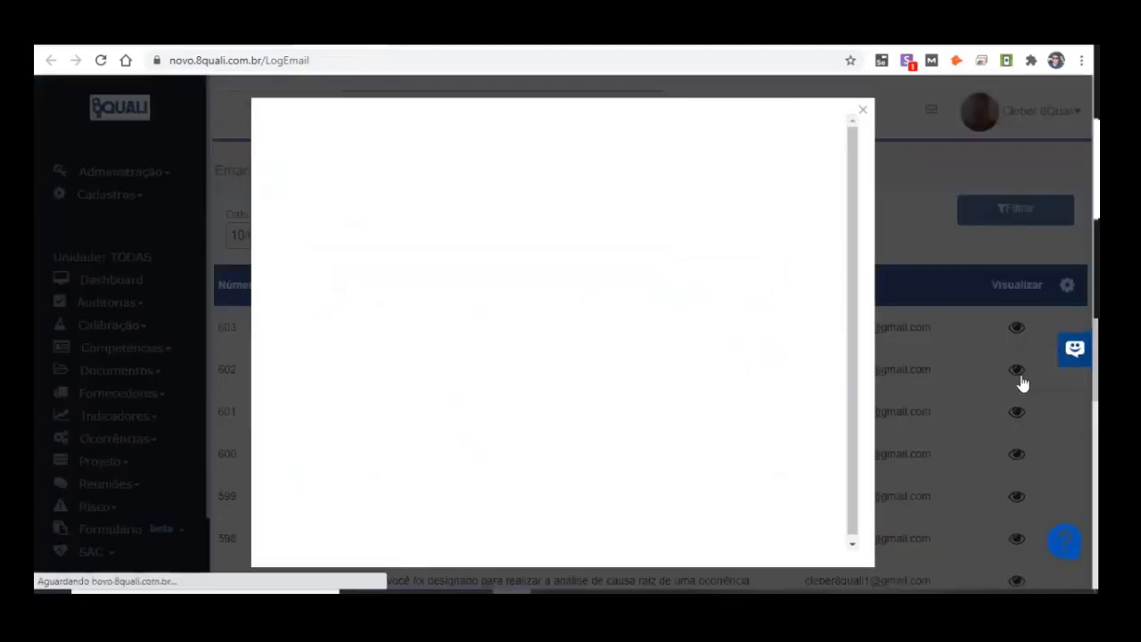
pyautogui.scroll(-1, 381, 185)
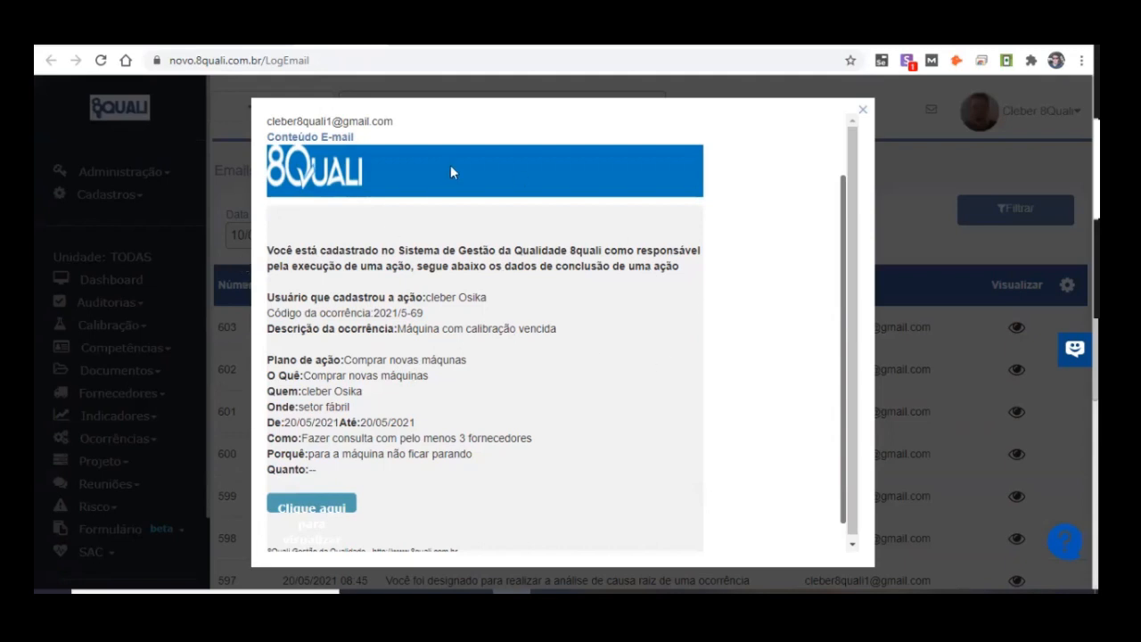
pyautogui.moveTo(424, 301); pyautogui.dragTo(530, 309)
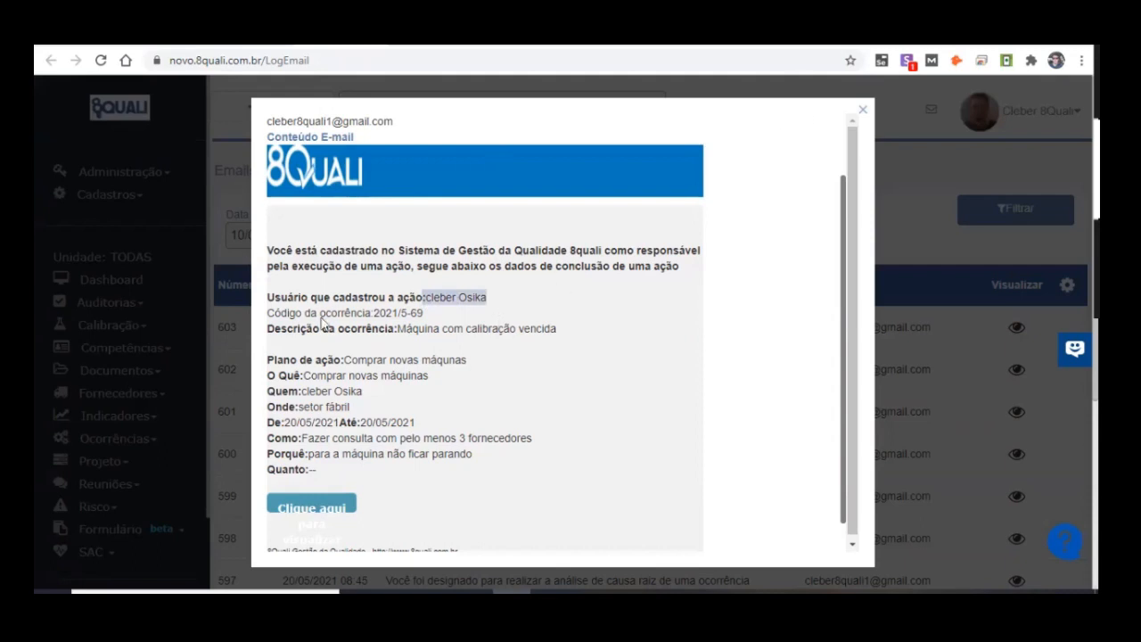
pyautogui.scroll(-1, 323, 323)
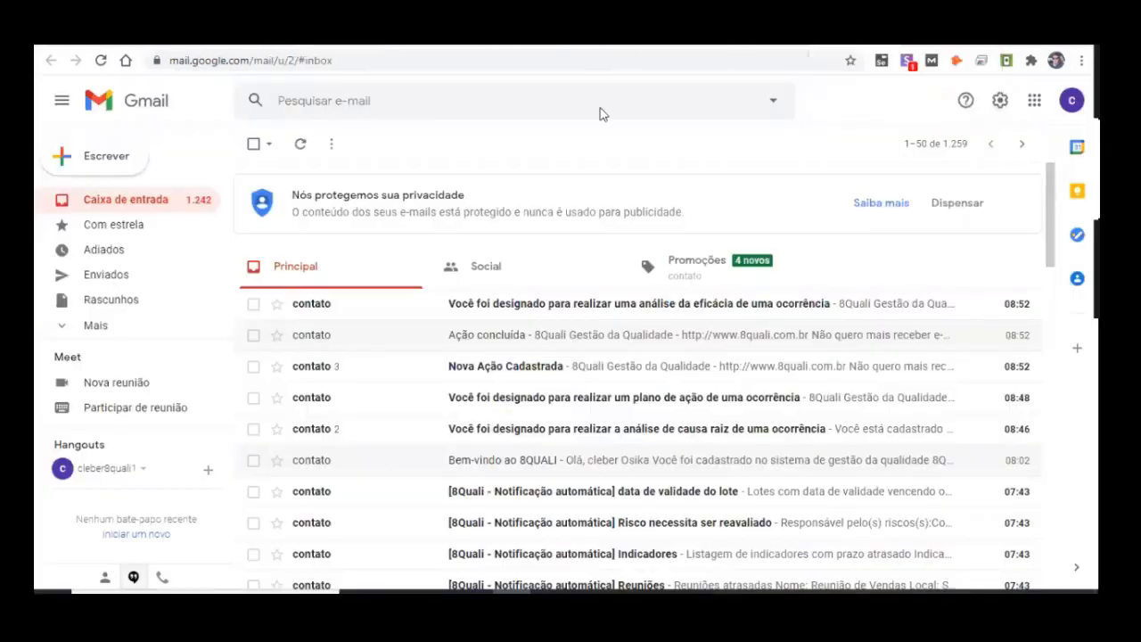
pyautogui.scroll(-3, 458, 339)
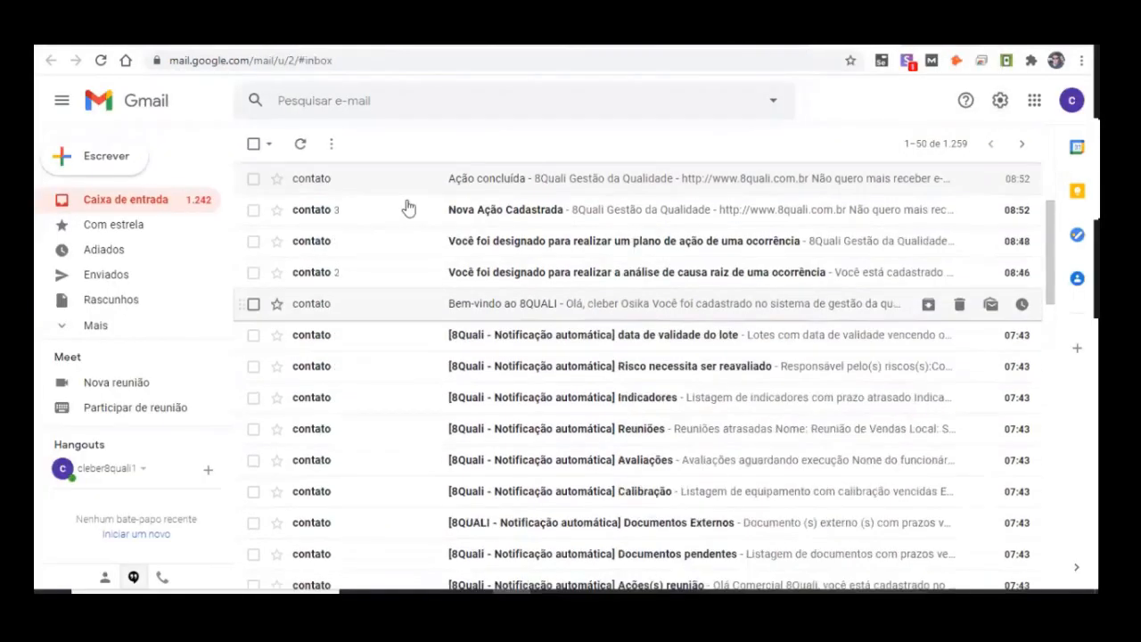
# Step: Switch to Gmail, open the Nova Ação Cadastrada email and review the occurrence and action plan details in it
pyautogui.scroll(2, 441, 194)
pyautogui.click(608, 214)
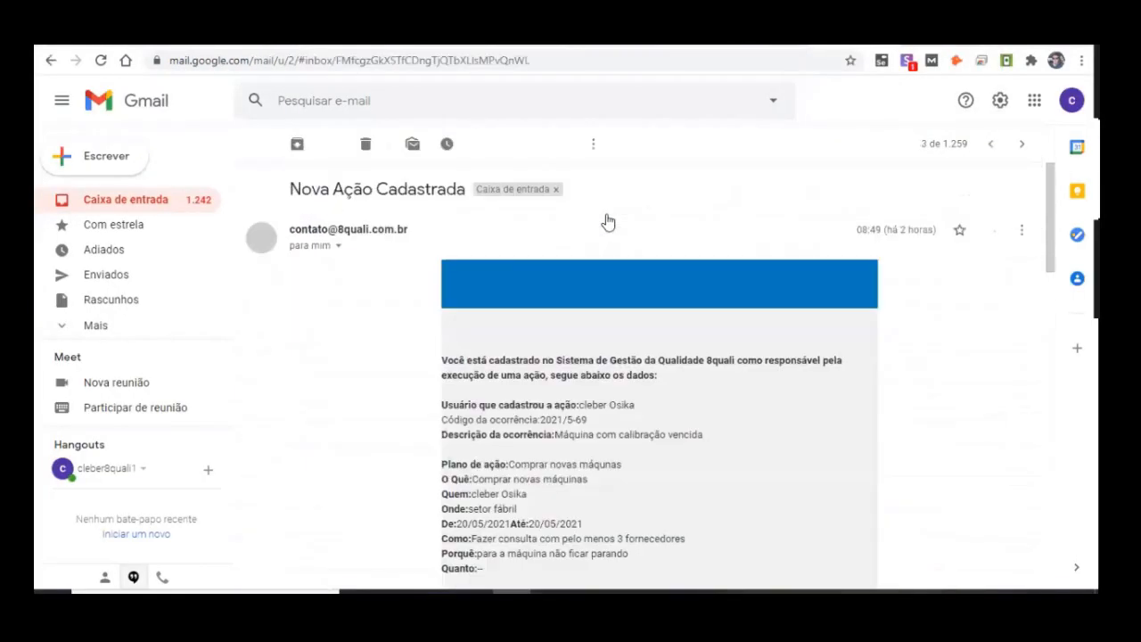
pyautogui.moveTo(545, 405); pyautogui.dragTo(668, 416)
pyautogui.click(590, 405)
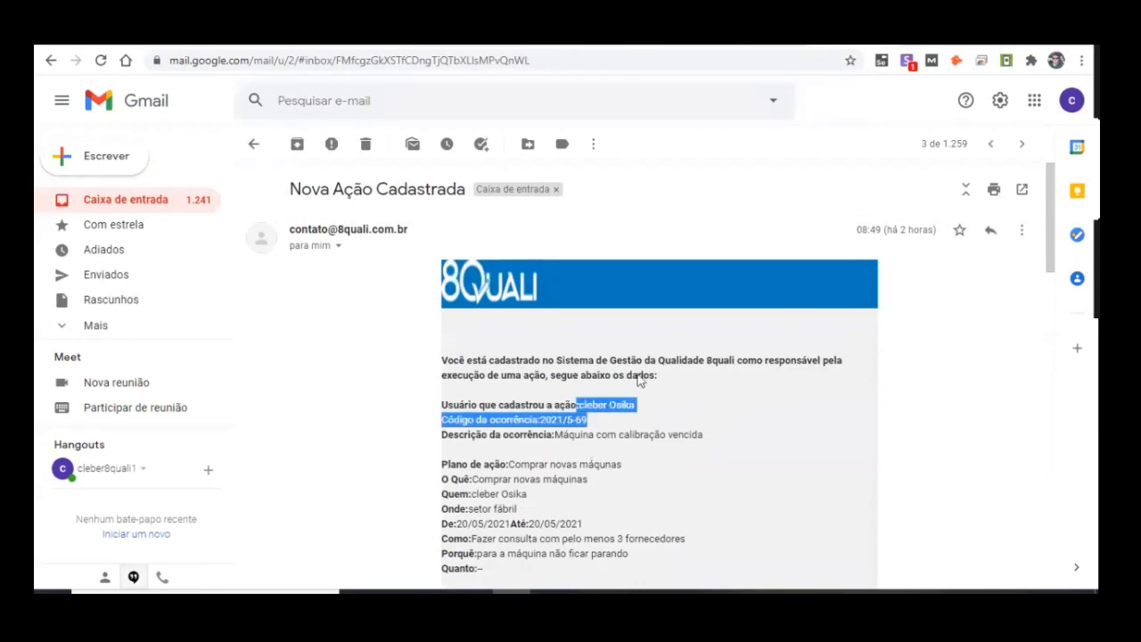
pyautogui.scroll(-2, 642, 381)
pyautogui.moveTo(474, 346); pyautogui.dragTo(544, 351)
pyautogui.moveTo(480, 298); pyautogui.dragTo(532, 319)
pyautogui.moveTo(472, 324); pyautogui.dragTo(584, 324)
pyautogui.click(875, 201)
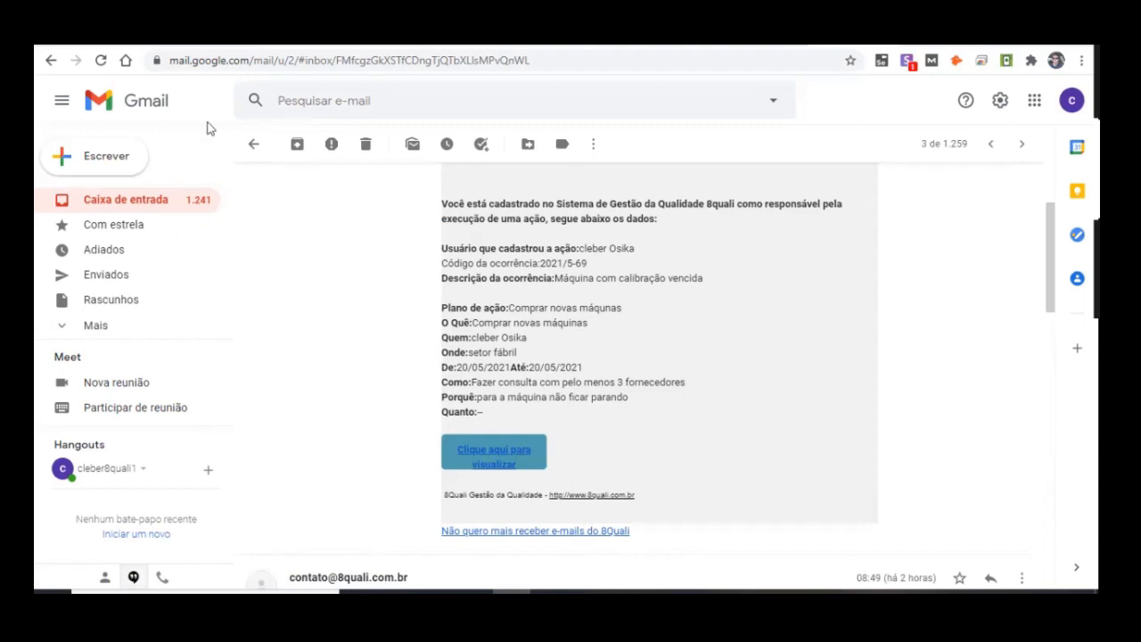
# Step: Return to the inbox and open the [8Quali - Notificação automática] Ocorrências email
pyautogui.click(151, 198)
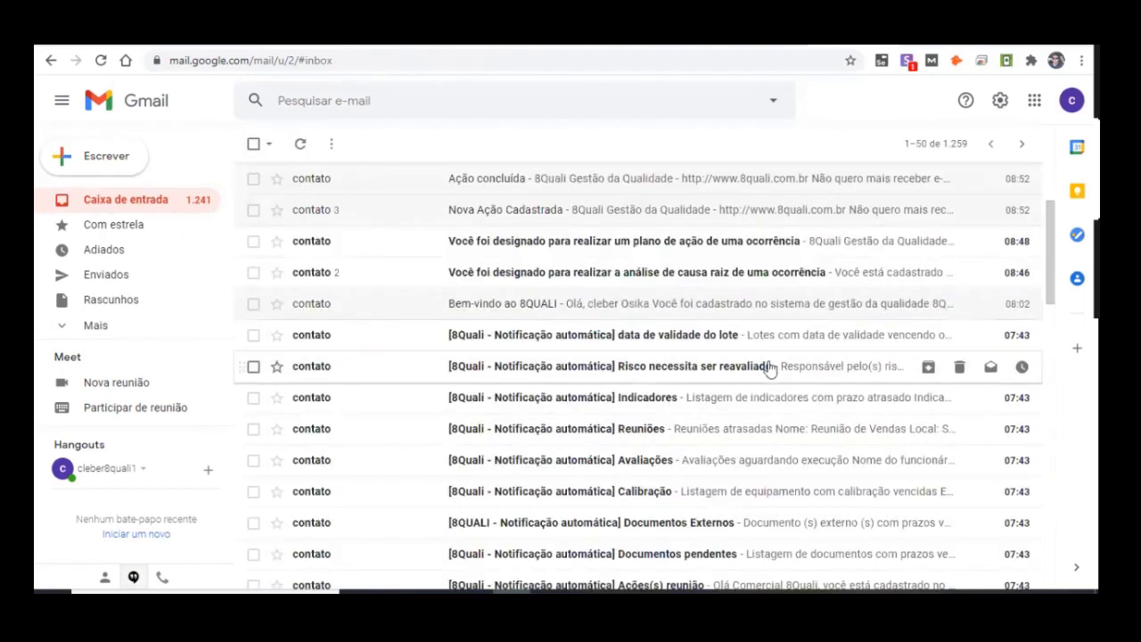
pyautogui.scroll(-1, 662, 400)
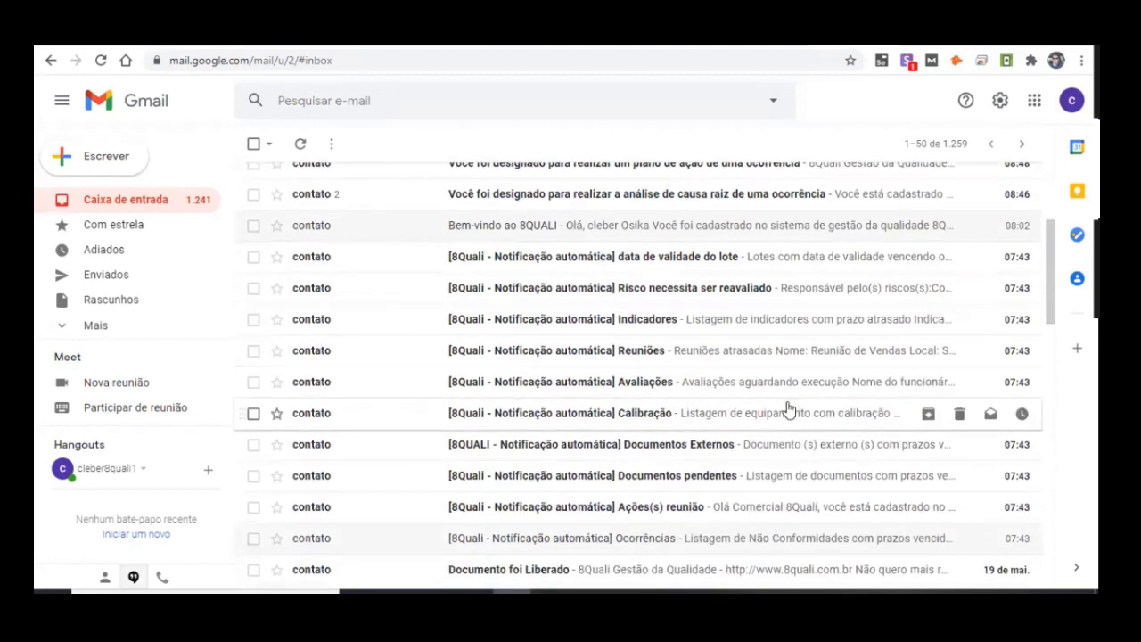
pyautogui.scroll(-1, 713, 437)
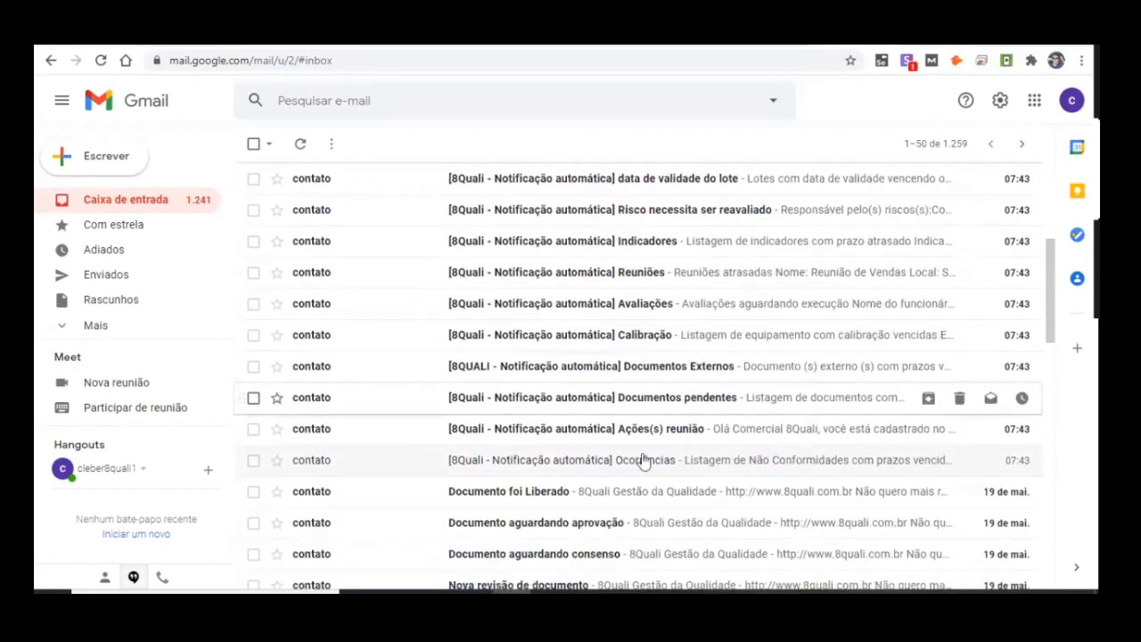
pyautogui.click(551, 477)
pyautogui.scroll(-3, 407, 369)
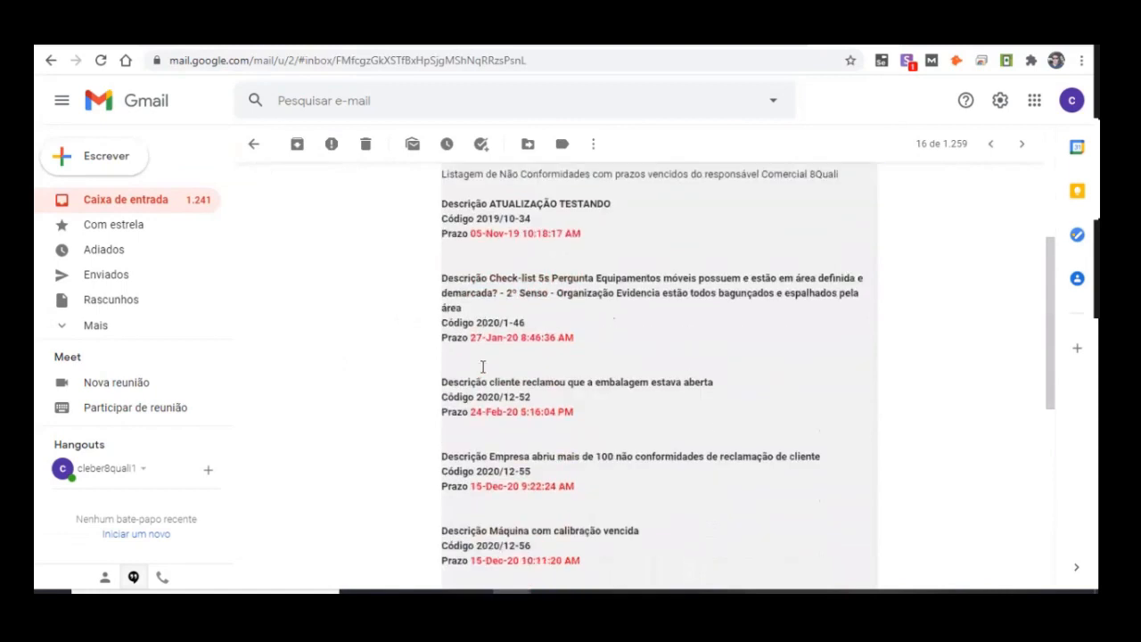
# Step: Examine the descriptions and deadlines of the overdue nonconformities listed in the notification email
pyautogui.scroll(1, 681, 288)
pyautogui.moveTo(481, 307); pyautogui.dragTo(909, 331)
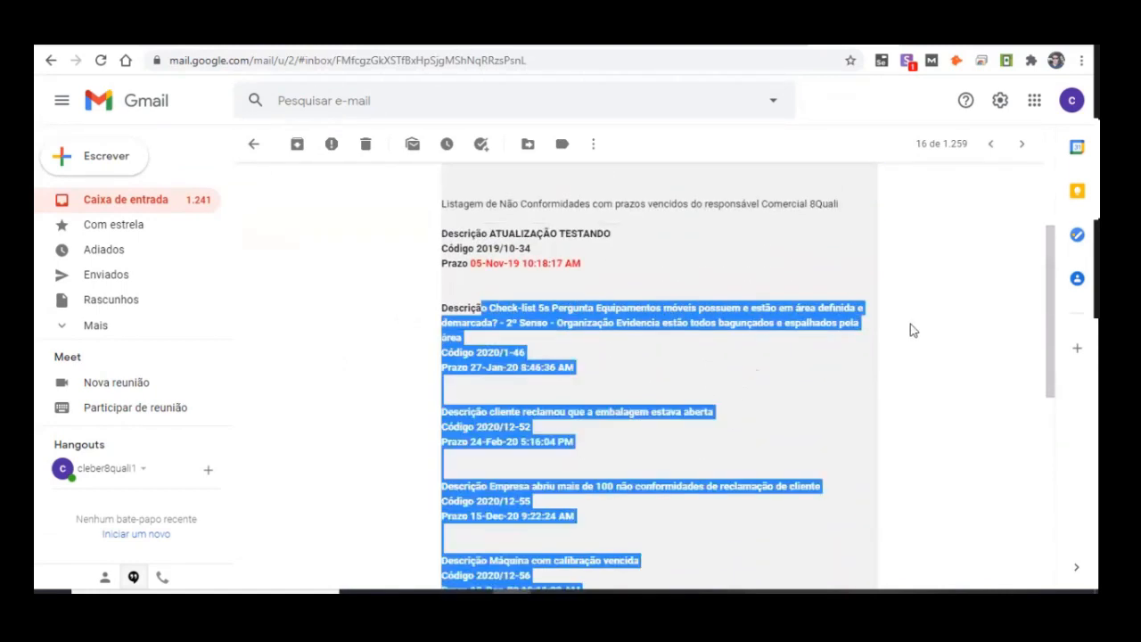
pyautogui.click(910, 331)
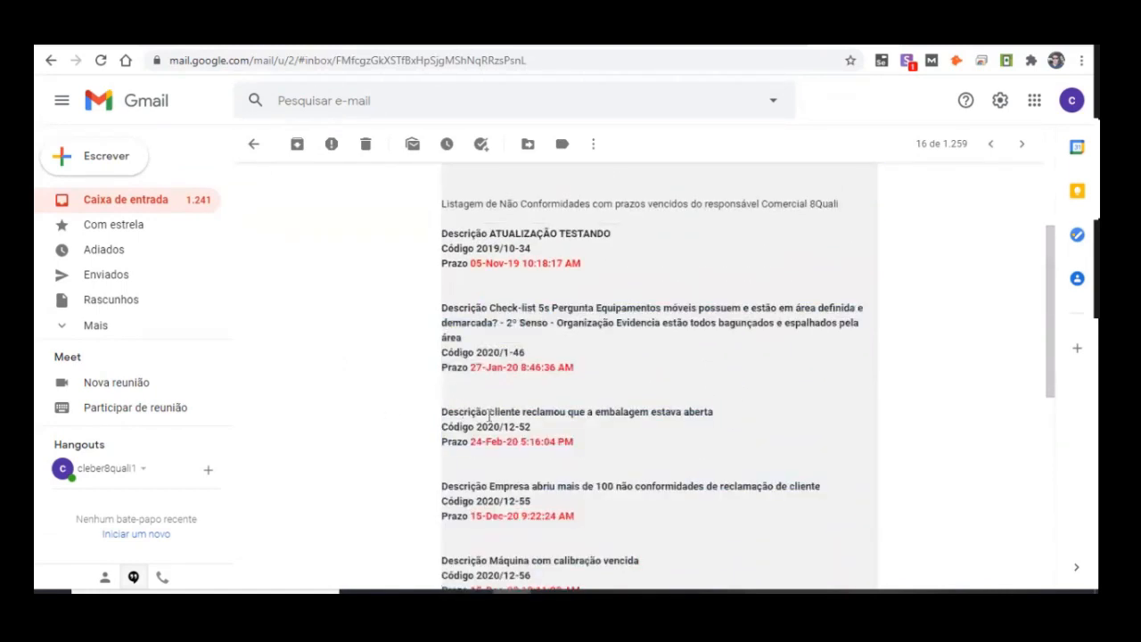
pyautogui.moveTo(489, 415); pyautogui.dragTo(746, 418)
pyautogui.scroll(-1, 372, 385)
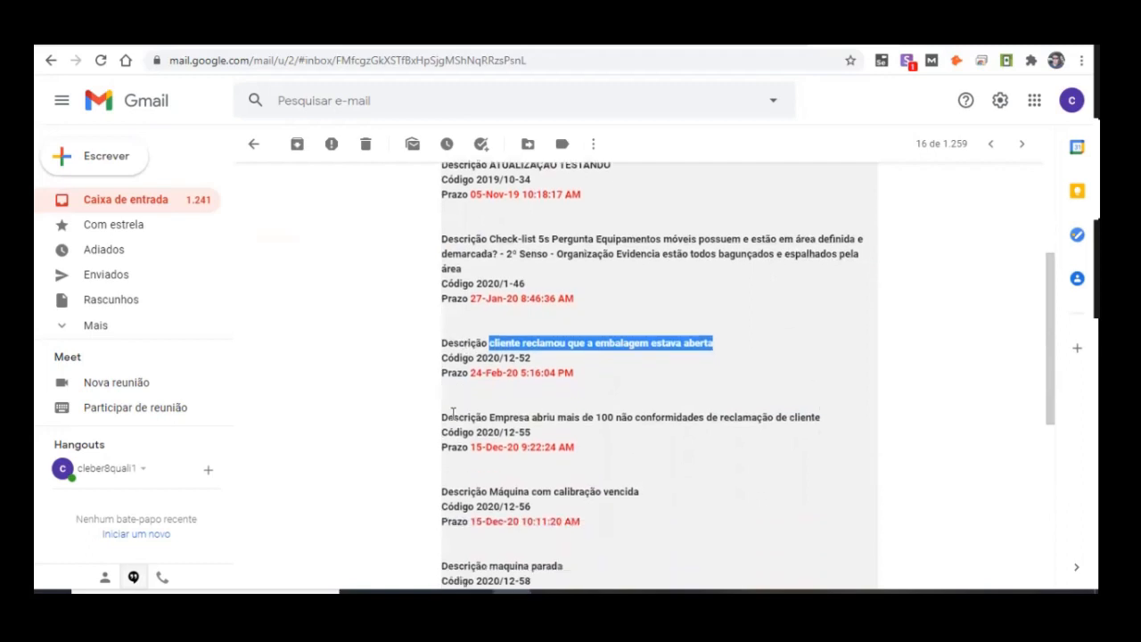
pyautogui.moveTo(486, 410); pyautogui.dragTo(734, 420)
pyautogui.click(442, 443)
pyautogui.moveTo(442, 443); pyautogui.dragTo(650, 445)
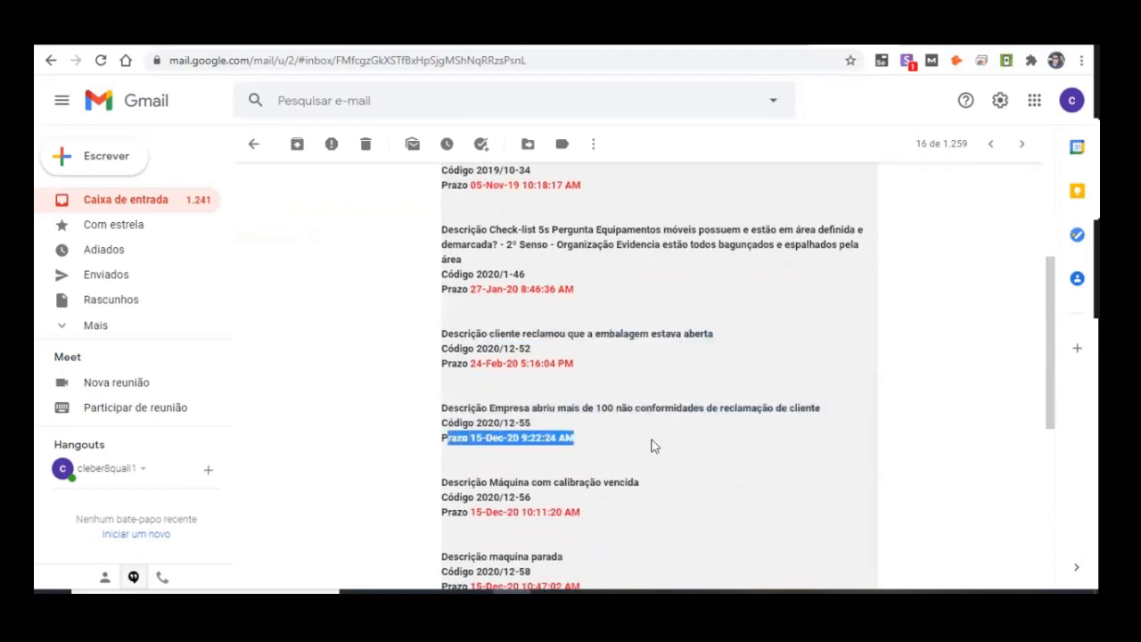
pyautogui.moveTo(475, 438); pyautogui.dragTo(577, 438)
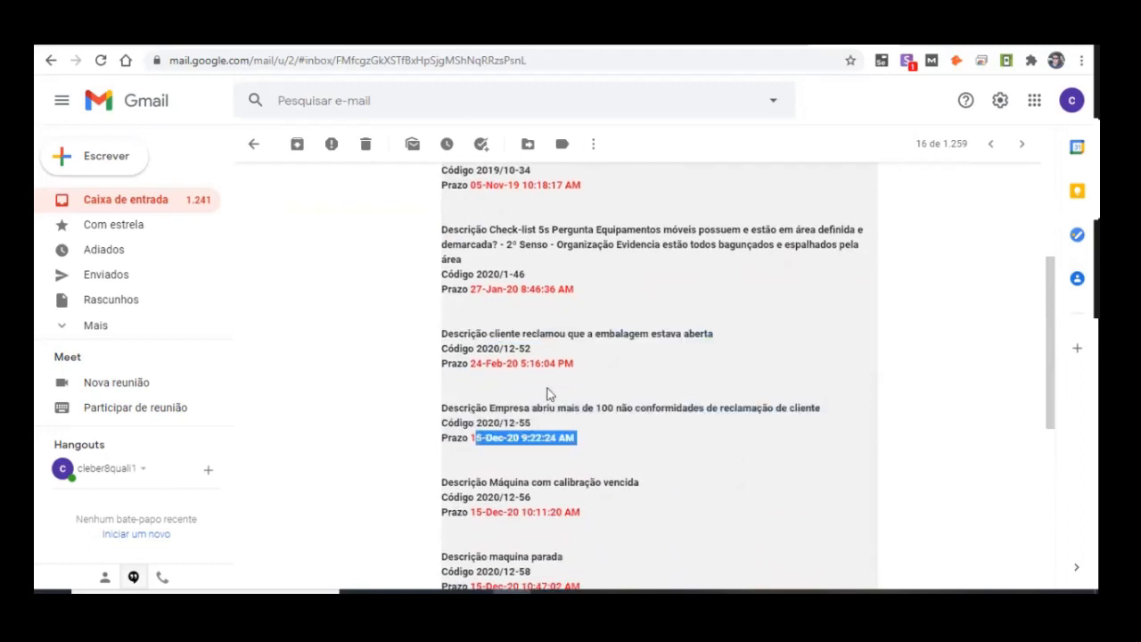
pyautogui.scroll(-2, 550, 390)
pyautogui.scroll(-2, 616, 400)
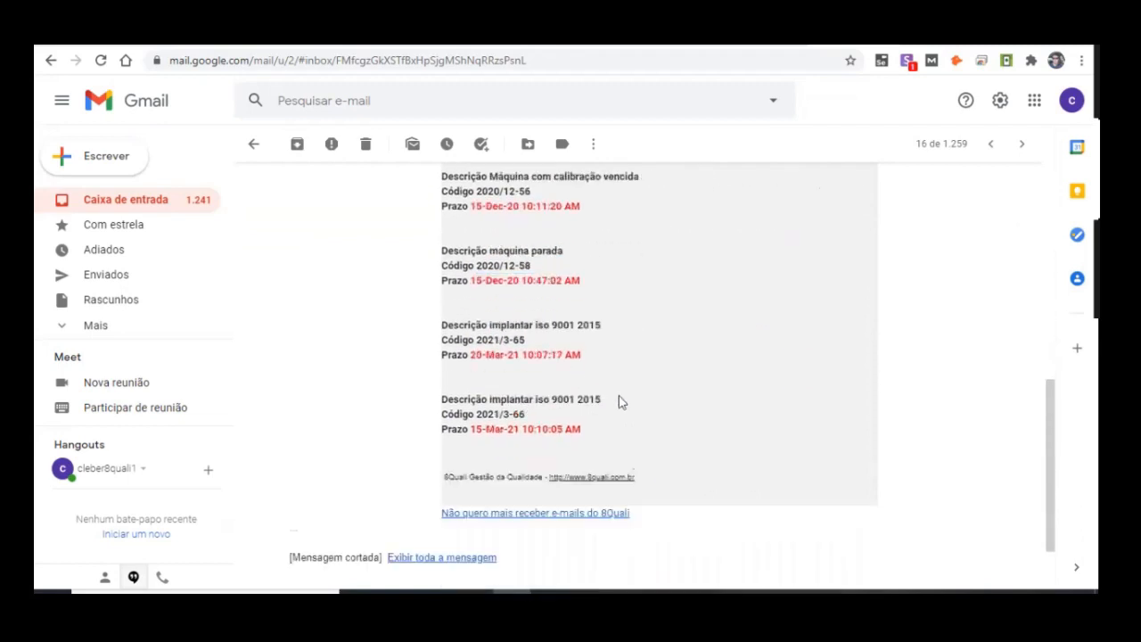
pyautogui.scroll(5, 626, 384)
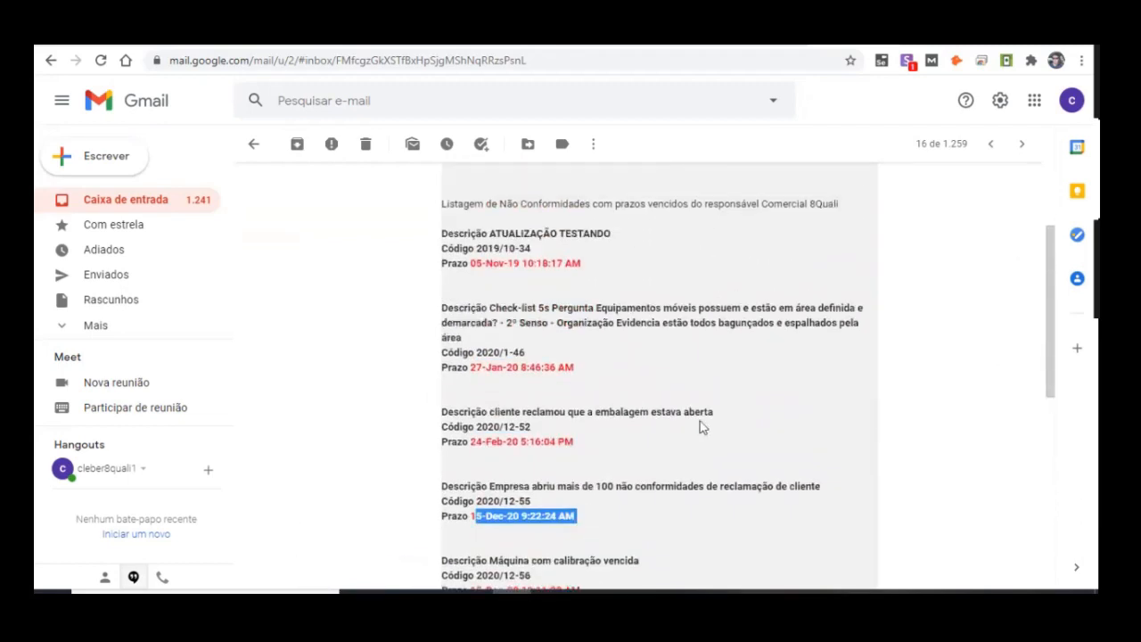
pyautogui.scroll(2, 725, 336)
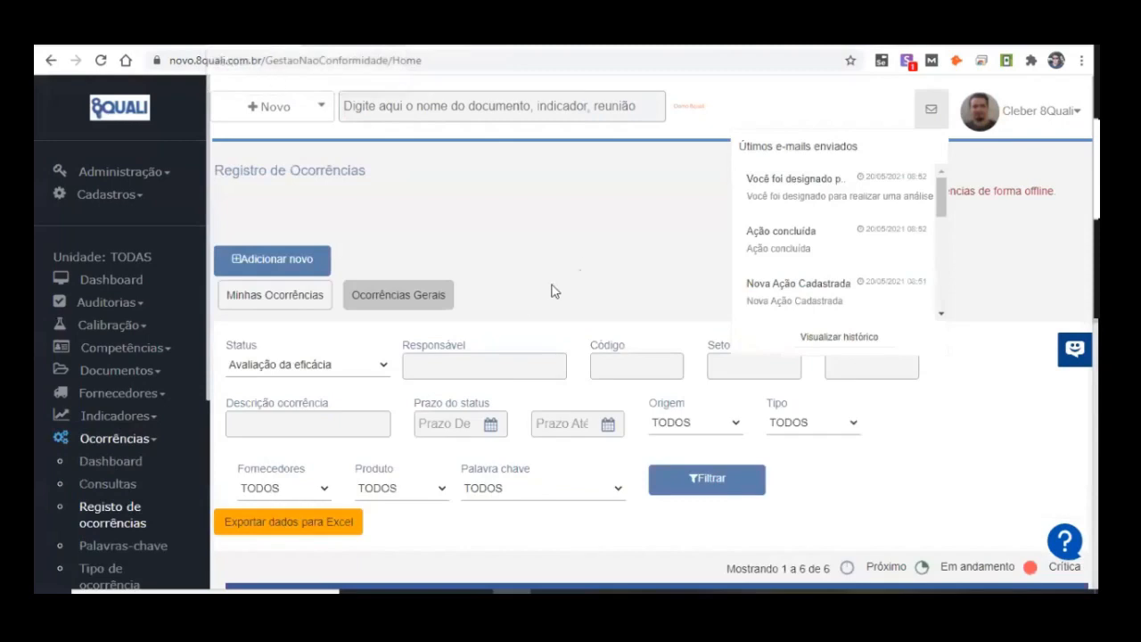
# Step: Switch back to the 8Quali occurrence list, open occurrence 2021/5-69 and look through its Dados da ocorrência
pyautogui.scroll(-5, 552, 288)
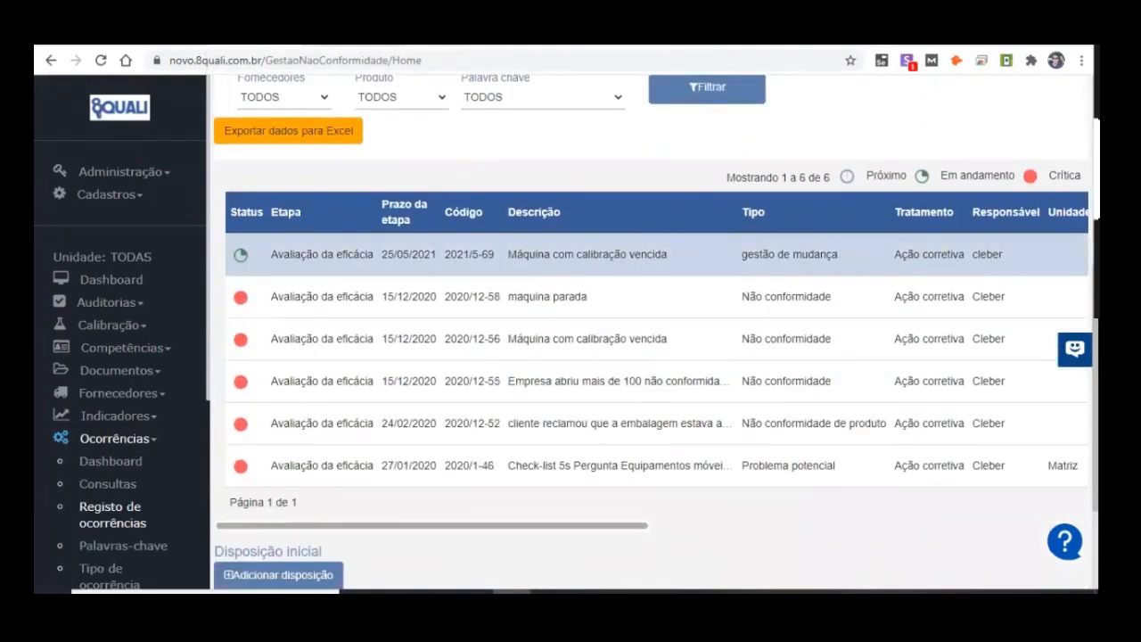
pyautogui.click(638, 258)
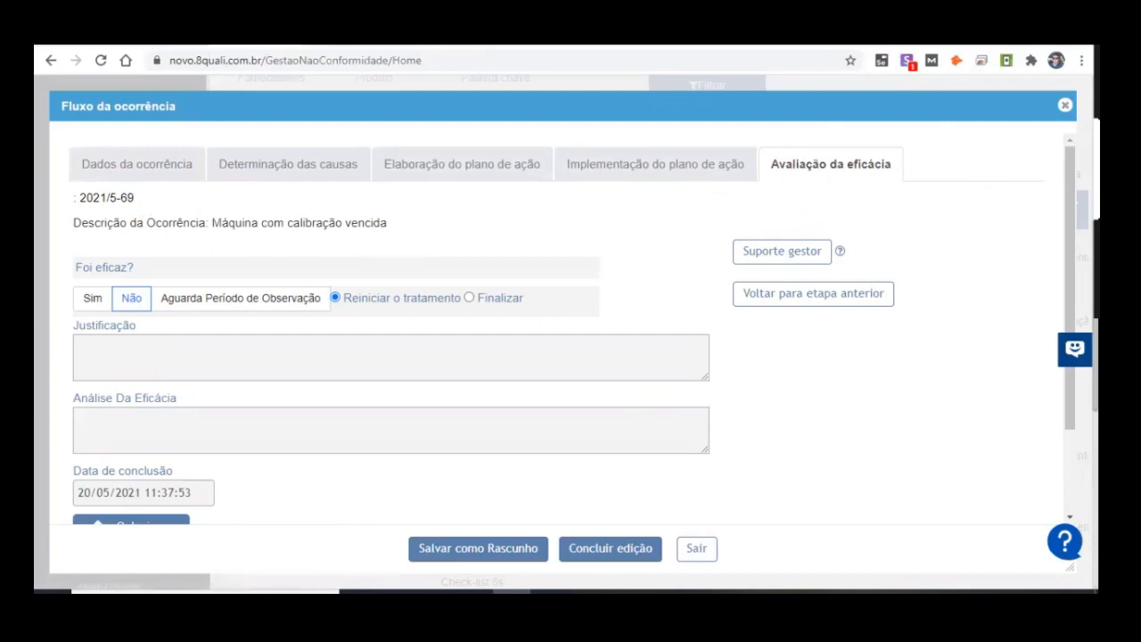
pyautogui.click(153, 172)
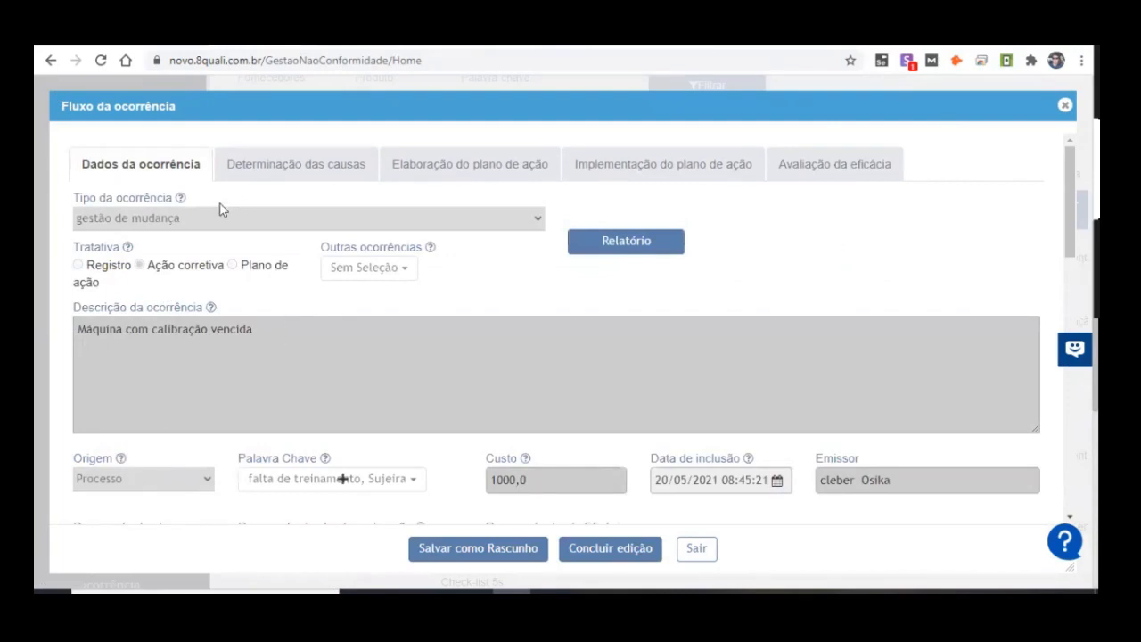
pyautogui.scroll(-1, 222, 214)
pyautogui.scroll(-5, 233, 228)
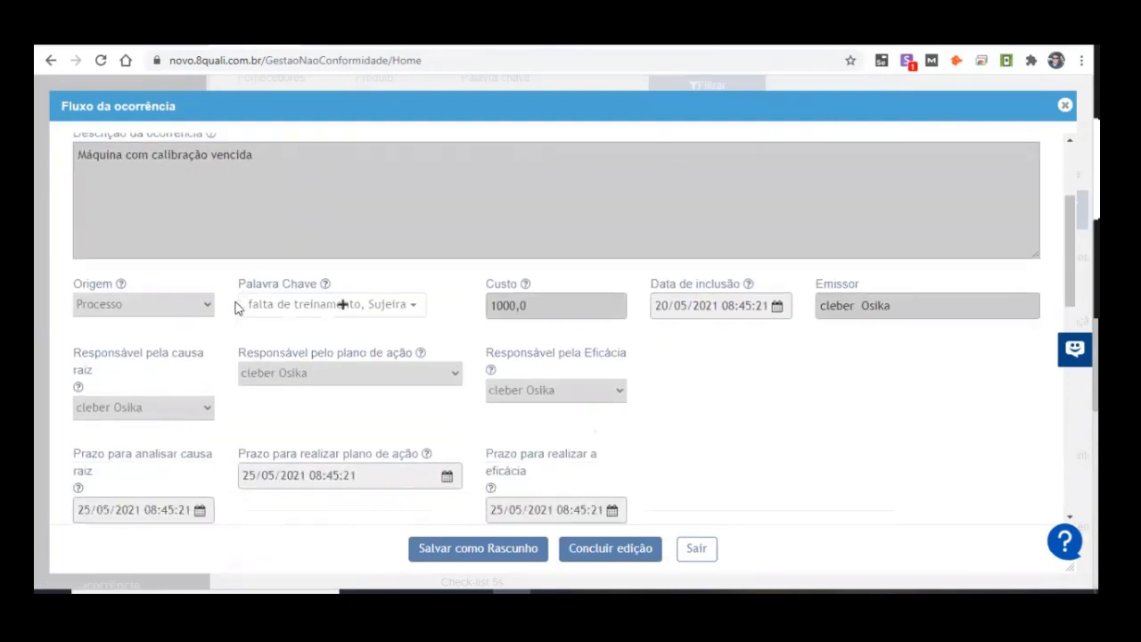
pyautogui.scroll(-2, 247, 354)
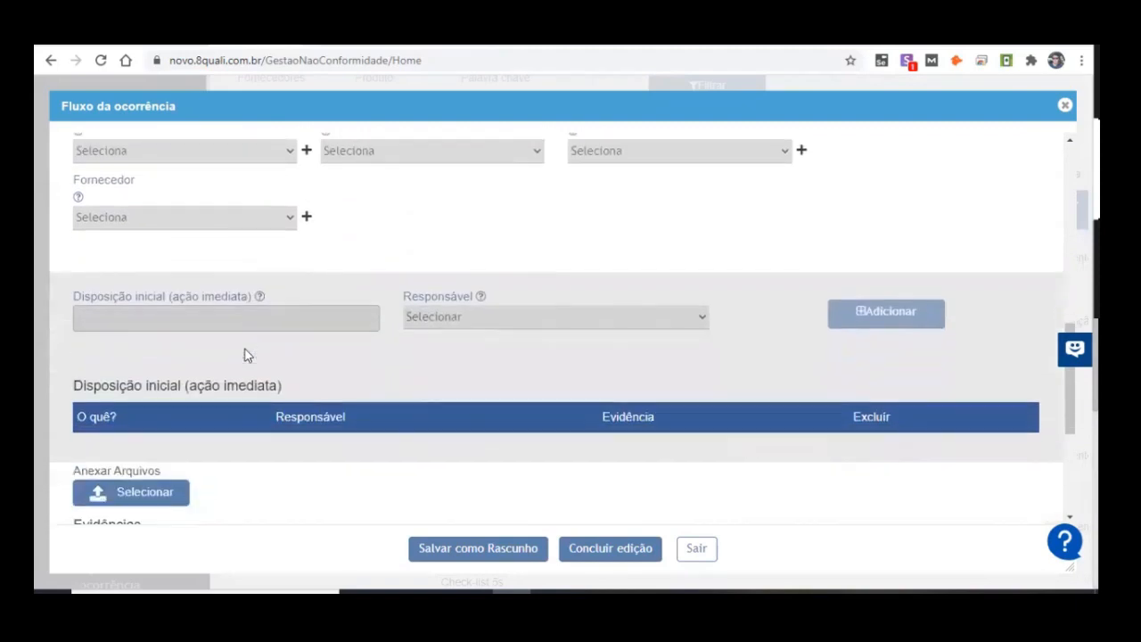
pyautogui.scroll(8, 257, 361)
# Step: Review the Tratativa options Ação corretiva and Plano de ação and the initial disposition section of the occurrence data
pyautogui.moveTo(148, 264); pyautogui.dragTo(271, 278)
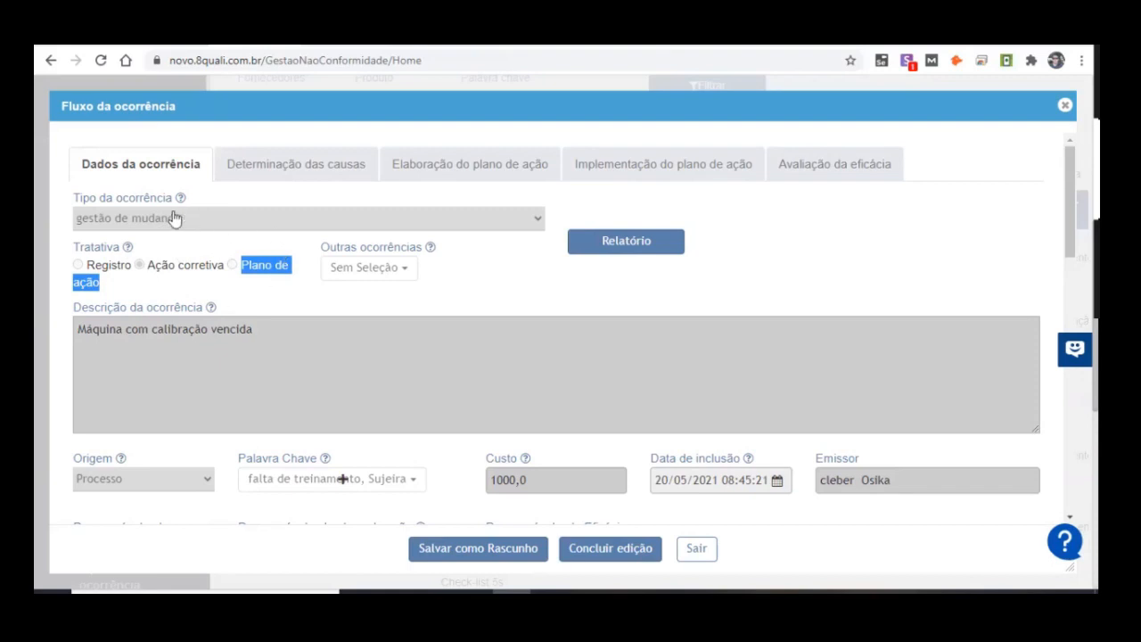
pyautogui.moveTo(150, 265); pyautogui.dragTo(291, 287)
pyautogui.moveTo(144, 272); pyautogui.dragTo(201, 274)
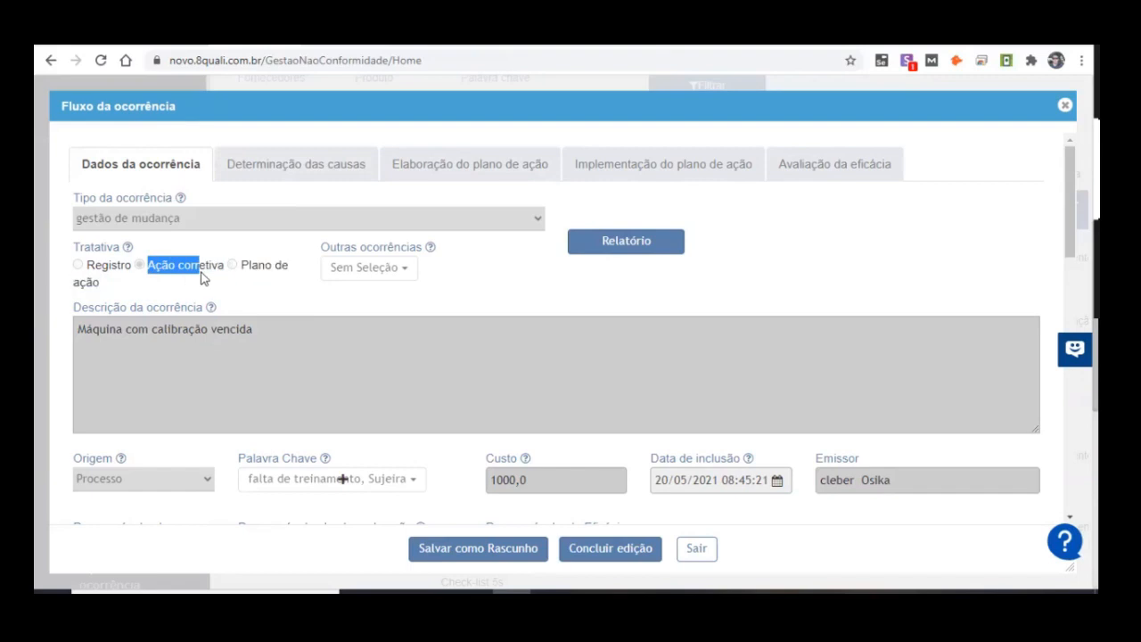
pyautogui.scroll(-5, 329, 263)
pyautogui.scroll(-2, 361, 356)
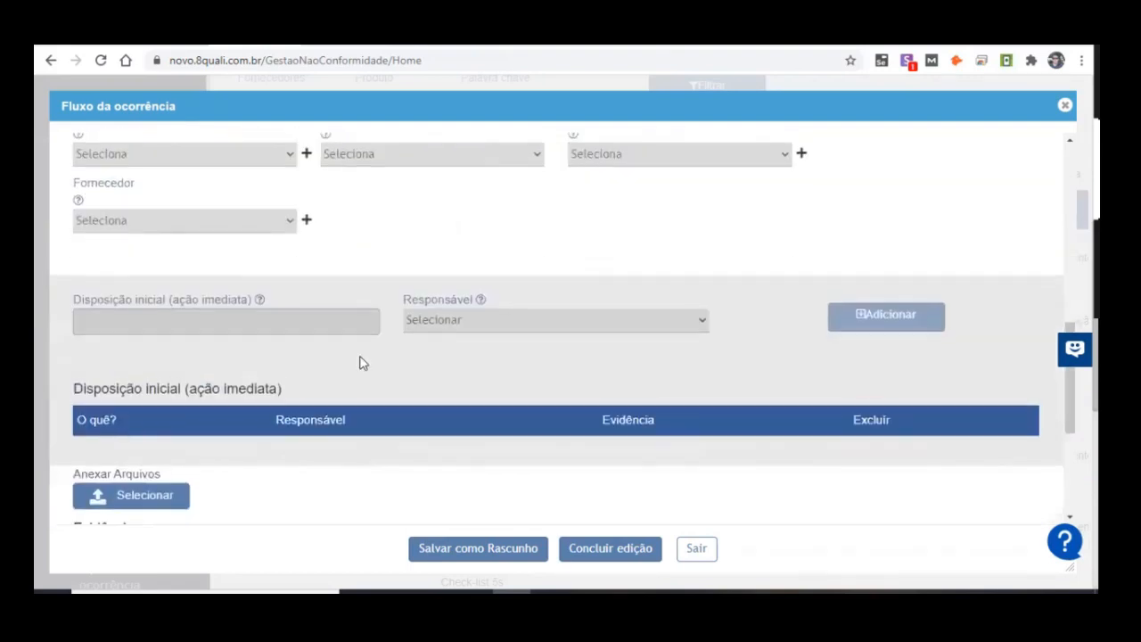
pyautogui.scroll(6, 359, 362)
# Step: Open the report of occurrence 2021/5-69 and review its Dados da ocorrência, description and attached photo
pyautogui.click(613, 242)
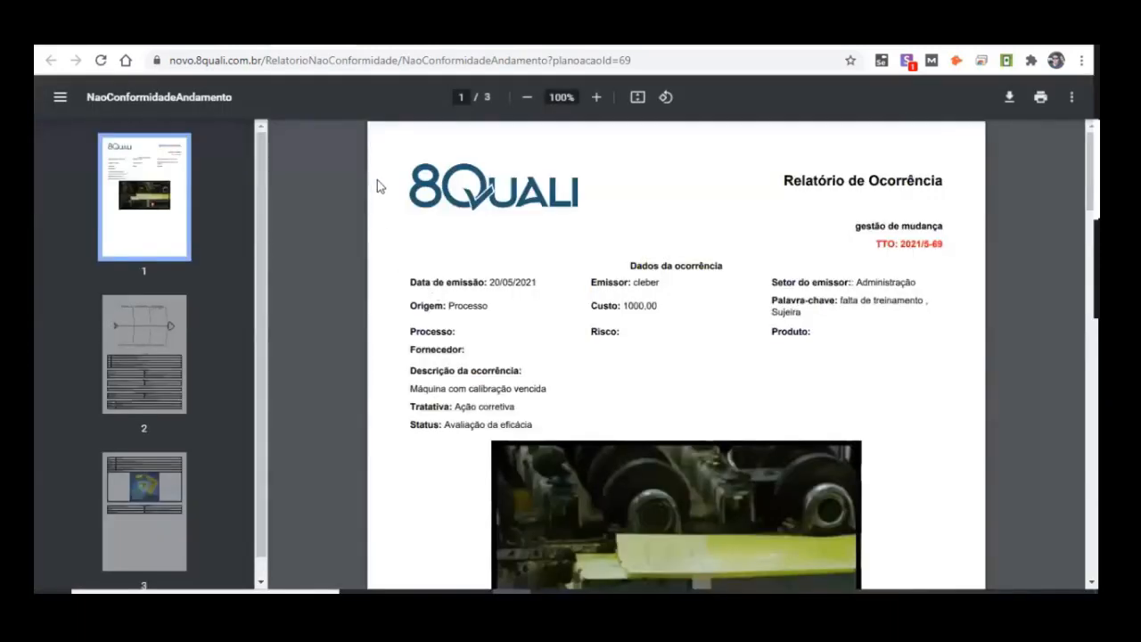
pyautogui.moveTo(783, 182); pyautogui.dragTo(947, 187)
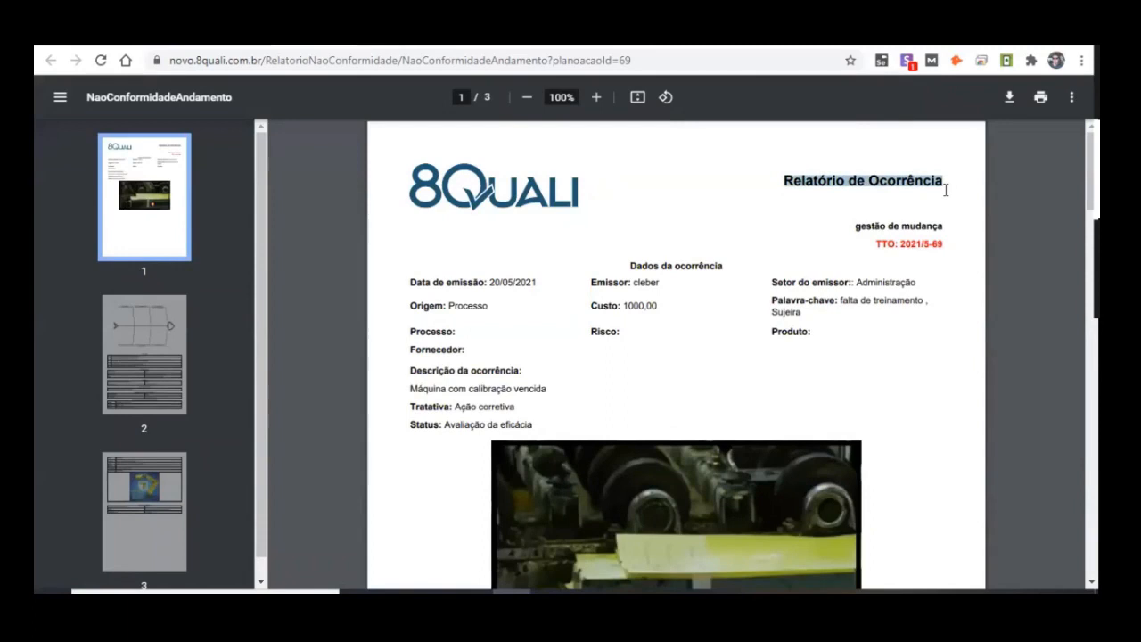
pyautogui.moveTo(435, 392); pyautogui.dragTo(526, 390)
pyautogui.scroll(-3, 636, 324)
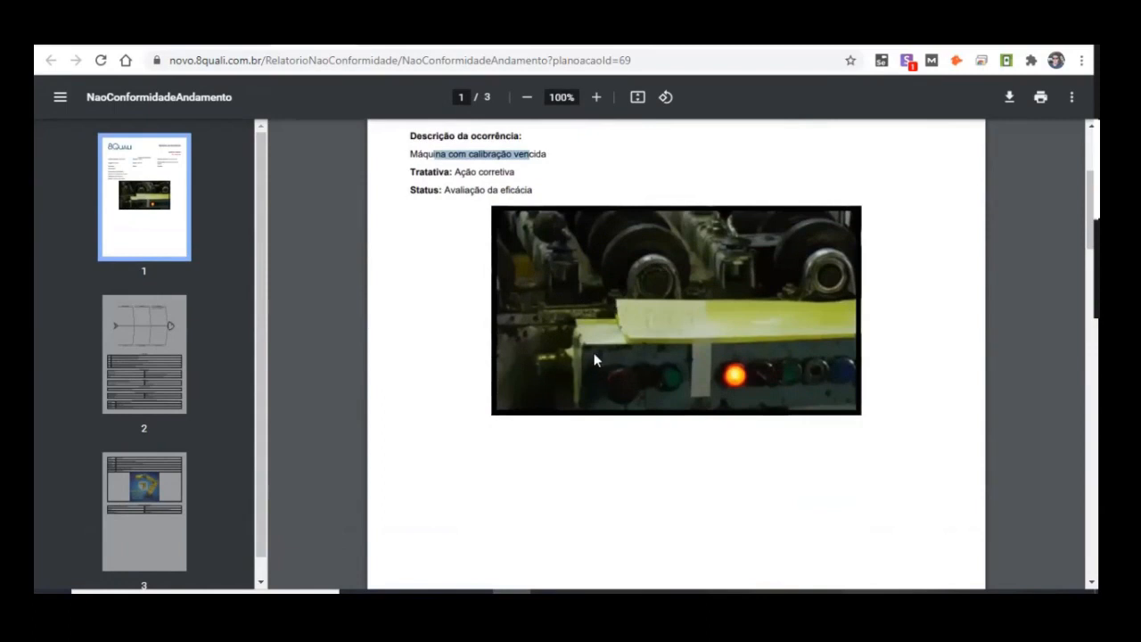
# Step: Examine the report's Ishikawa diagram and the entries of the 5 Porquês table, down to the fifth why
pyautogui.scroll(-8, 632, 313)
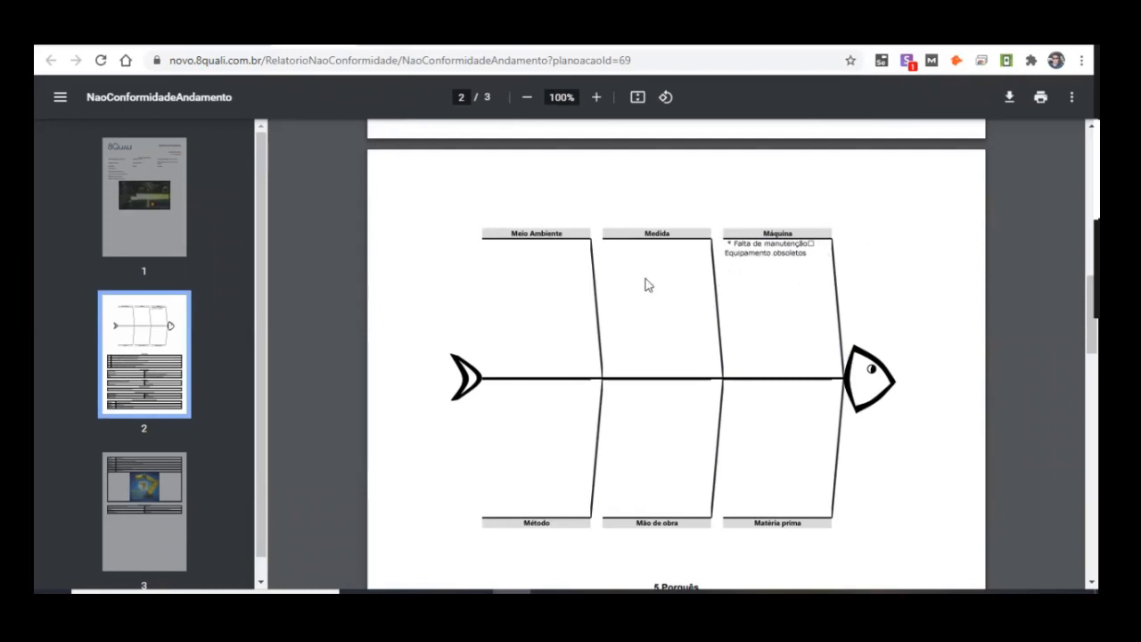
pyautogui.scroll(-4, 762, 294)
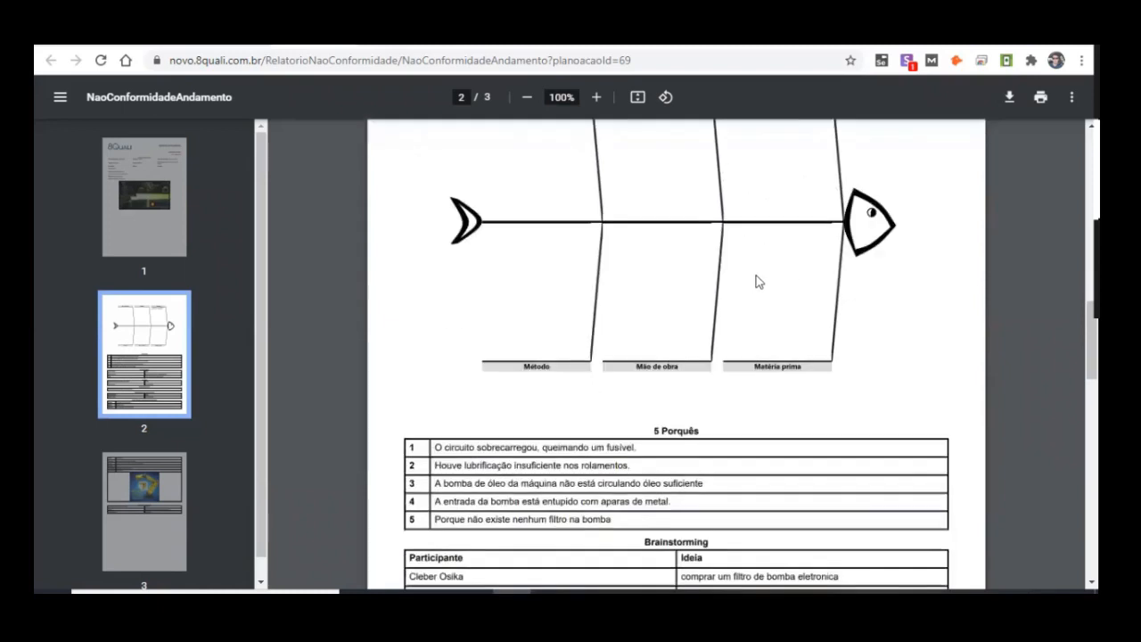
pyautogui.moveTo(655, 277); pyautogui.dragTo(749, 278)
pyautogui.moveTo(434, 291); pyautogui.dragTo(707, 306)
pyautogui.moveTo(443, 310); pyautogui.dragTo(562, 310)
pyautogui.moveTo(440, 363); pyautogui.dragTo(664, 363)
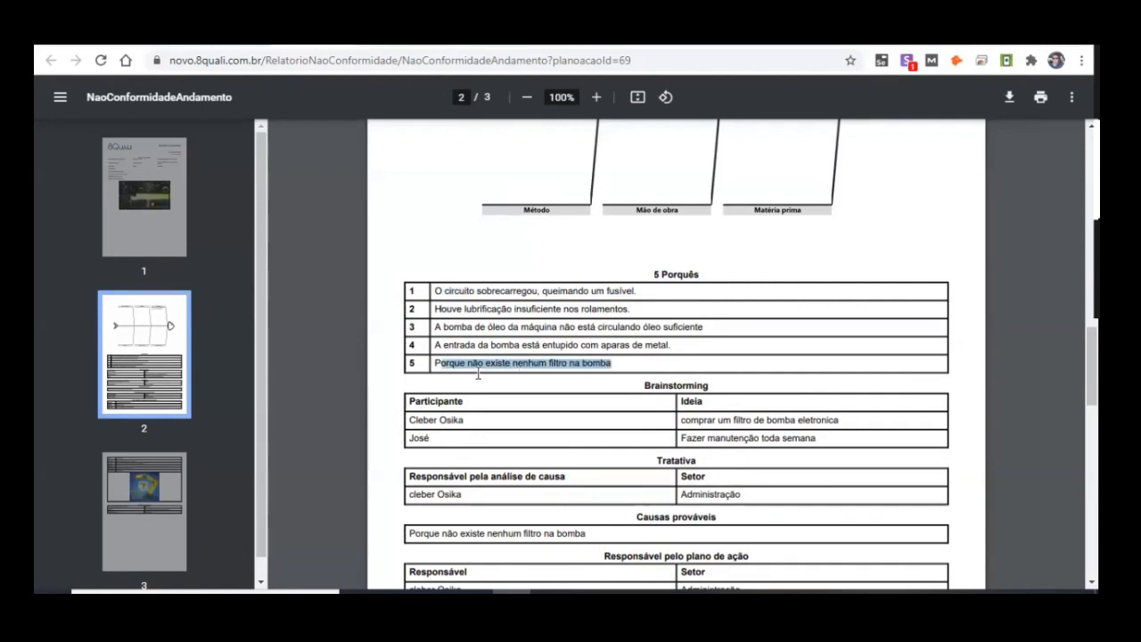
pyautogui.click(536, 361)
pyautogui.moveTo(434, 362); pyautogui.dragTo(628, 376)
# Step: Review the Brainstorming participants and ideas and the Tratativa details in the occurrence report
pyautogui.scroll(-3, 853, 354)
pyautogui.moveTo(416, 261); pyautogui.dragTo(406, 282)
pyautogui.moveTo(678, 263); pyautogui.dragTo(851, 281)
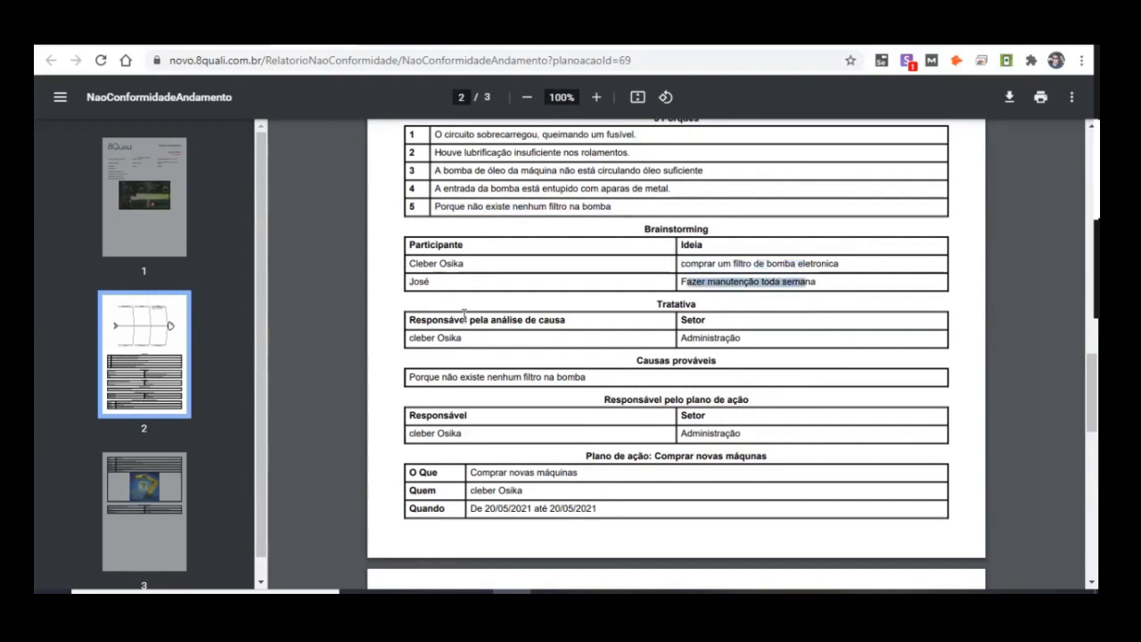
pyautogui.scroll(-3, 561, 279)
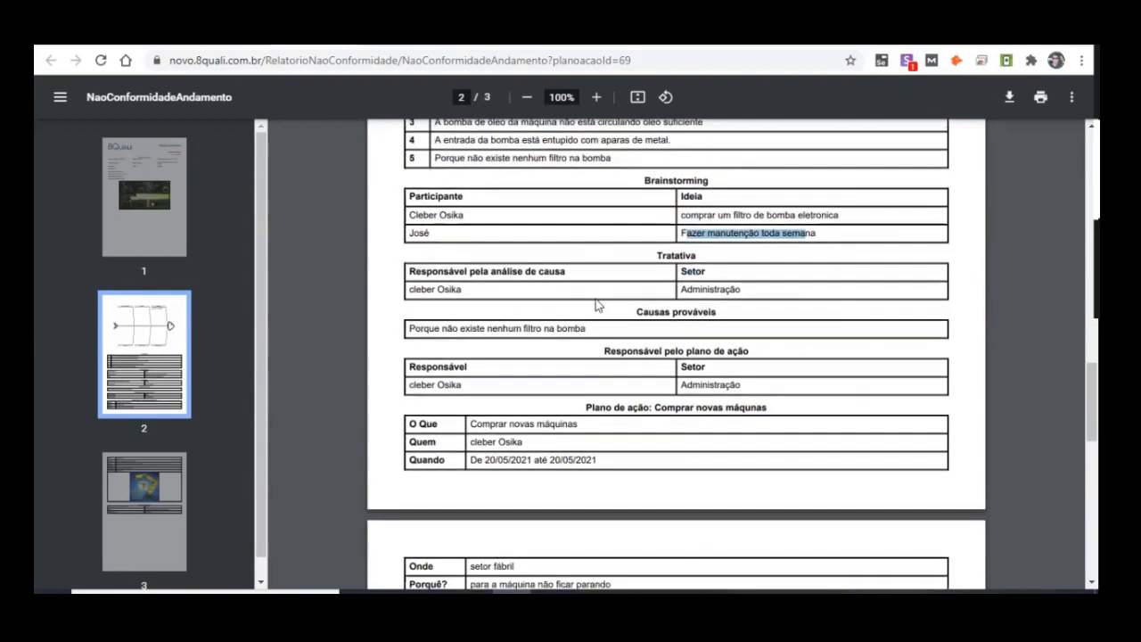
# Step: Examine the O Que, Quem and Quando rows of the report's action plan for buying new machines
pyautogui.moveTo(586, 220); pyautogui.dragTo(797, 229)
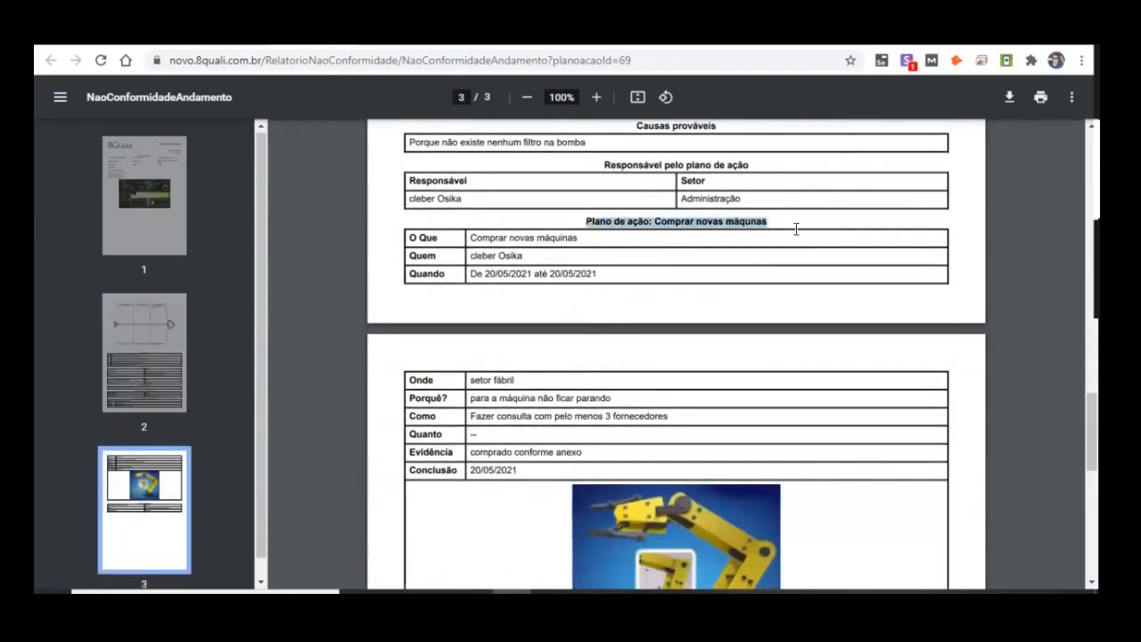
pyautogui.moveTo(473, 239); pyautogui.dragTo(586, 241)
pyautogui.moveTo(474, 238); pyautogui.dragTo(586, 241)
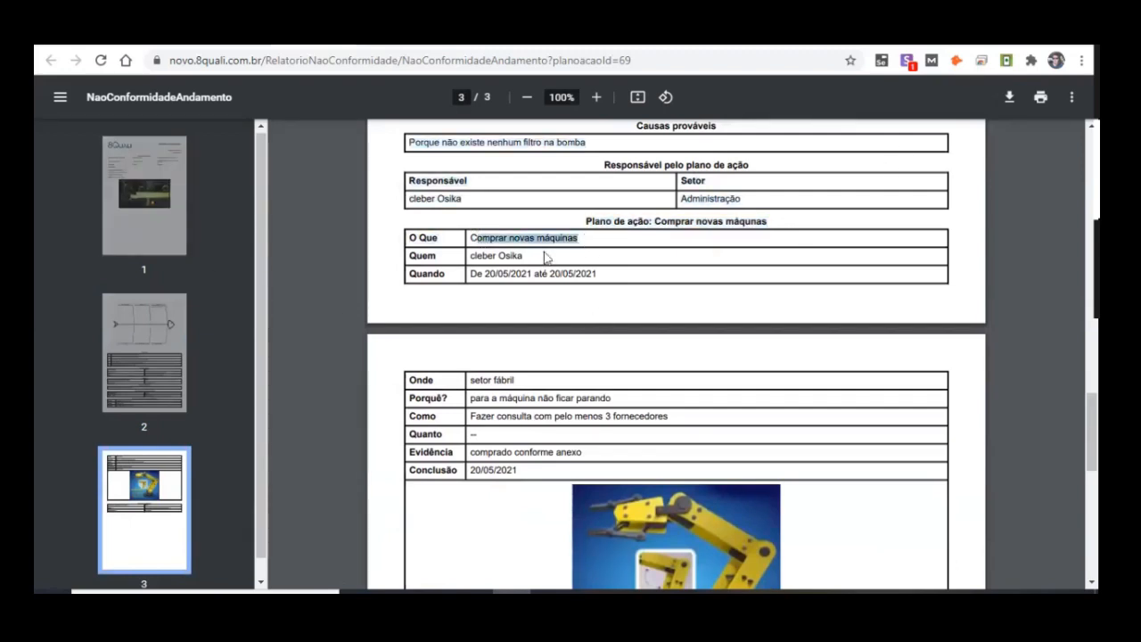
pyautogui.moveTo(472, 257); pyautogui.dragTo(657, 277)
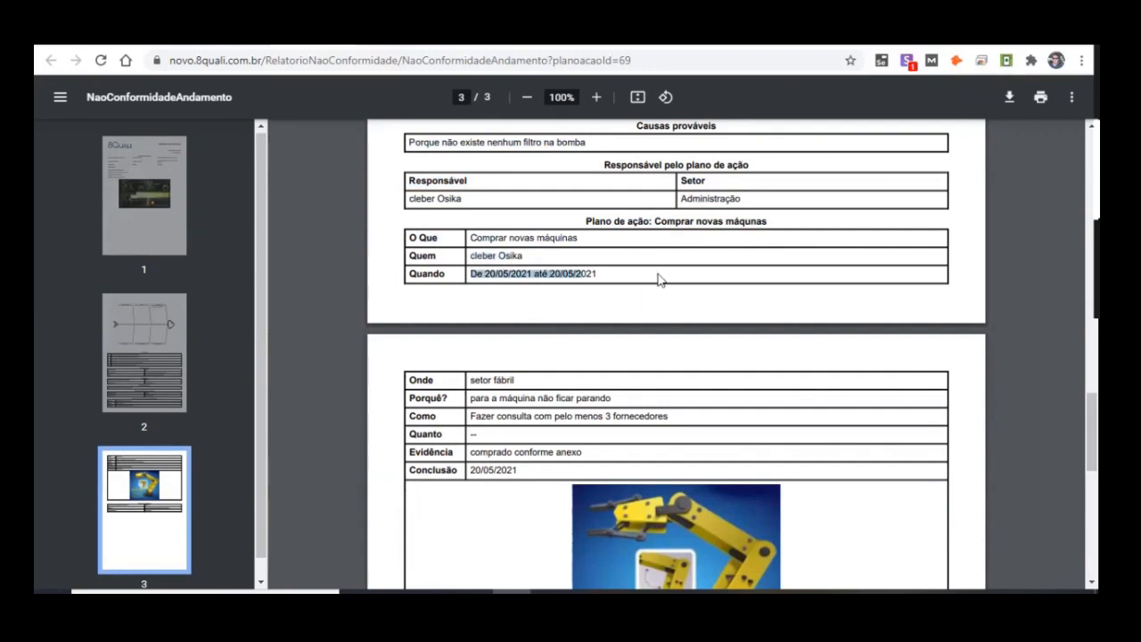
# Step: Review the rest of the action plan from Onde to Conclusão, its evidence image and the Avaliação da Eficácia table
pyautogui.scroll(-3, 494, 315)
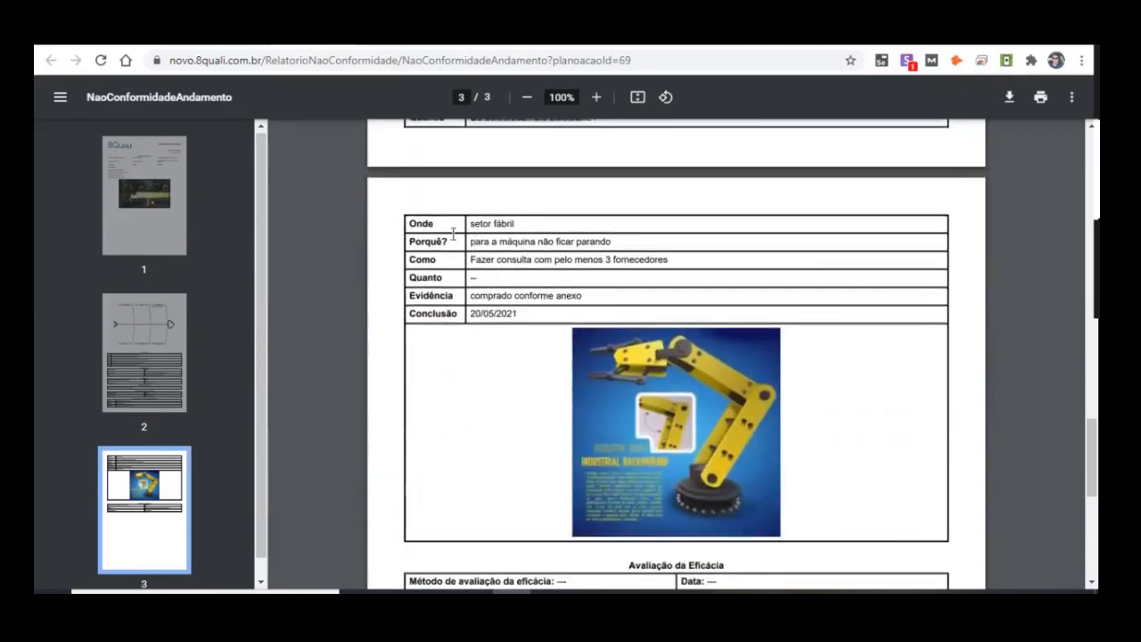
pyautogui.moveTo(476, 223); pyautogui.dragTo(520, 260)
pyautogui.click(479, 279)
pyautogui.doubleClick(440, 297)
pyautogui.moveTo(486, 299); pyautogui.dragTo(604, 301)
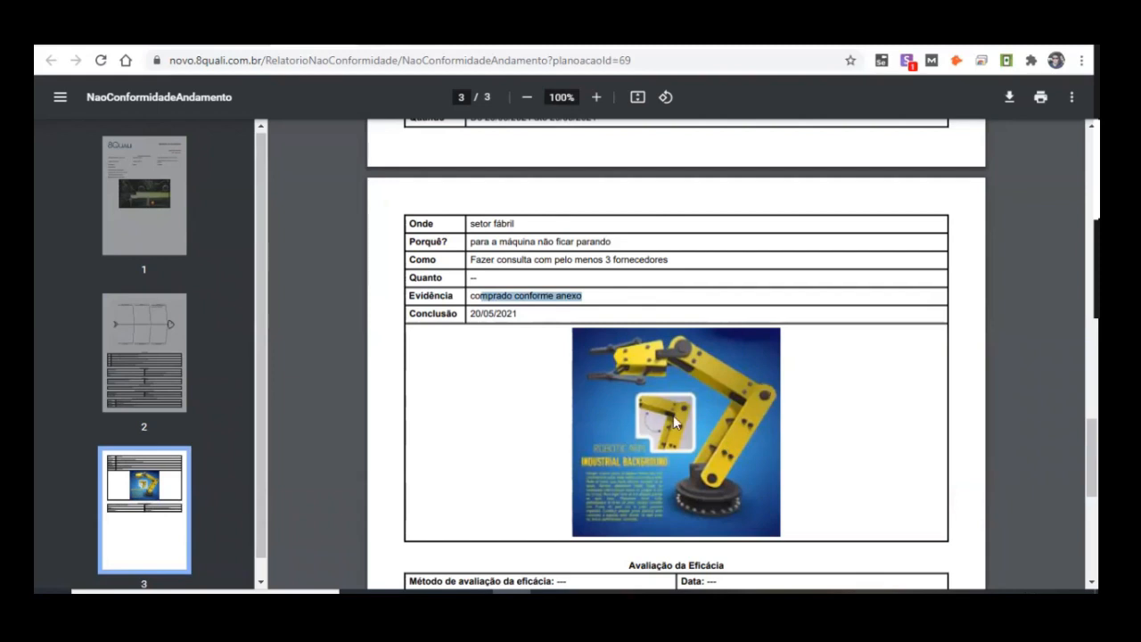
pyautogui.scroll(-2, 675, 424)
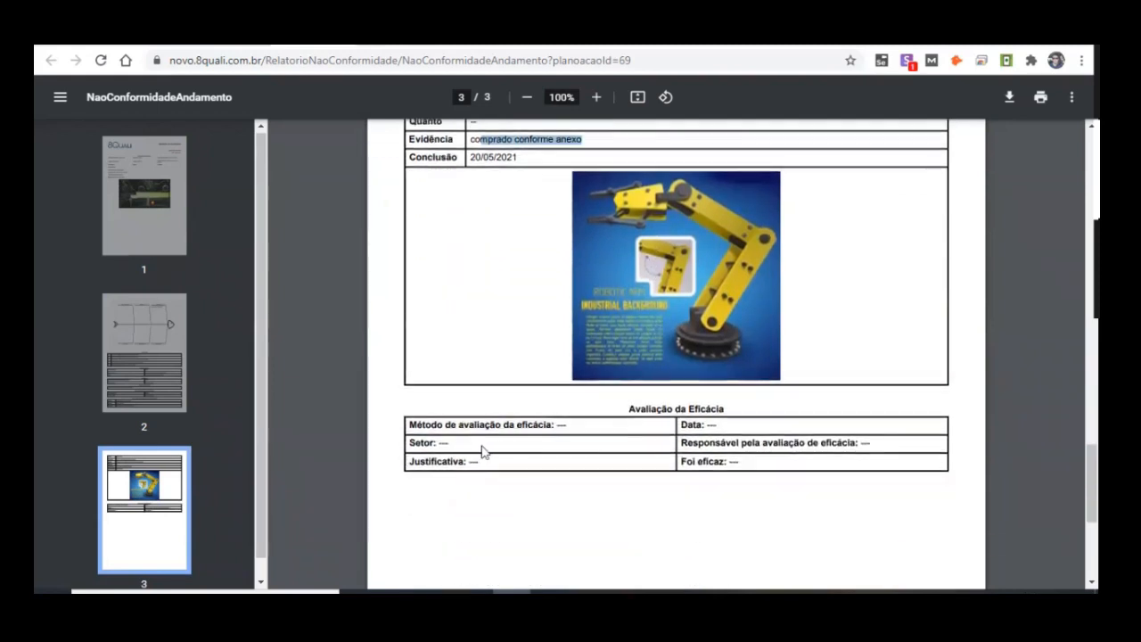
pyautogui.click(627, 419)
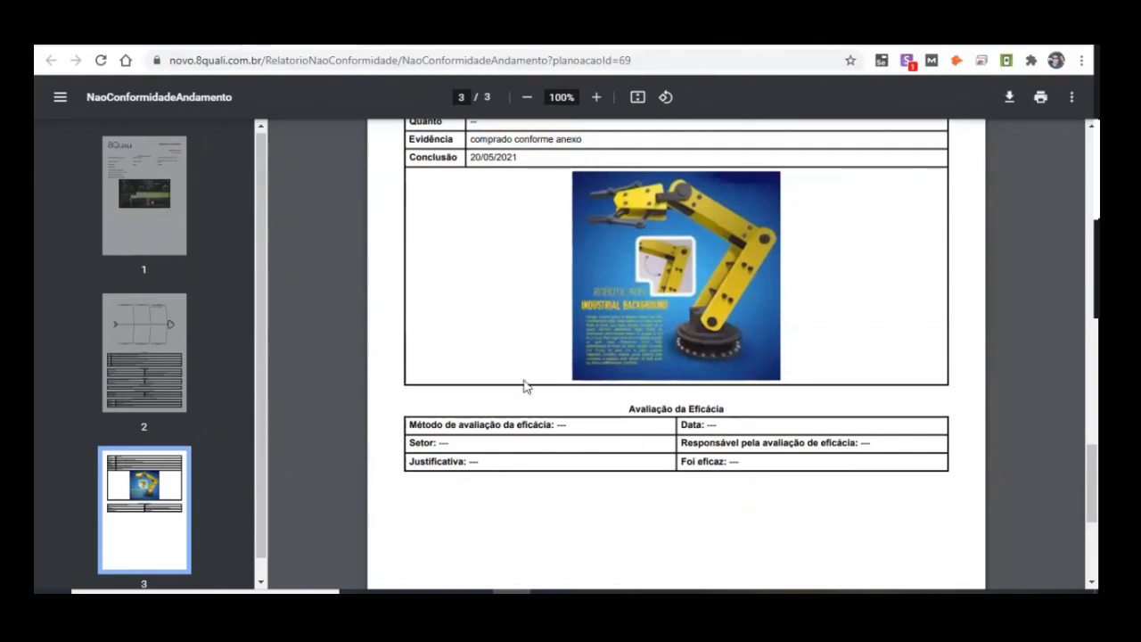
# Step: Return from the report to the occurrence workflow, glance at Determinação das causas and go back to Dados da ocorrência
pyautogui.scroll(12, 740, 387)
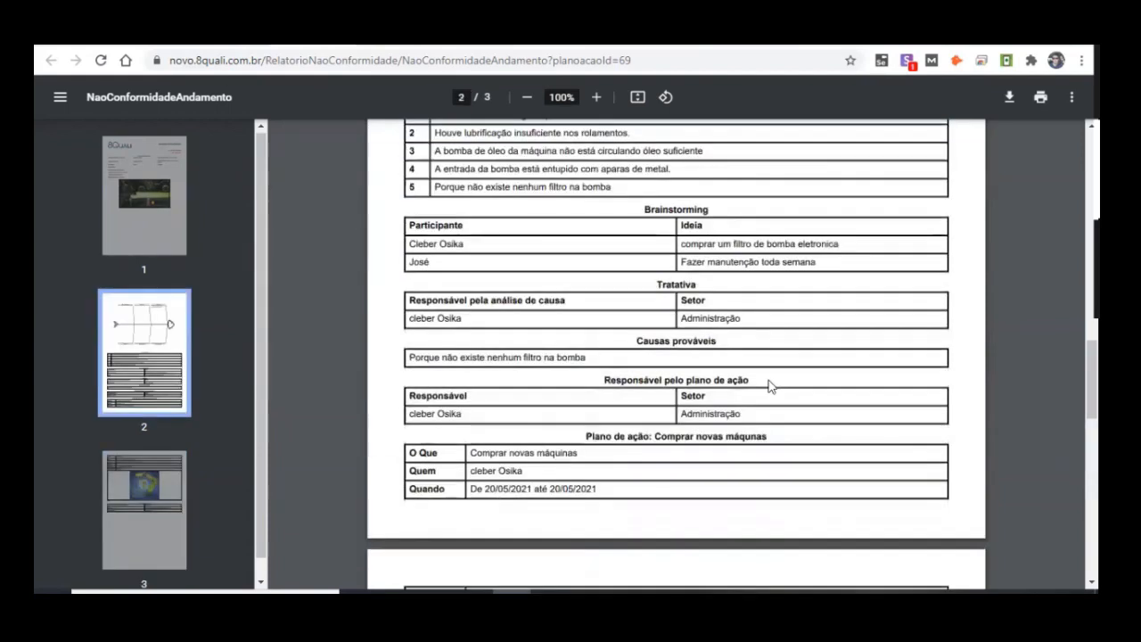
pyautogui.scroll(7, 770, 386)
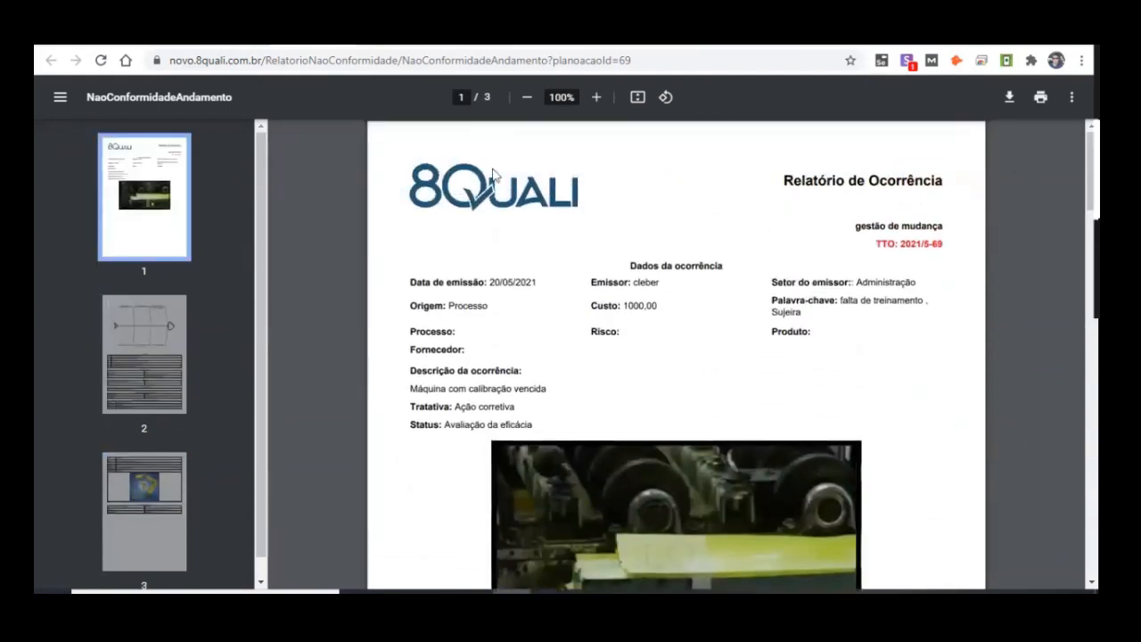
pyautogui.click(347, 39)
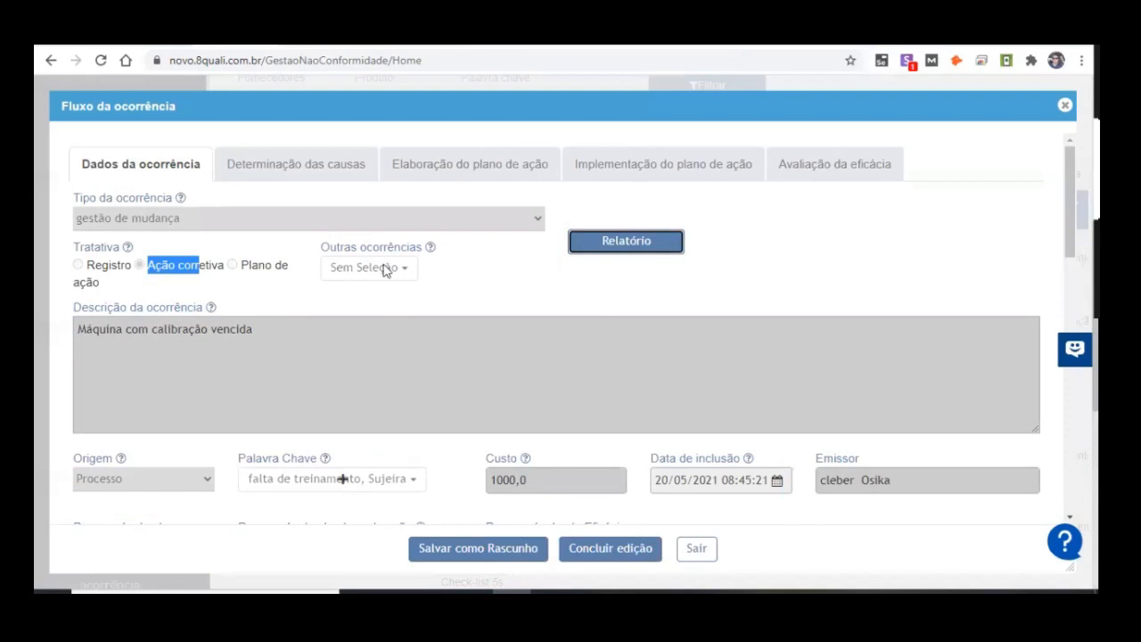
pyautogui.click(276, 177)
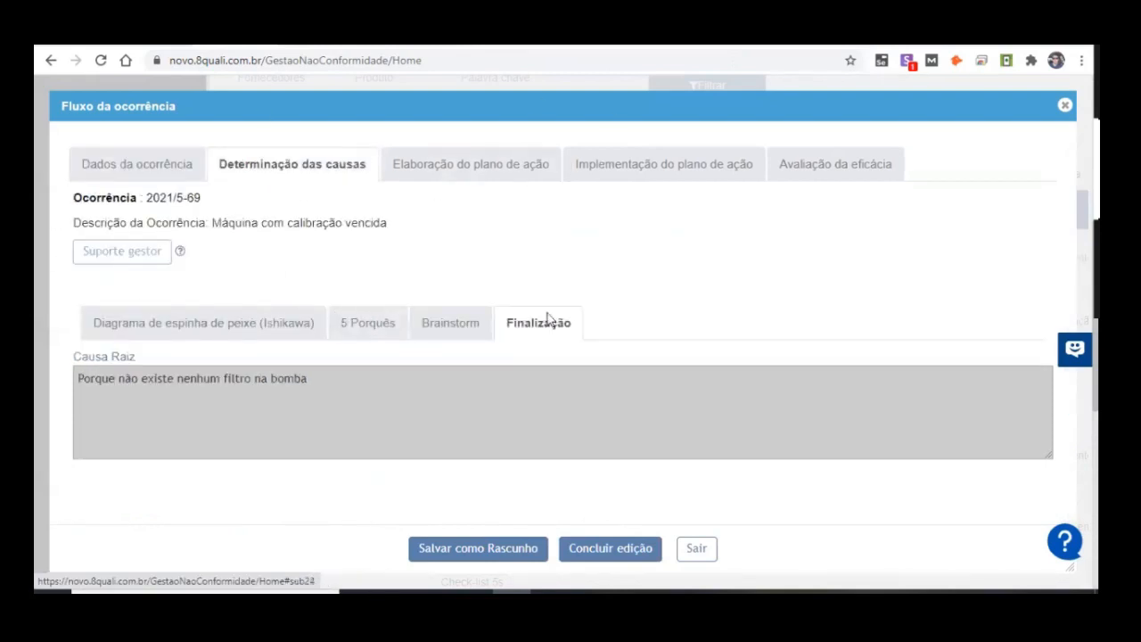
pyautogui.click(161, 162)
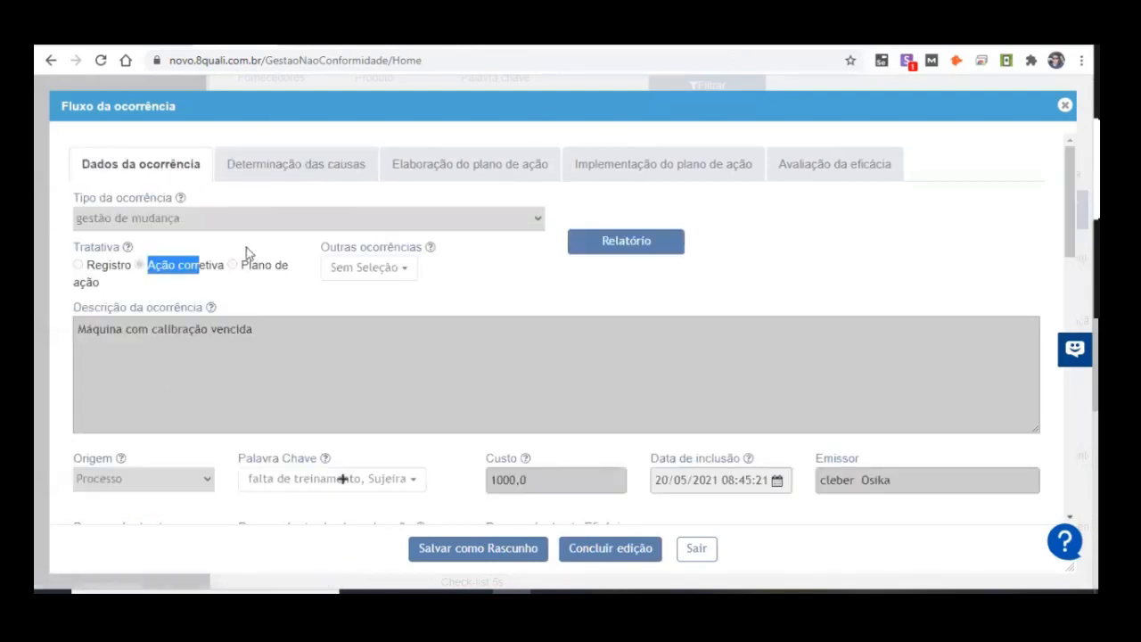
# Step: Open Determinação das causas and examine the Causa Raiz text in its Finalização section
pyautogui.click(295, 171)
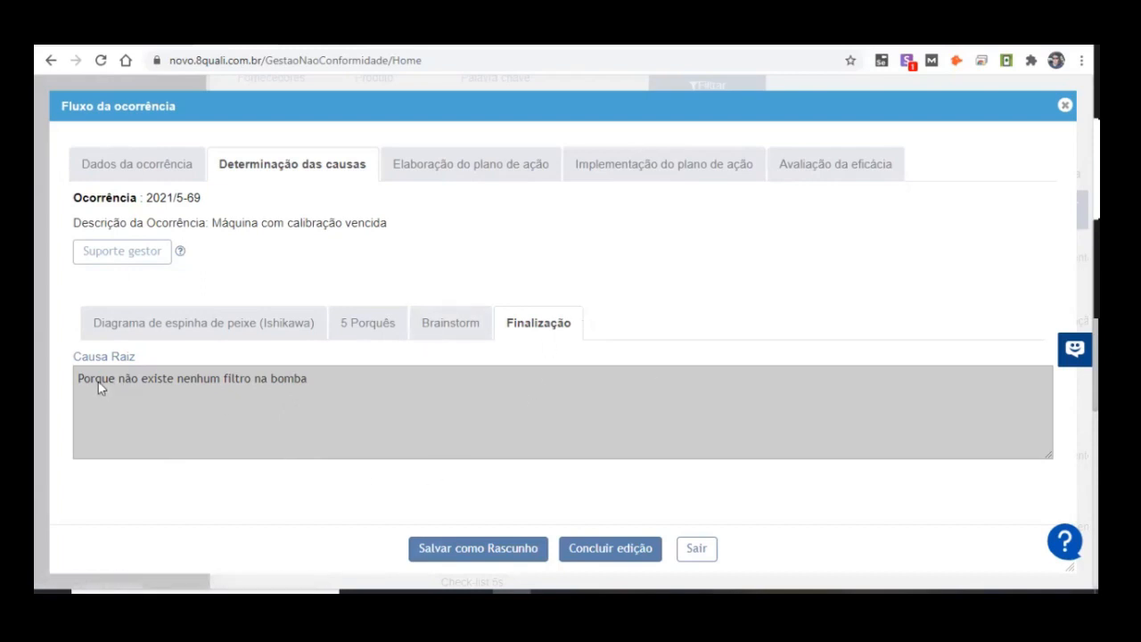
pyautogui.moveTo(97, 381); pyautogui.dragTo(329, 398)
pyautogui.click(105, 402)
# Step: Open the Ishikawa fishbone diagram and examine its categories, including the Máquina cause and its Causa mark
pyautogui.click(241, 319)
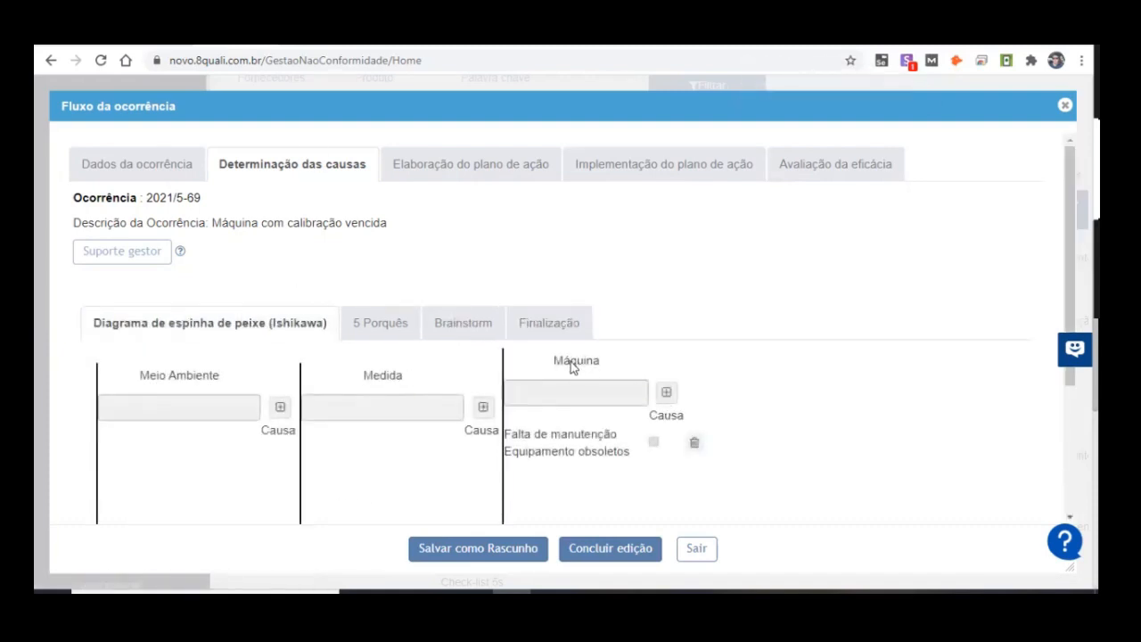
pyautogui.scroll(-1, 425, 360)
pyautogui.moveTo(586, 282); pyautogui.dragTo(505, 219)
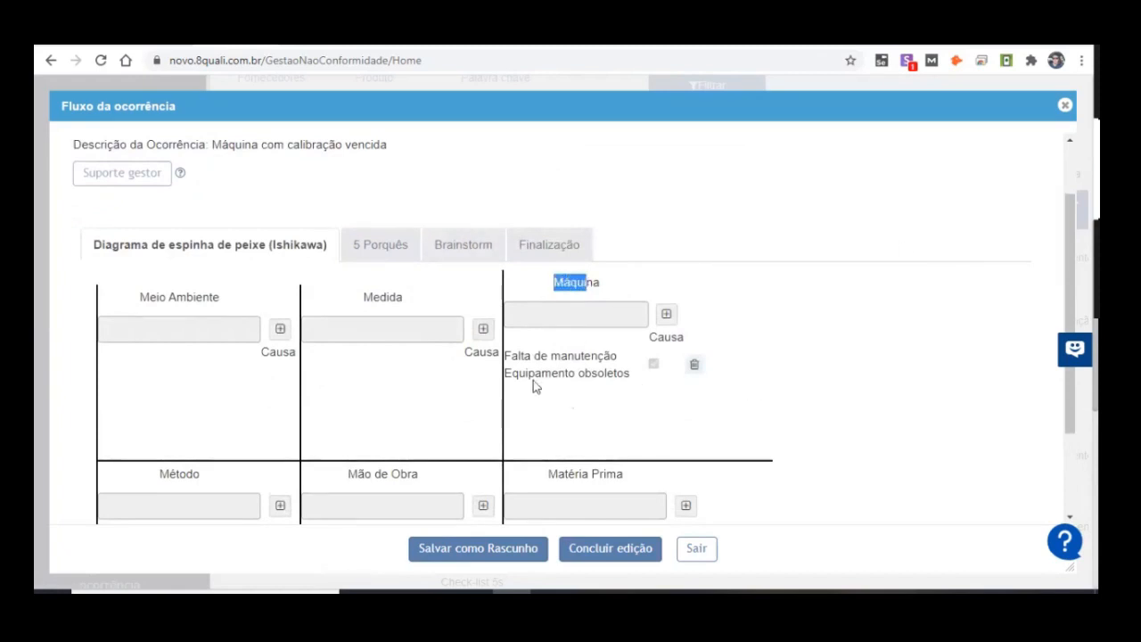
pyautogui.moveTo(501, 363); pyautogui.dragTo(664, 370)
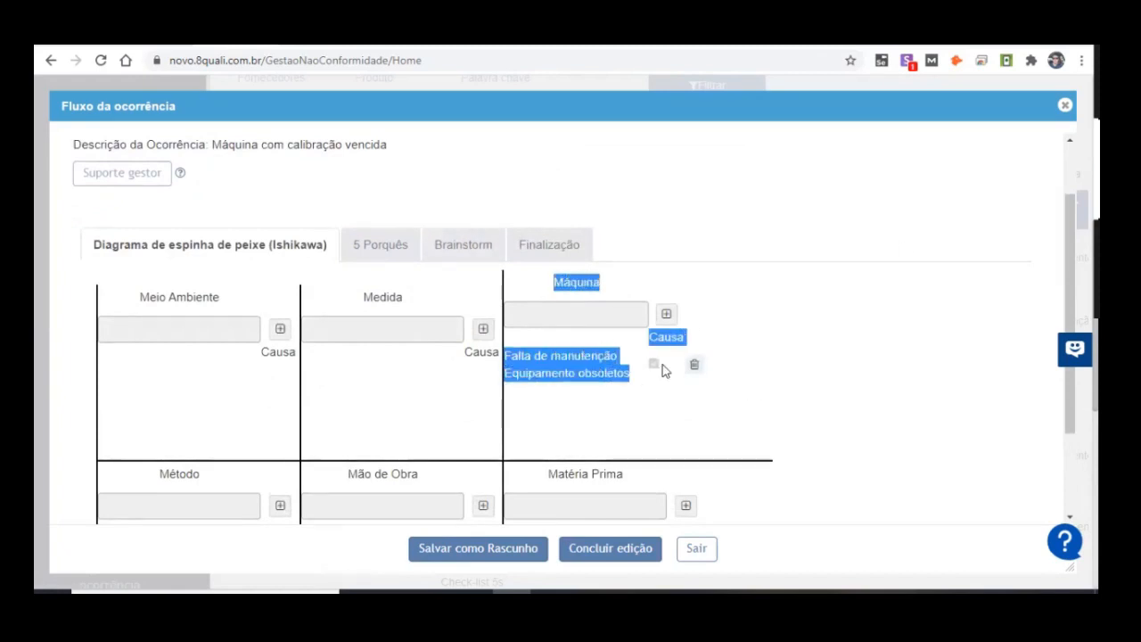
pyautogui.click(569, 381)
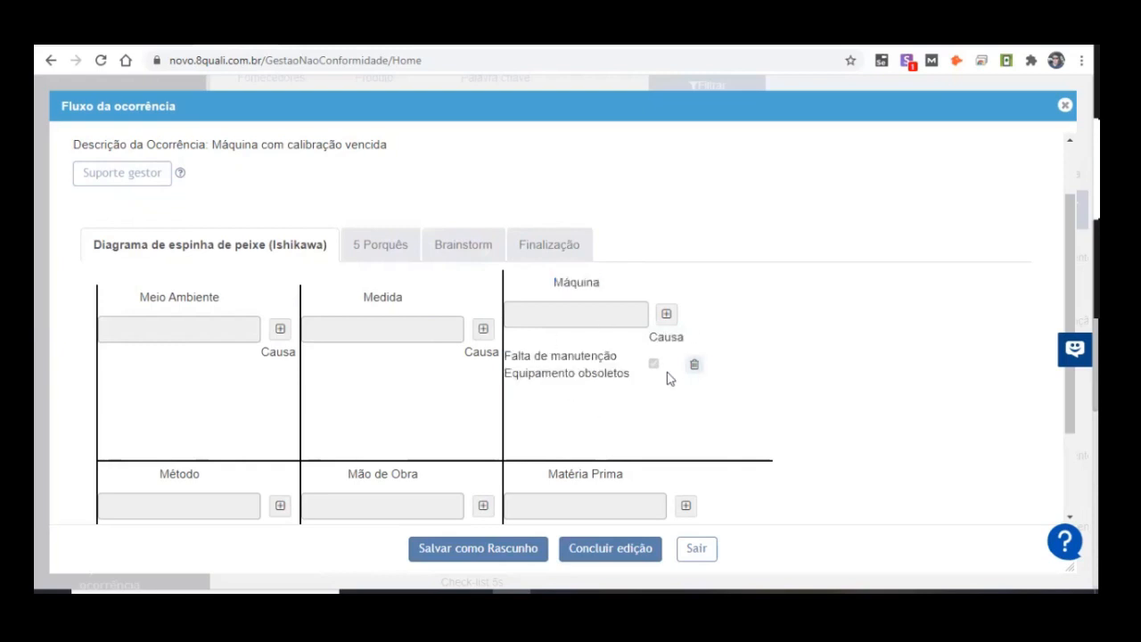
pyautogui.scroll(-2, 224, 312)
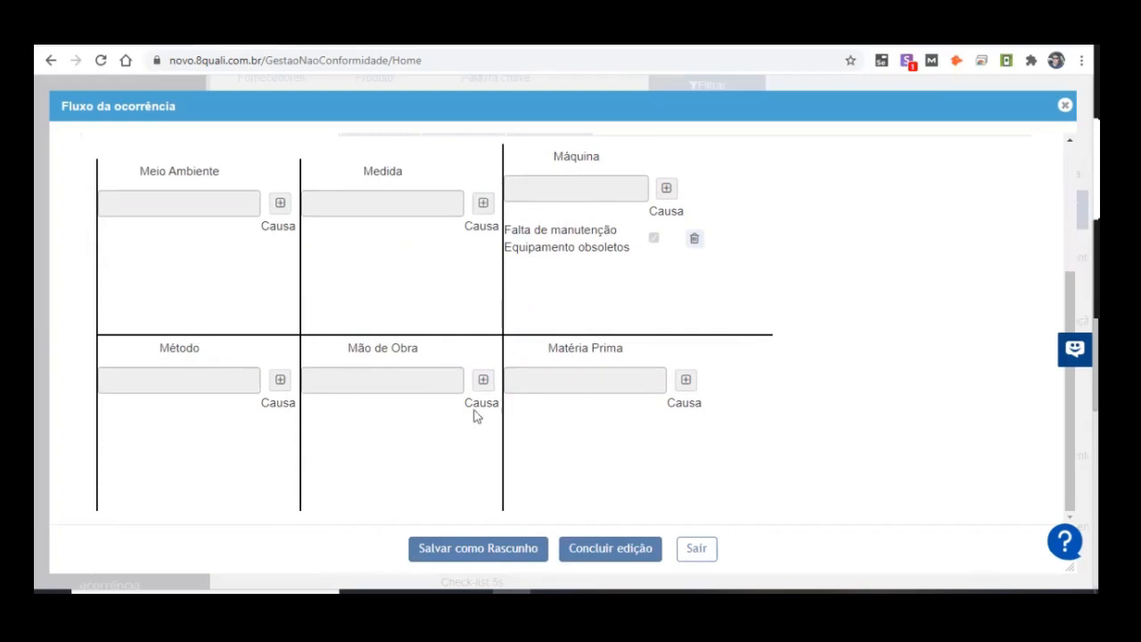
pyautogui.scroll(1, 767, 424)
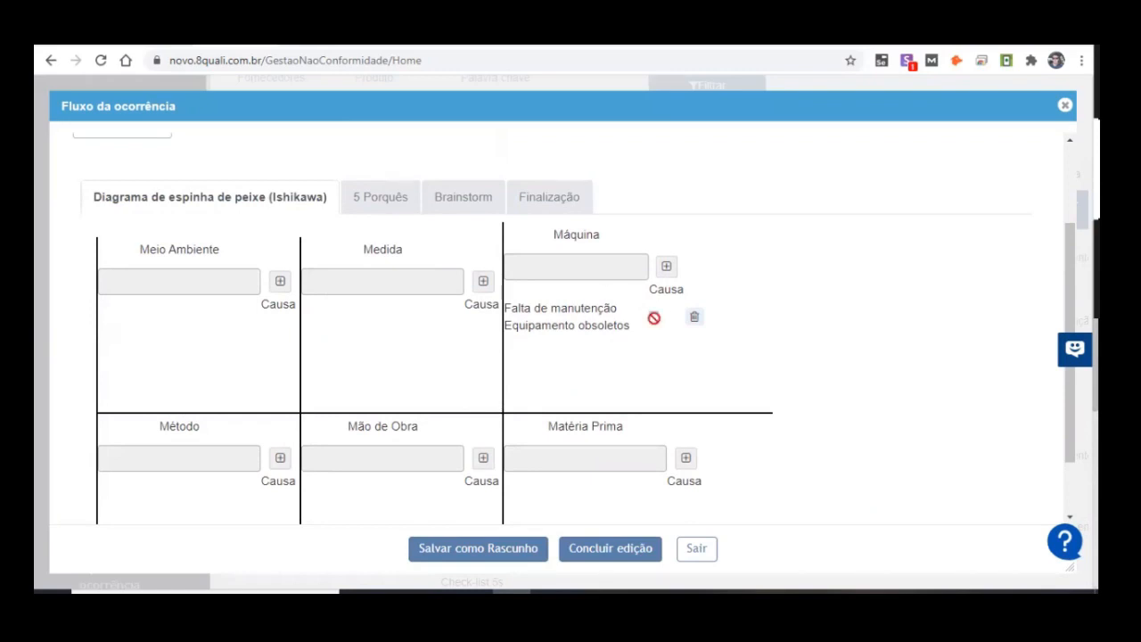
pyautogui.scroll(2, 546, 285)
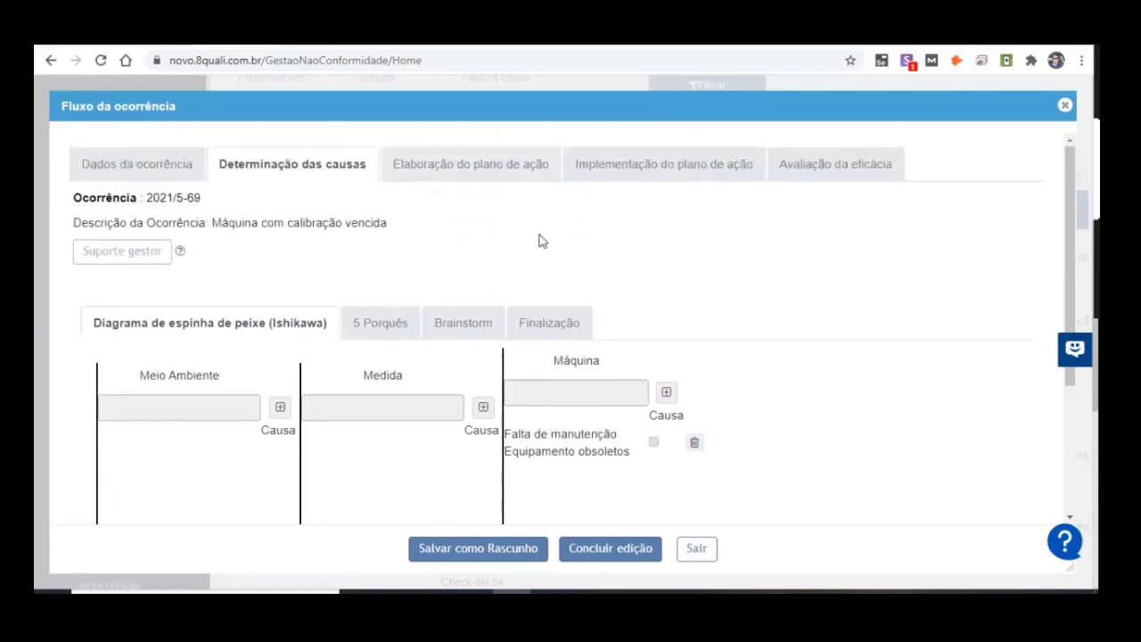
# Step: Open the 5 Porquês analysis and read through each why down to the one marked as Causa provável
pyautogui.click(373, 328)
pyautogui.scroll(-1, 542, 262)
pyautogui.scroll(-3, 680, 286)
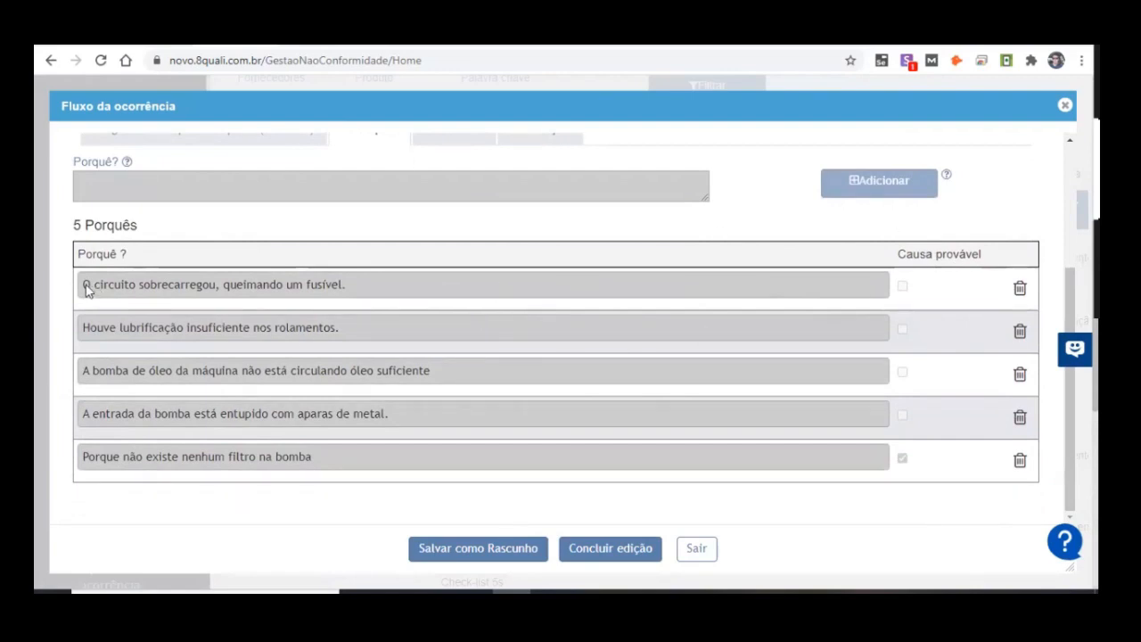
pyautogui.moveTo(84, 284); pyautogui.dragTo(336, 303)
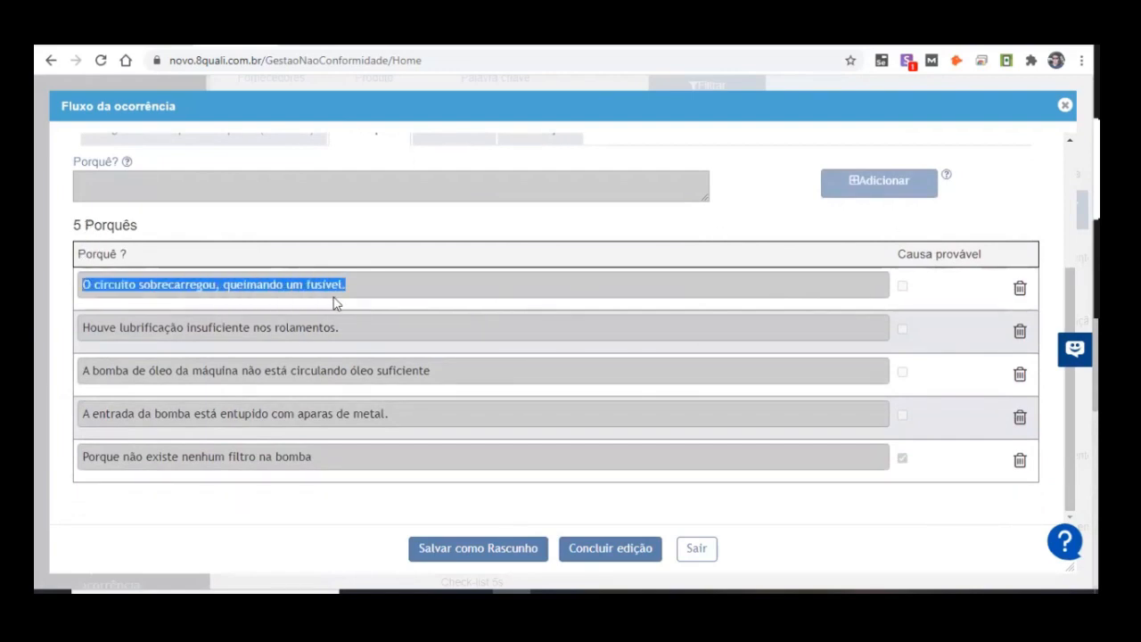
pyautogui.moveTo(82, 330); pyautogui.dragTo(433, 346)
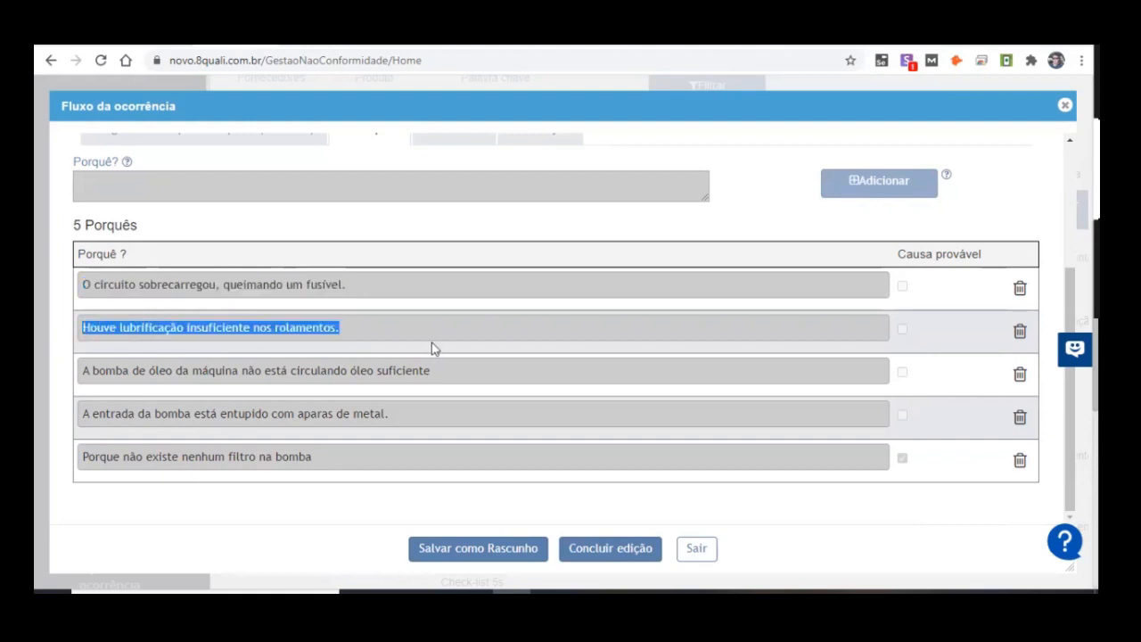
pyautogui.click(103, 363)
pyautogui.moveTo(80, 413); pyautogui.dragTo(393, 414)
pyautogui.moveTo(80, 462); pyautogui.dragTo(377, 464)
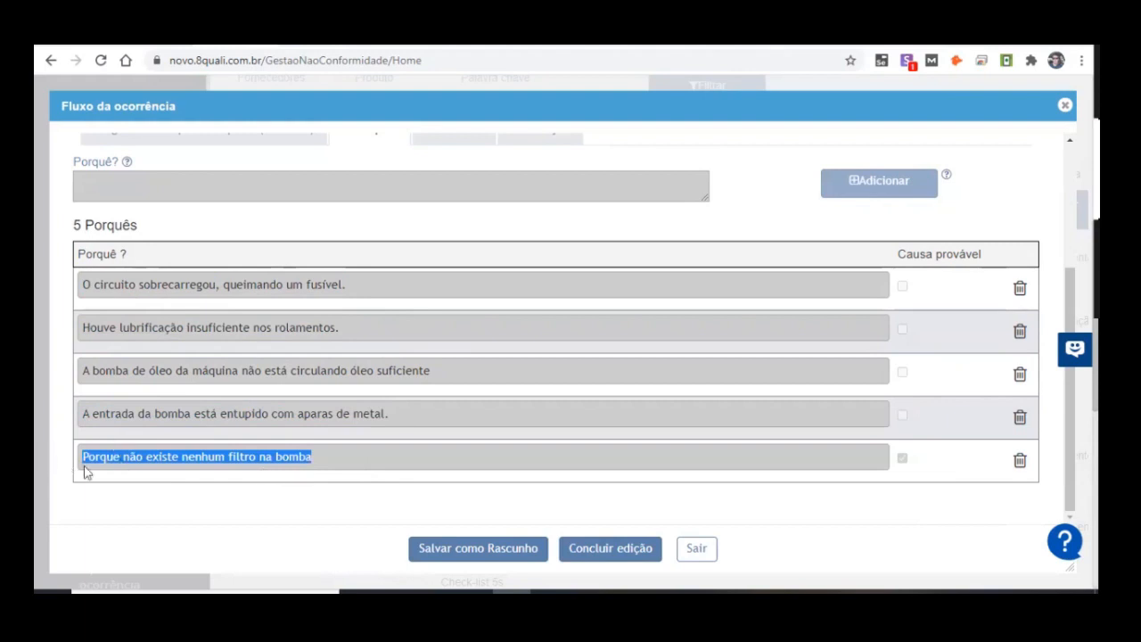
pyautogui.moveTo(86, 464); pyautogui.dragTo(213, 468)
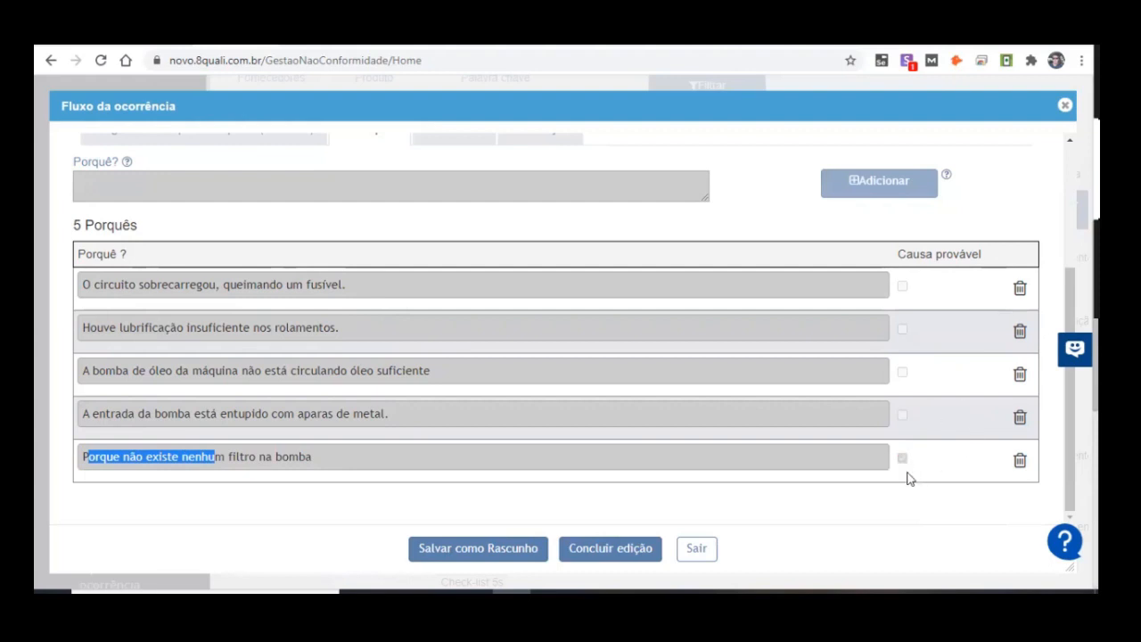
# Step: Open the Brainstorm section of the cause analysis to view the participants and their ideas
pyautogui.scroll(3, 420, 293)
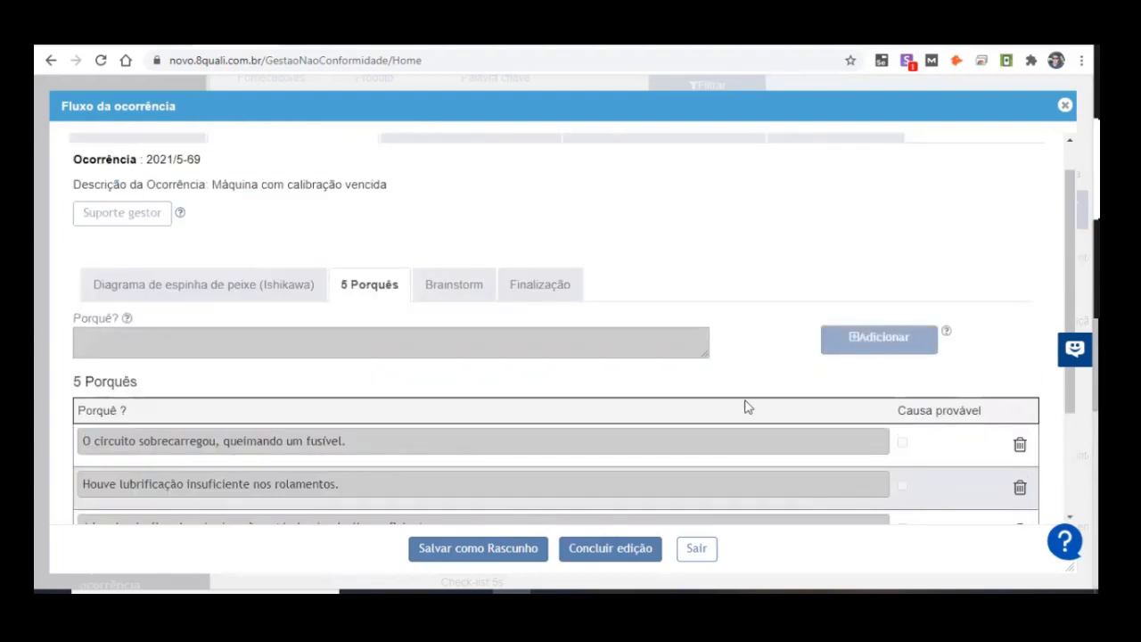
pyautogui.scroll(1, 642, 379)
pyautogui.click(477, 335)
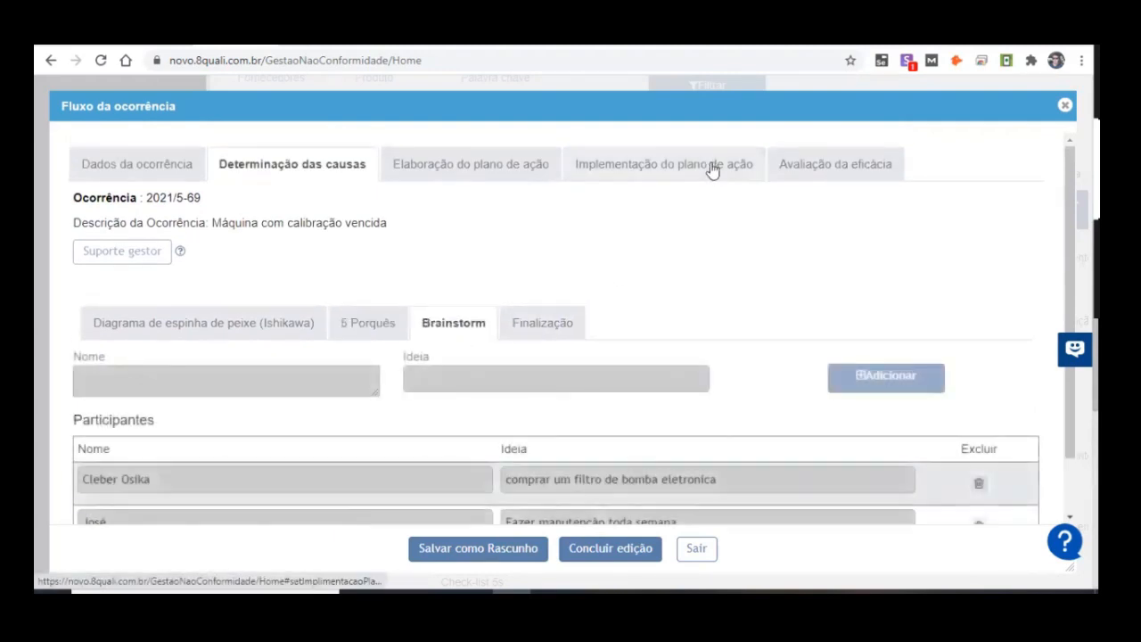
# Step: Read through the participants and each of their ideas in the Brainstorm list
pyautogui.scroll(-1, 502, 219)
pyautogui.moveTo(80, 426); pyautogui.dragTo(109, 472)
pyautogui.click(87, 416)
pyautogui.moveTo(504, 416); pyautogui.dragTo(734, 420)
pyautogui.moveTo(511, 456); pyautogui.dragTo(678, 504)
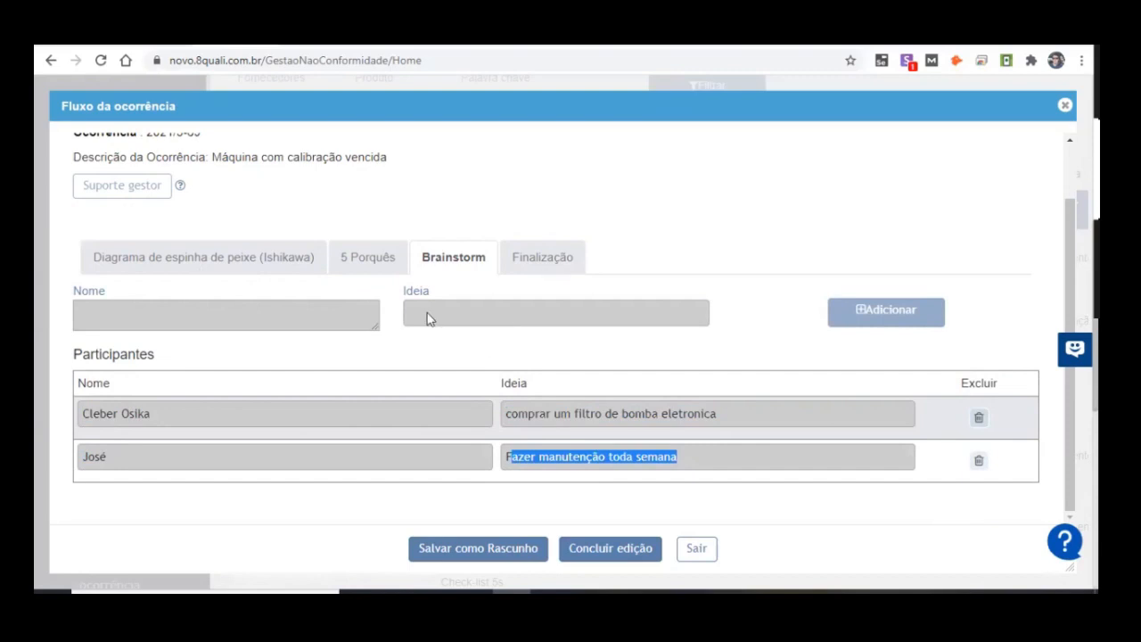
# Step: View the Finalização section of the cause analysis and review the responsible persons and deadlines in Dados da ocorrência
pyautogui.click(575, 266)
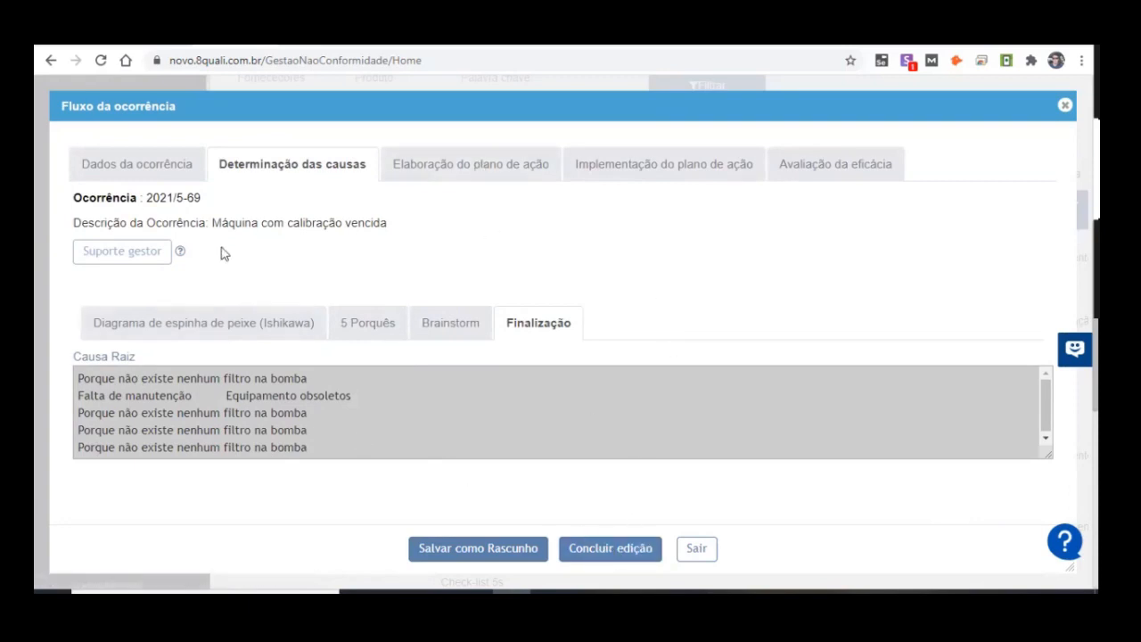
pyautogui.click(163, 171)
pyautogui.scroll(-2, 787, 331)
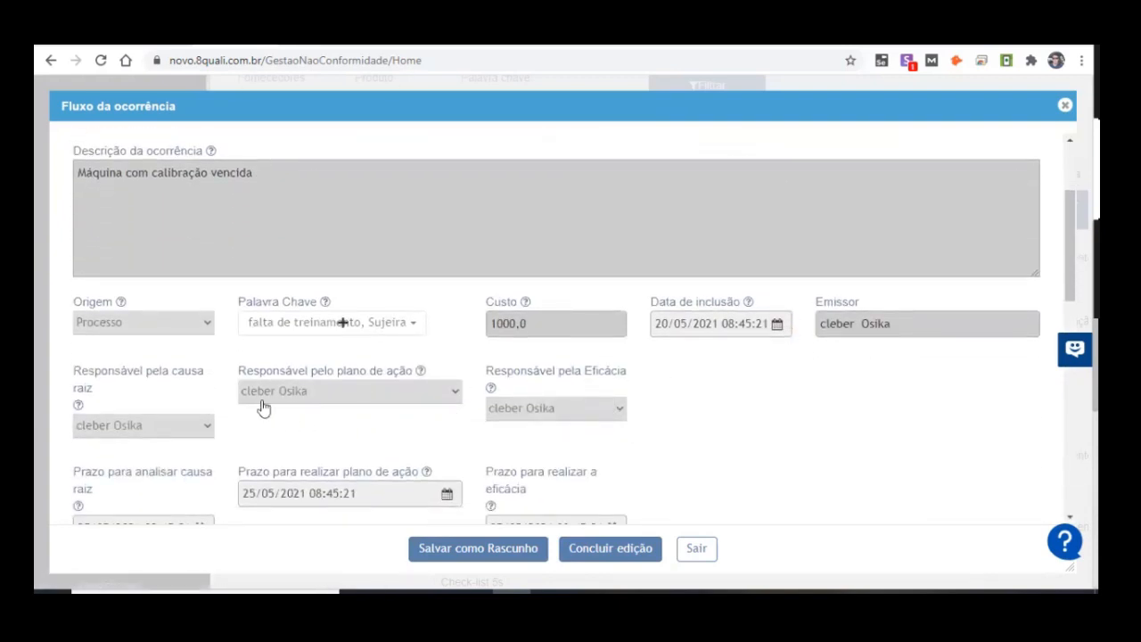
pyautogui.scroll(2, 303, 403)
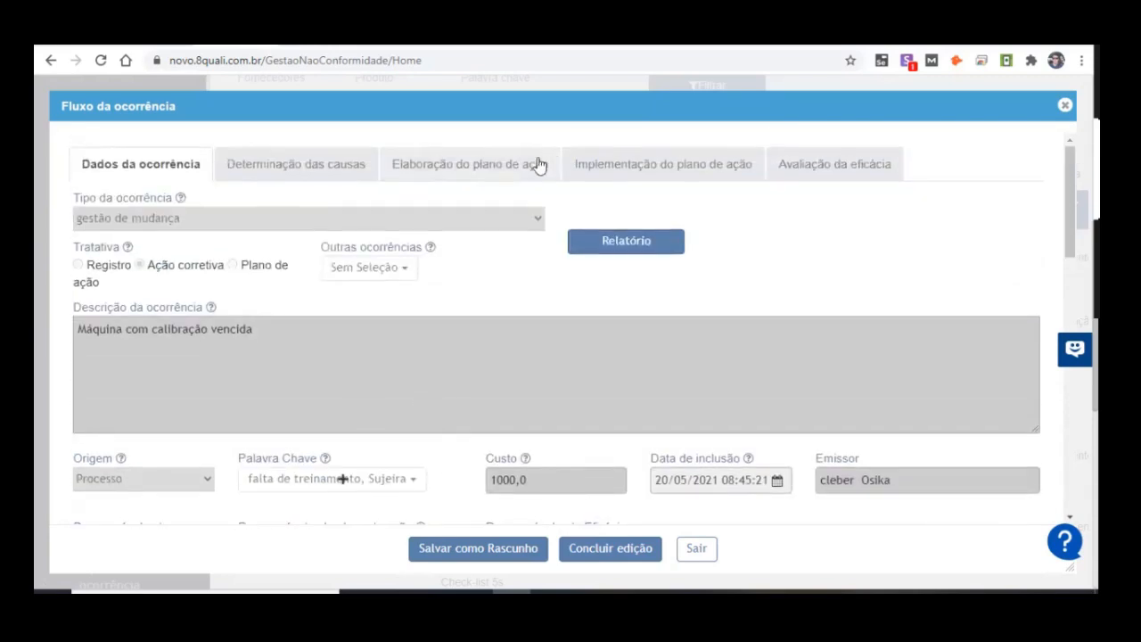
# Step: Open Elaboração do plano de ação and examine the listed plan's description and status
pyautogui.click(537, 165)
pyautogui.doubleClick(113, 394)
pyautogui.click(340, 436)
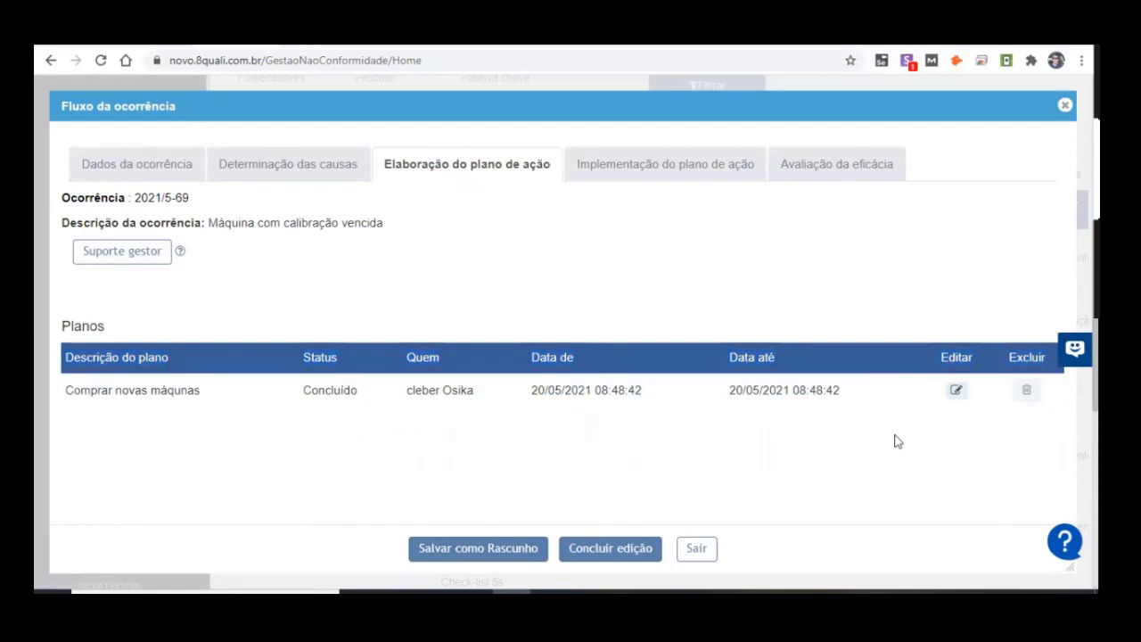
pyautogui.moveTo(68, 400); pyautogui.dragTo(157, 400)
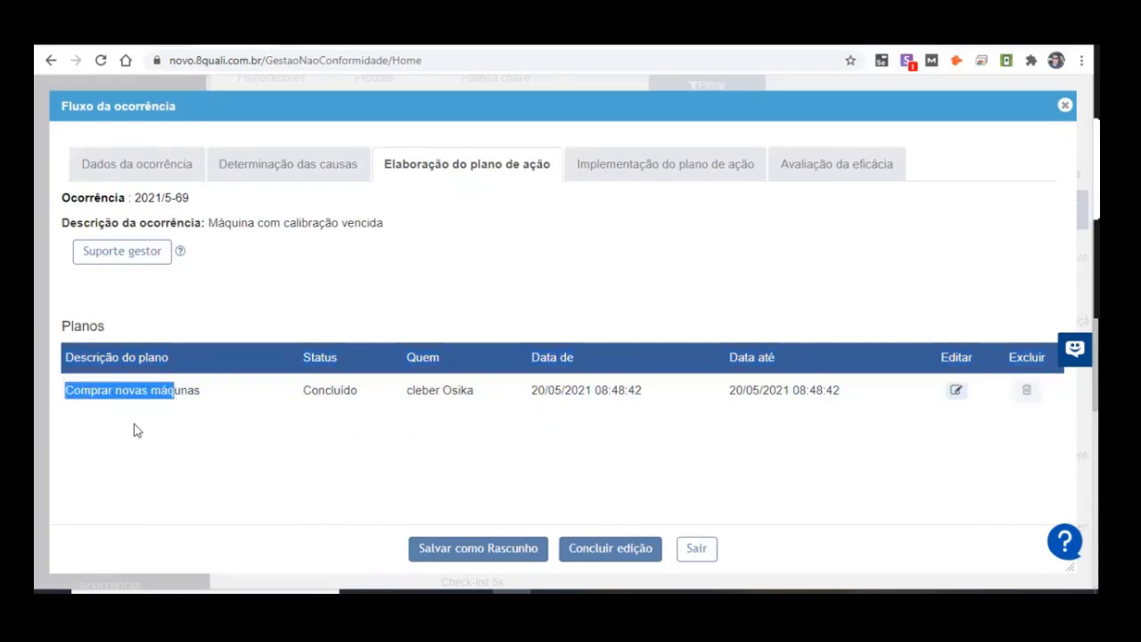
pyautogui.click(100, 436)
pyautogui.moveTo(302, 392); pyautogui.dragTo(332, 394)
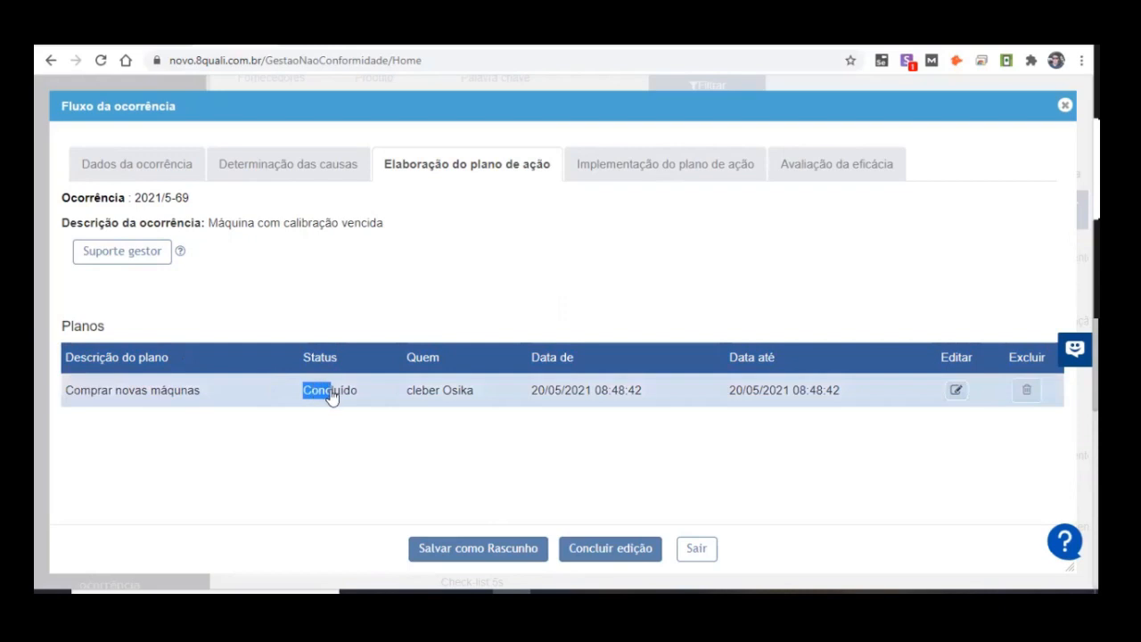
# Step: Open the plan "Comprar novas máqunas" and read its fields from Nome do plano through Porque
pyautogui.click(958, 391)
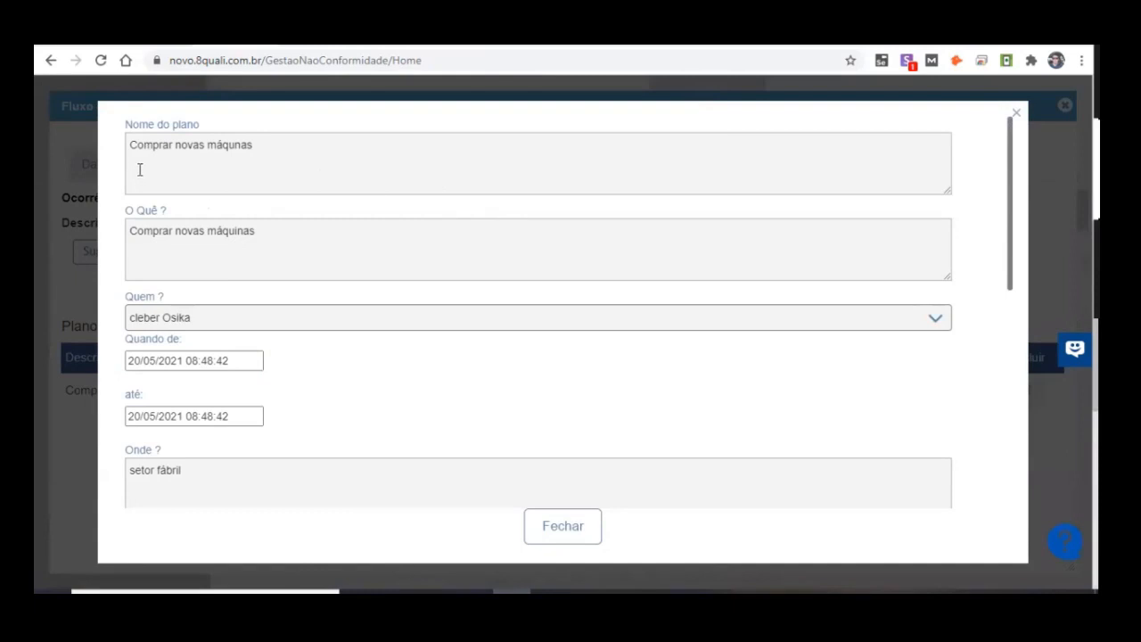
pyautogui.moveTo(137, 146); pyautogui.dragTo(278, 147)
pyautogui.moveTo(137, 234); pyautogui.dragTo(356, 235)
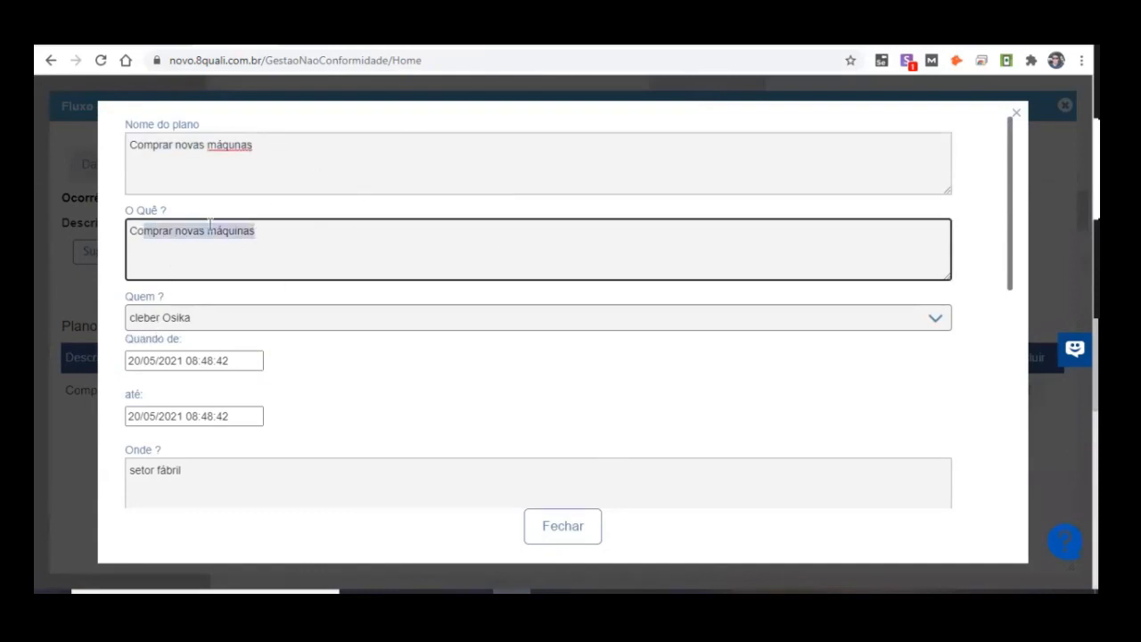
pyautogui.scroll(-1, 234, 401)
pyautogui.moveTo(235, 402); pyautogui.dragTo(51, 387)
pyautogui.scroll(-2, 297, 333)
pyautogui.moveTo(397, 341); pyautogui.dragTo(71, 335)
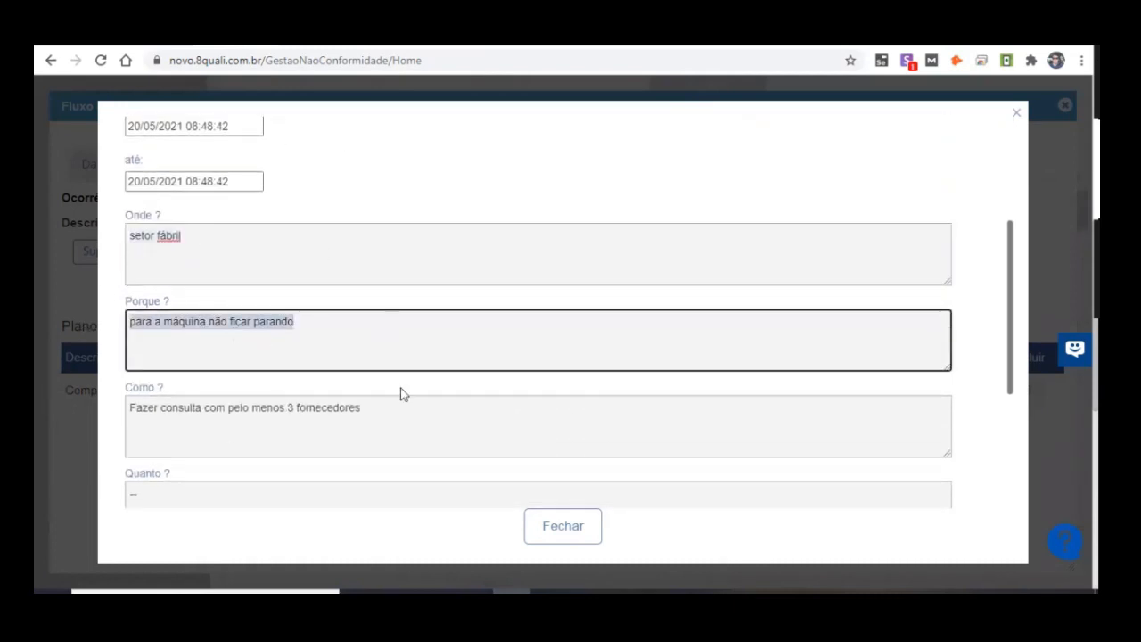
# Step: Read the plan's Como, Quanto and Evidência fields and its attached document, and close the plan details
pyautogui.moveTo(393, 410); pyautogui.dragTo(70, 386)
pyautogui.scroll(-2, 472, 243)
pyautogui.moveTo(308, 343); pyautogui.dragTo(62, 281)
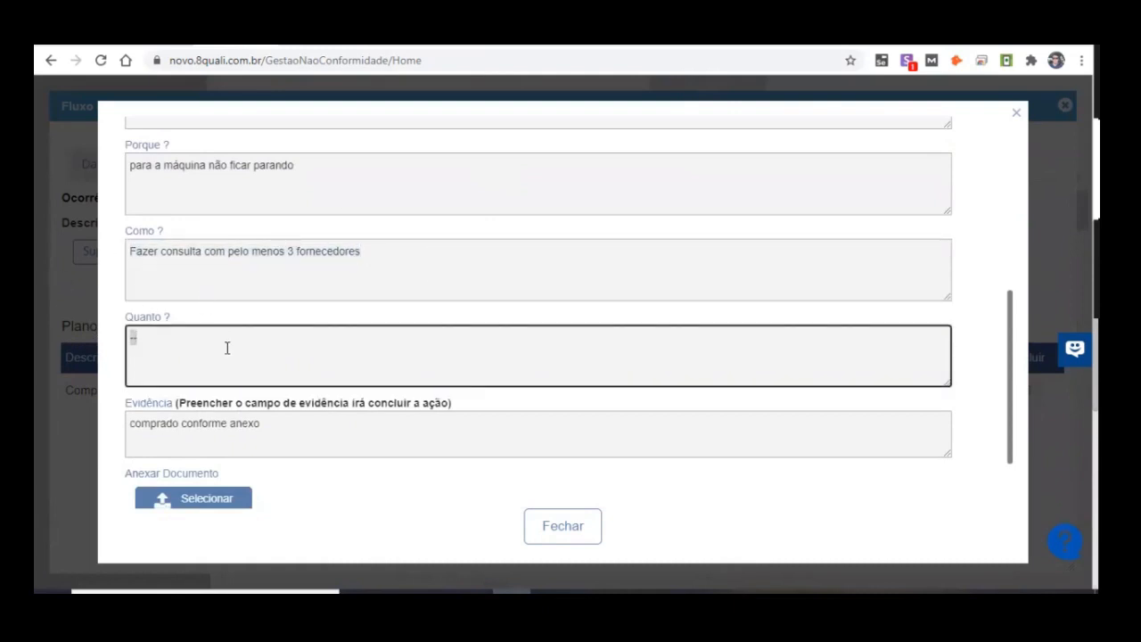
pyautogui.moveTo(138, 446); pyautogui.dragTo(361, 348)
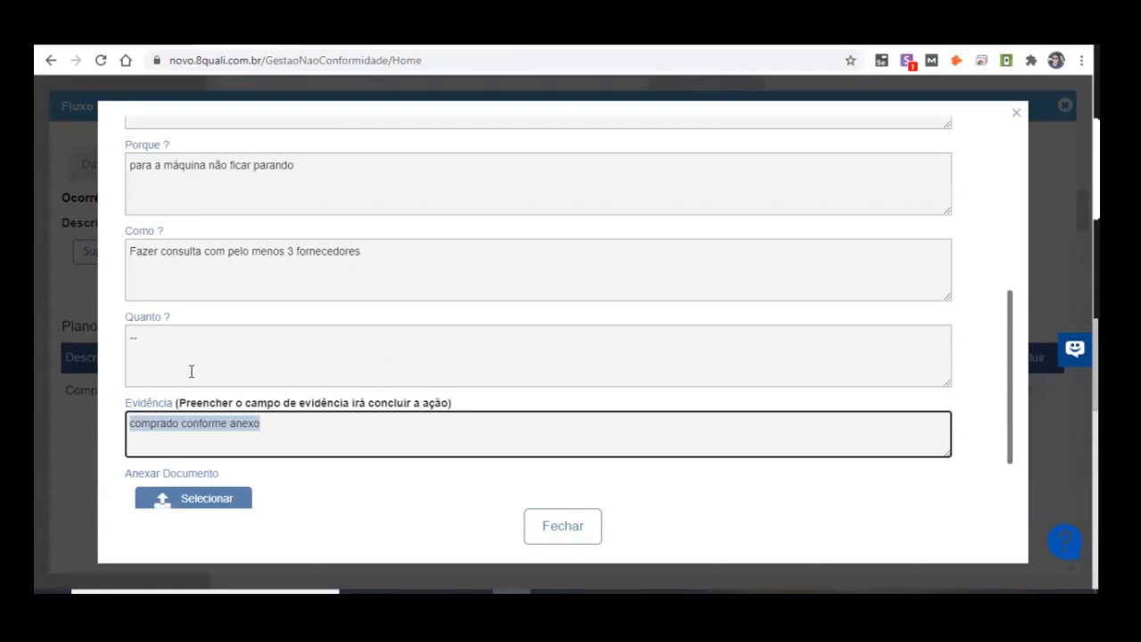
pyautogui.scroll(2, 338, 229)
pyautogui.scroll(-3, 182, 260)
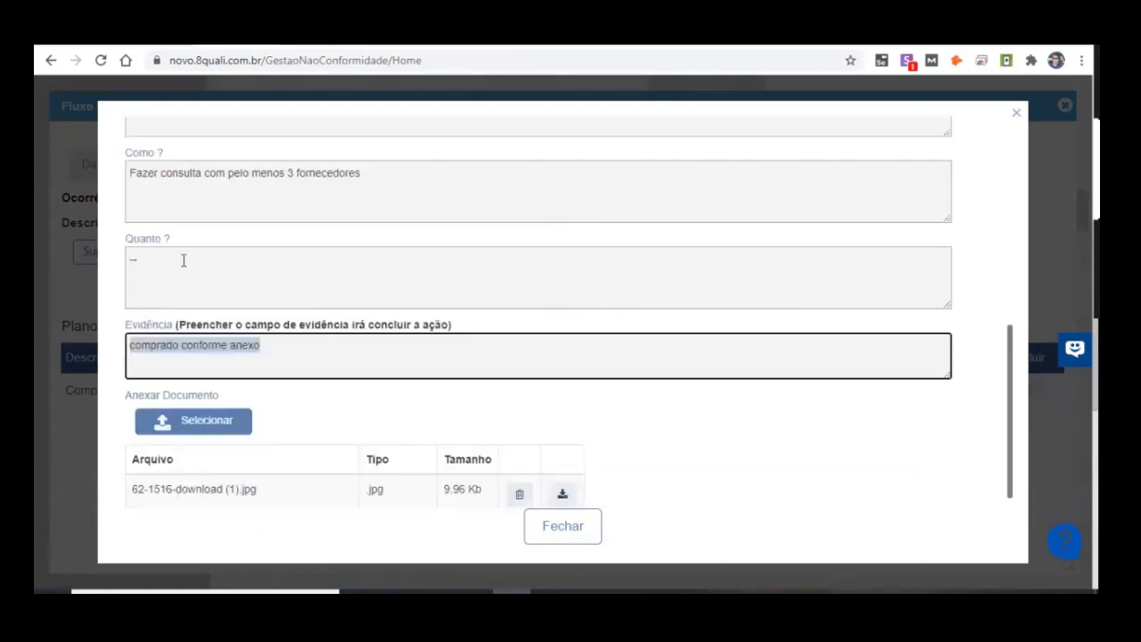
pyautogui.moveTo(126, 345); pyautogui.dragTo(457, 350)
pyautogui.moveTo(145, 488); pyautogui.dragTo(339, 469)
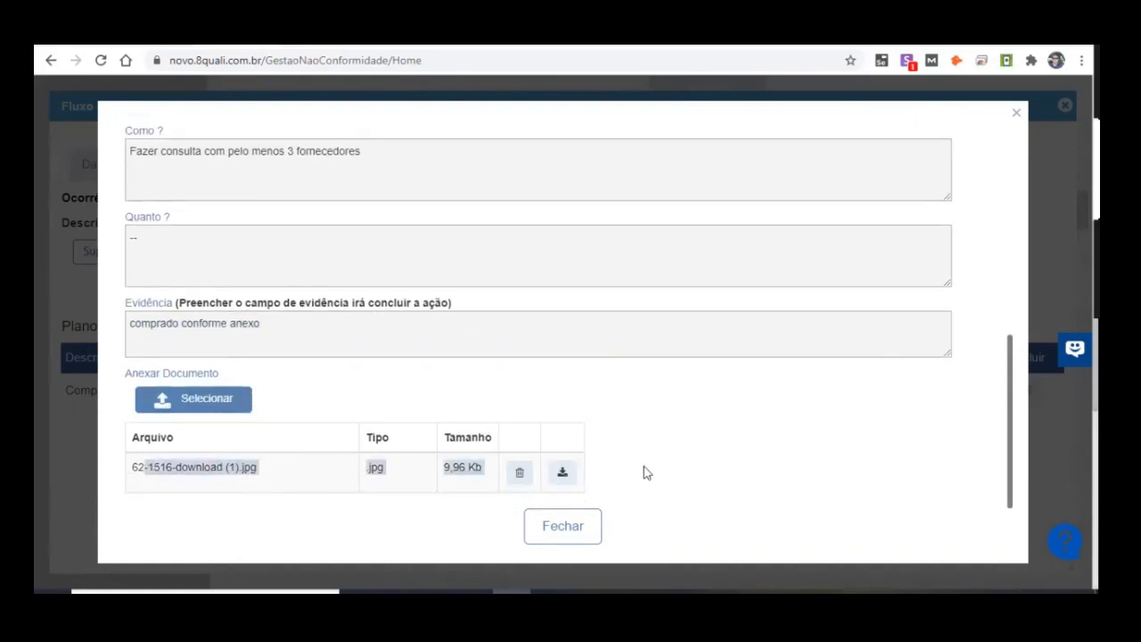
pyautogui.scroll(5, 646, 473)
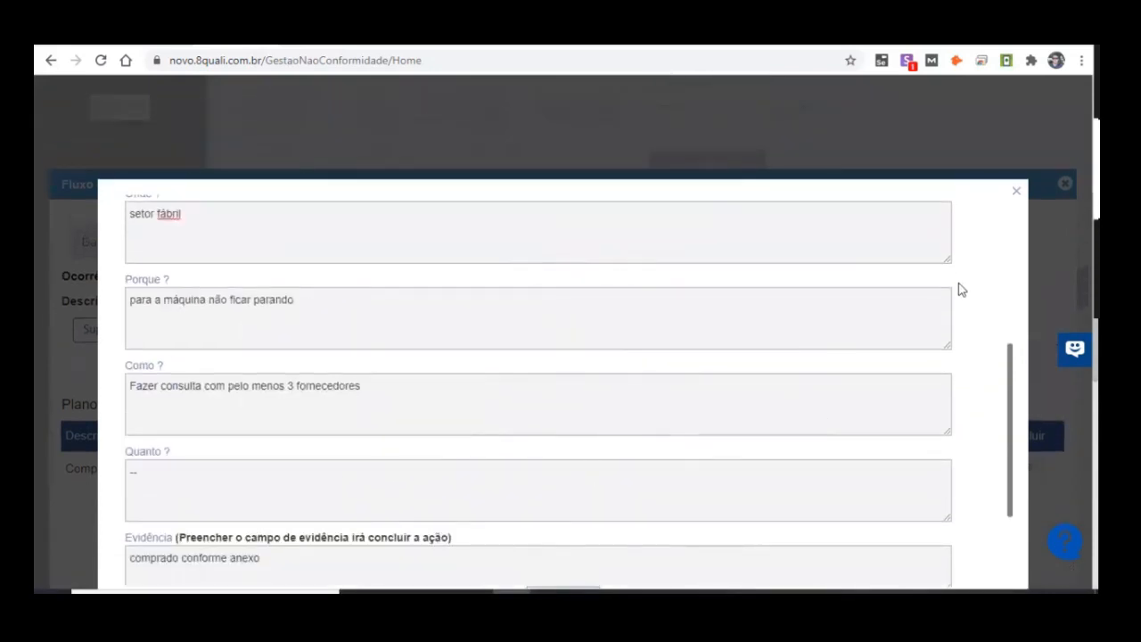
pyautogui.click(1016, 190)
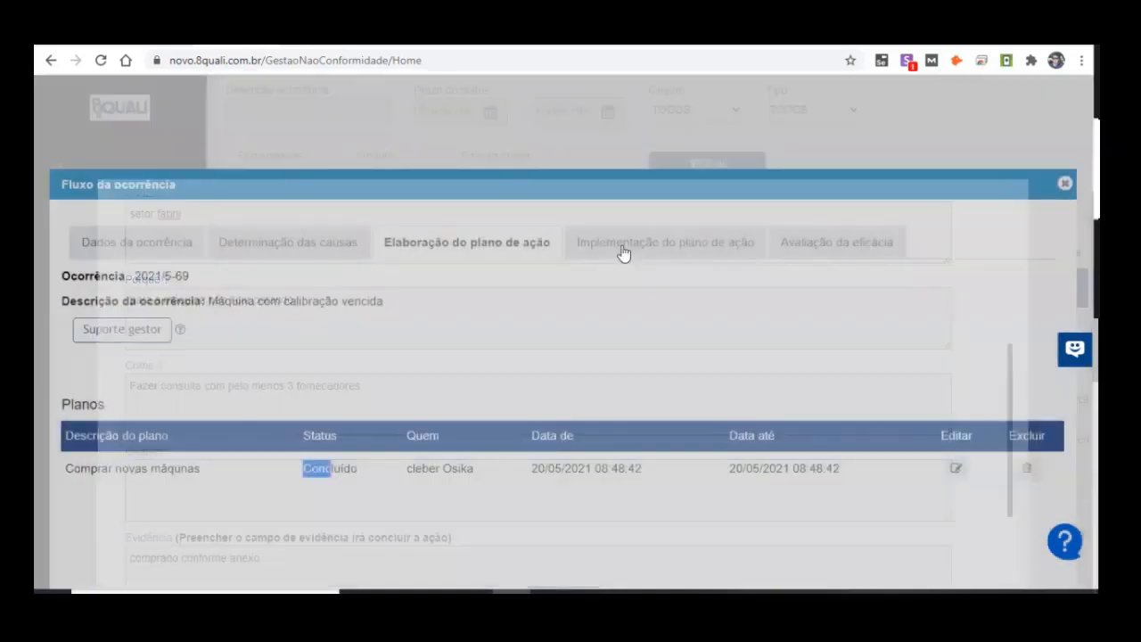
# Step: Compare the Dados da ocorrência stage with Elaboração do plano de ação and look over the occurrence data again
pyautogui.click(156, 241)
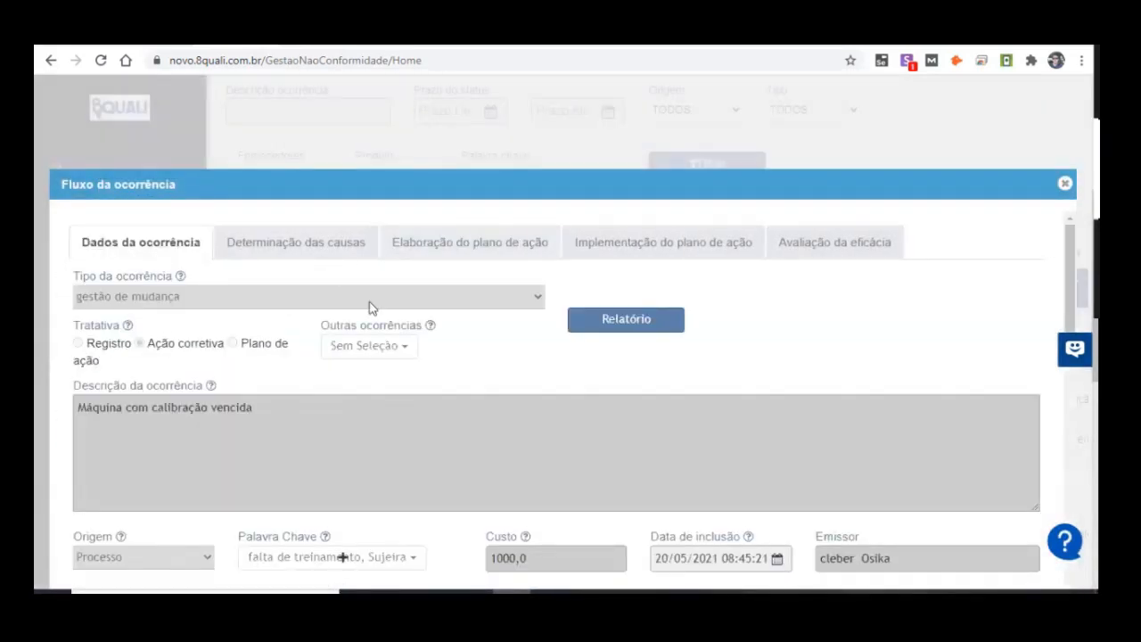
pyautogui.click(461, 250)
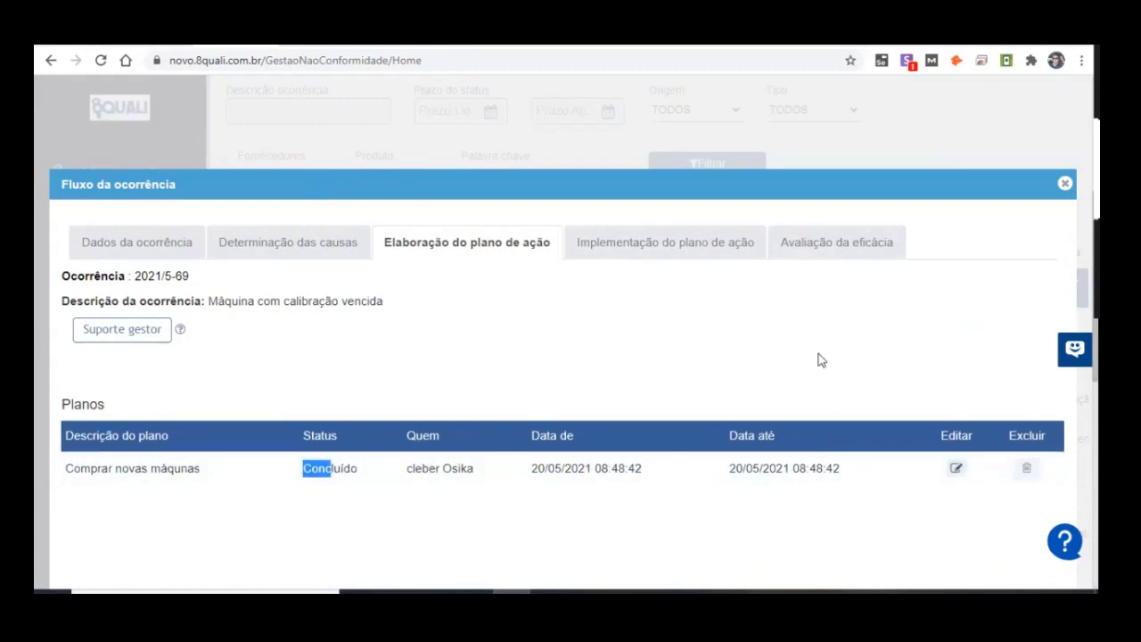
pyautogui.click(140, 250)
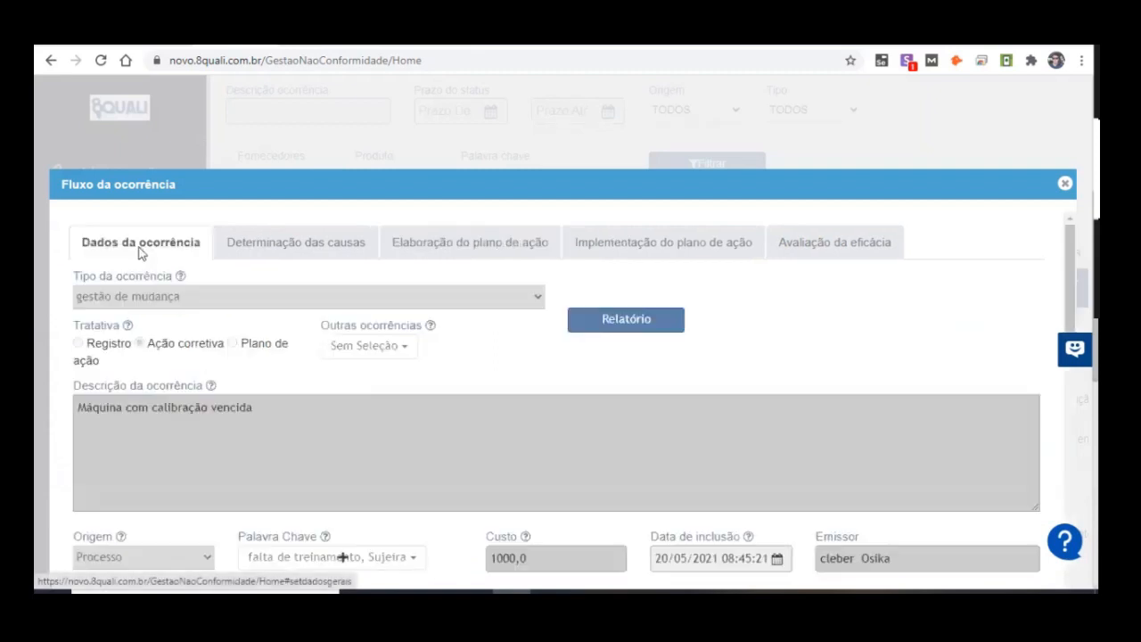
pyautogui.scroll(-1, 535, 507)
pyautogui.scroll(1, 490, 446)
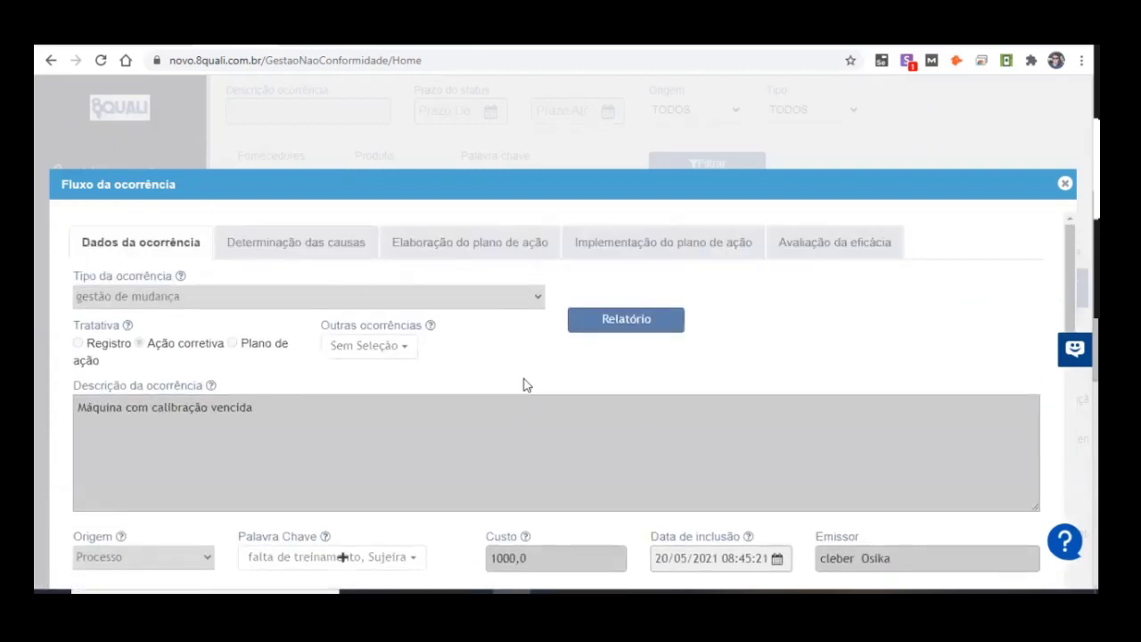
# Step: Return to Elaboração do plano de ação and examine who is responsible for the listed plan
pyautogui.click(606, 254)
pyautogui.click(538, 253)
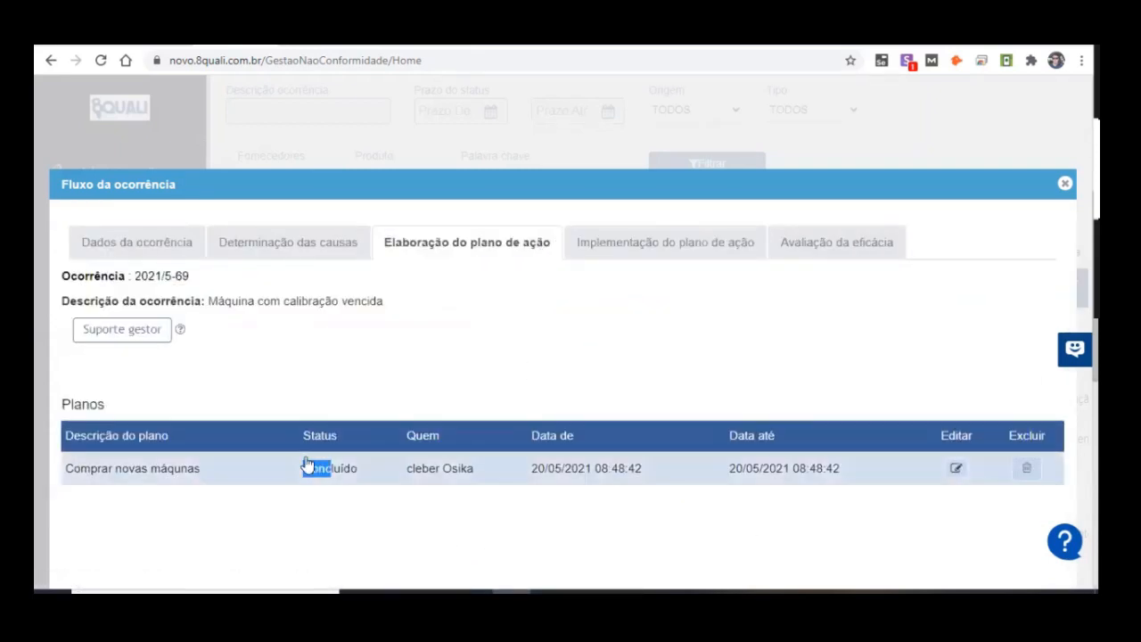
pyautogui.moveTo(406, 478); pyautogui.dragTo(567, 483)
pyautogui.click(401, 489)
pyautogui.moveTo(403, 481); pyautogui.dragTo(454, 482)
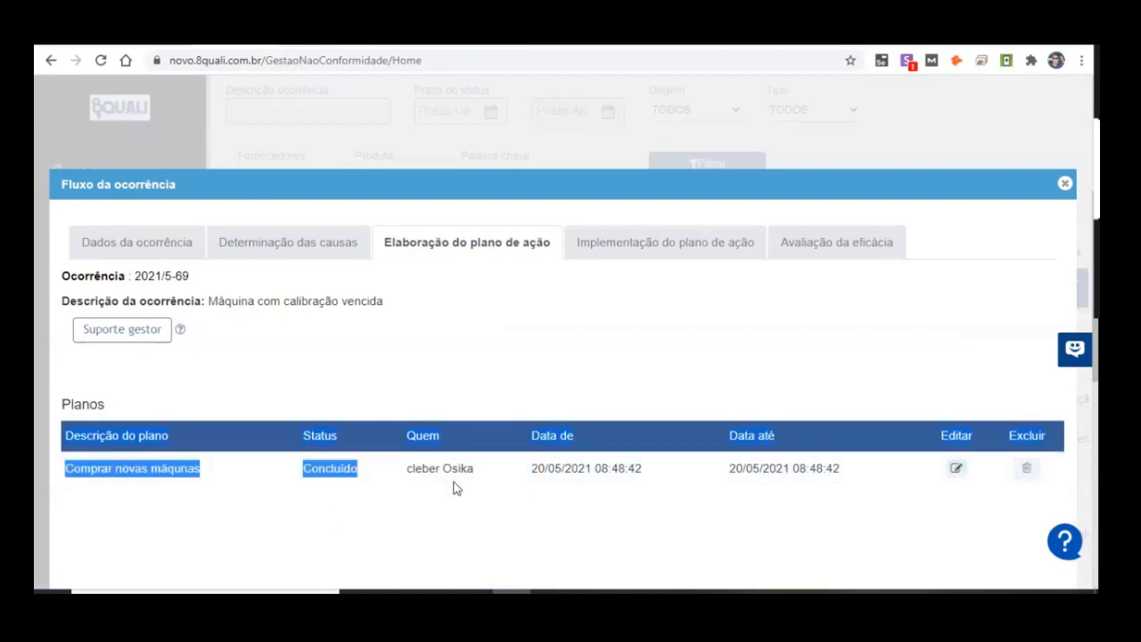
pyautogui.click(458, 508)
pyautogui.scroll(-1, 609, 471)
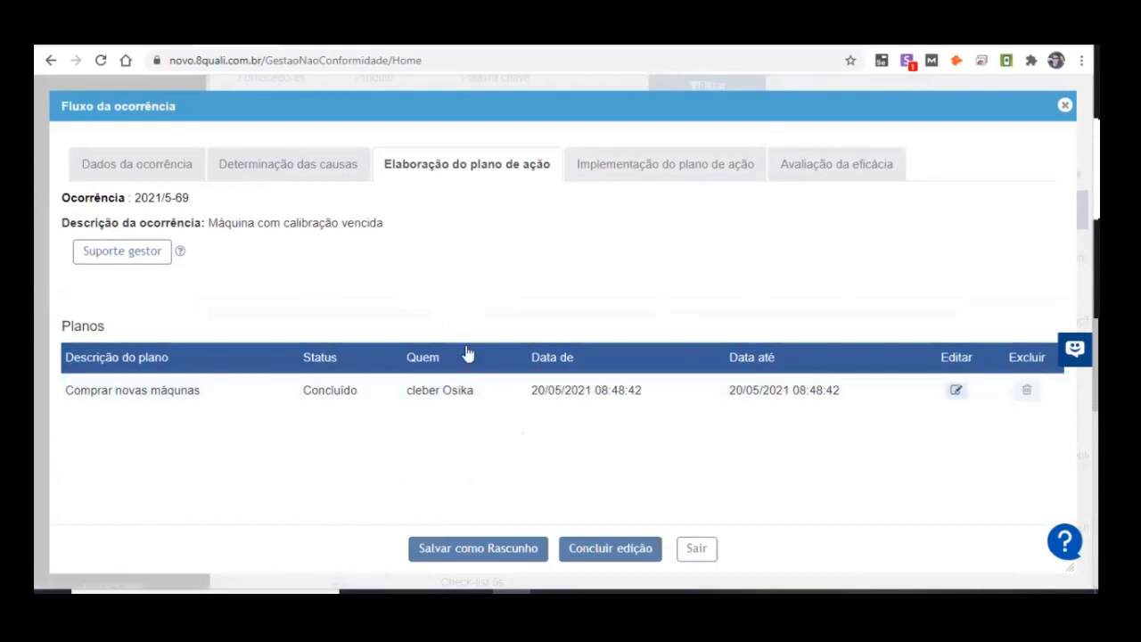
# Step: Open Implementação do plano de ação and examine the plan's start date, end date and responsible person
pyautogui.click(599, 165)
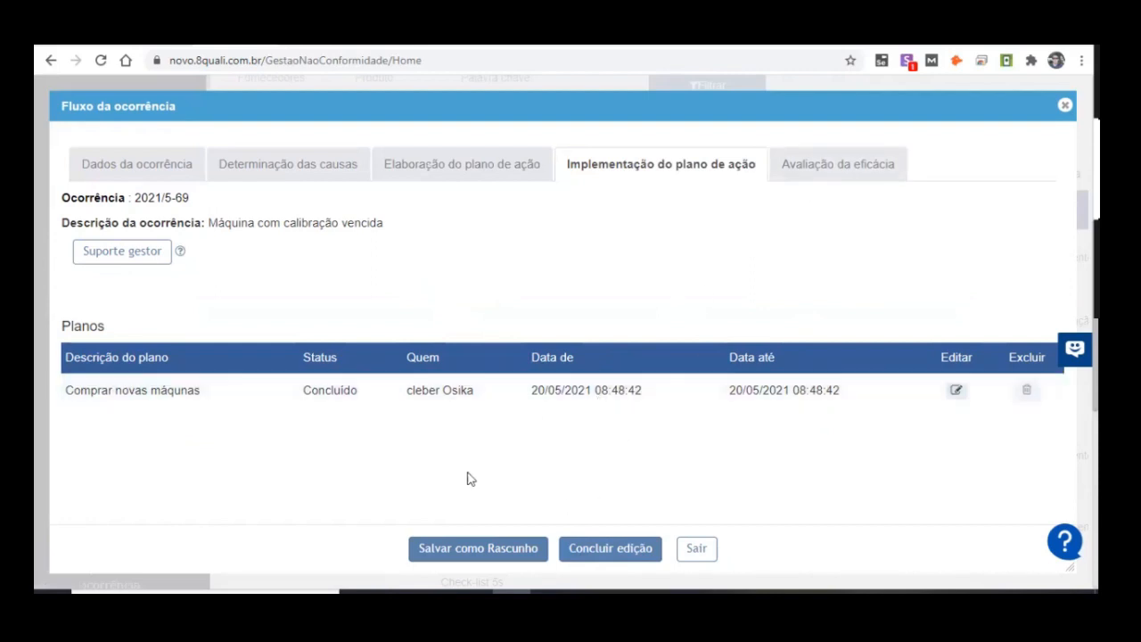
pyautogui.moveTo(536, 390); pyautogui.dragTo(701, 402)
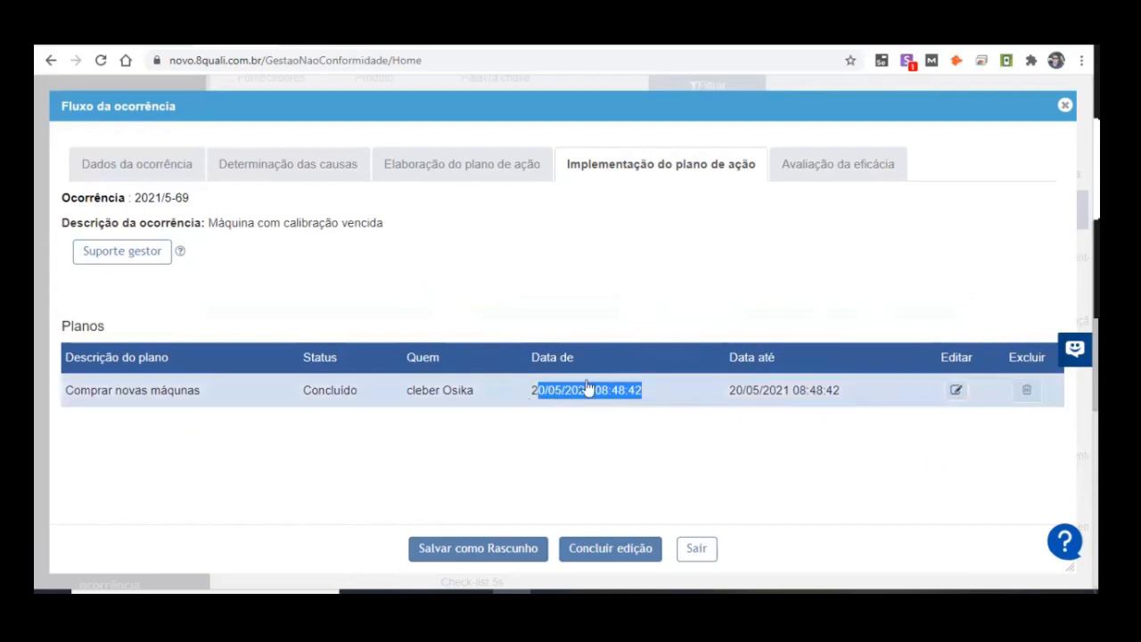
pyautogui.moveTo(729, 390); pyautogui.dragTo(830, 390)
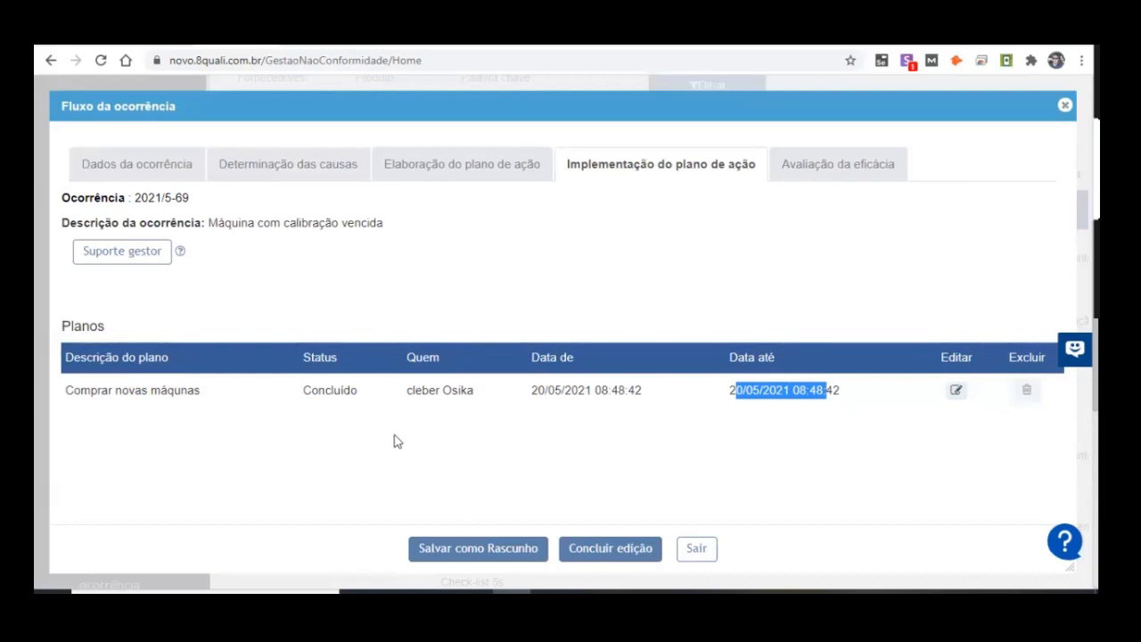
pyautogui.moveTo(415, 390); pyautogui.dragTo(429, 391)
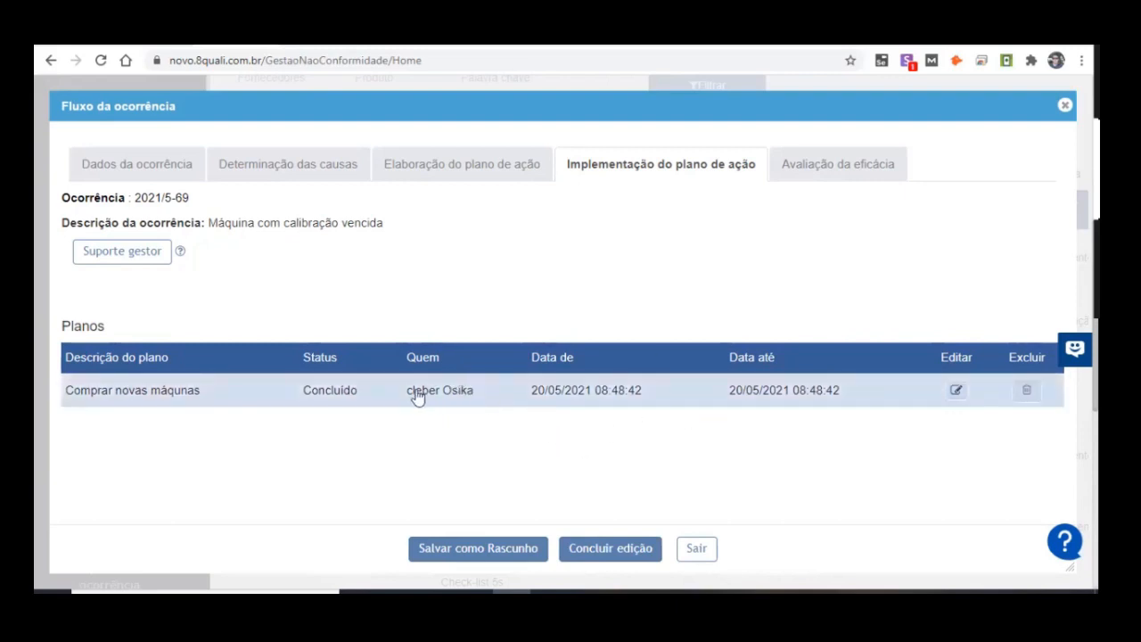
pyautogui.moveTo(403, 392); pyautogui.dragTo(475, 392)
pyautogui.click(392, 390)
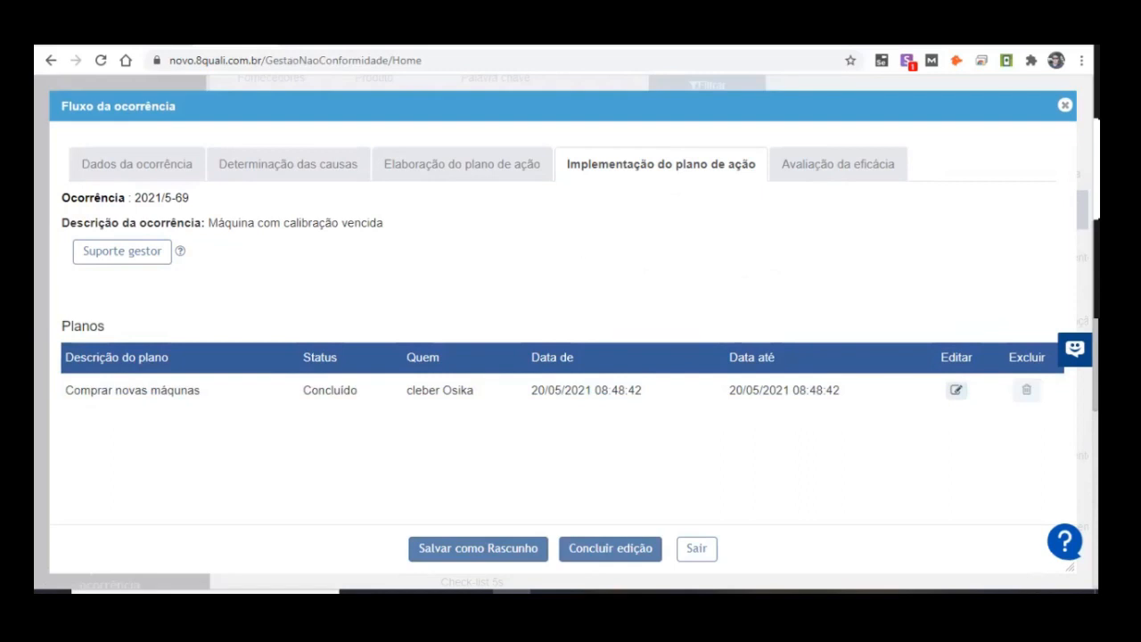
# Step: Compare Avaliação da eficácia with Implementação do plano de ação and reread the occurrence description
pyautogui.click(831, 161)
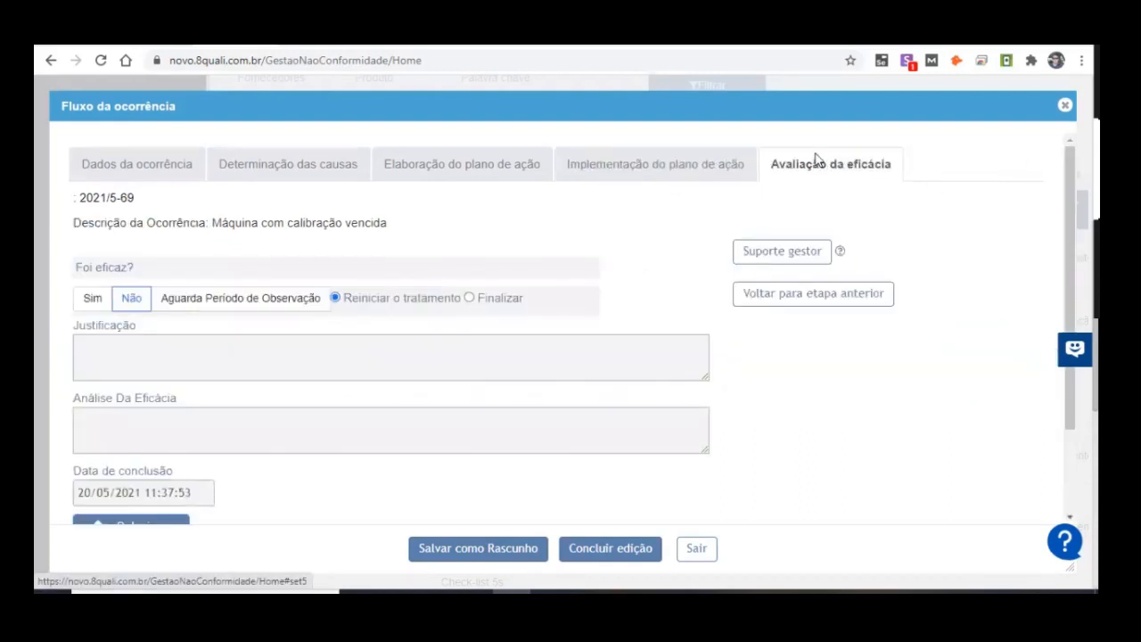
pyautogui.click(700, 176)
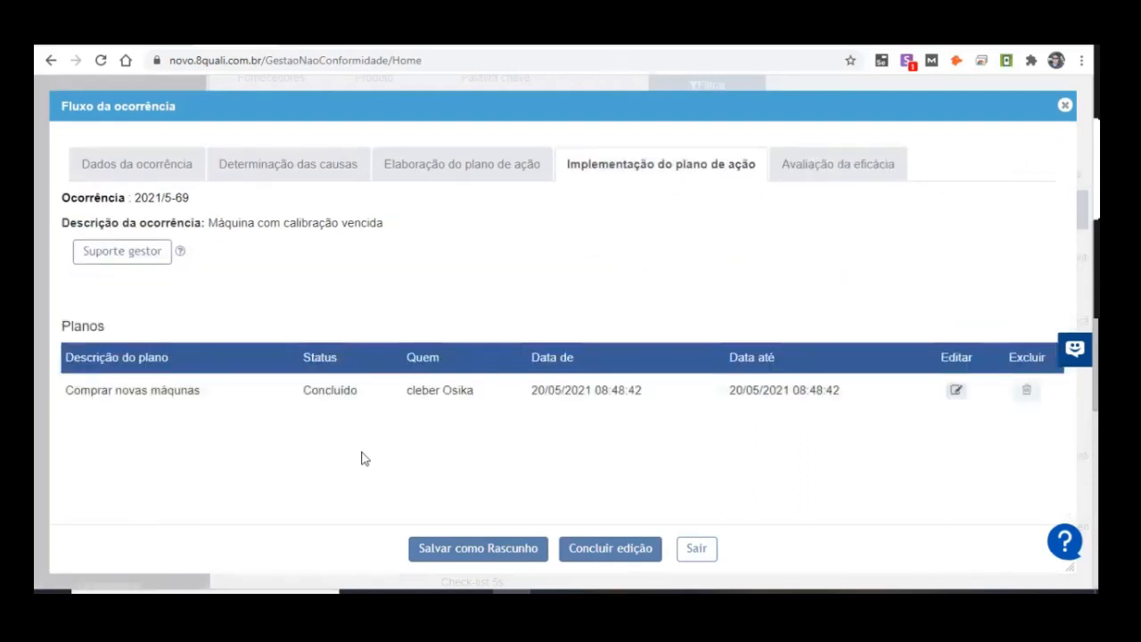
pyautogui.click(827, 170)
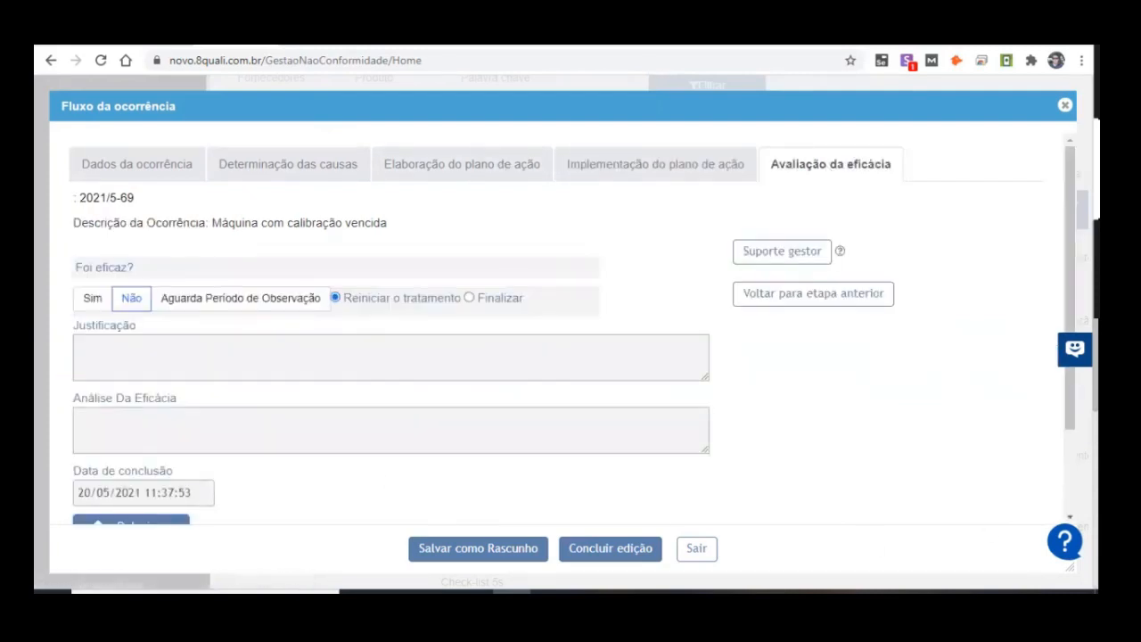
pyautogui.click(619, 176)
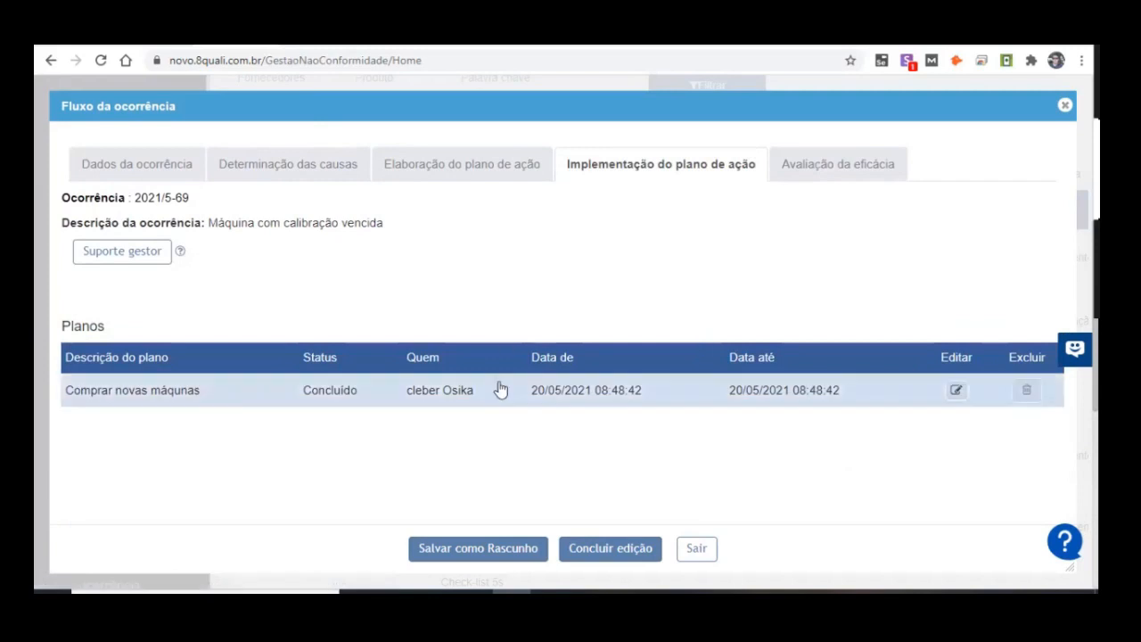
pyautogui.moveTo(208, 223); pyautogui.dragTo(415, 224)
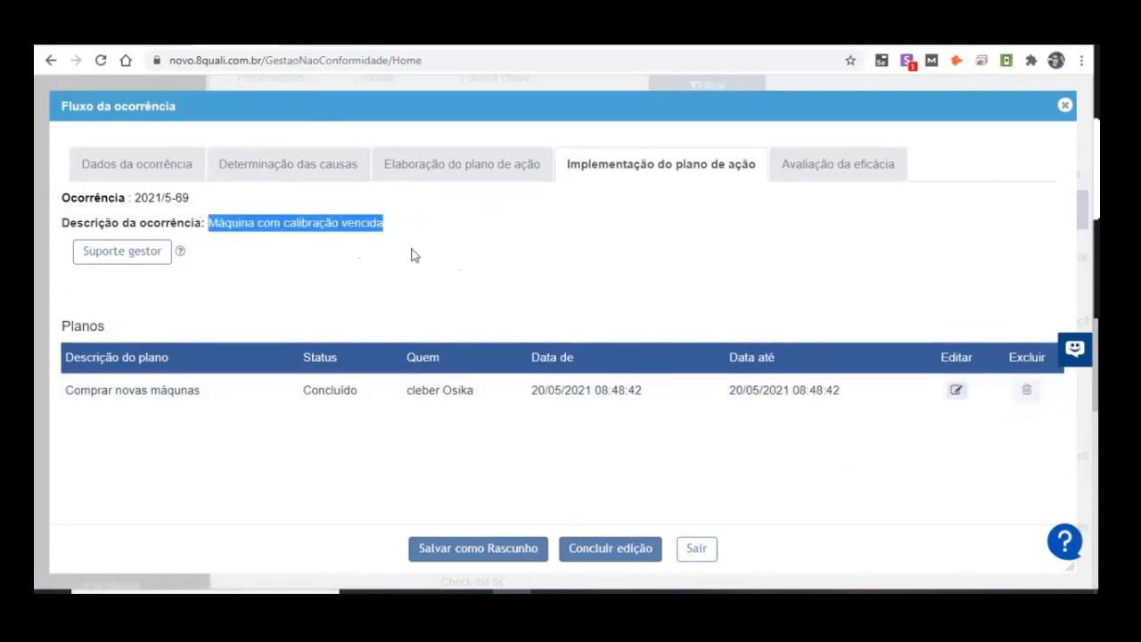
# Step: Open Avaliação da eficácia and answer the question Foi eficaz? with Sim
pyautogui.click(842, 167)
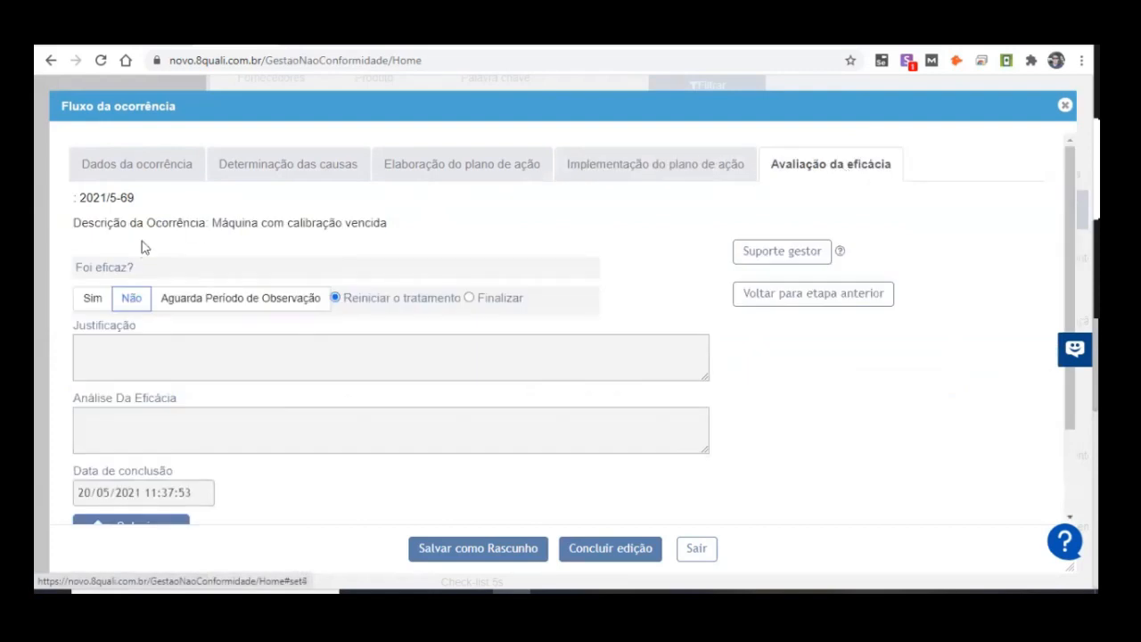
pyautogui.click(87, 297)
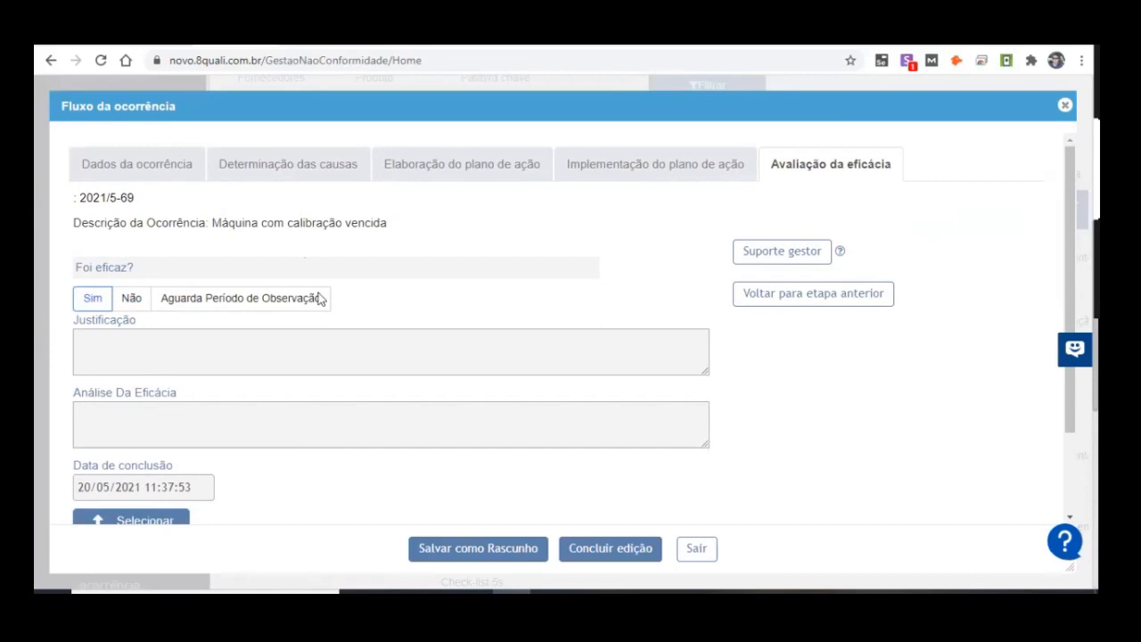
# Step: Examine the Justificação and Análise Da Eficácia fields of the effectiveness evaluation
pyautogui.click(164, 337)
pyautogui.click(192, 422)
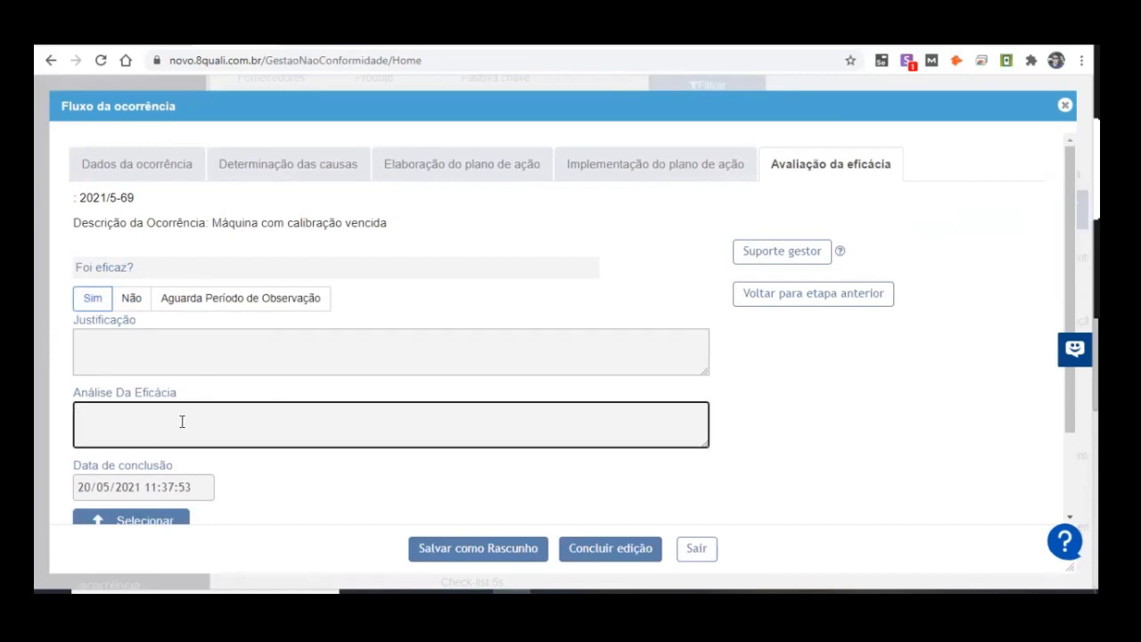
pyautogui.click(154, 360)
pyautogui.click(174, 403)
pyautogui.click(149, 339)
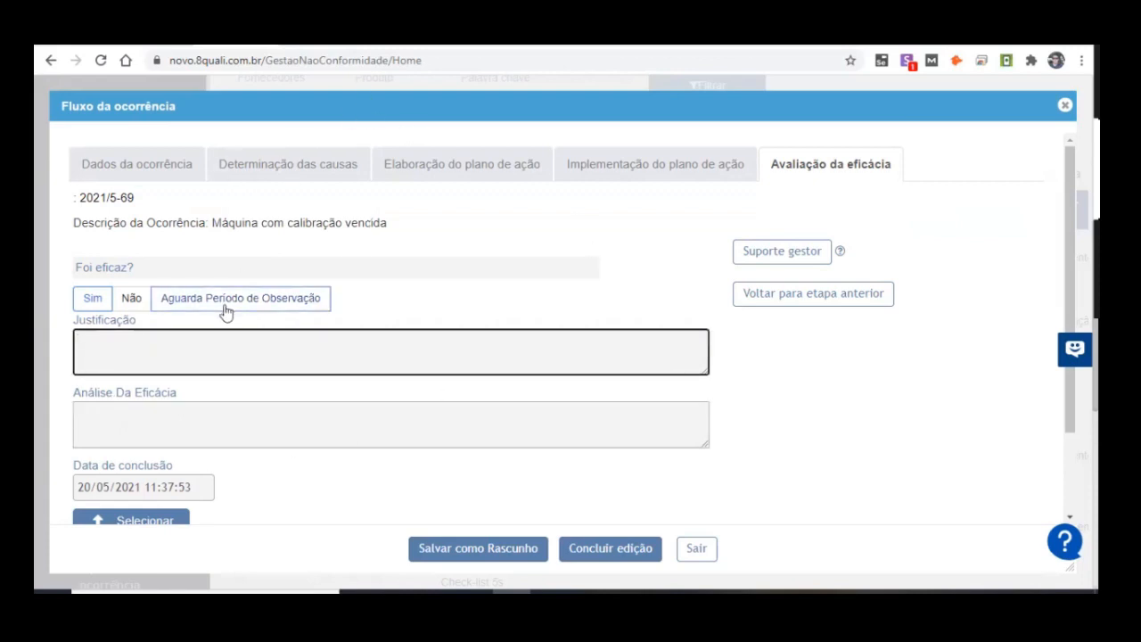
# Step: Answer the question Foi eficaz? with Não and look over the options and text fields offered for that answer
pyautogui.click(122, 300)
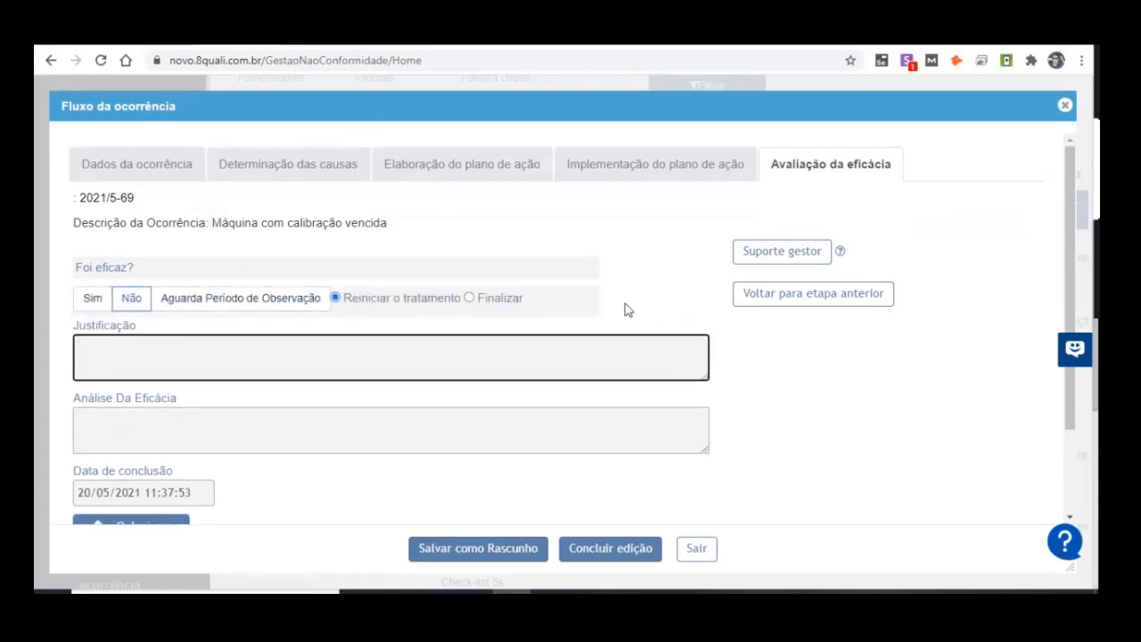
pyautogui.click(190, 416)
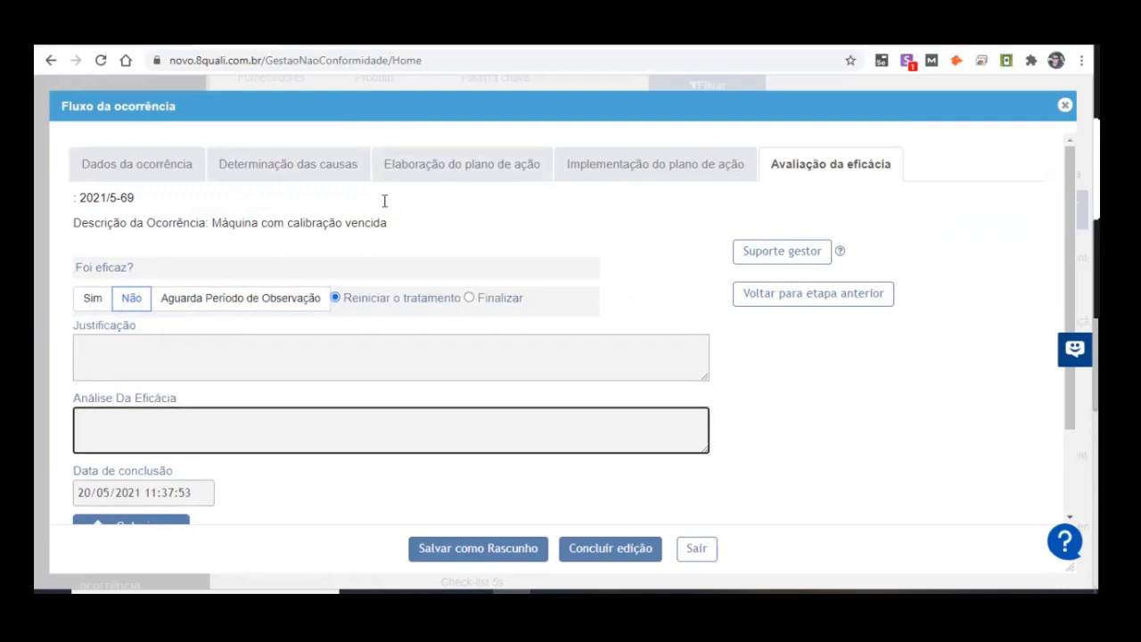
pyautogui.click(517, 162)
pyautogui.moveTo(239, 224); pyautogui.dragTo(811, 168)
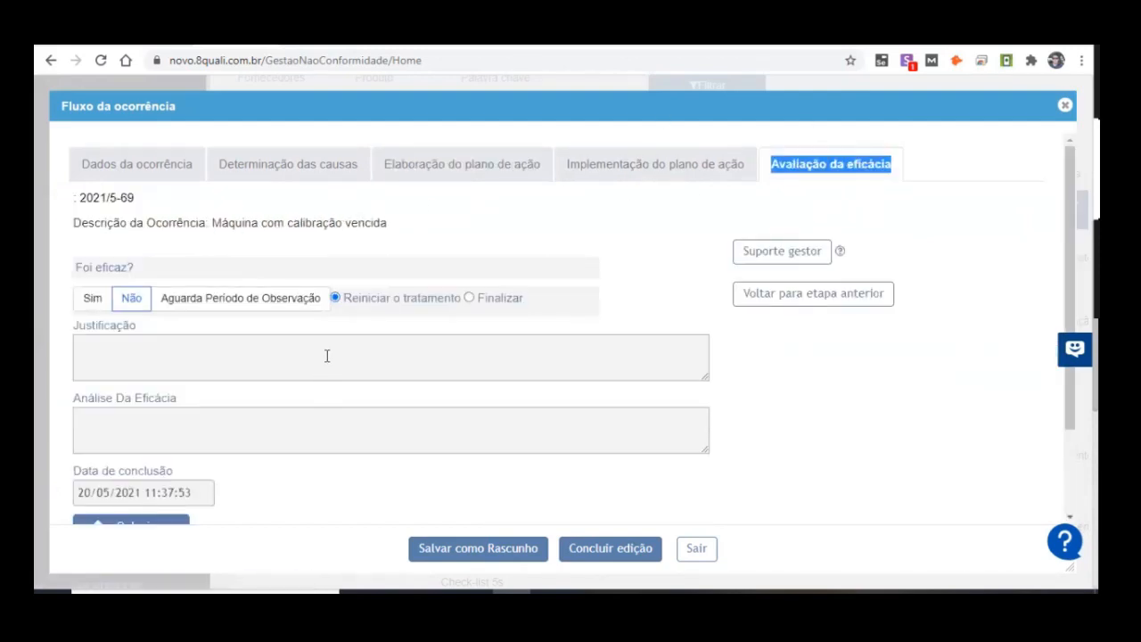
pyautogui.click(192, 362)
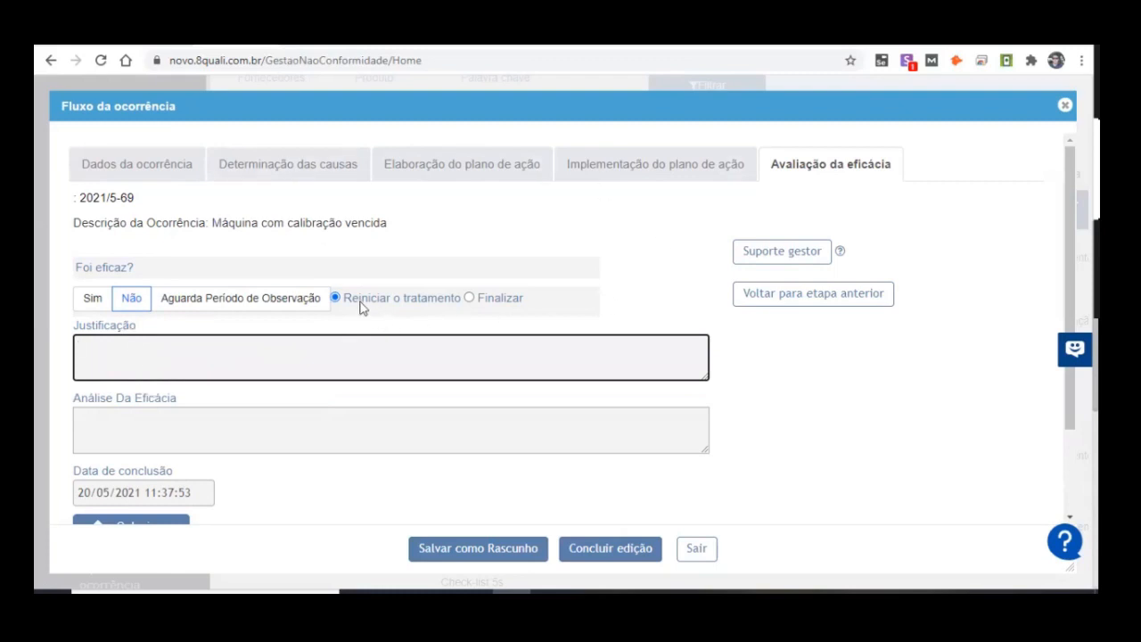
# Step: Examine the Reiniciar o tratamento option, check the occurrence description in Determinação das causas and return to Avaliação da eficácia
pyautogui.moveTo(350, 305); pyautogui.dragTo(458, 305)
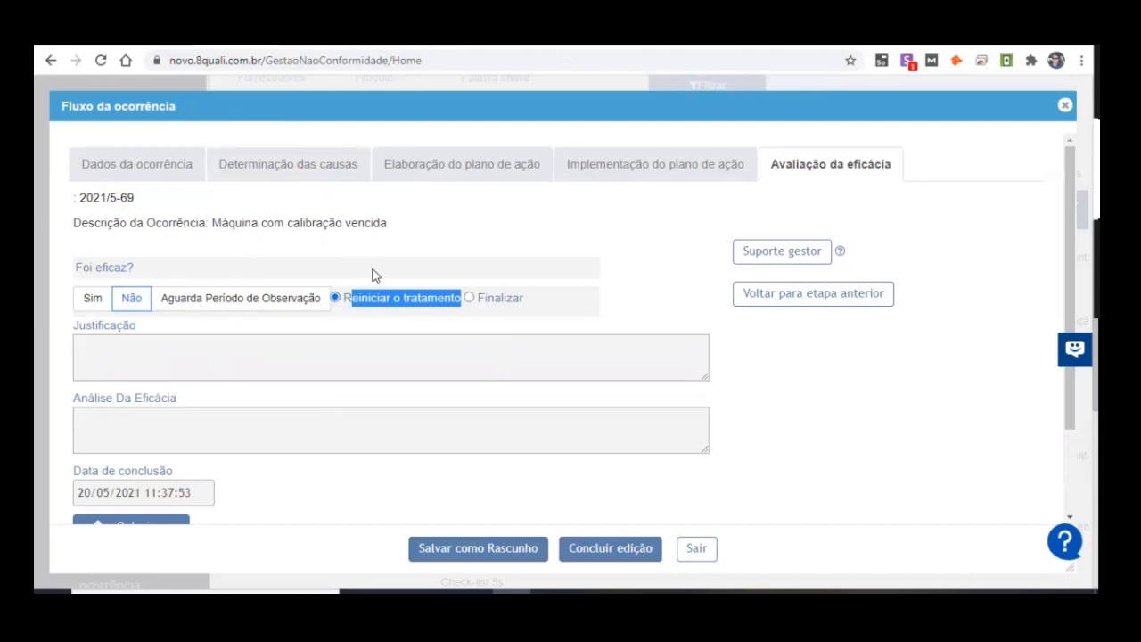
pyautogui.click(364, 312)
pyautogui.moveTo(346, 297); pyautogui.dragTo(426, 307)
pyautogui.click(295, 174)
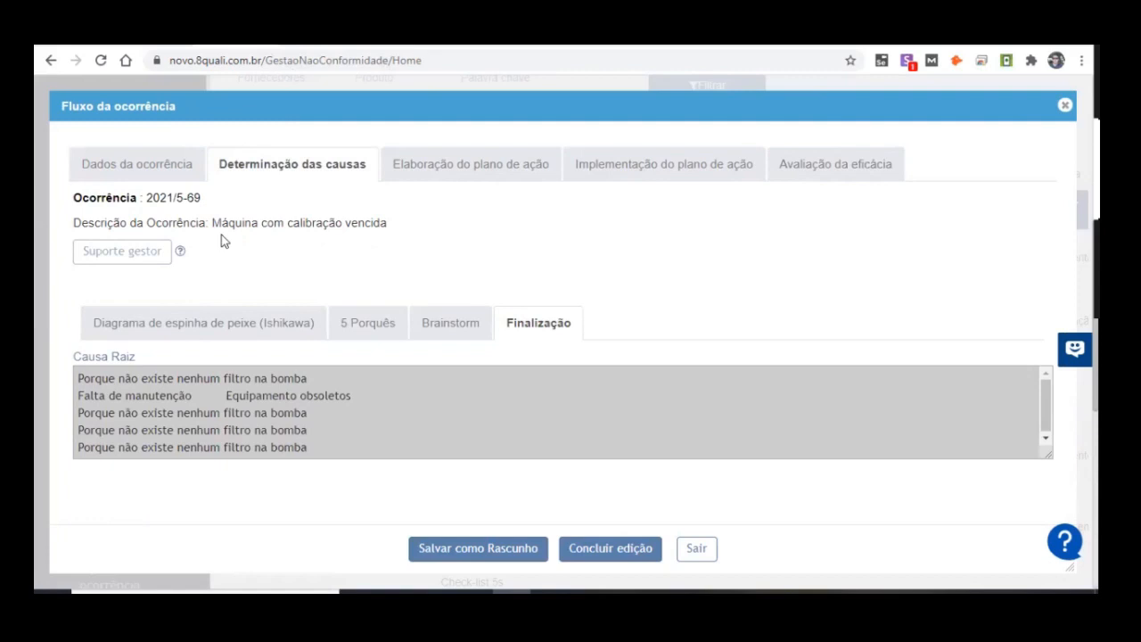
pyautogui.moveTo(228, 222); pyautogui.dragTo(392, 223)
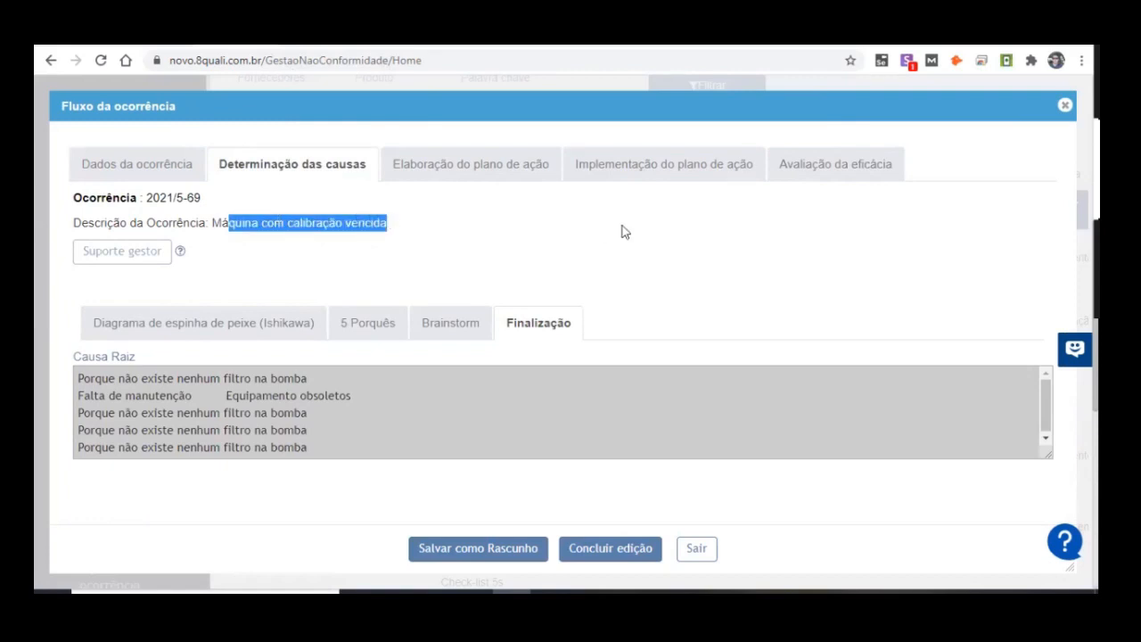
pyautogui.click(782, 175)
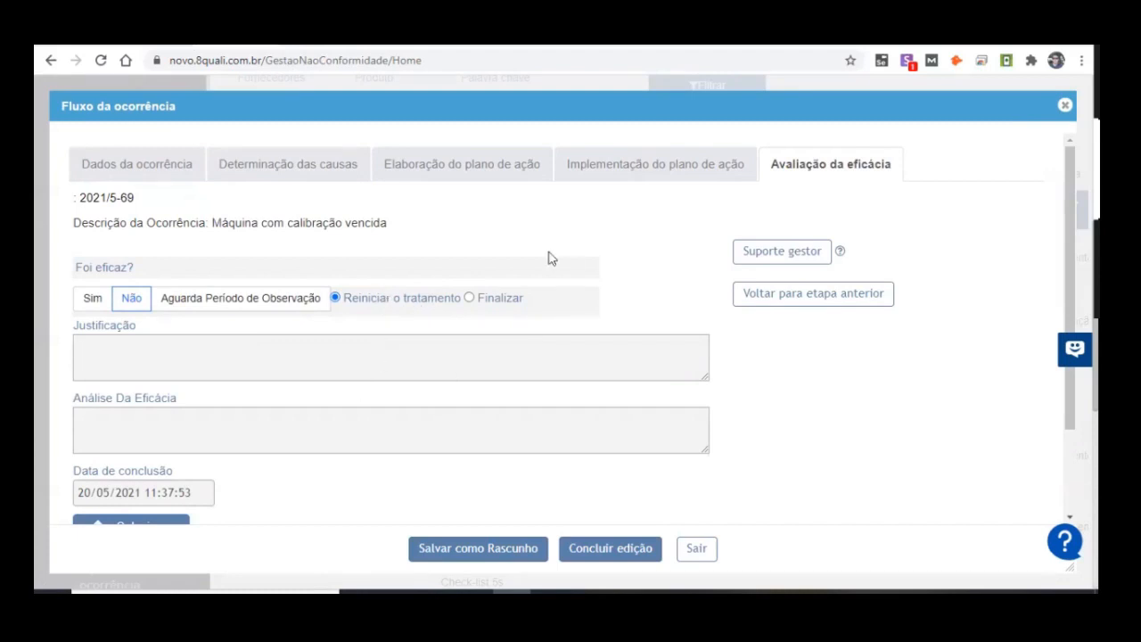
# Step: Change the effectiveness answer to Aguarda Período de Observação and set Prazo Da Observação to 31/10/2021
pyautogui.click(470, 298)
pyautogui.click(252, 306)
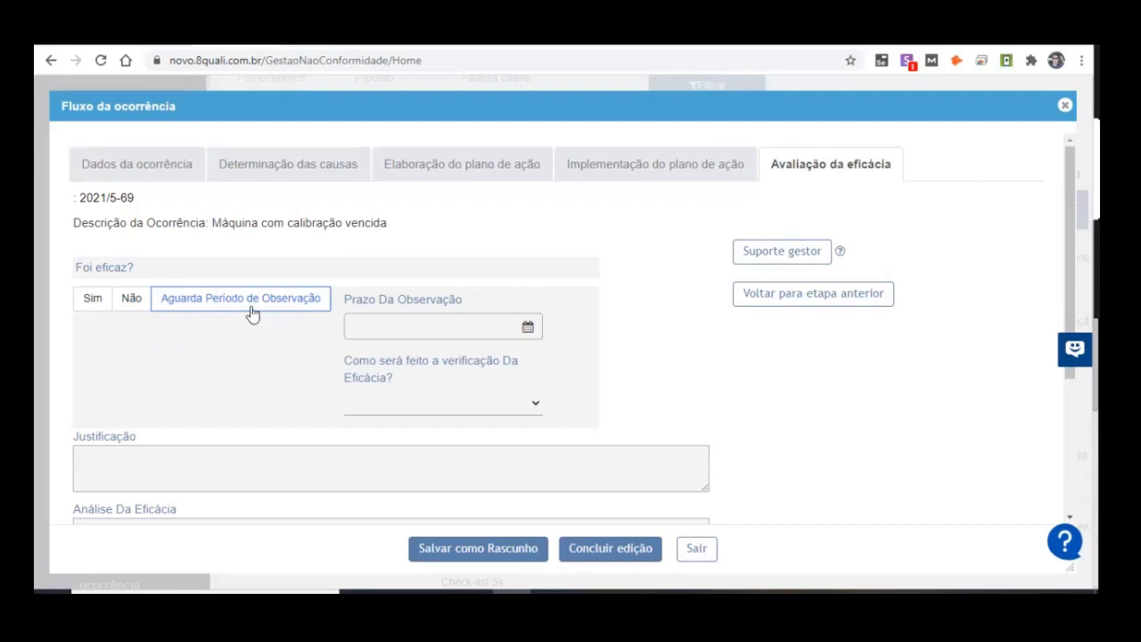
pyautogui.scroll(-1, 119, 502)
pyautogui.click(134, 481)
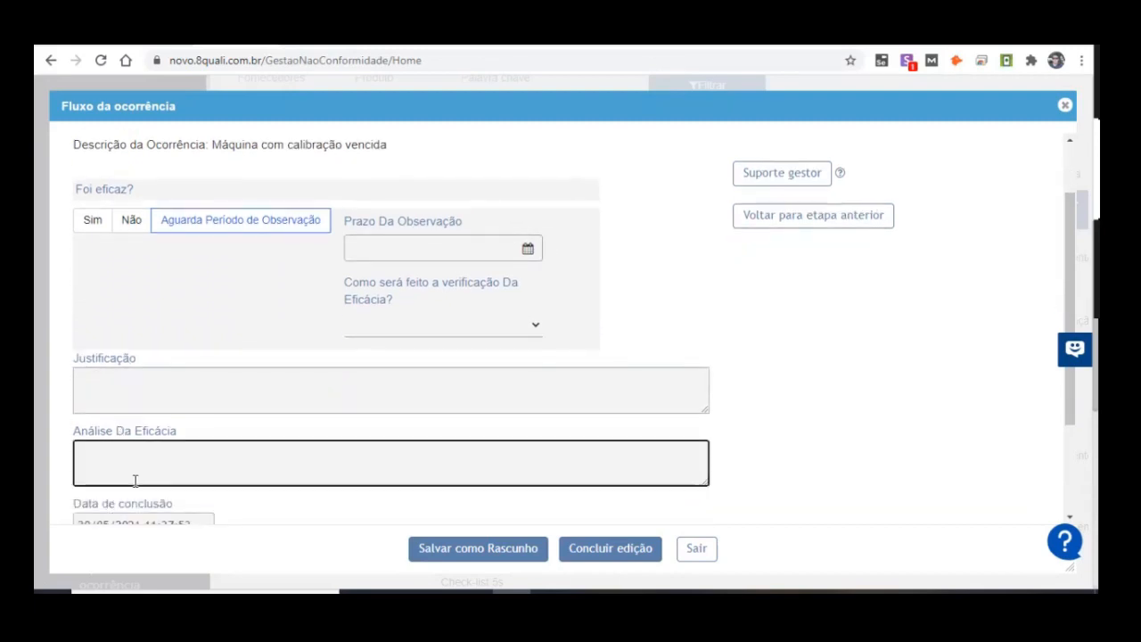
pyautogui.click(438, 234)
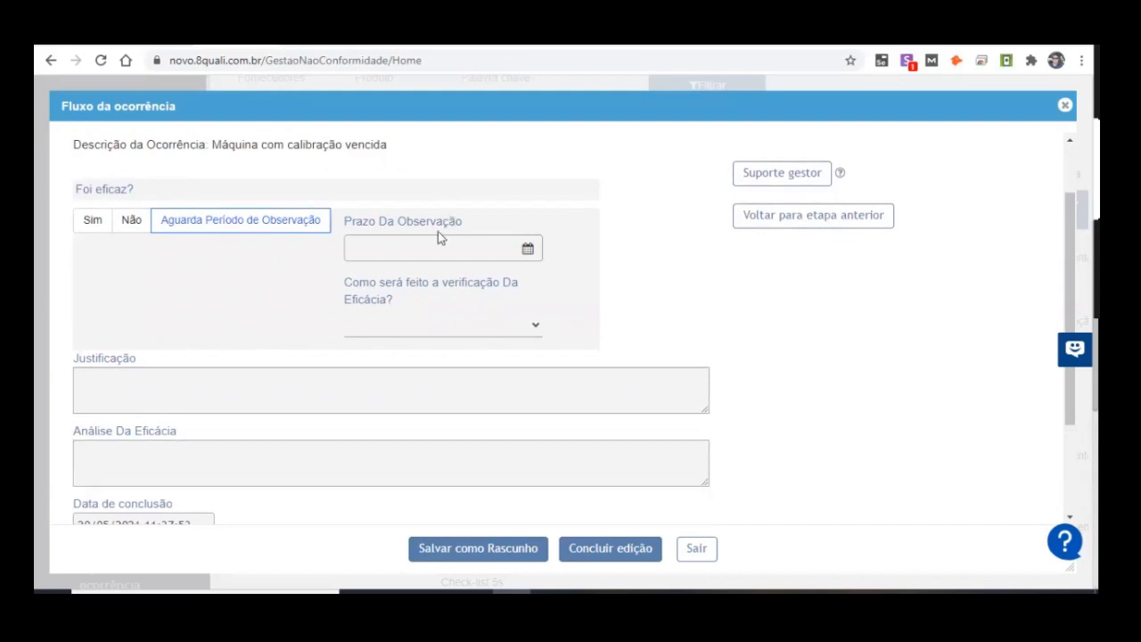
pyautogui.click(431, 236)
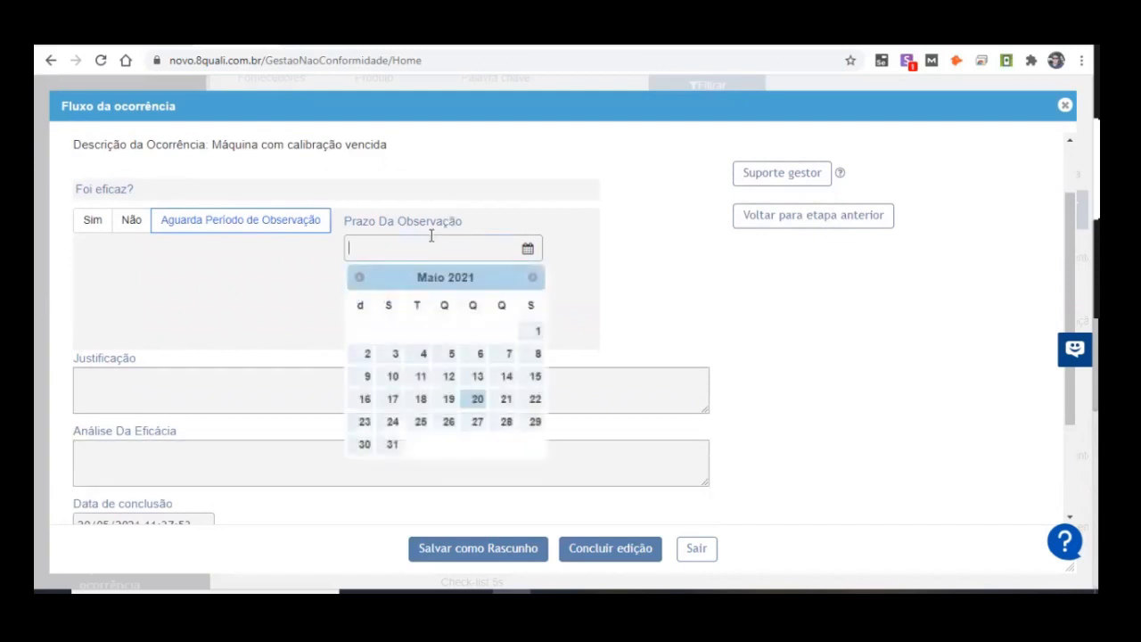
pyautogui.doubleClick(532, 276)
pyautogui.click(532, 276)
pyautogui.click(532, 276)
pyautogui.click(532, 276)
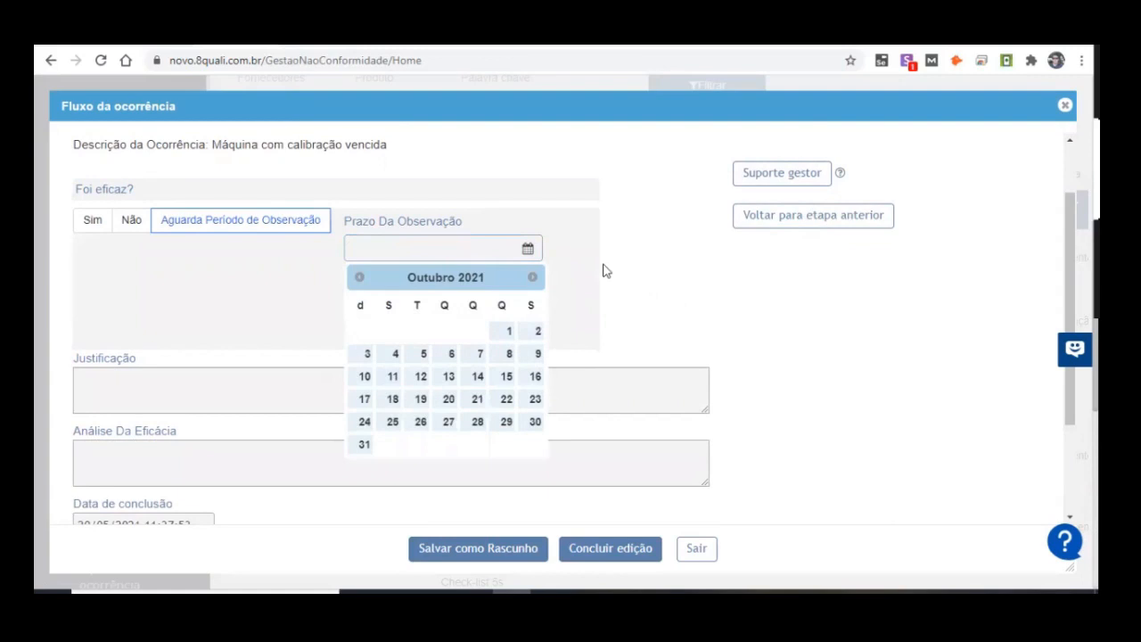
pyautogui.click(364, 444)
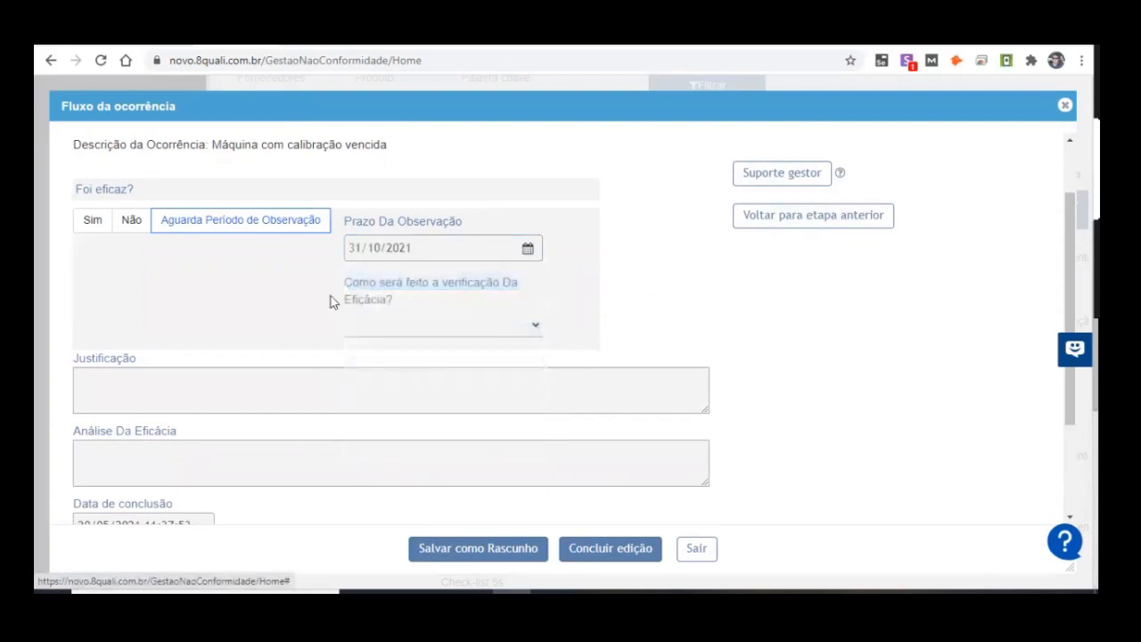
pyautogui.click(464, 244)
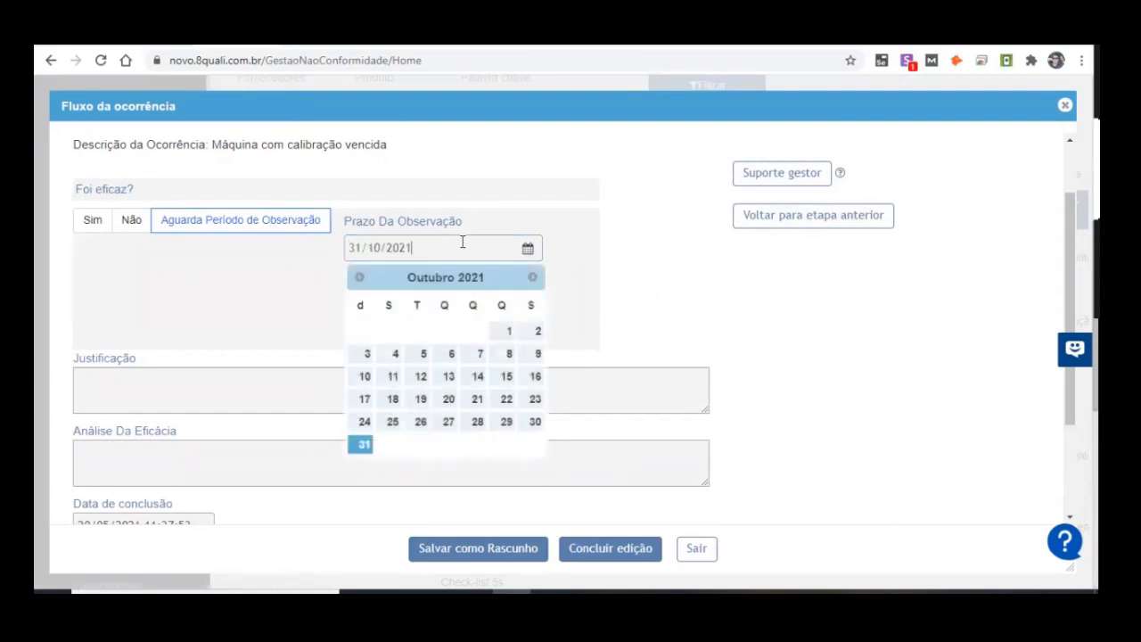
pyautogui.click(871, 309)
# Step: Choose Dados RNC as the effectiveness verification method and review the other methods and the observation deadline
pyautogui.click(374, 333)
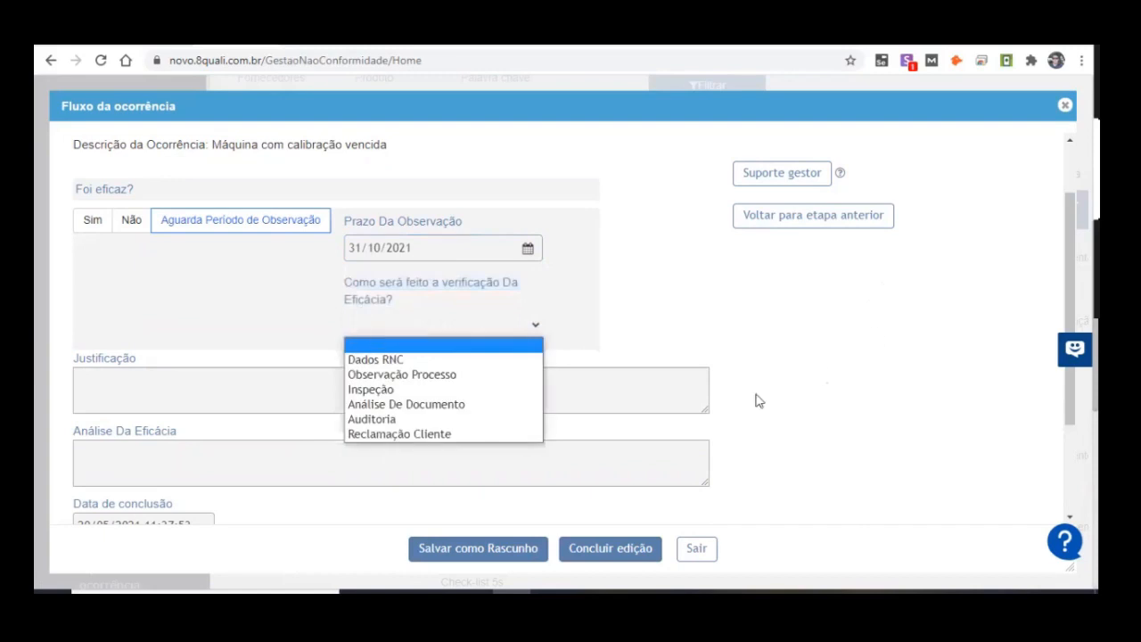
pyautogui.click(374, 360)
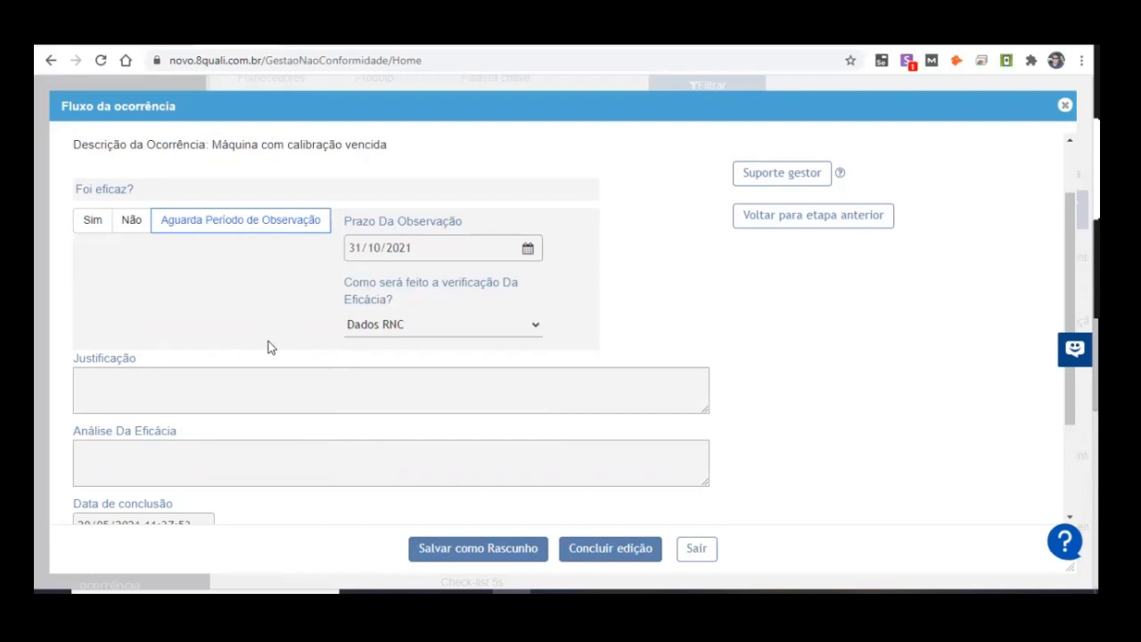
pyautogui.click(463, 335)
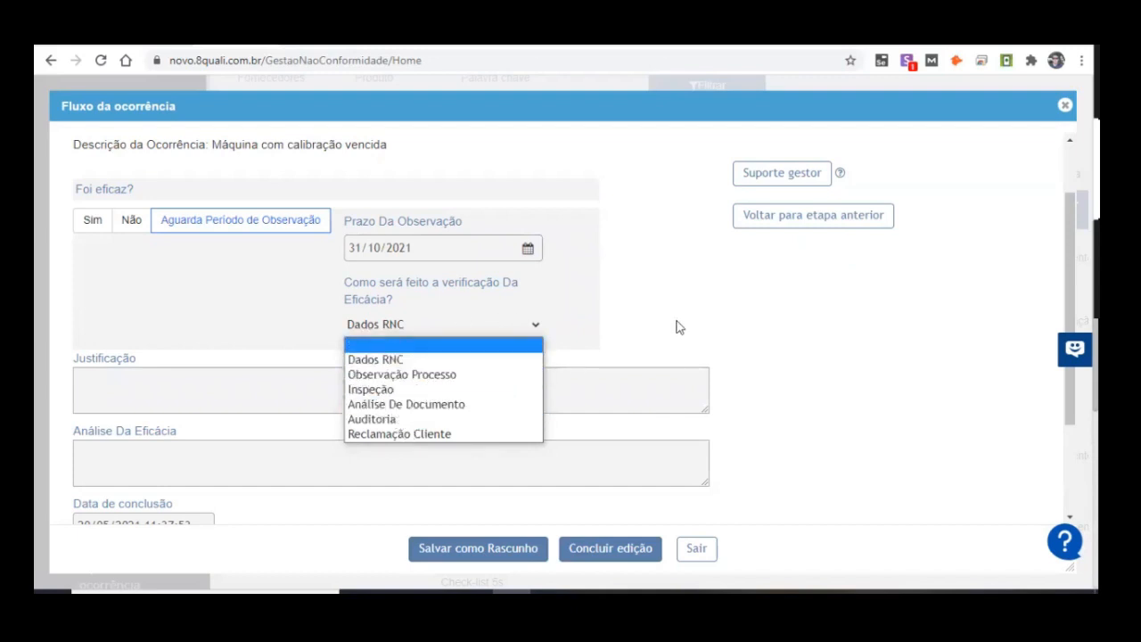
pyautogui.click(562, 324)
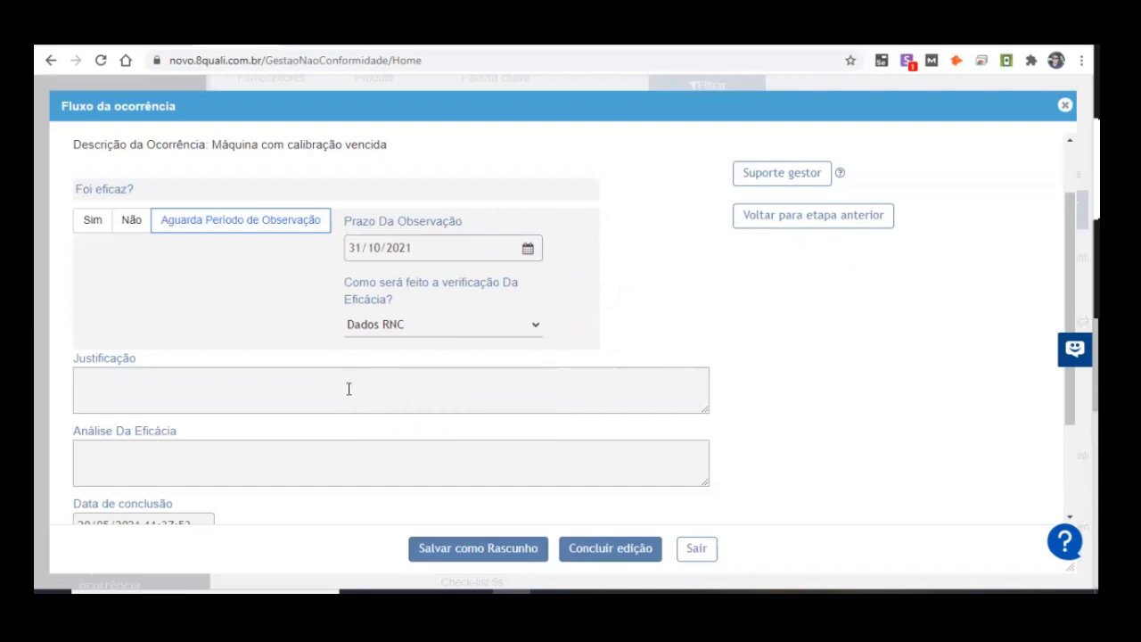
pyautogui.click(350, 250)
pyautogui.click(698, 474)
# Step: Review the responsible persons and deadlines in Dados da ocorrência and return to Avaliação da eficácia
pyautogui.scroll(1, 426, 408)
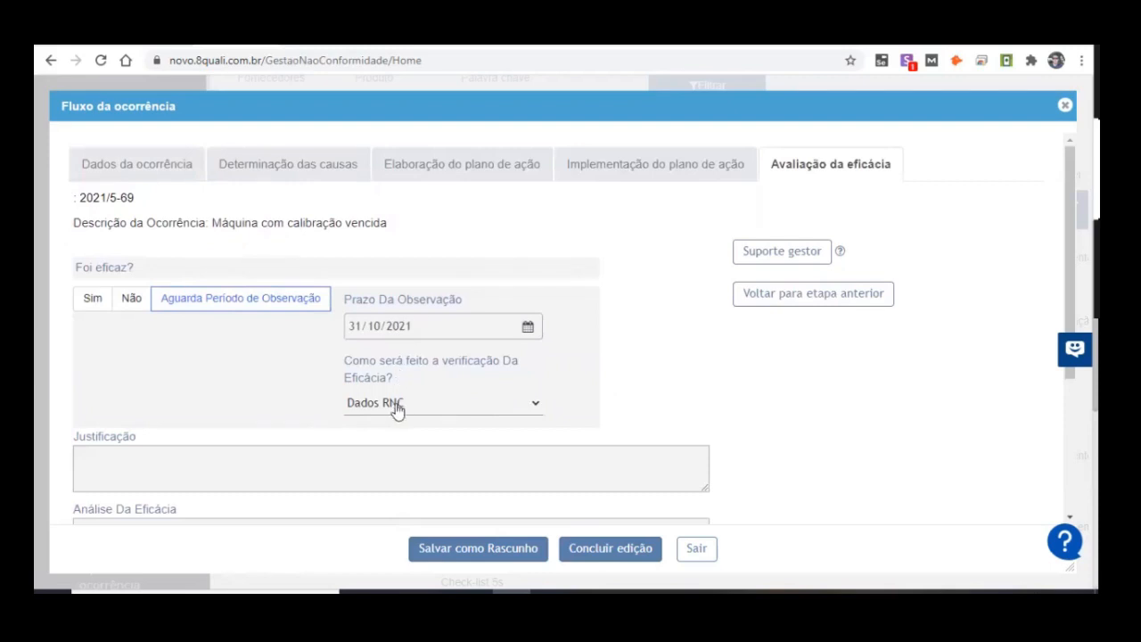
pyautogui.scroll(-3, 638, 336)
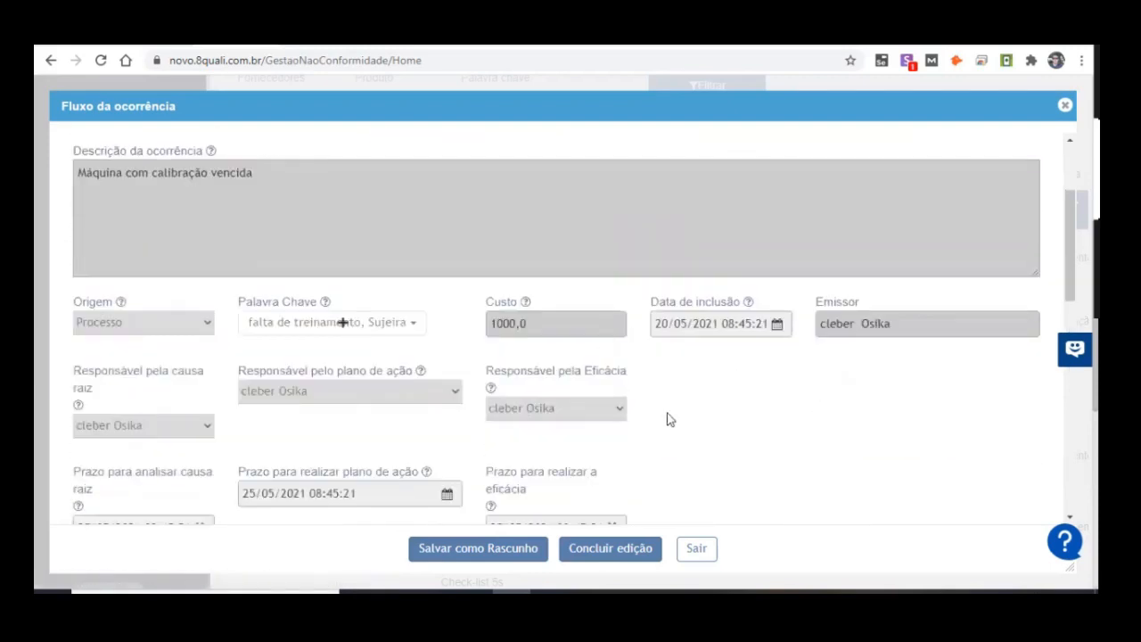
pyautogui.scroll(3, 548, 415)
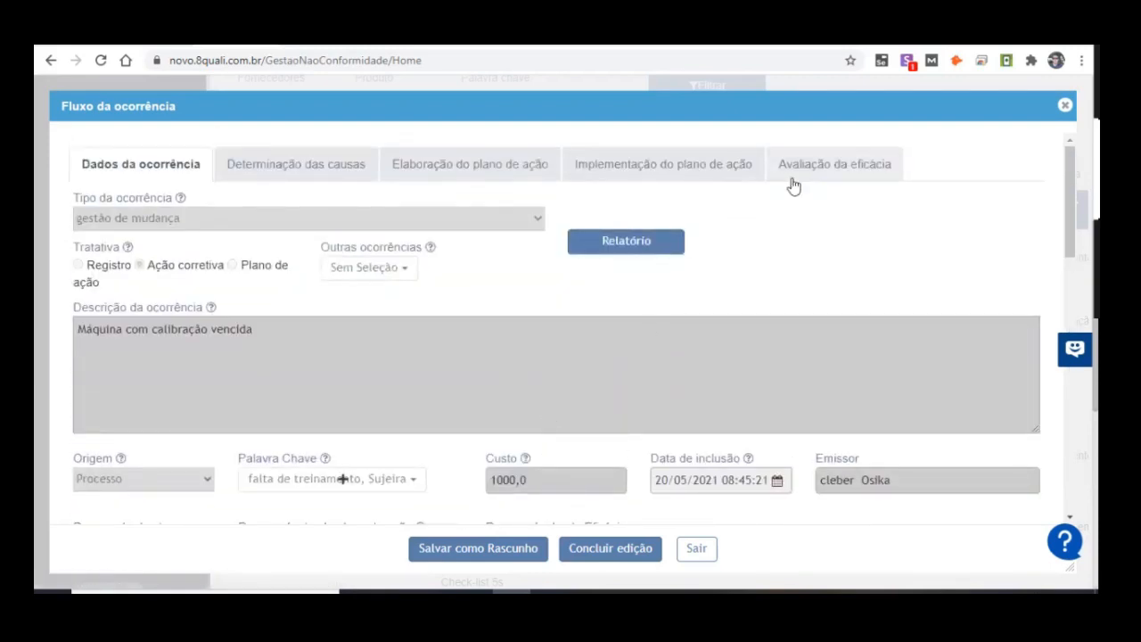
pyautogui.click(791, 179)
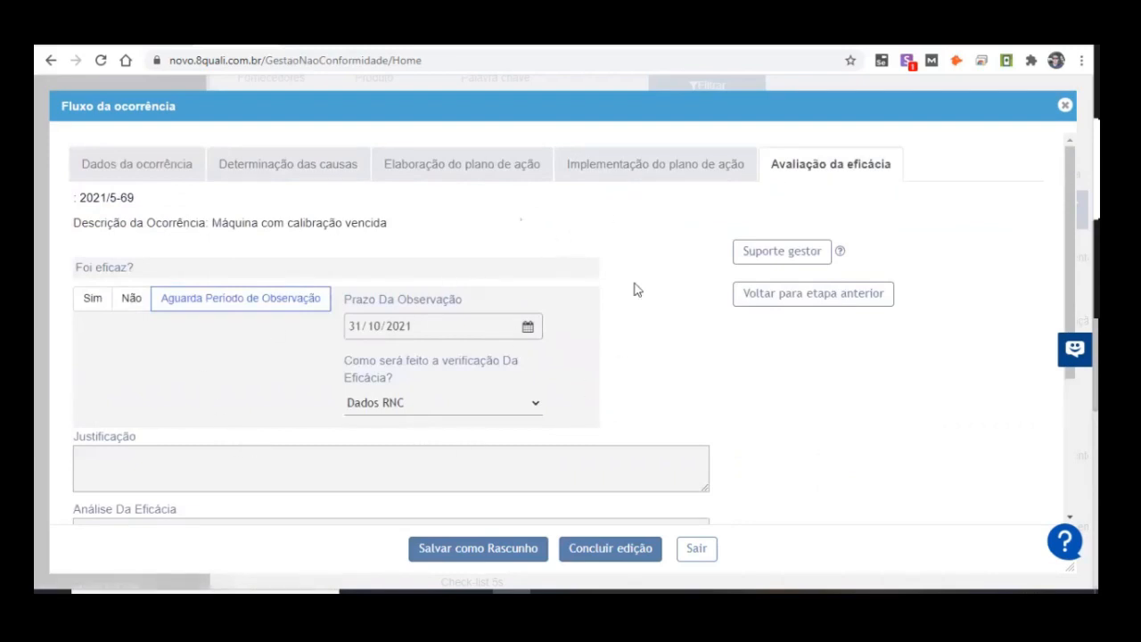
# Step: Set Foi eficaz? to Sim, review the workflow stages and exit Fluxo da ocorrência without concluding the edit
pyautogui.click(92, 298)
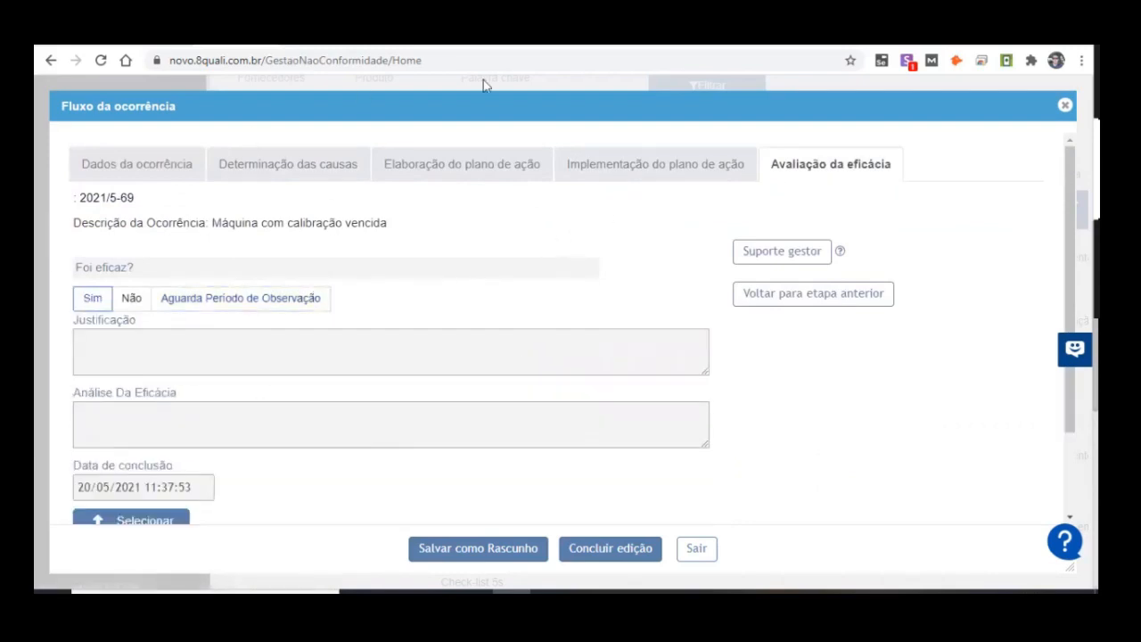
pyautogui.click(600, 175)
pyautogui.click(797, 177)
pyautogui.click(165, 166)
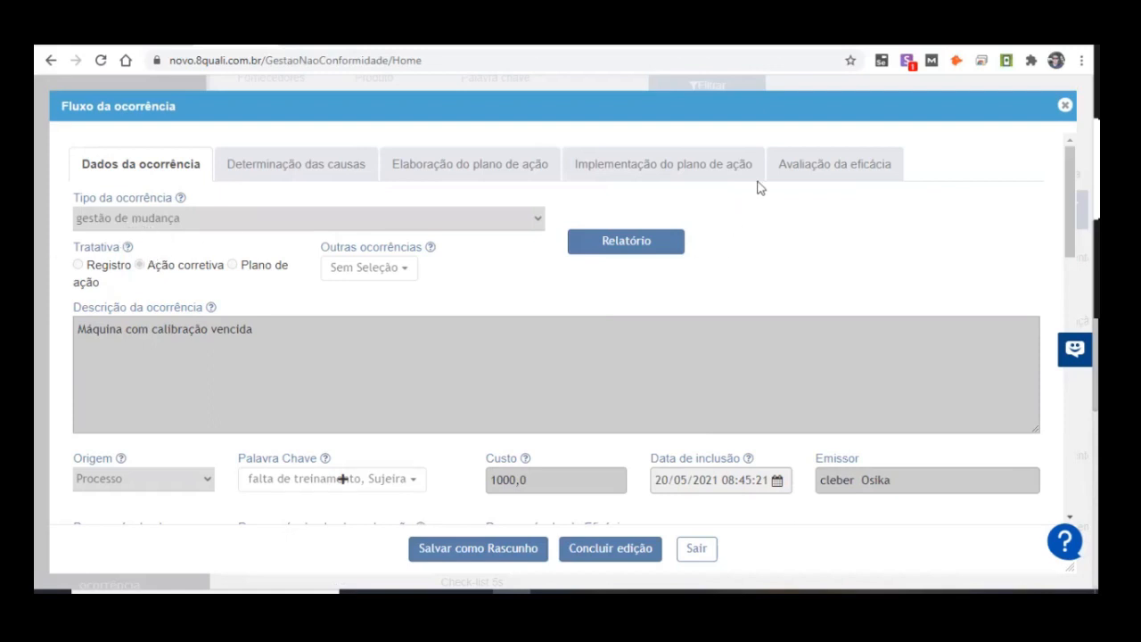
pyautogui.click(787, 170)
pyautogui.scroll(-2, 581, 242)
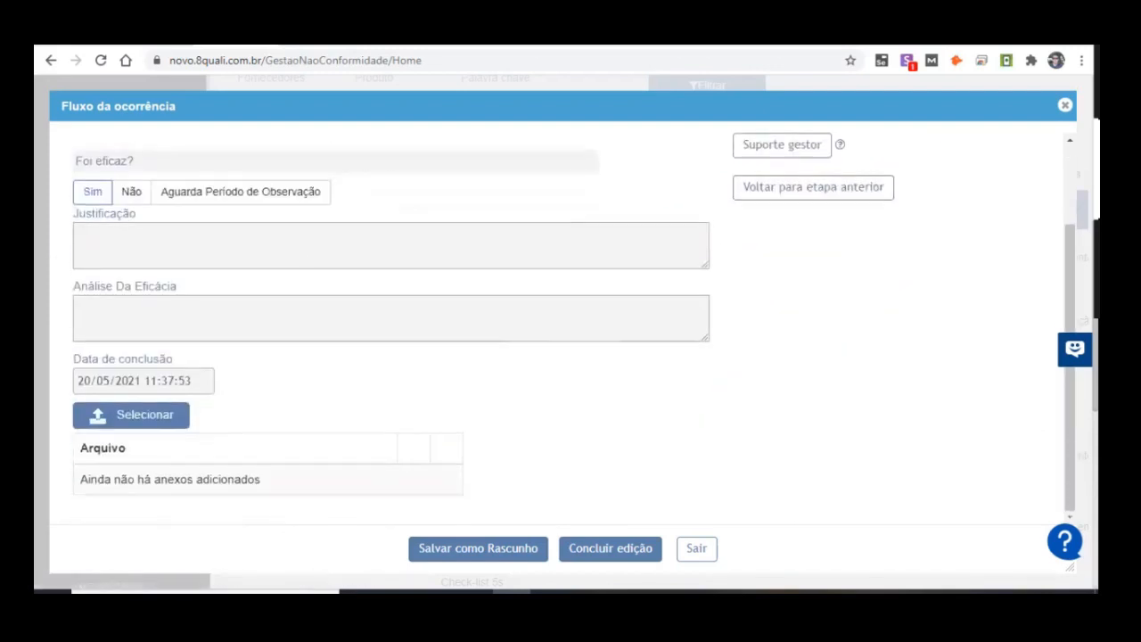
pyautogui.click(696, 548)
# Step: Examine the occurrences listed under Avaliação da eficácia and compare their status markers with the Próximo, Em andamento and Crítica legend
pyautogui.scroll(-2, 187, 497)
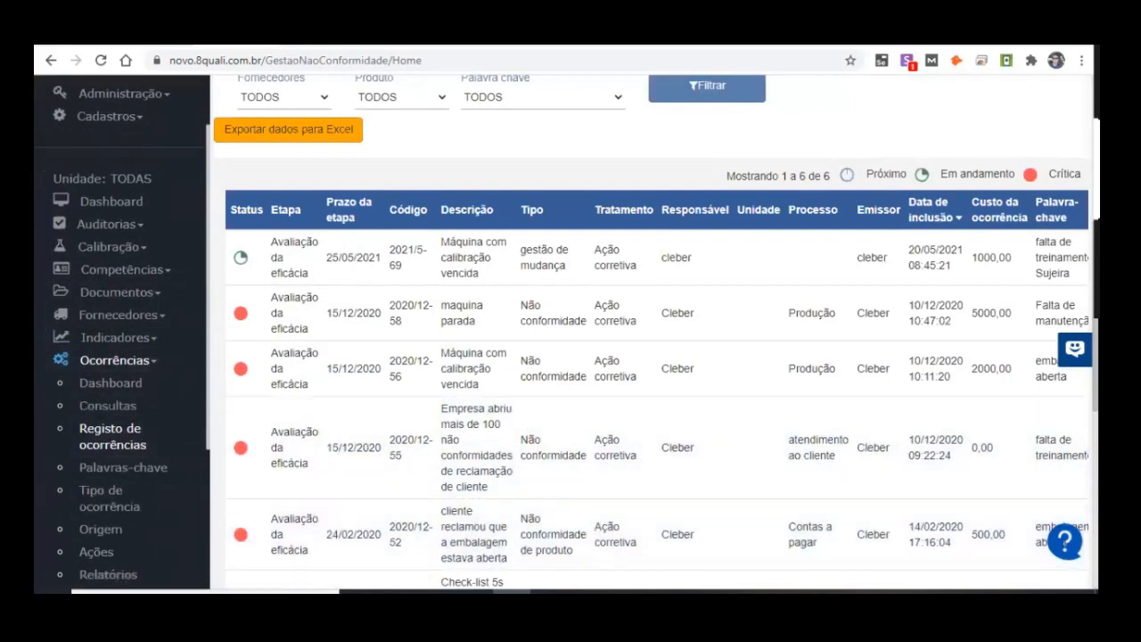
pyautogui.scroll(-1, 362, 393)
pyautogui.scroll(-5, 363, 460)
pyautogui.scroll(6, 339, 438)
pyautogui.scroll(3, 240, 383)
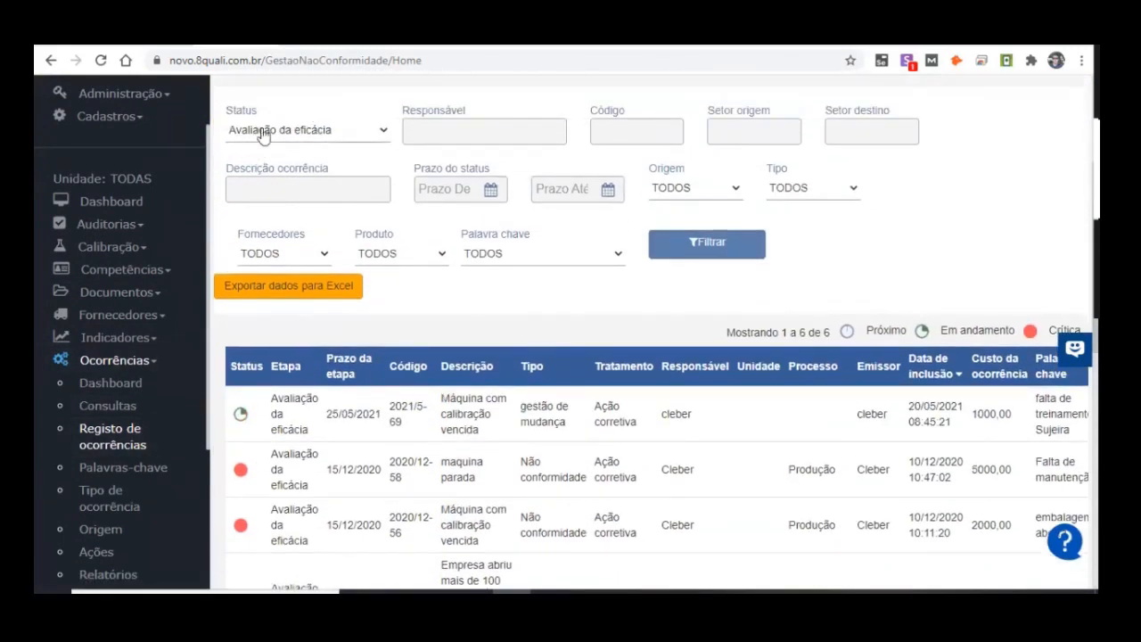
pyautogui.scroll(-4, 395, 293)
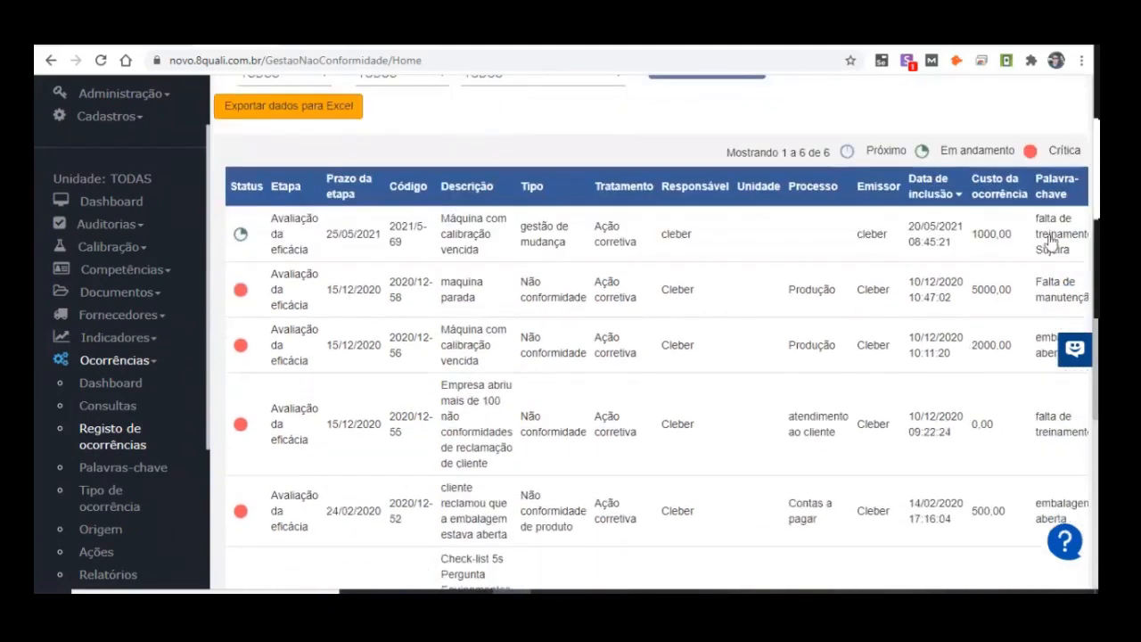
pyautogui.scroll(1, 1052, 243)
pyautogui.scroll(-2, 369, 300)
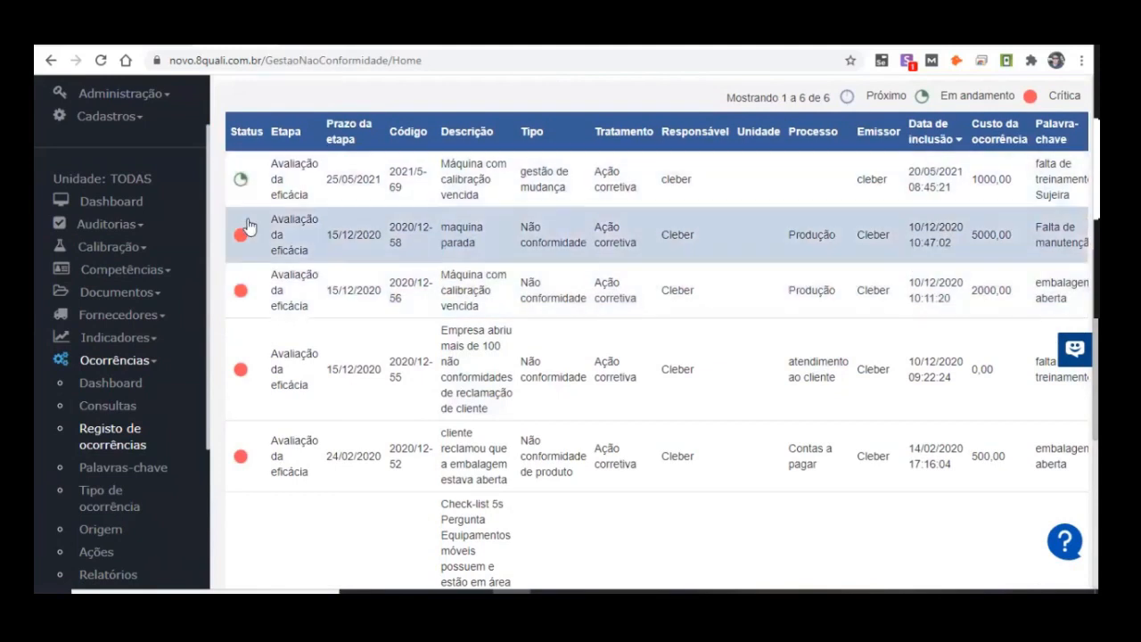
pyautogui.scroll(-1, 239, 268)
pyautogui.scroll(-4, 237, 285)
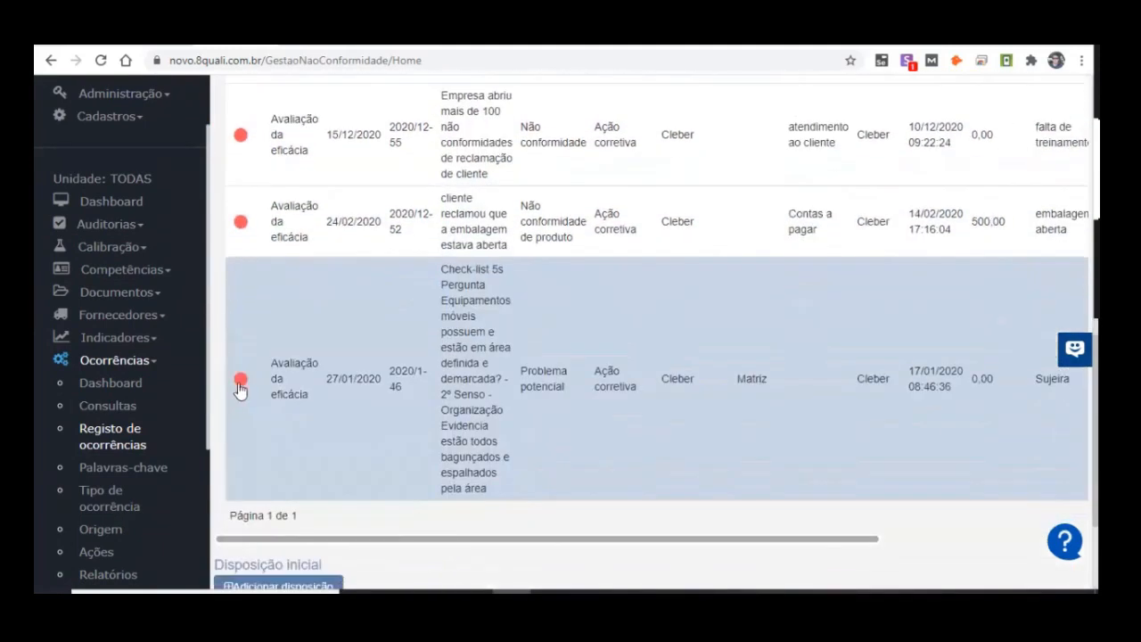
pyautogui.scroll(3, 237, 398)
pyautogui.scroll(3, 294, 259)
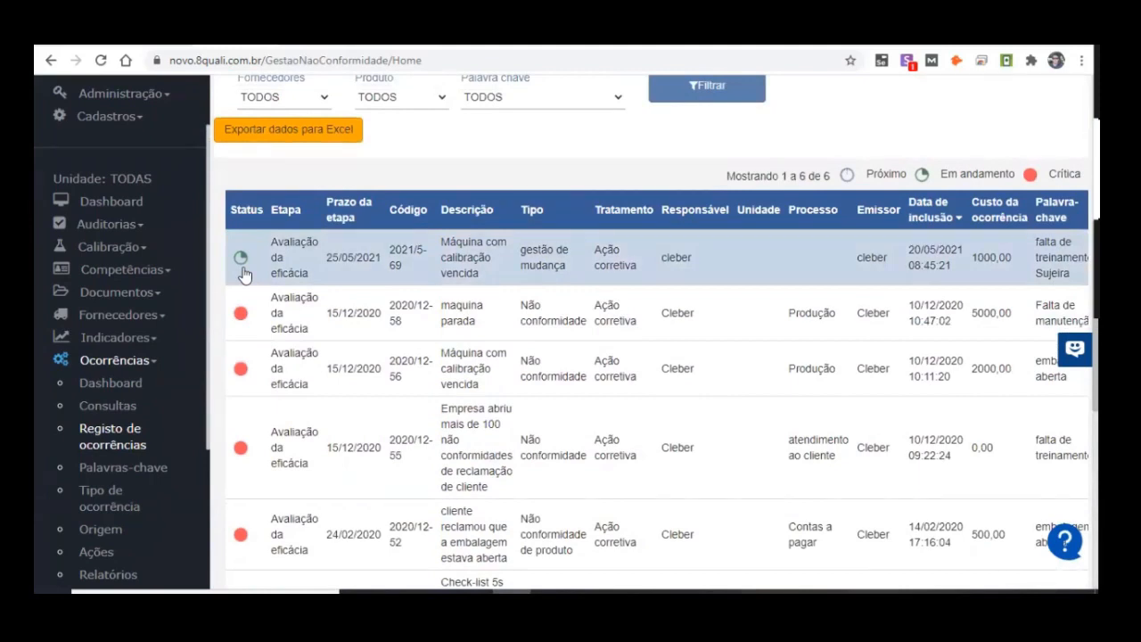
pyautogui.moveTo(947, 174); pyautogui.dragTo(1009, 174)
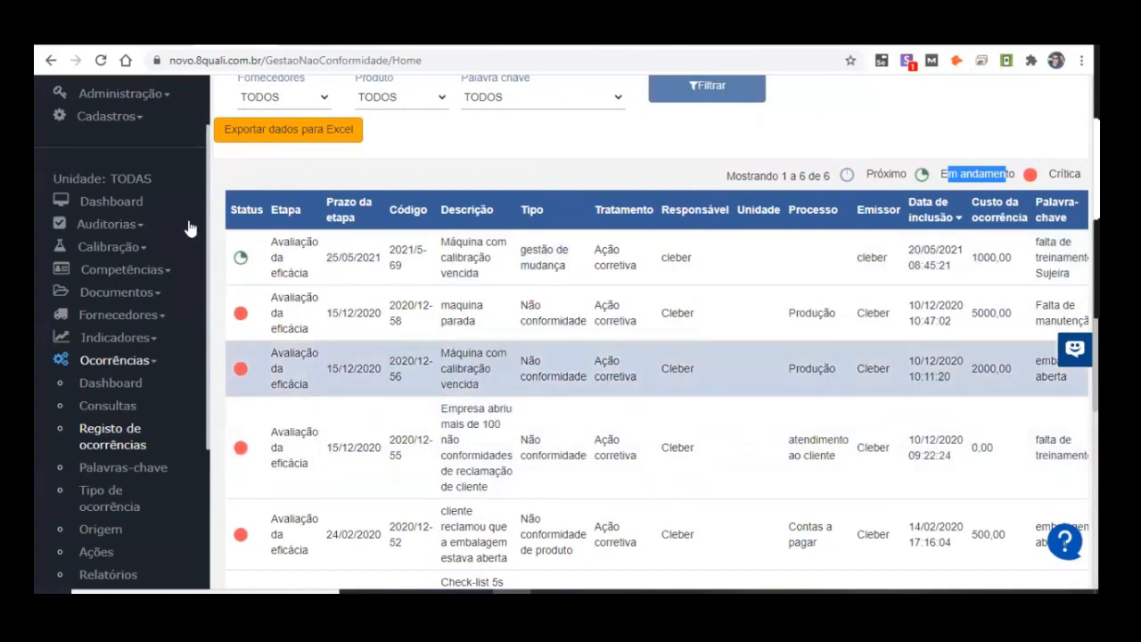
# Step: Open Consultas in the occurrences module and switch the list to Ocorrências Gerais
pyautogui.click(128, 406)
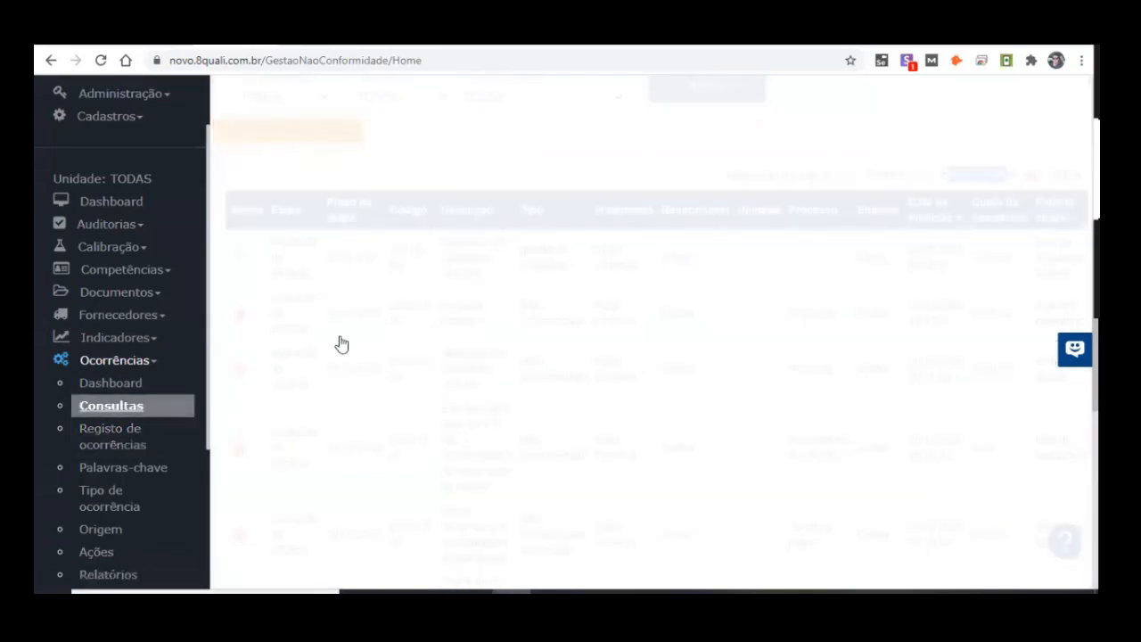
pyautogui.scroll(3, 656, 402)
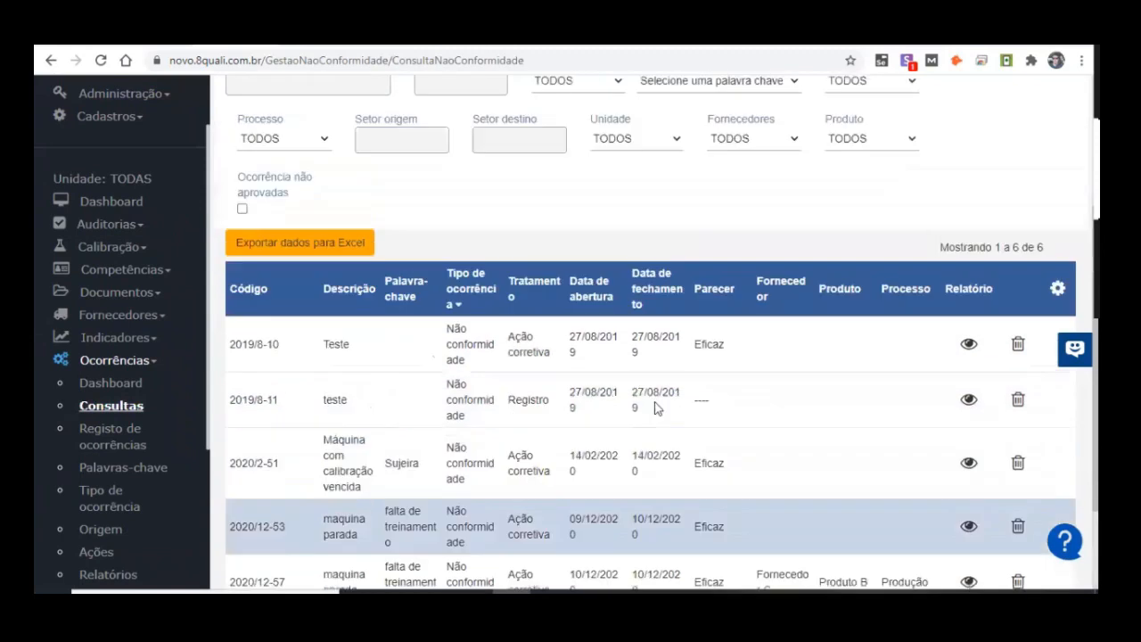
pyautogui.click(433, 99)
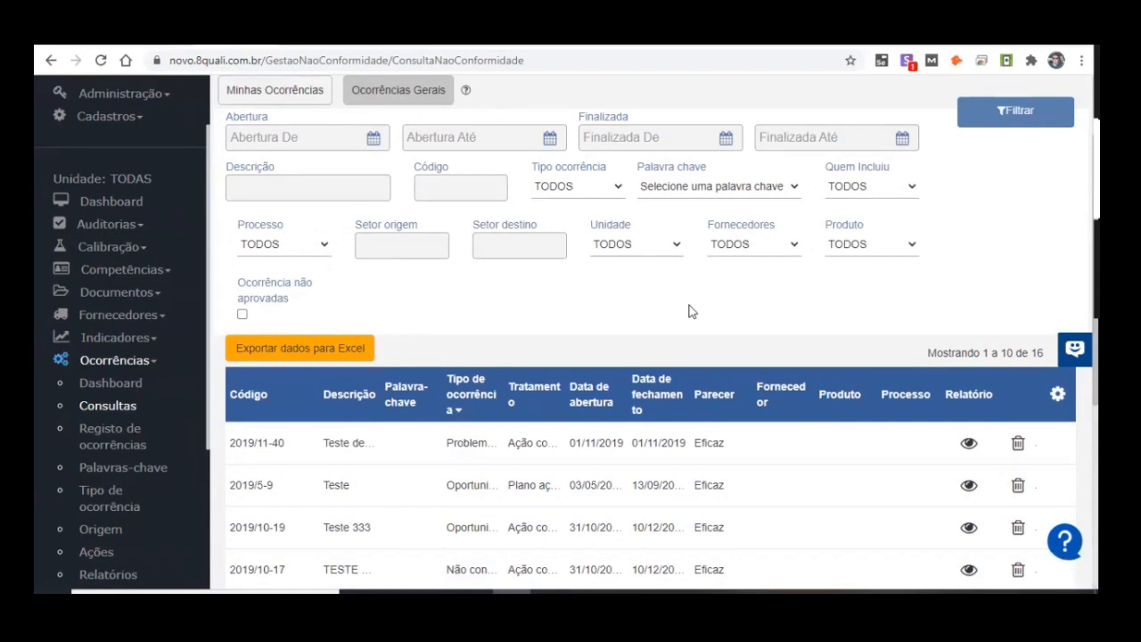
# Step: Review the general occurrences with their filter fields and show page 2 of the list
pyautogui.scroll(-4, 693, 244)
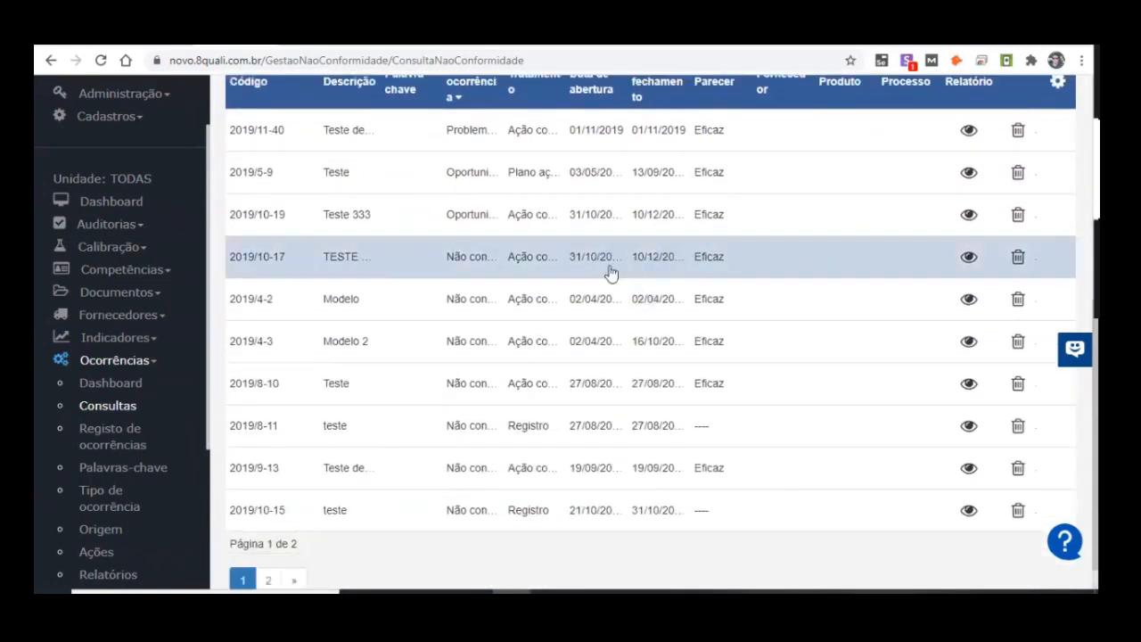
pyautogui.scroll(3, 612, 263)
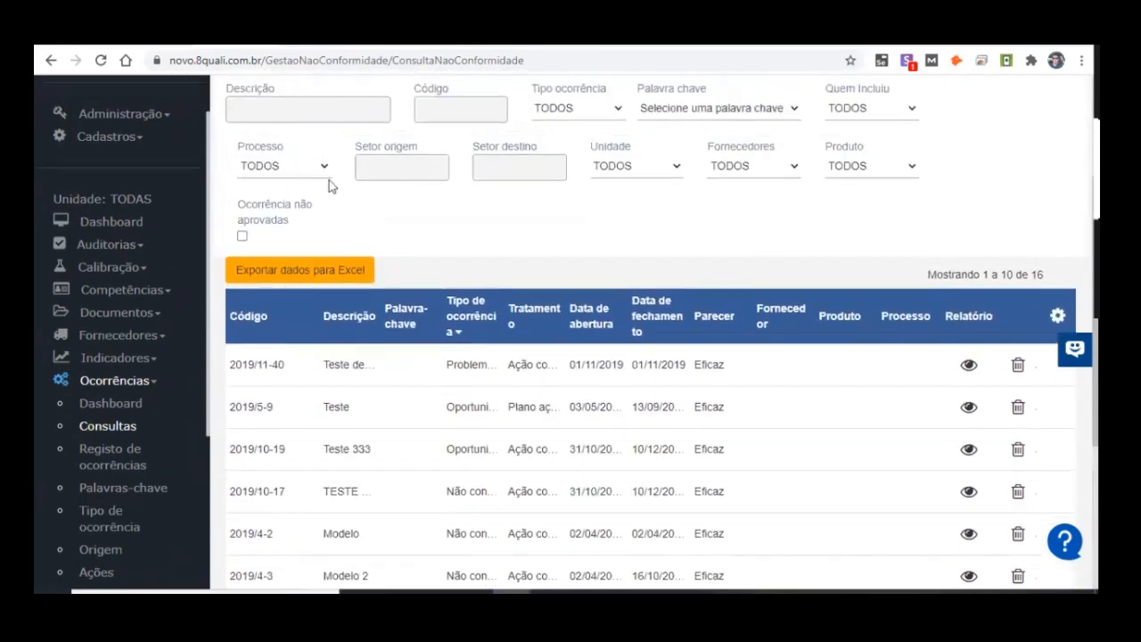
pyautogui.scroll(-2, 701, 332)
pyautogui.scroll(-2, 701, 332)
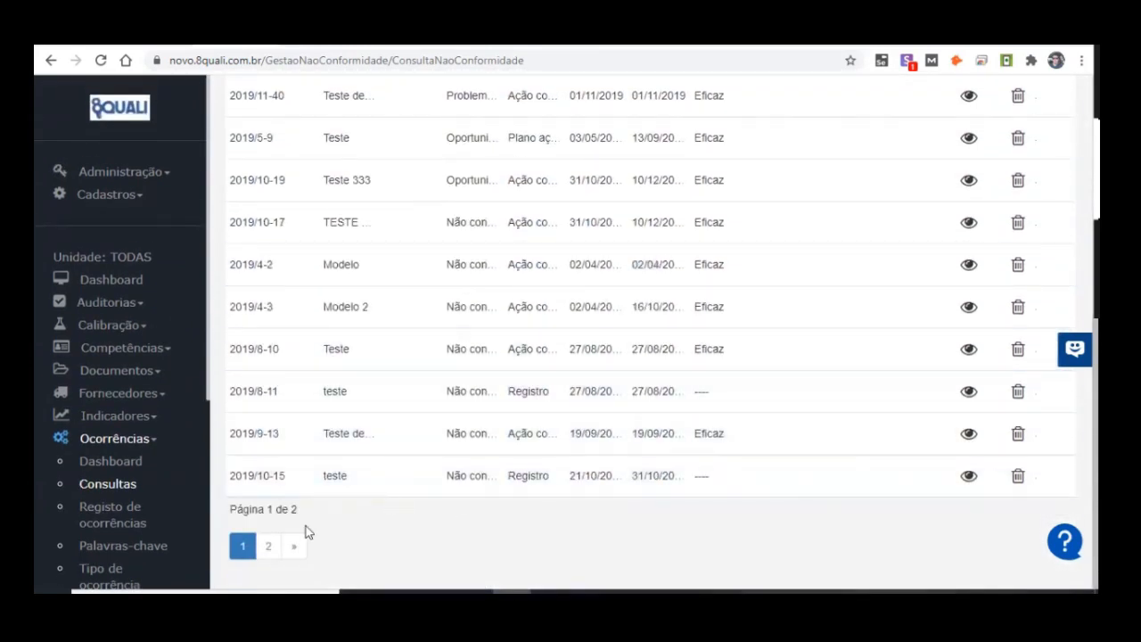
pyautogui.click(269, 547)
pyautogui.click(274, 547)
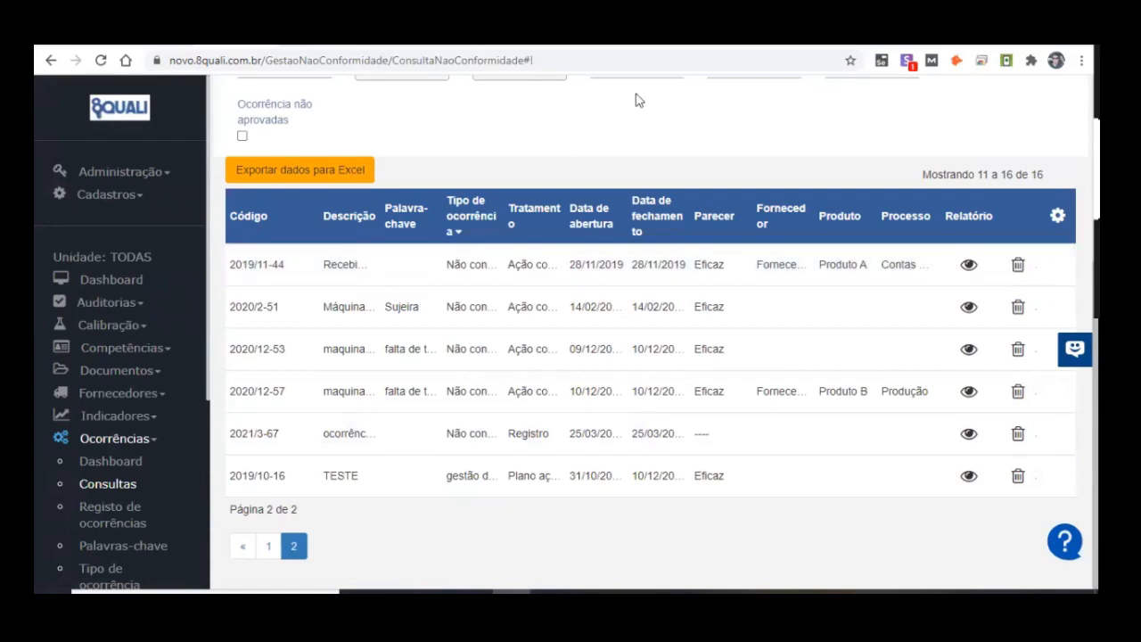
# Step: Open the concluded occurrence "Recebimento de produto Não-Conforme, saco furado" and review its Dados da ocorrência
pyautogui.click(396, 278)
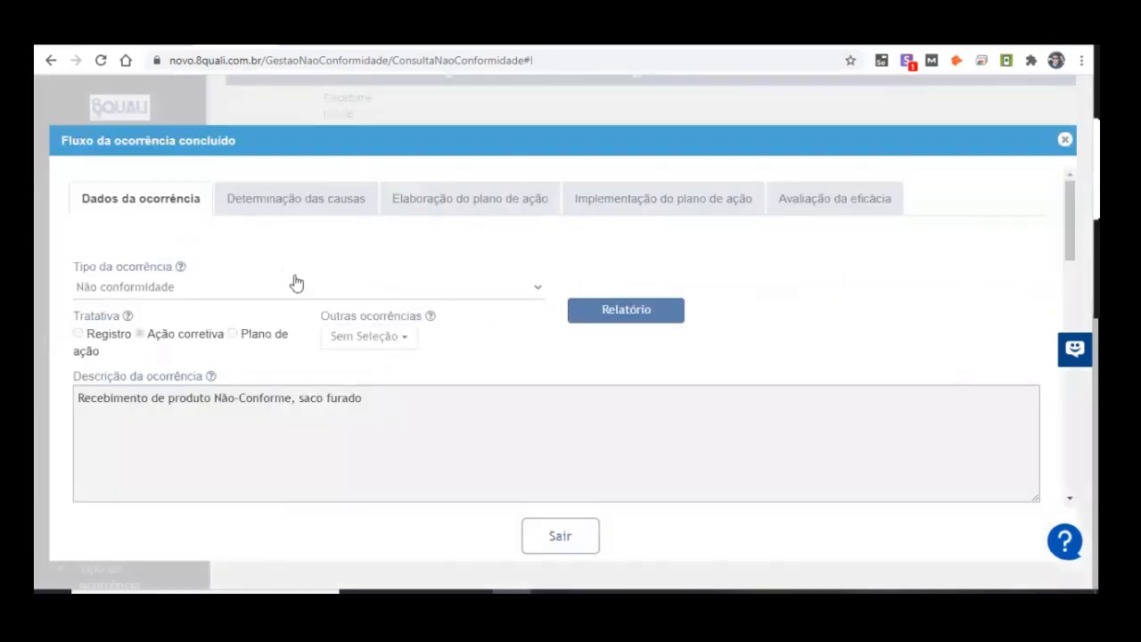
pyautogui.scroll(-4, 214, 374)
pyautogui.scroll(3, 595, 401)
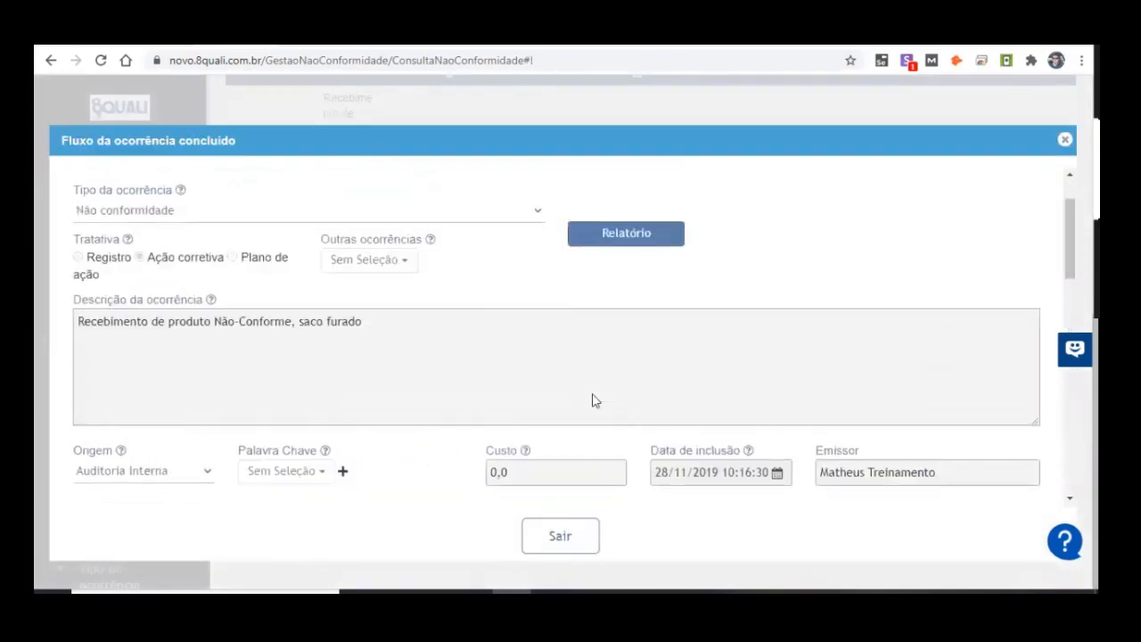
pyautogui.scroll(2, 595, 401)
# Step: Review the concluded occurrence's stages from Determinação das causas to Avaliação da eficácia, return to Dados da ocorrência and exit
pyautogui.click(354, 209)
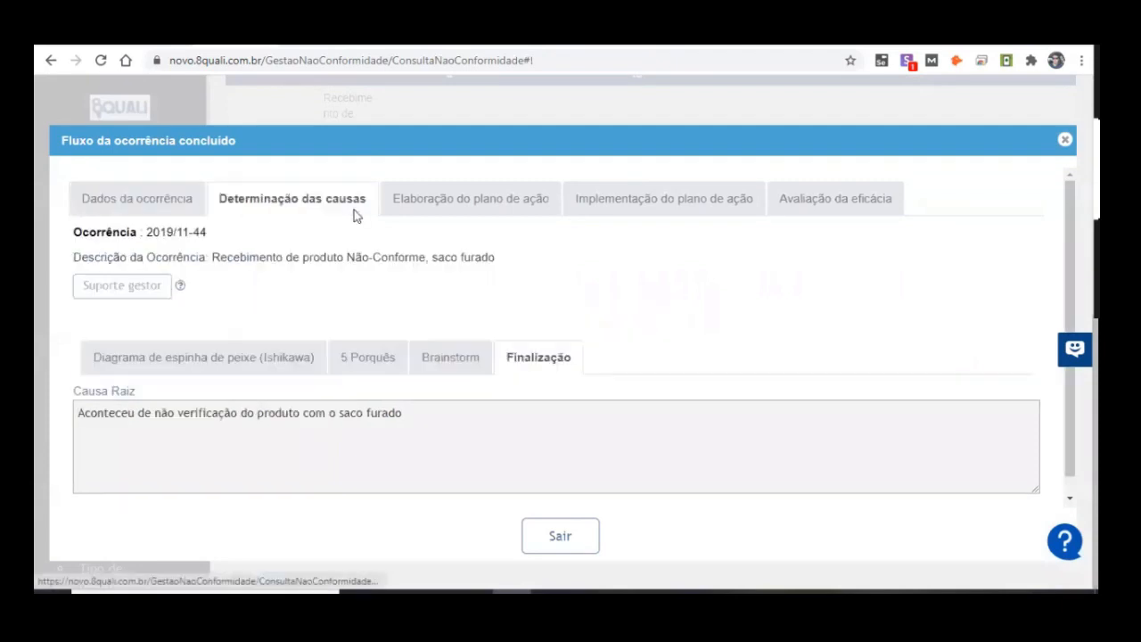
pyautogui.click(531, 212)
pyautogui.click(647, 214)
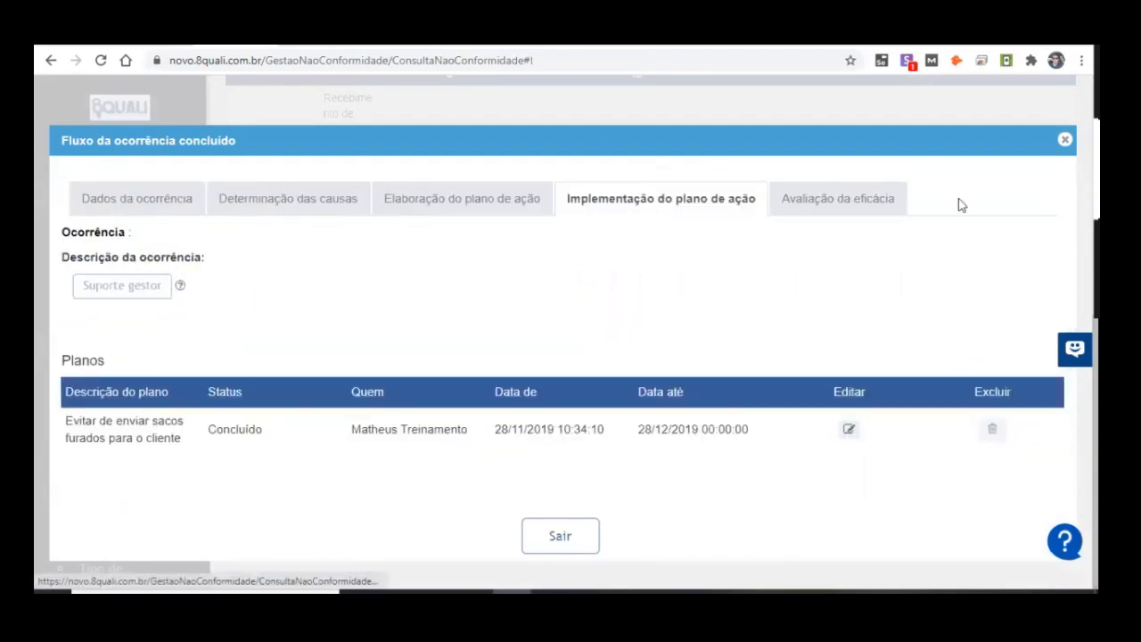
pyautogui.click(902, 208)
pyautogui.click(101, 212)
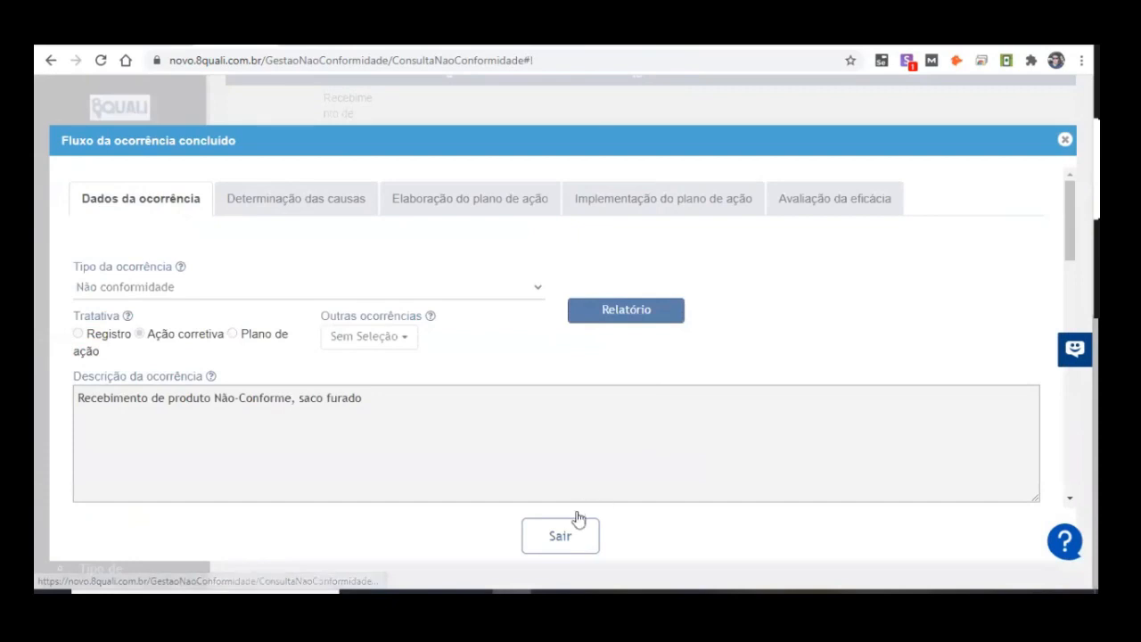
pyautogui.click(570, 539)
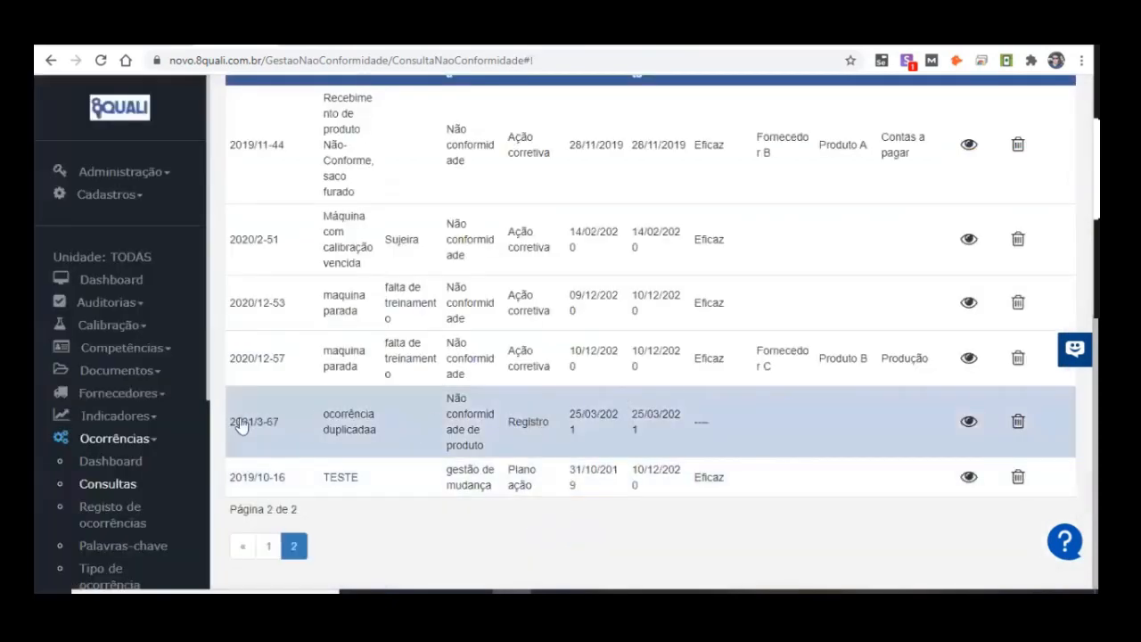
# Step: Open Ações to list the actions under Minhas Ocorrências and check which account is logged in
pyautogui.scroll(-2, 148, 438)
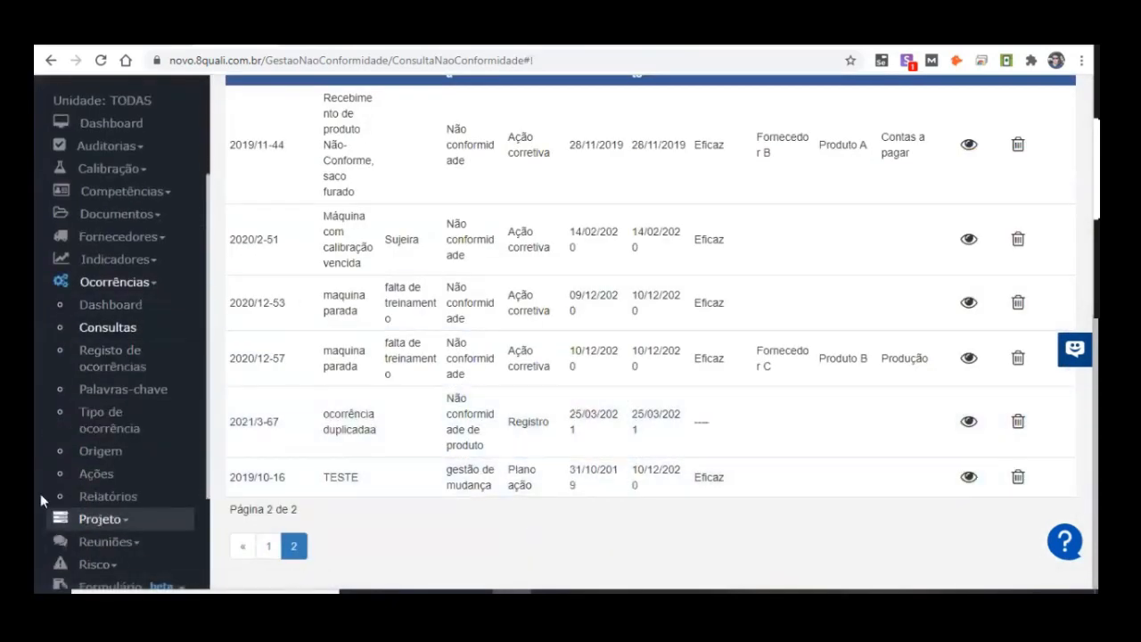
pyautogui.click(112, 481)
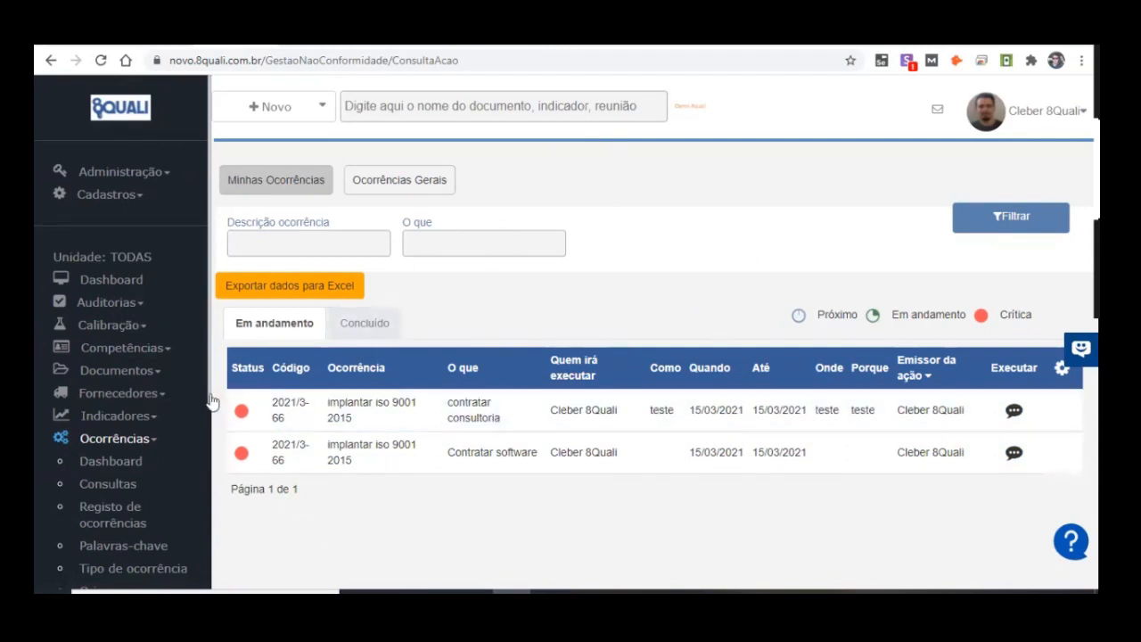
pyautogui.click(1047, 110)
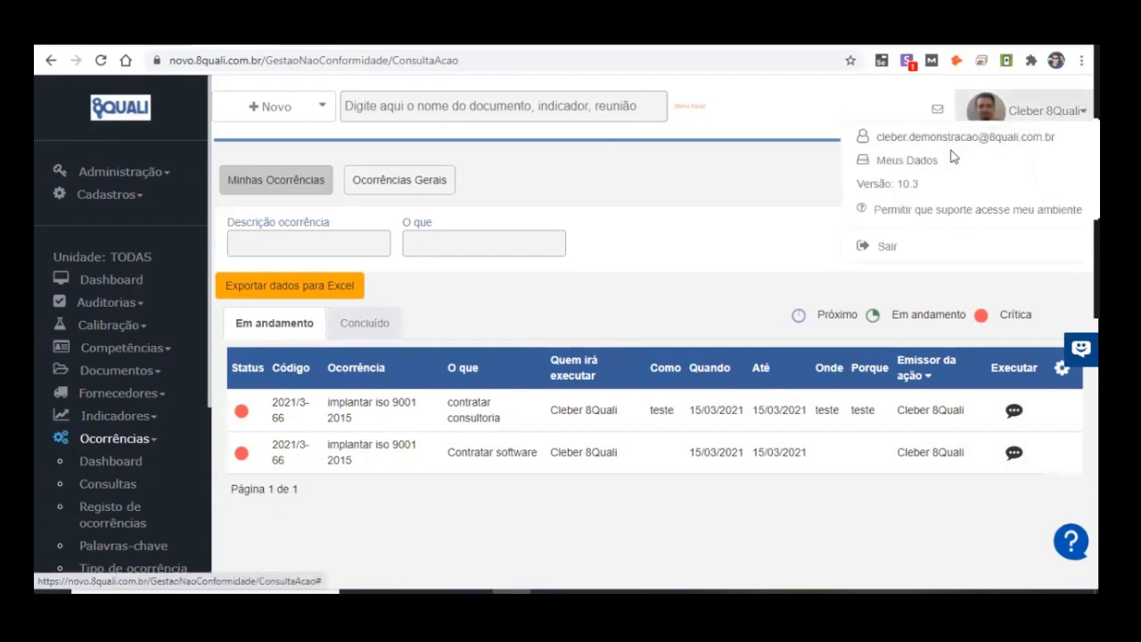
pyautogui.moveTo(880, 136); pyautogui.dragTo(989, 137)
pyautogui.click(600, 190)
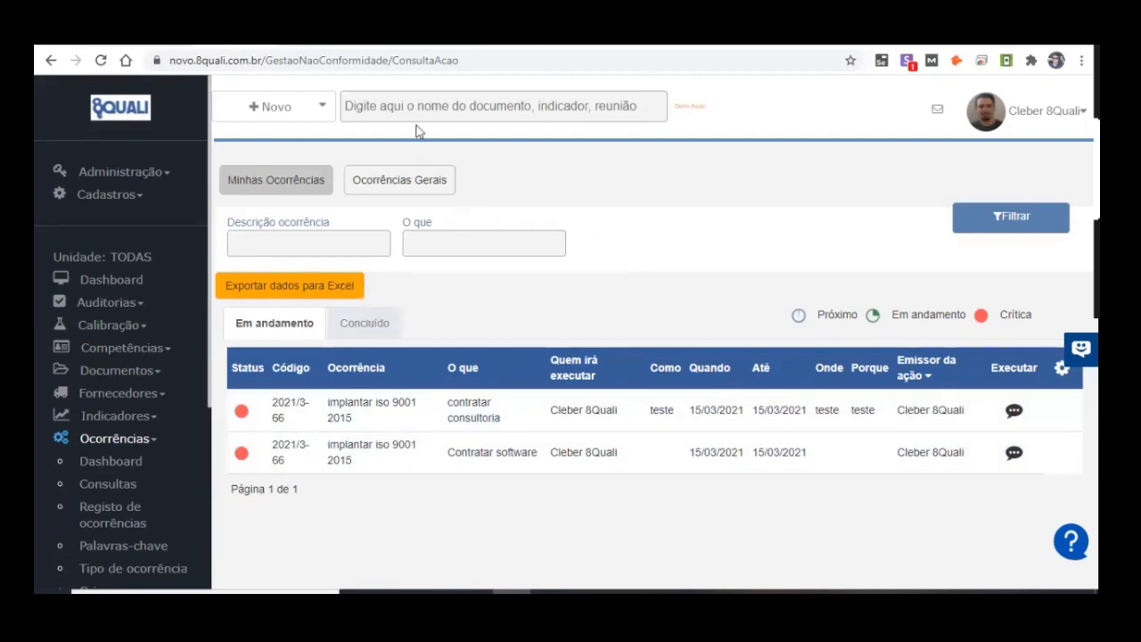
# Step: Show the actions under Ocorrências Gerais, open the "Contratar software" action to review its evidence and attachment fields, and close it without saving
pyautogui.click(410, 187)
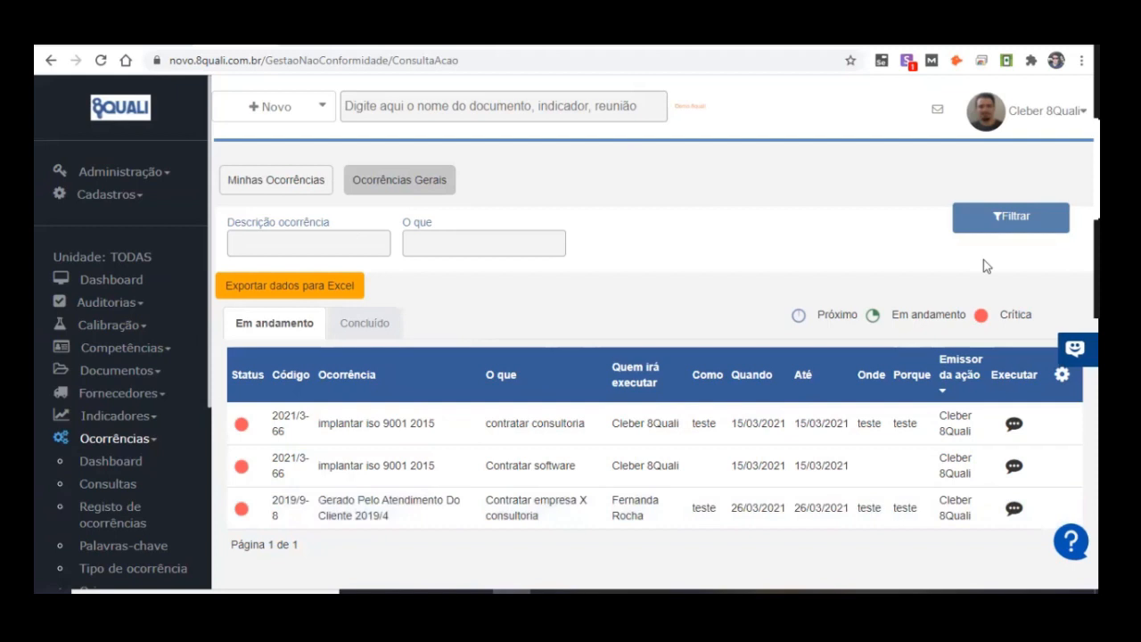
pyautogui.click(1013, 467)
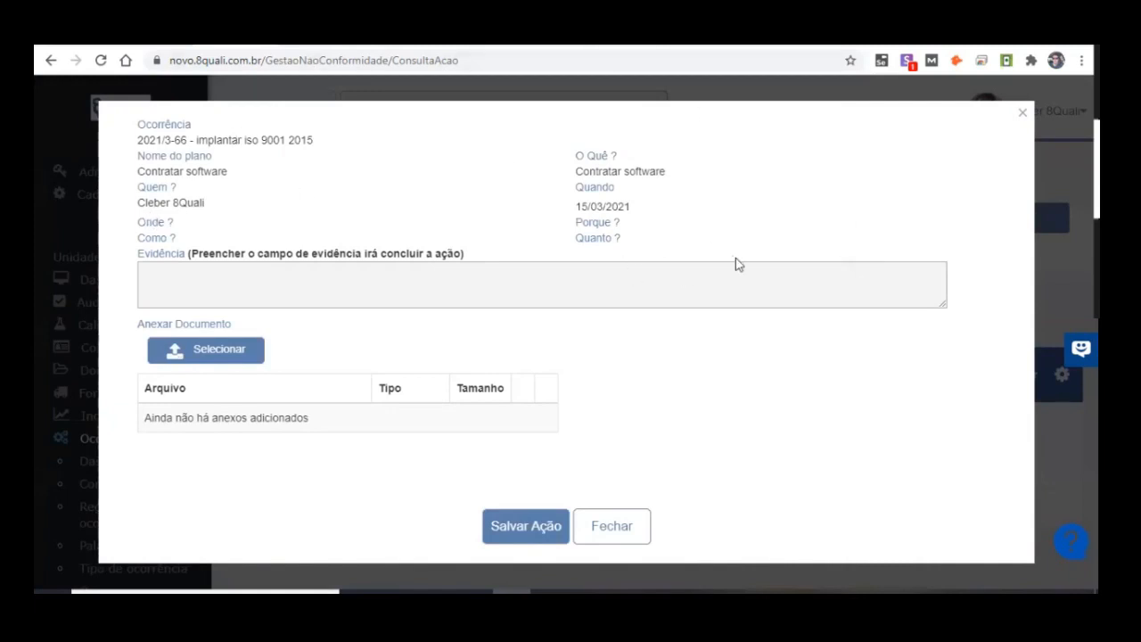
pyautogui.click(180, 281)
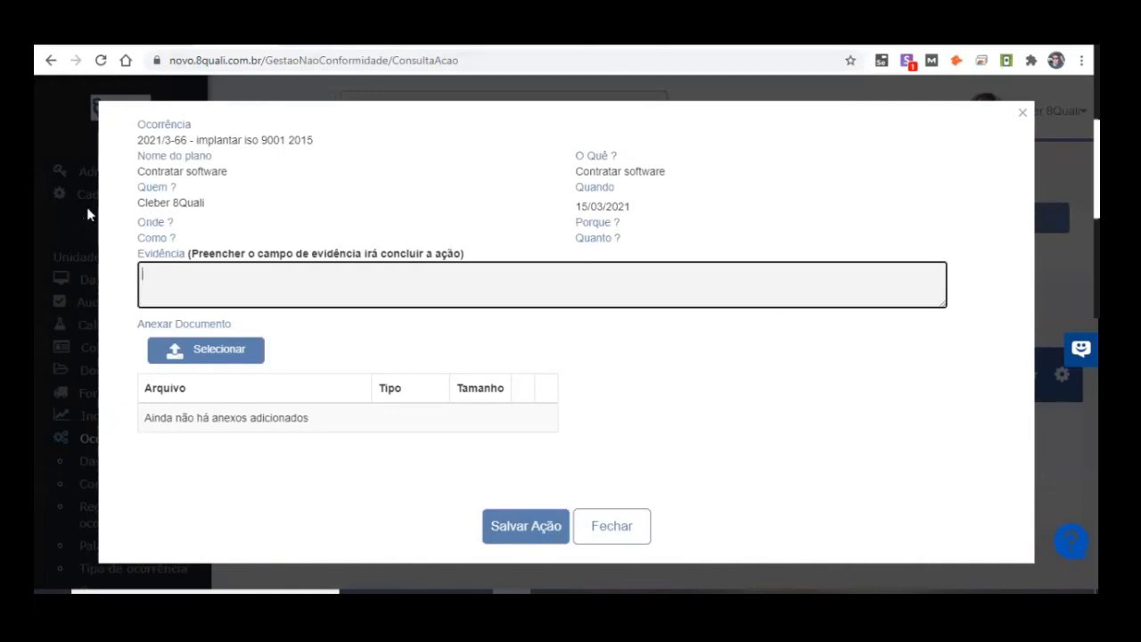
pyautogui.moveTo(198, 142); pyautogui.dragTo(282, 143)
pyautogui.moveTo(136, 172); pyautogui.dragTo(255, 178)
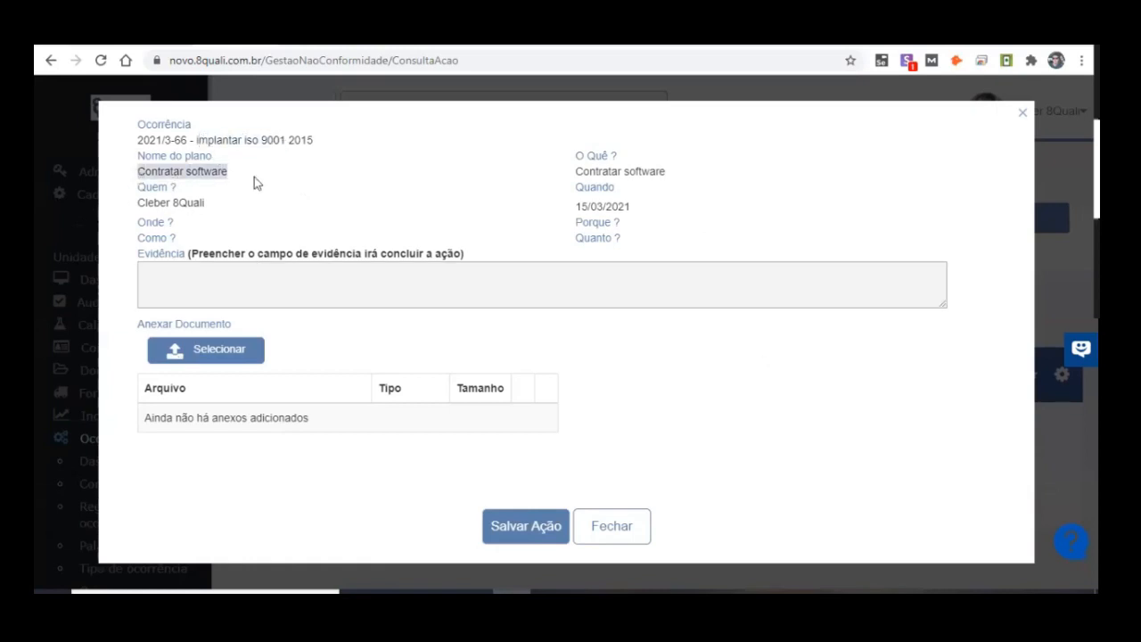
pyautogui.click(352, 283)
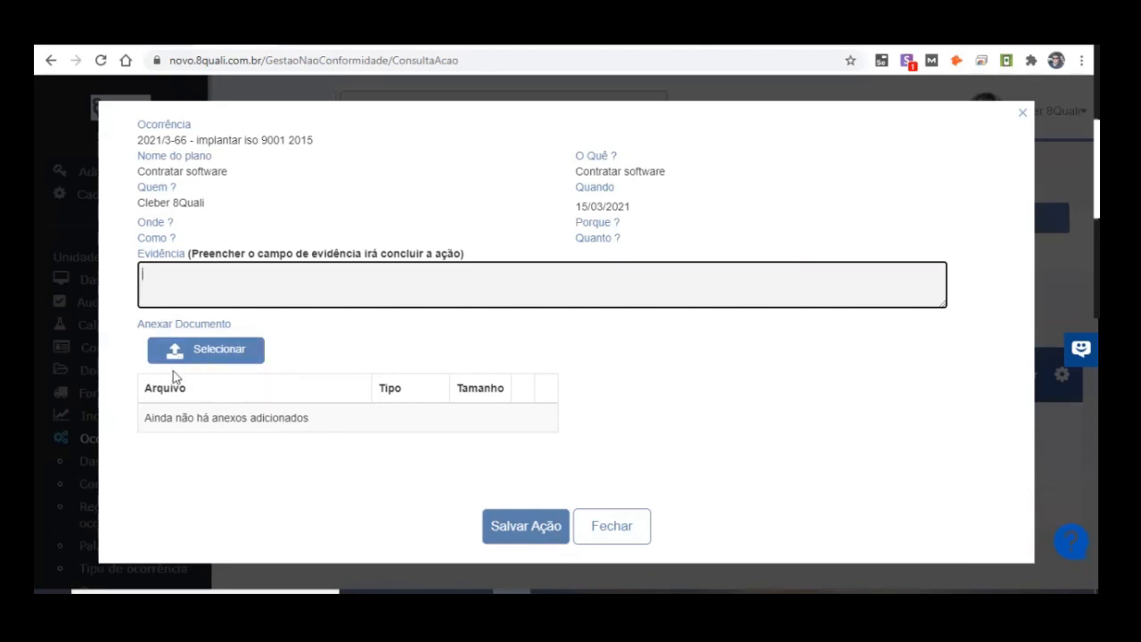
pyautogui.moveTo(145, 171); pyautogui.dragTo(228, 171)
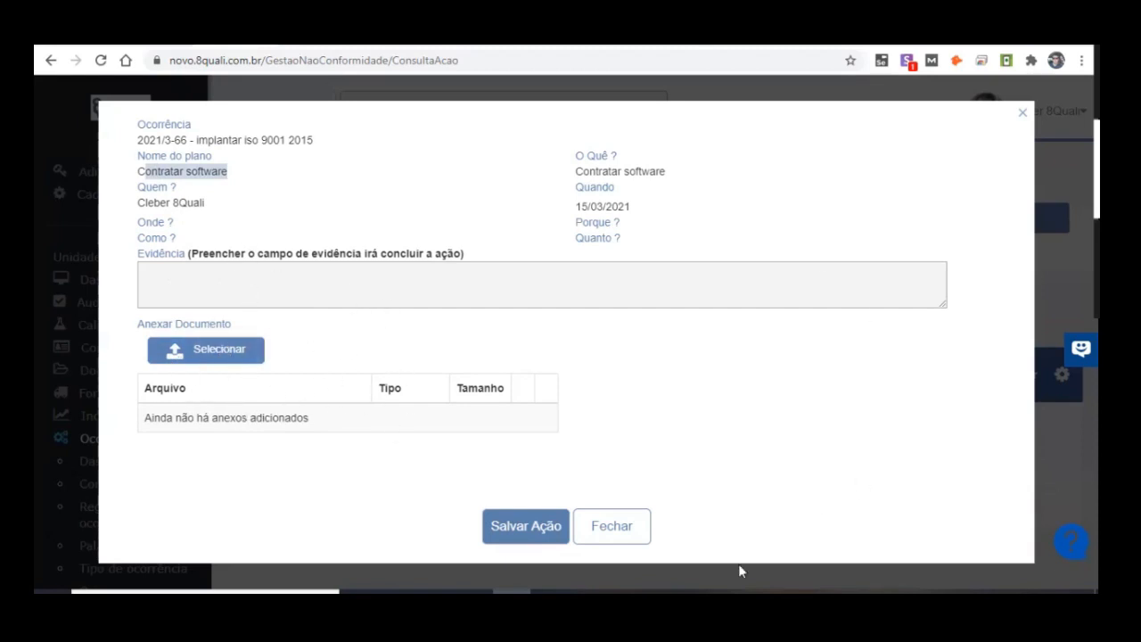
pyautogui.click(635, 521)
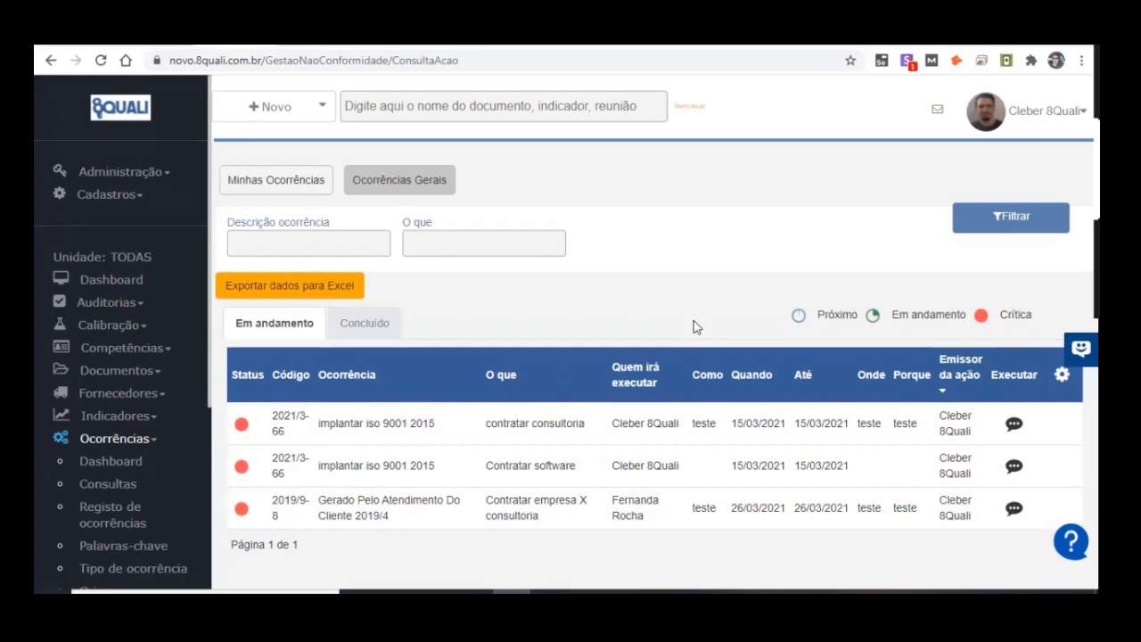
# Step: Open Controle de alterações under Administração in a separate tab, review the change log, and return to the actions list
pyautogui.click(192, 181)
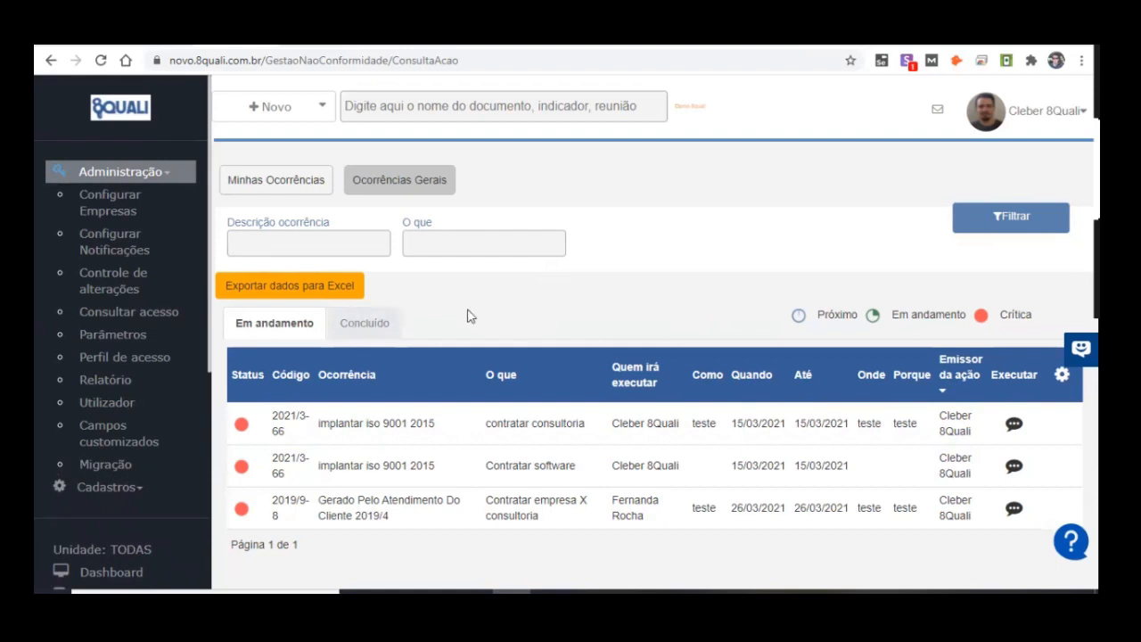
pyautogui.click(109, 291)
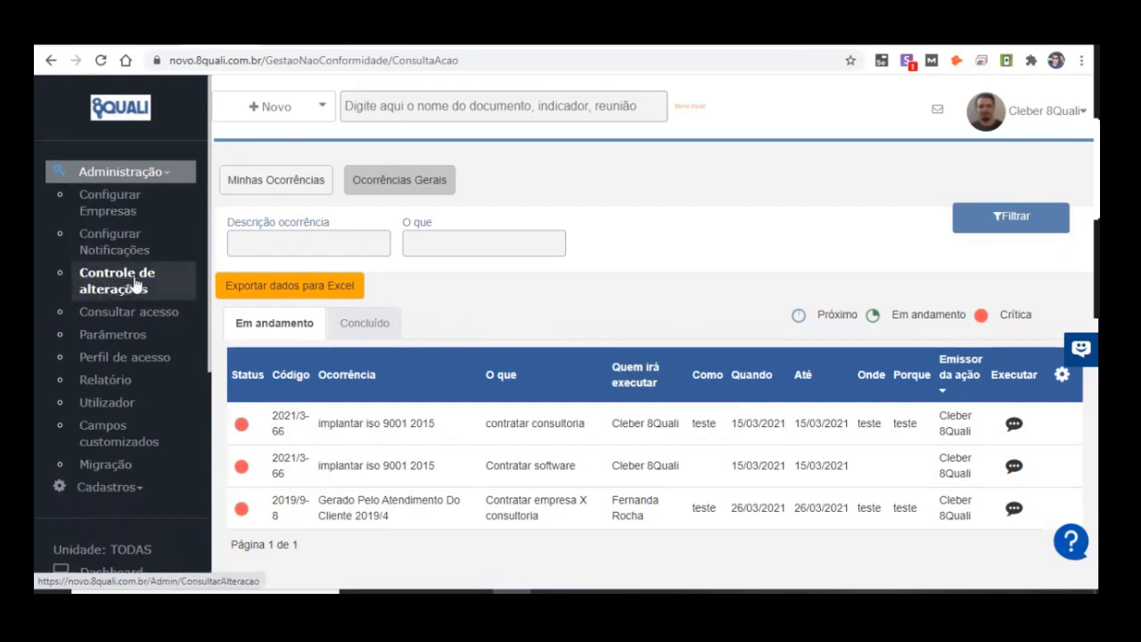
pyautogui.click(182, 300)
pyautogui.click(192, 280)
pyautogui.click(153, 288)
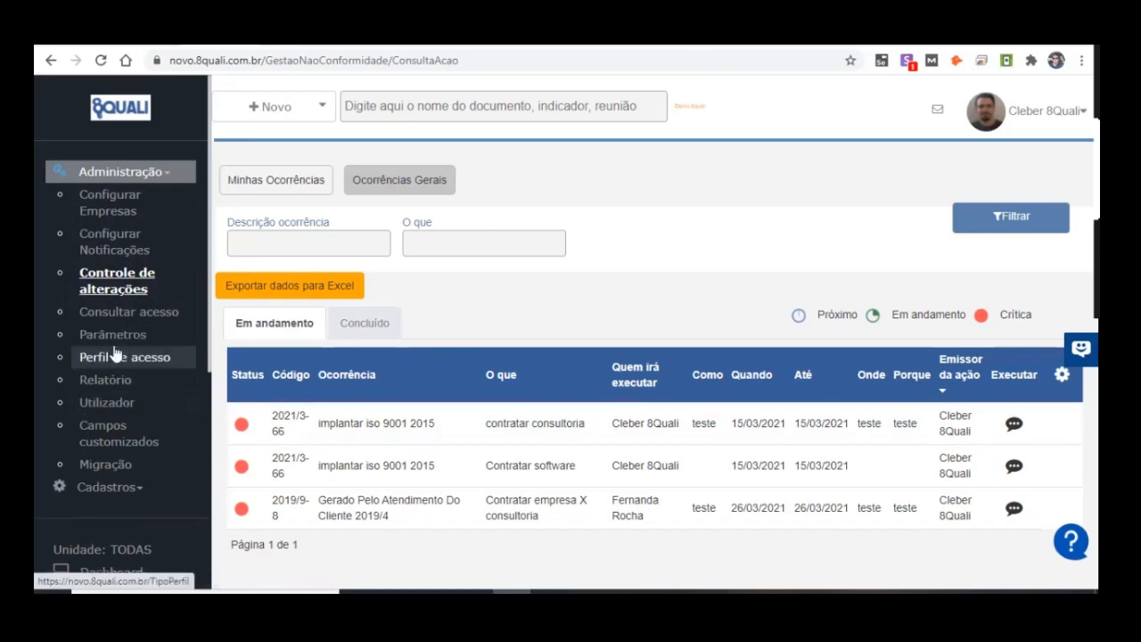
pyautogui.scroll(-4, 112, 365)
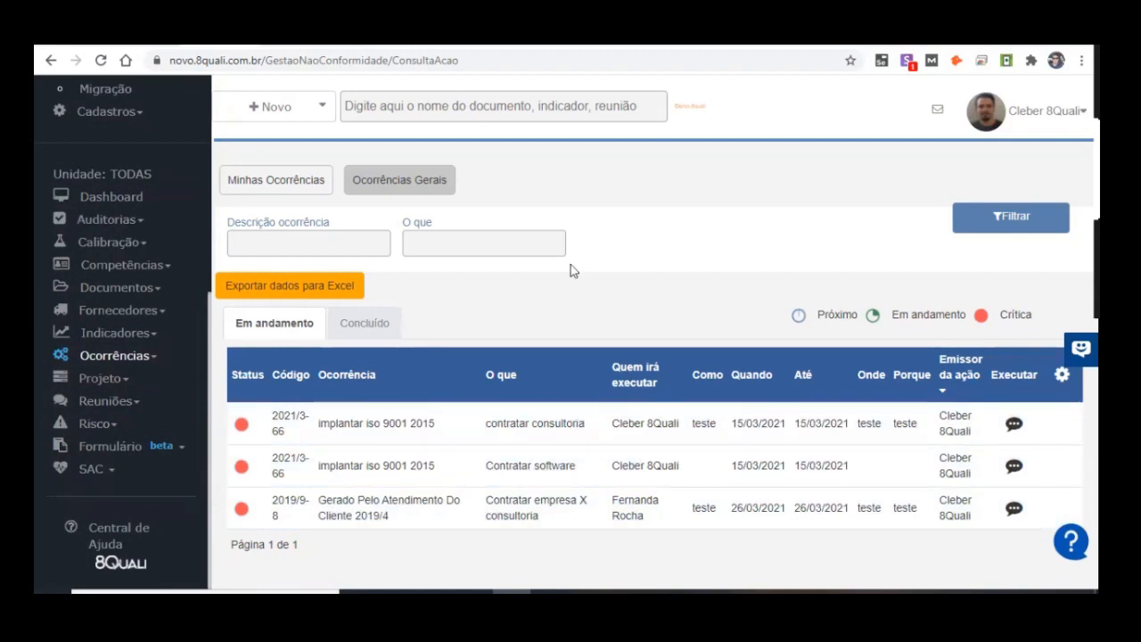
pyautogui.scroll(2, 194, 226)
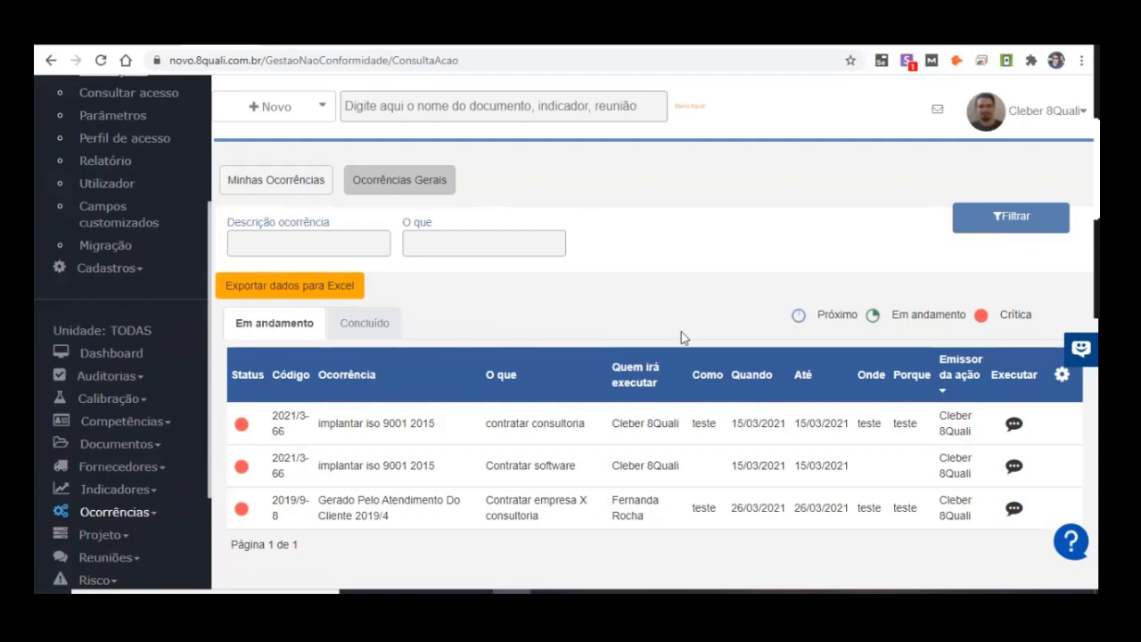
pyautogui.scroll(1, 134, 201)
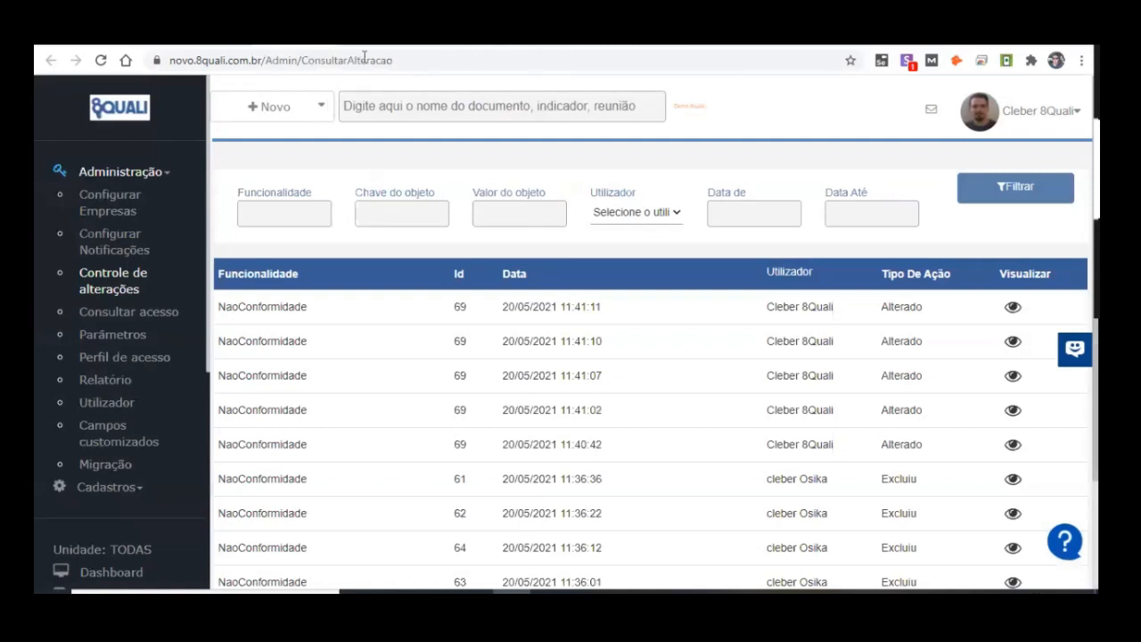
pyautogui.click(294, 40)
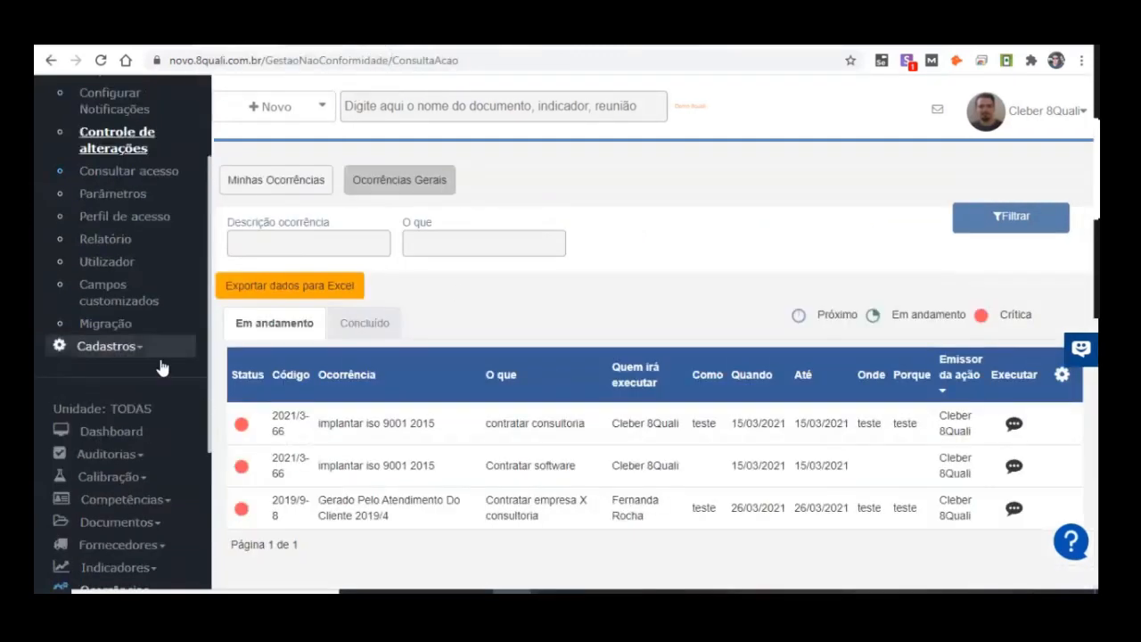
# Step: Open Campos customizados and start a new additional field for Ocorrências titled "número de nota fiscal"
pyautogui.click(116, 301)
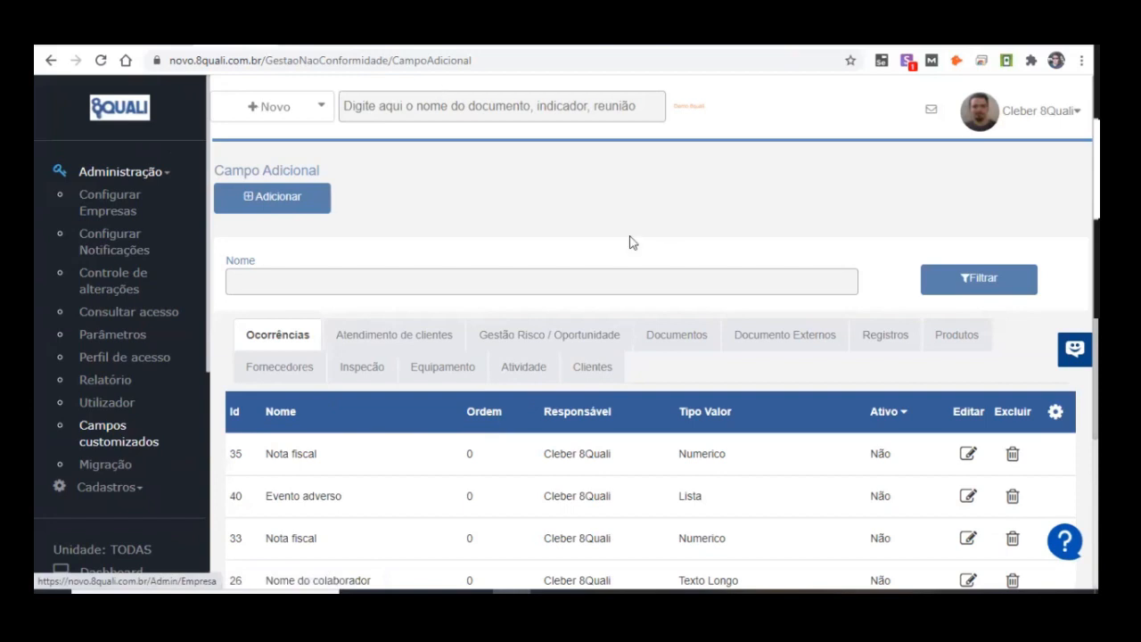
pyautogui.click(276, 206)
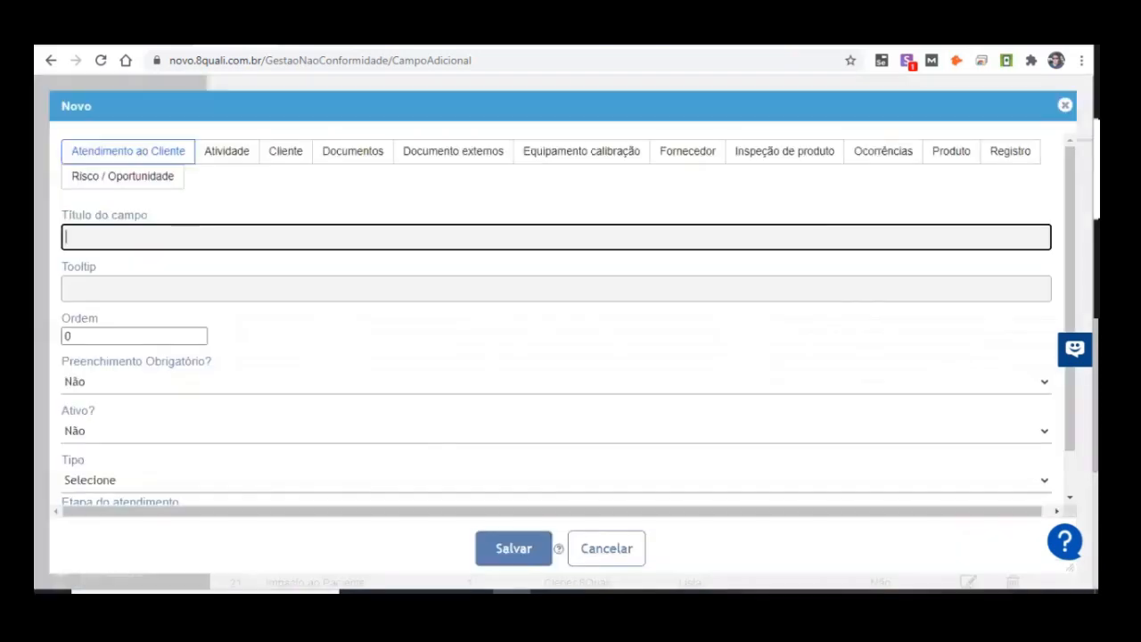
pyautogui.click(862, 159)
pyautogui.click(611, 220)
pyautogui.click(586, 228)
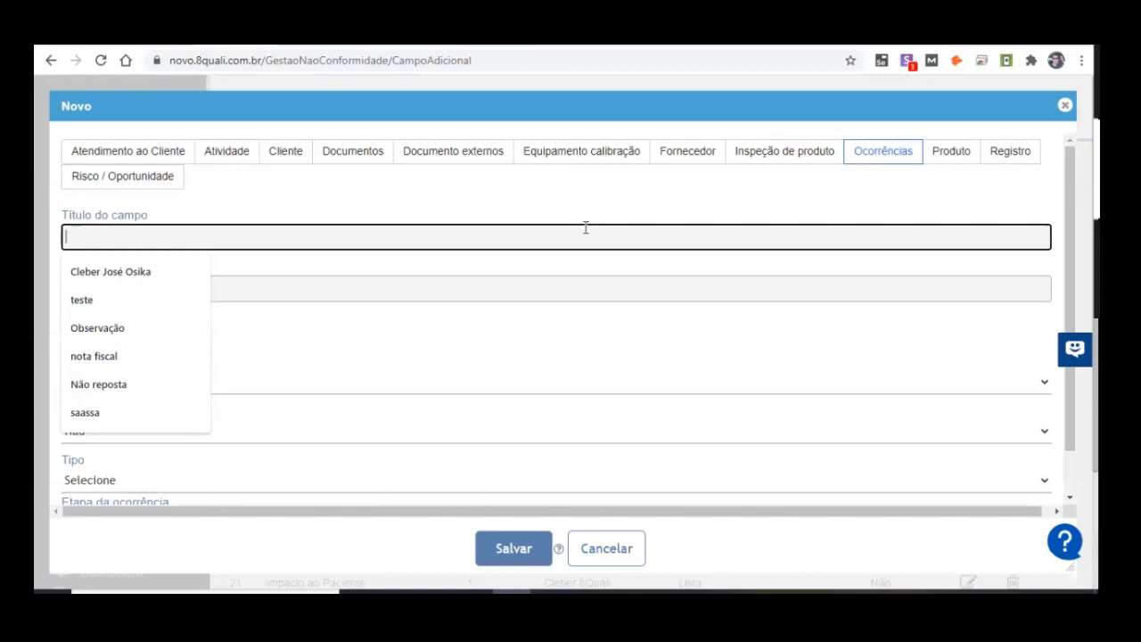
pyautogui.write('nú')
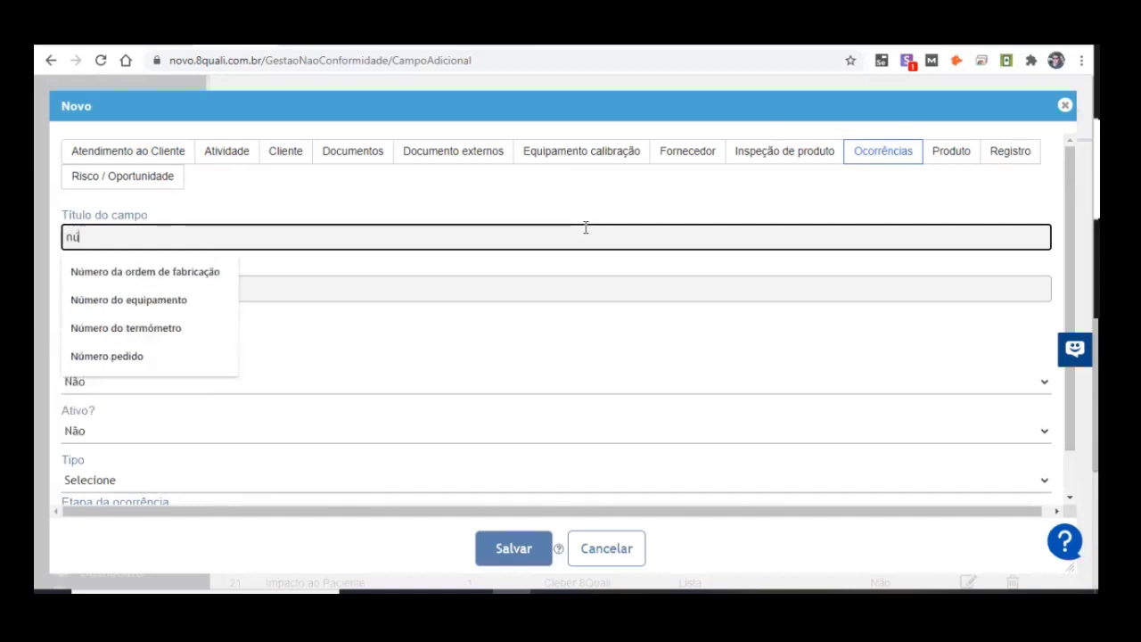
pyautogui.write('mero de nota fiscal')
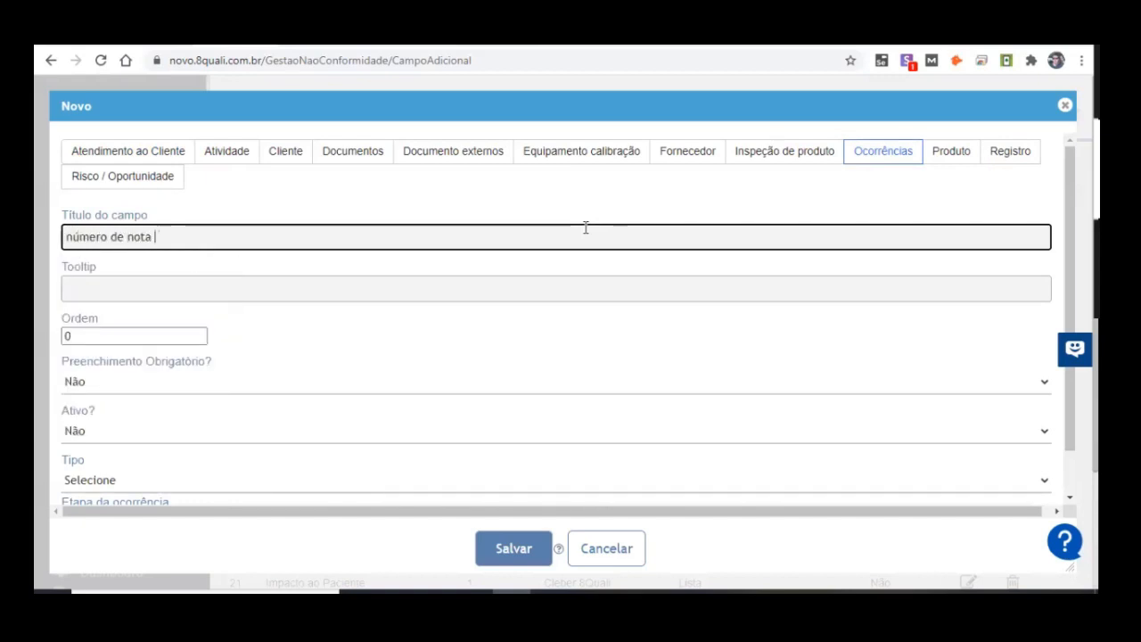
pyautogui.press('Tab')
pyautogui.press('Tab')
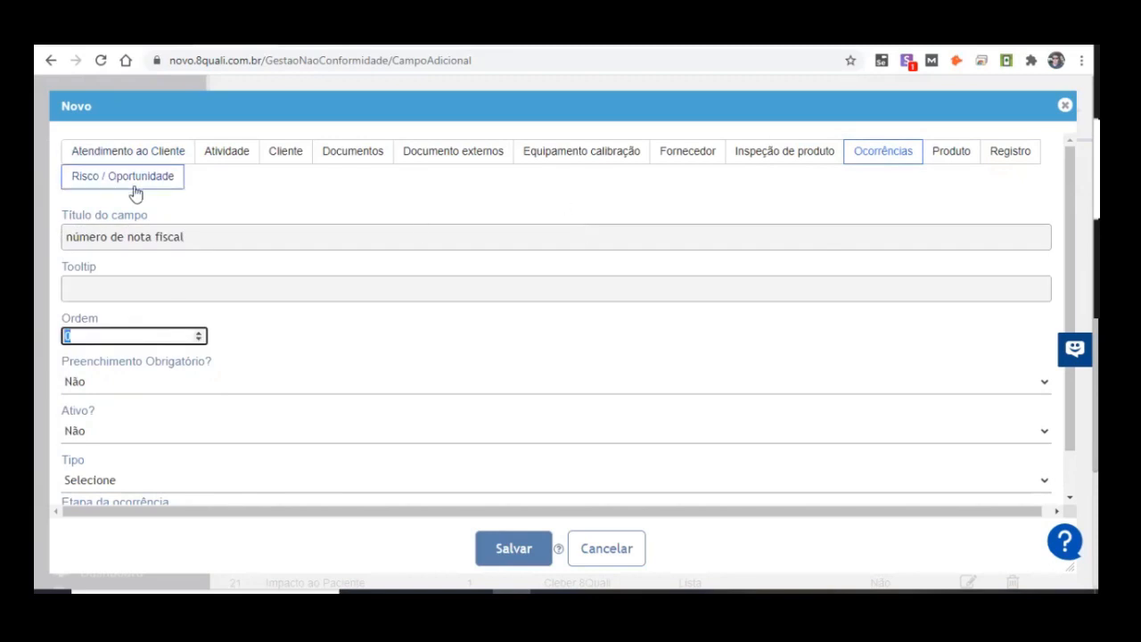
# Step: Make the new field mandatory and active, and set its type to Numerico
pyautogui.click(189, 383)
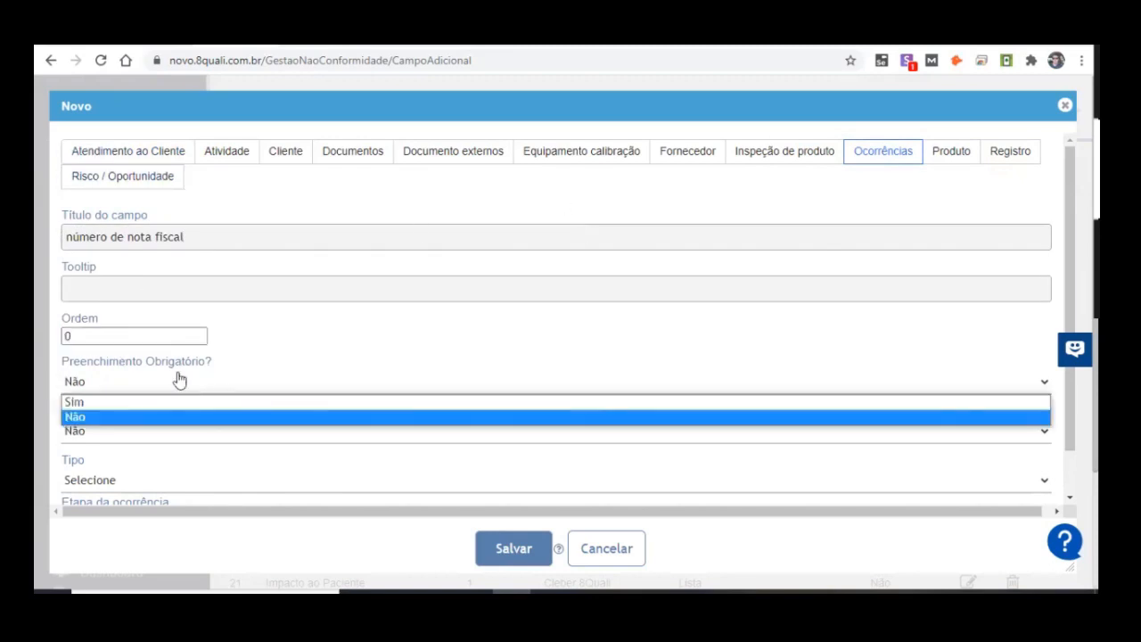
pyautogui.click(135, 402)
pyautogui.click(140, 430)
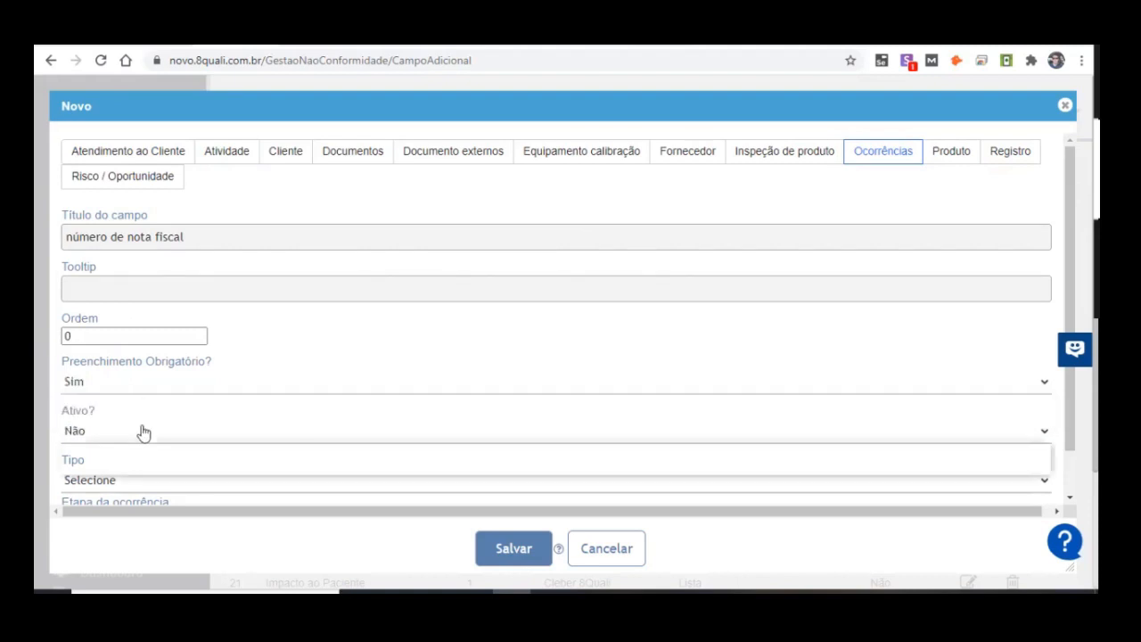
pyautogui.click(117, 450)
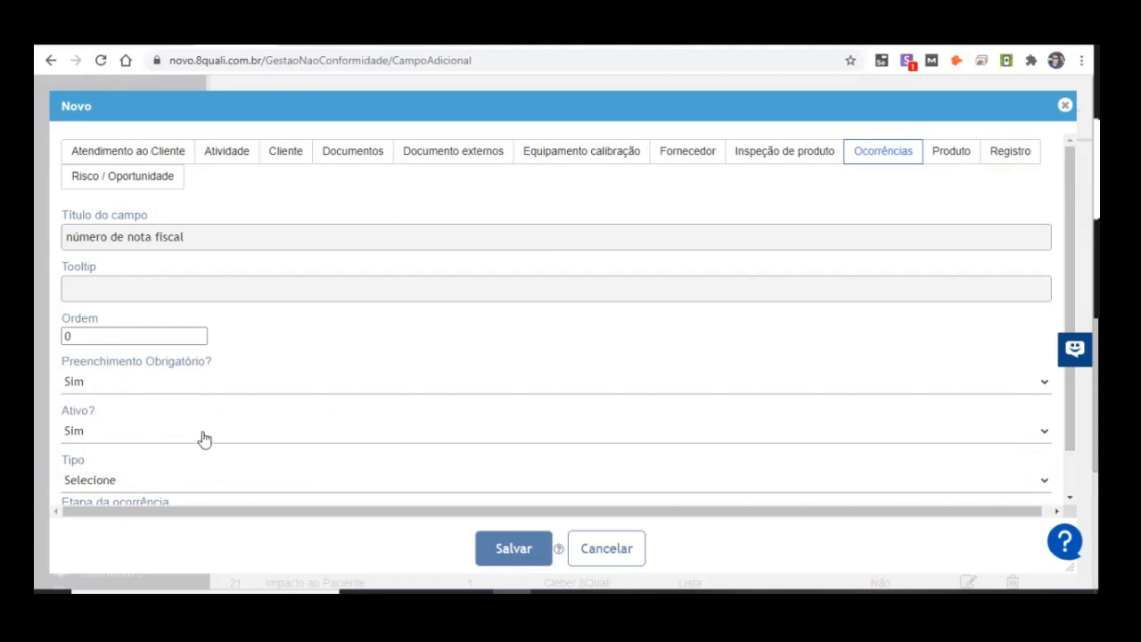
pyautogui.click(96, 484)
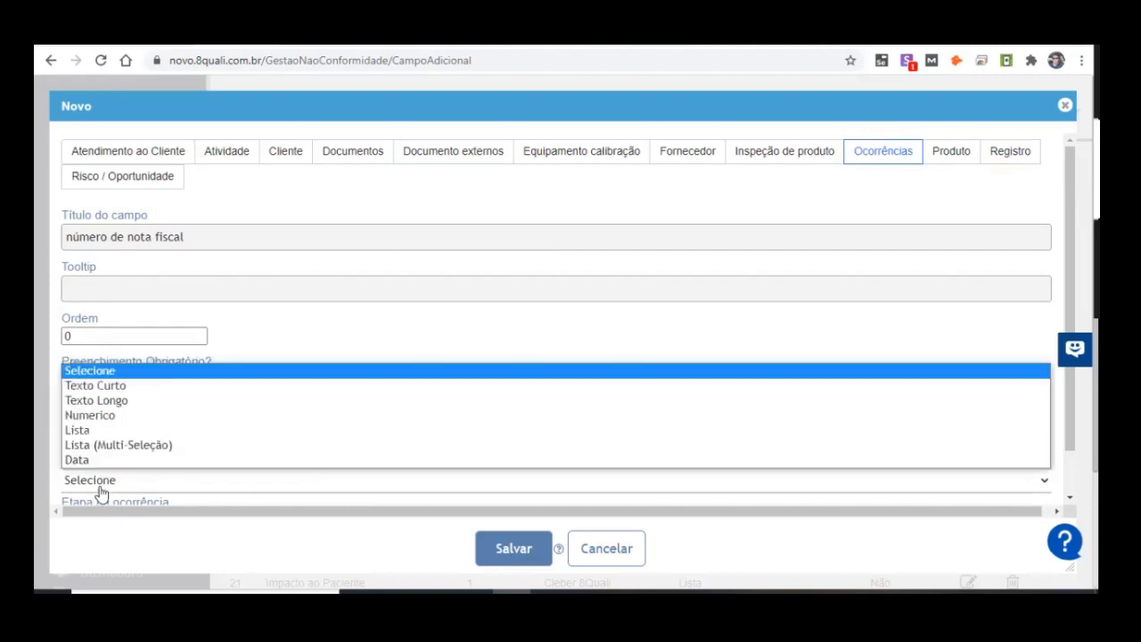
pyautogui.click(176, 415)
pyautogui.scroll(-1, 305, 392)
pyautogui.scroll(1, 389, 405)
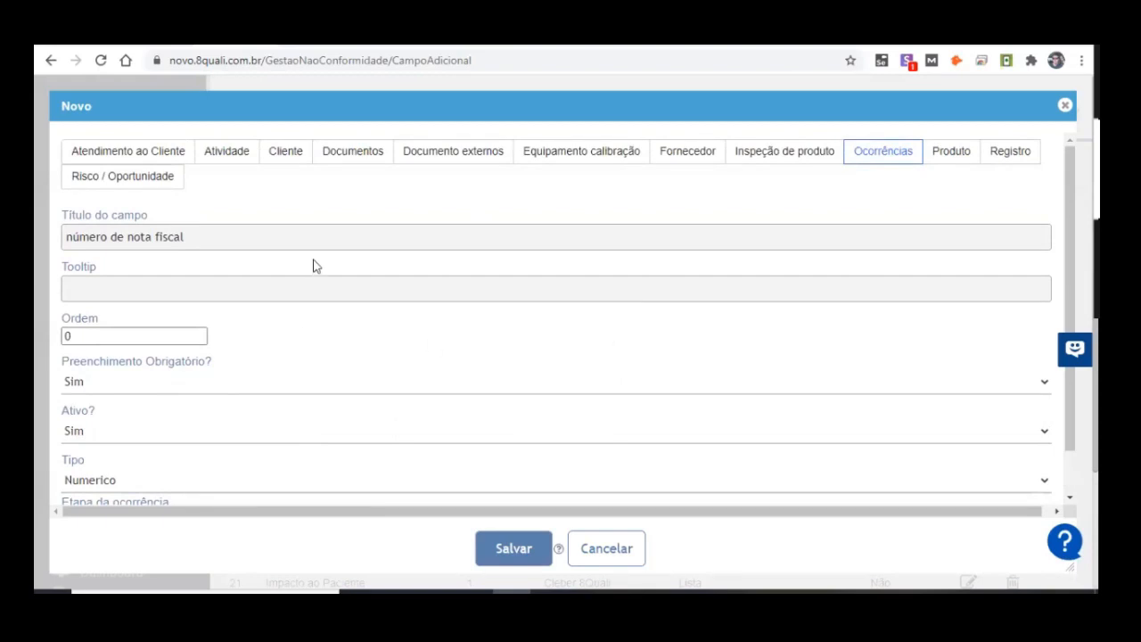
# Step: Review the Etapa da ocorrência options for the new field, cancel its creation, and reopen Campos customizados
pyautogui.scroll(-1, 294, 320)
pyautogui.click(258, 478)
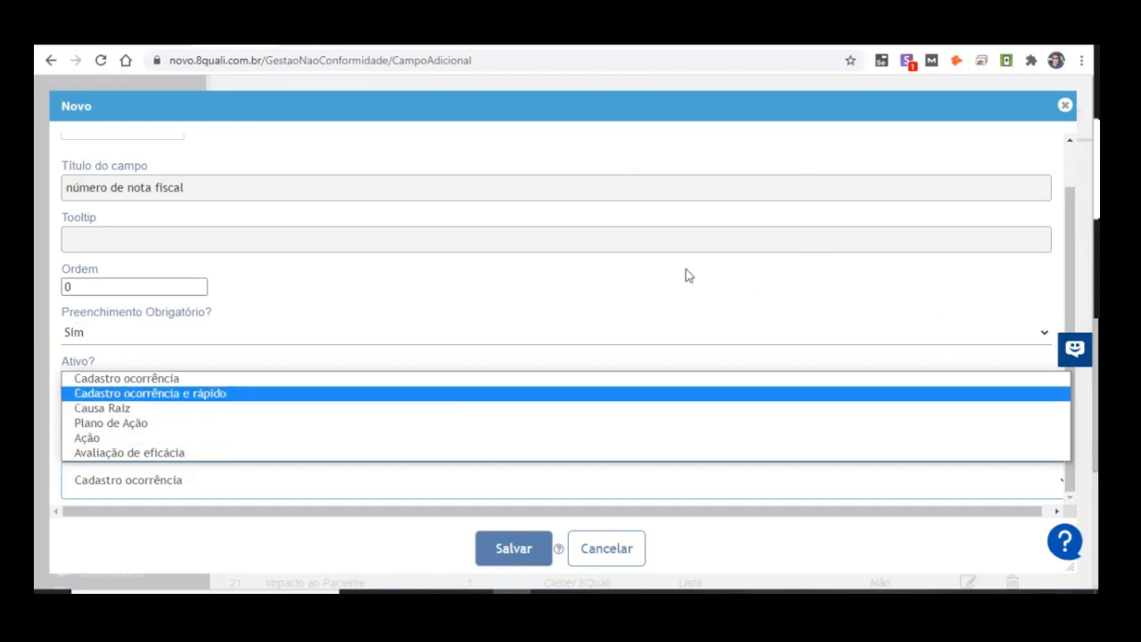
pyautogui.click(655, 276)
pyautogui.scroll(1, 676, 321)
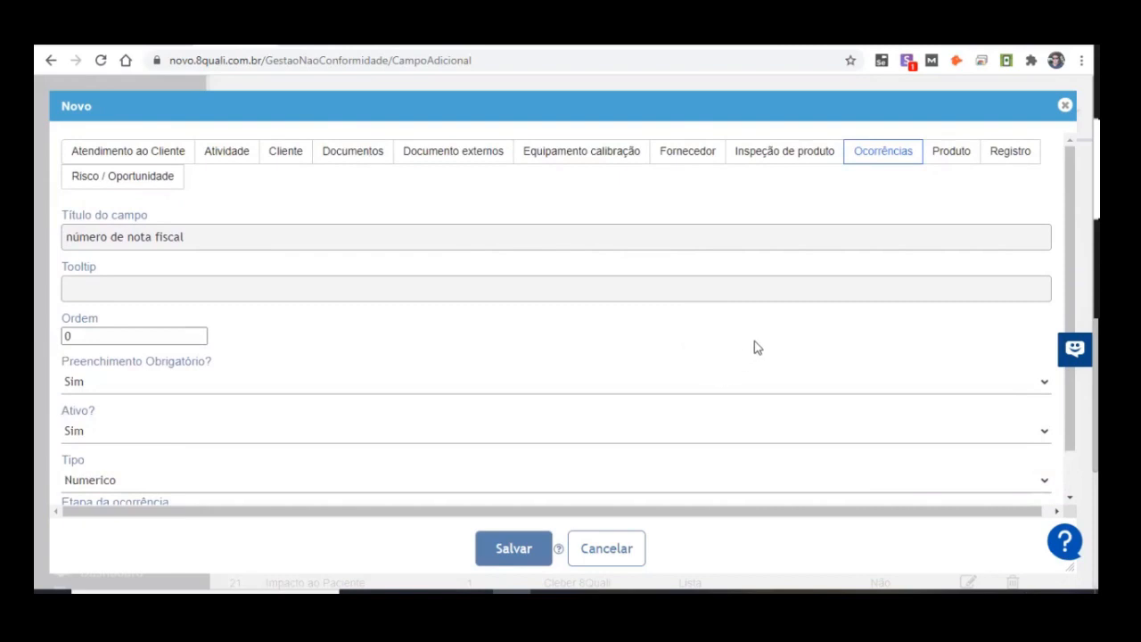
pyautogui.click(607, 557)
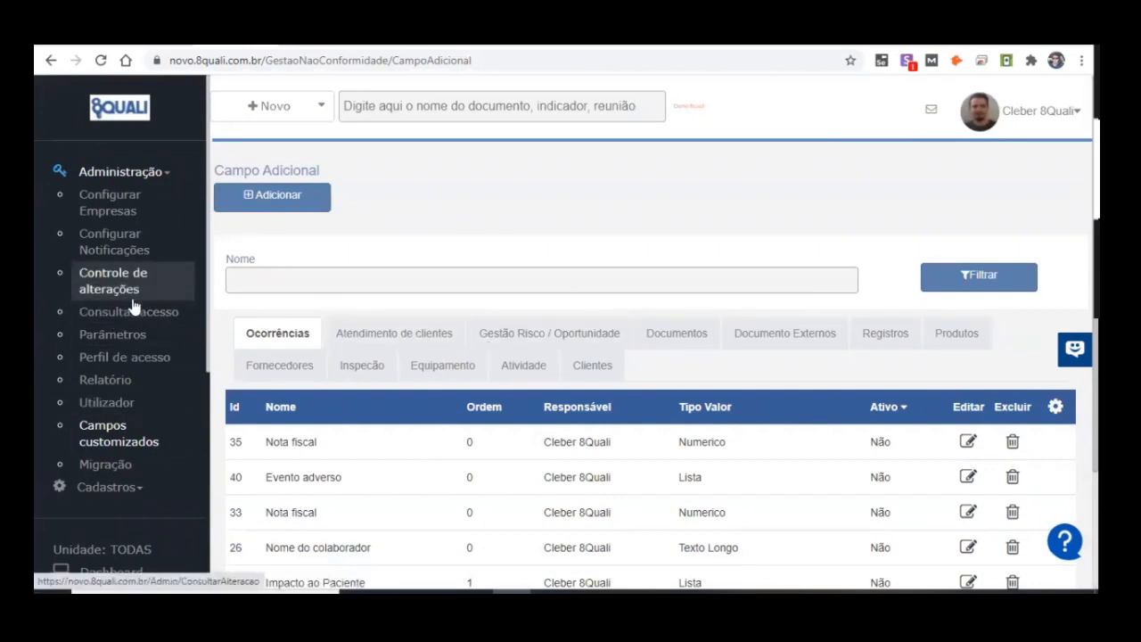
pyautogui.scroll(-2, 131, 312)
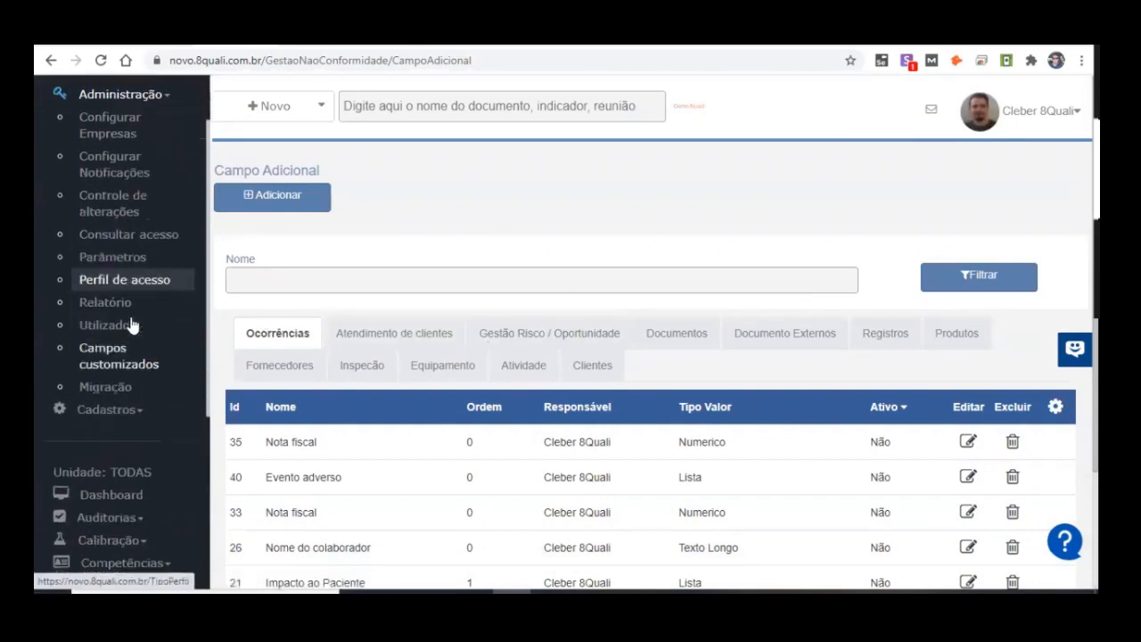
pyautogui.click(161, 365)
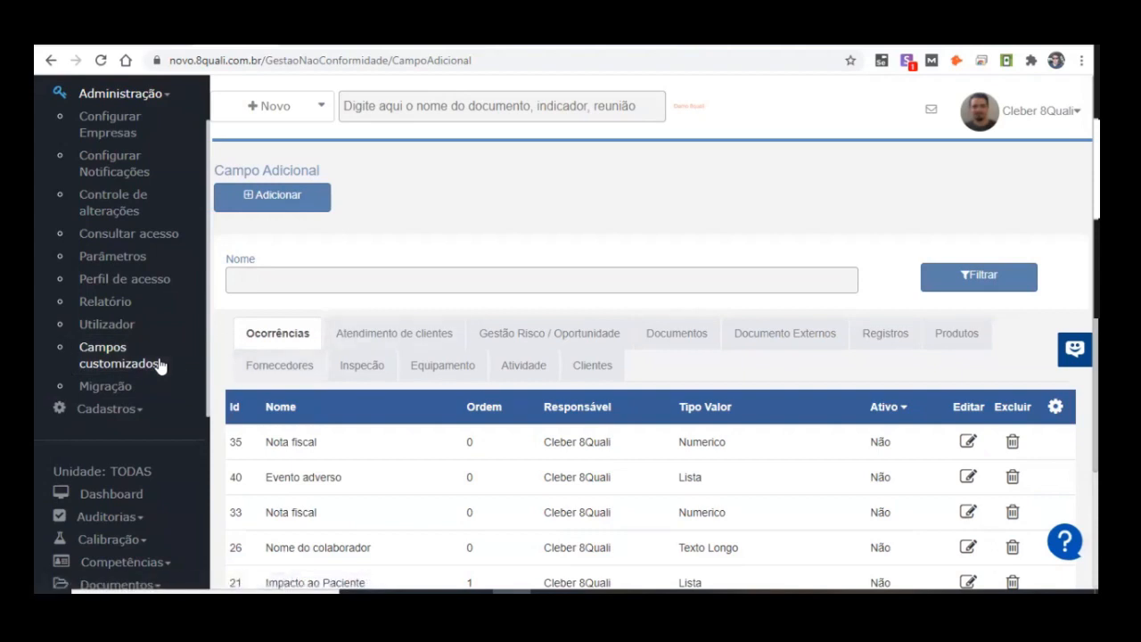